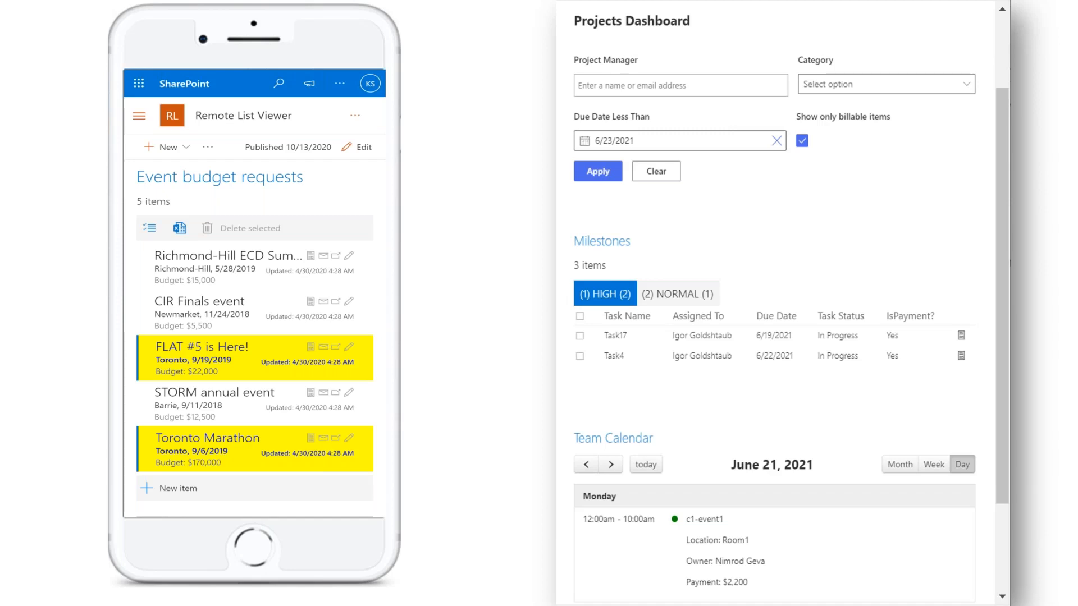
Advance the slideshow past the Data View Plus slide to the Configurations Basics slide.
{"action": "left_click", "coordinate": [463, 330]}
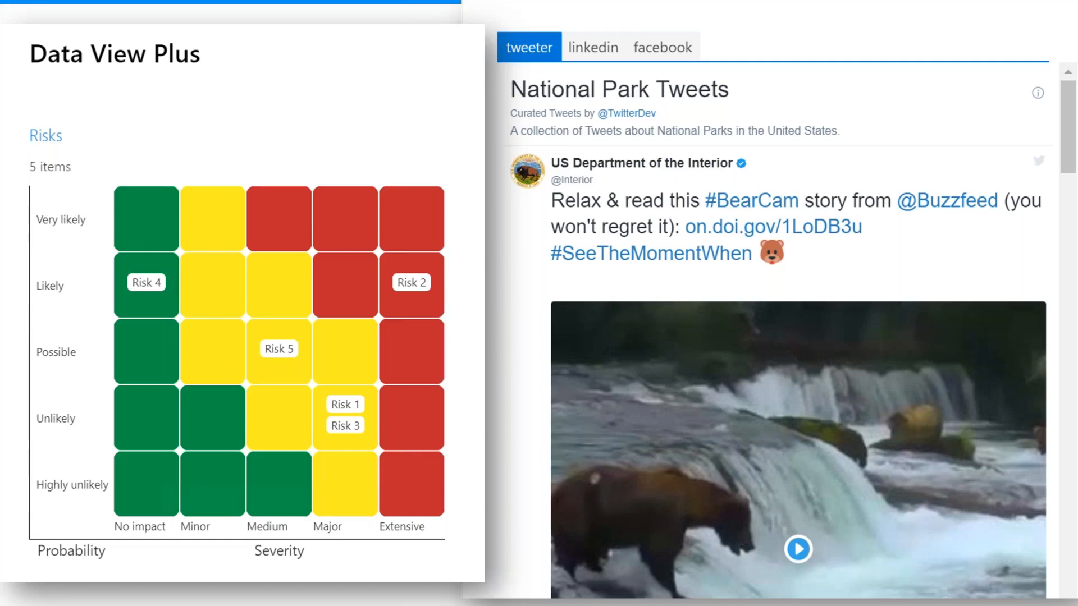
{"action": "left_click", "coordinate": [345, 245]}
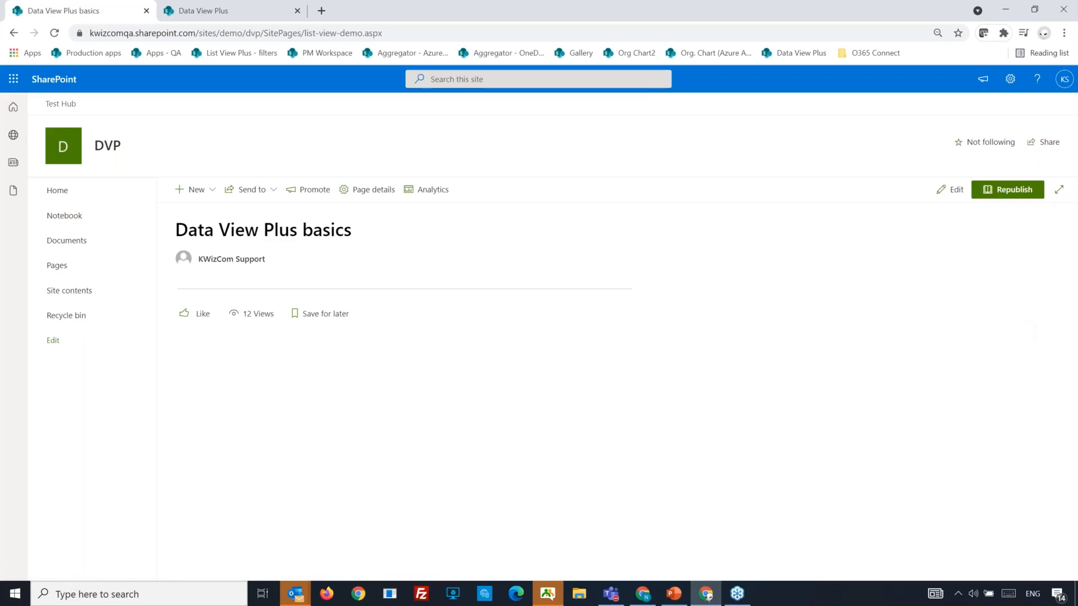
Move the presentation window aside and put the Data View Plus basics page into edit mode.
{"action": "key", "text": "alt+Tab"}
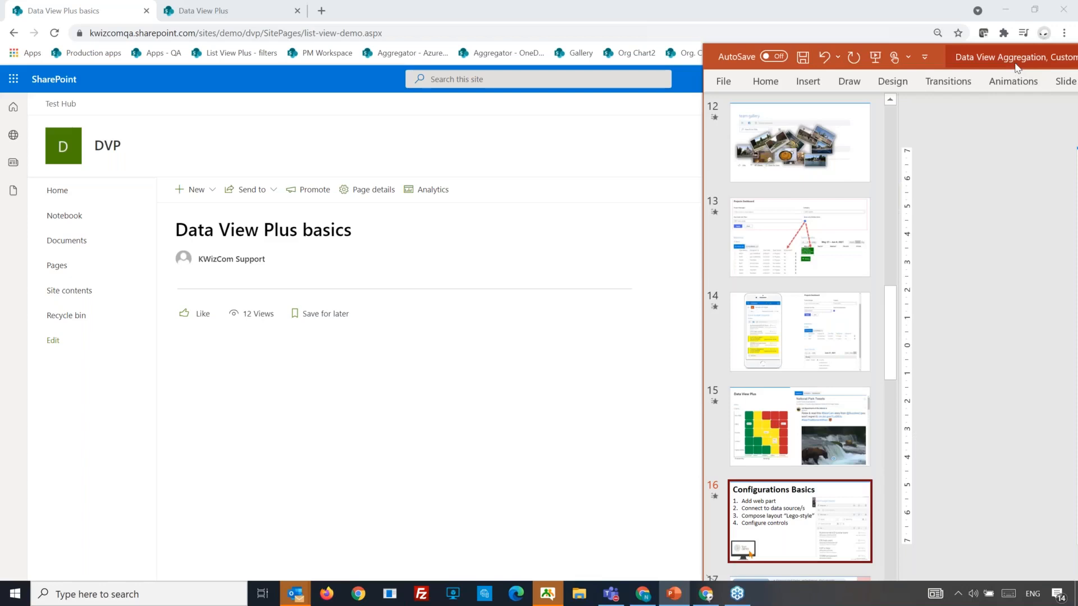
{"action": "left_click_drag", "start_coordinate": [1015, 64], "coordinate": [1077, 63]}
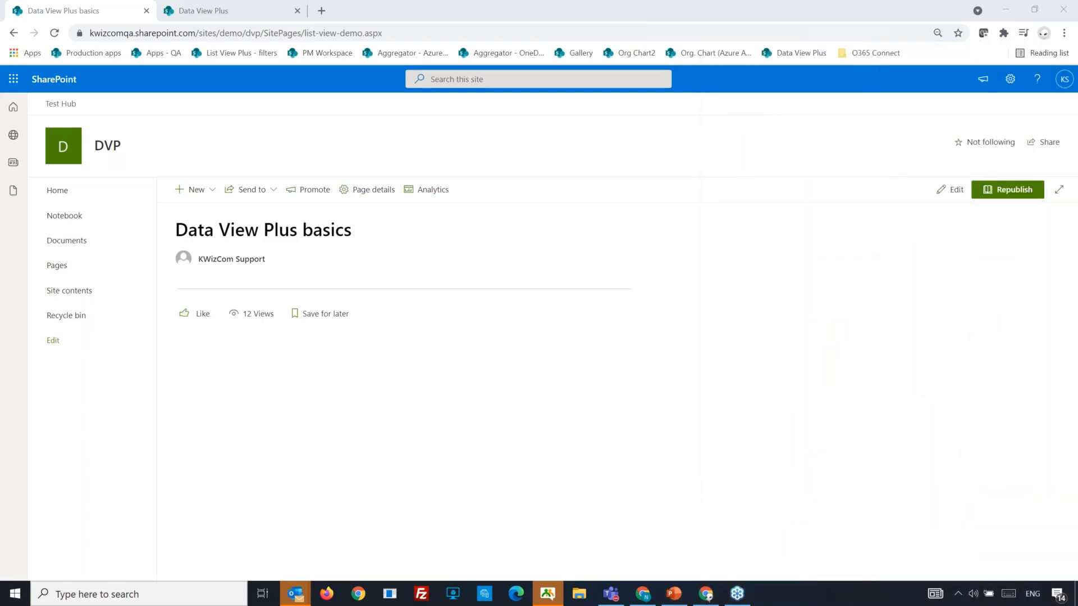
{"action": "mouse_move", "coordinate": [1077, 50]}
{"action": "left_mouse_down"}
{"action": "mouse_move", "coordinate": [1055, 50]}
{"action": "mouse_move", "coordinate": [1077, 51]}
{"action": "left_mouse_up"}
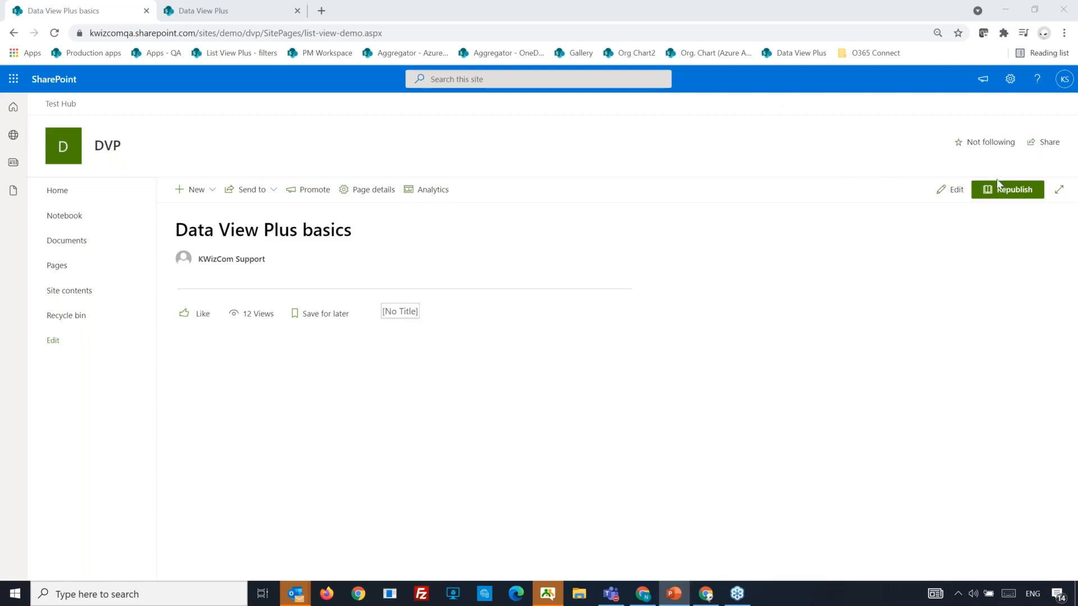
{"action": "left_click", "coordinate": [955, 191]}
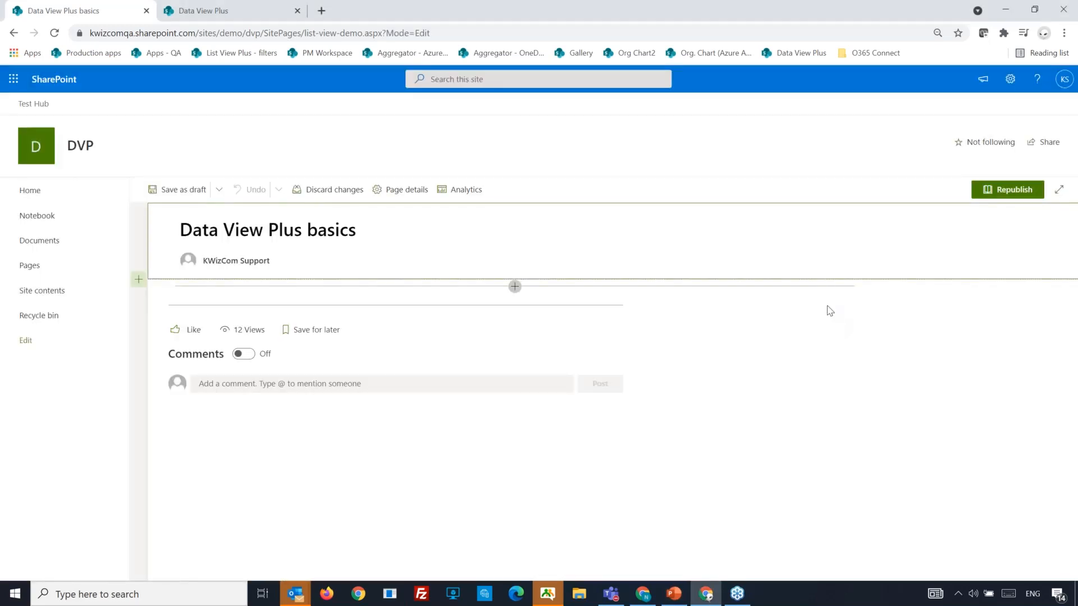
Search the web part toolbox for 'kwizcom' and insert Data View Plus below the title.
{"action": "left_click", "coordinate": [514, 287]}
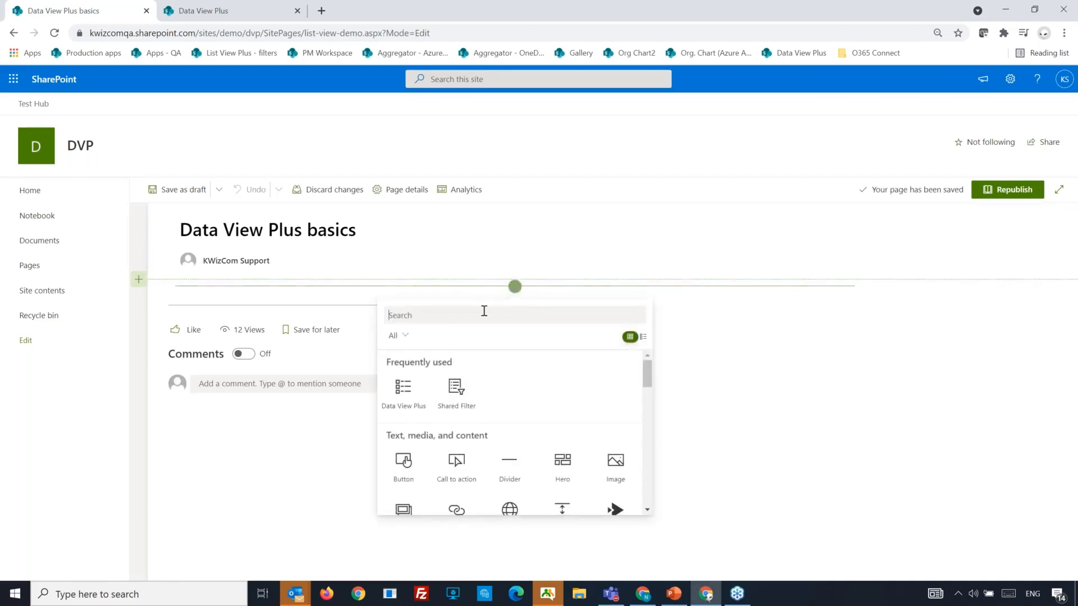
{"action": "type", "text": "kwizcom"}
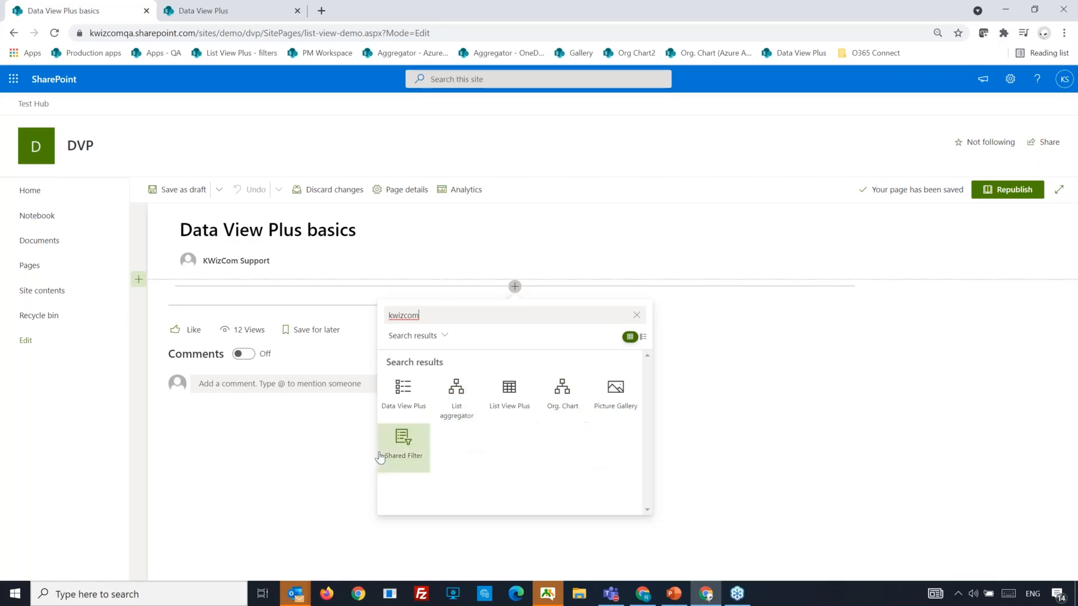
{"action": "left_click", "coordinate": [399, 396]}
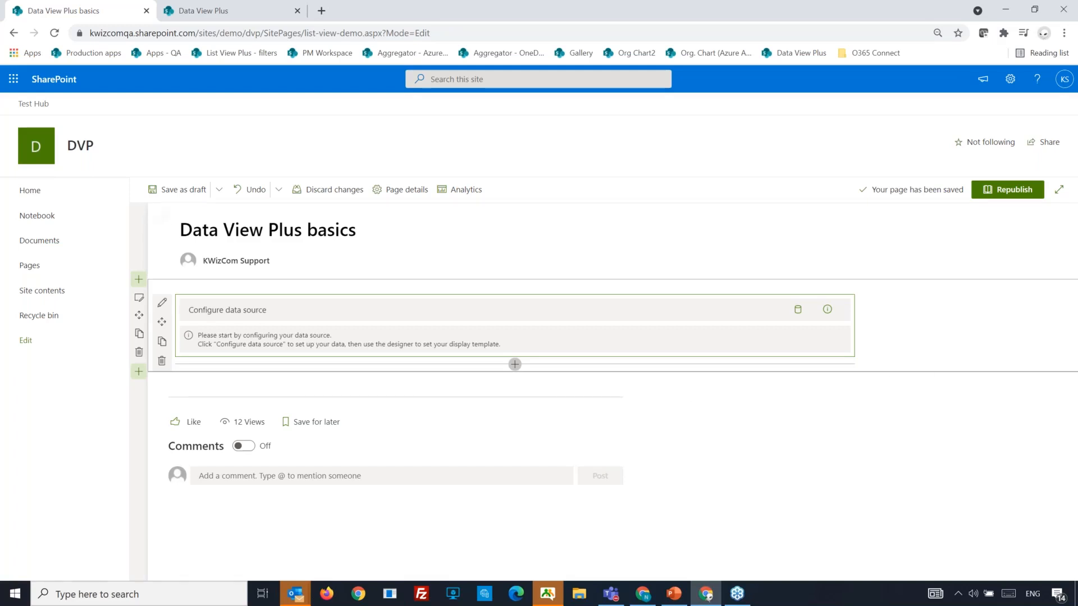
Add a new data source to the web part named 'Event budget requests'.
{"action": "left_click", "coordinate": [234, 312]}
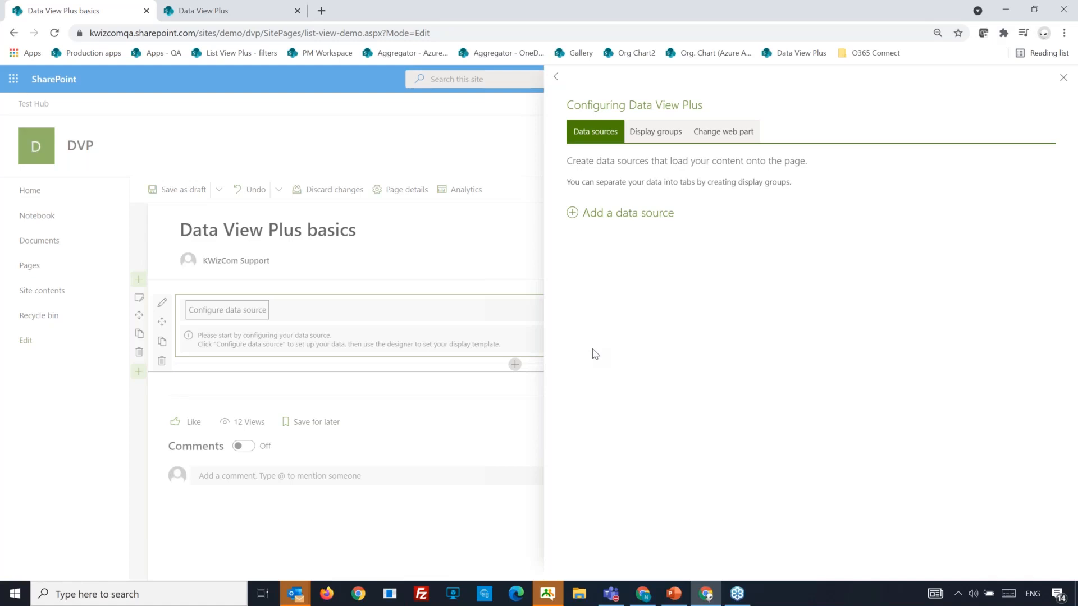
{"action": "left_click", "coordinate": [619, 218]}
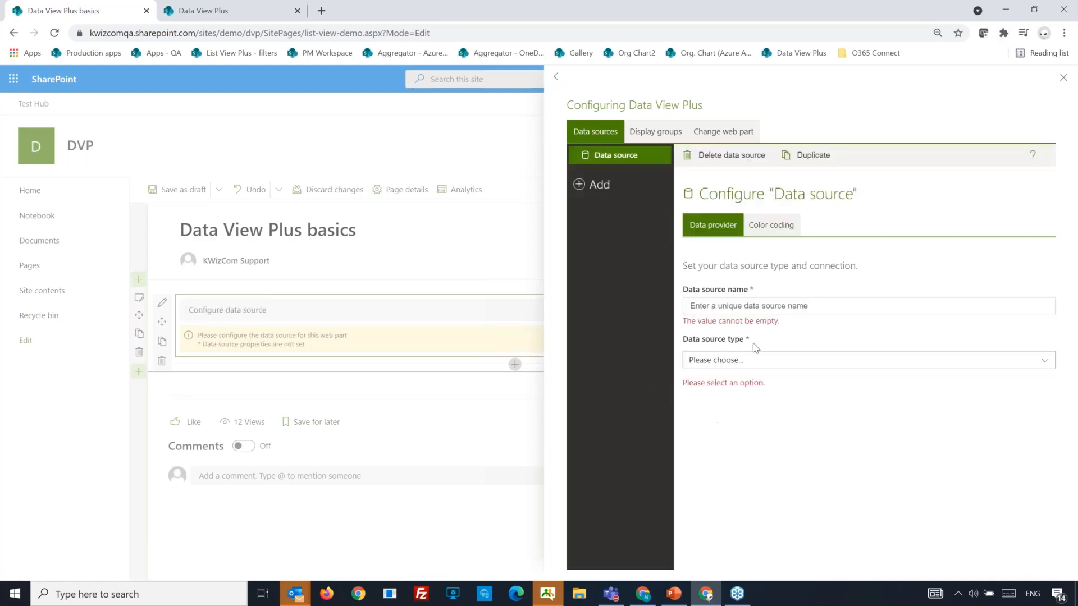
{"action": "left_click", "coordinate": [743, 307]}
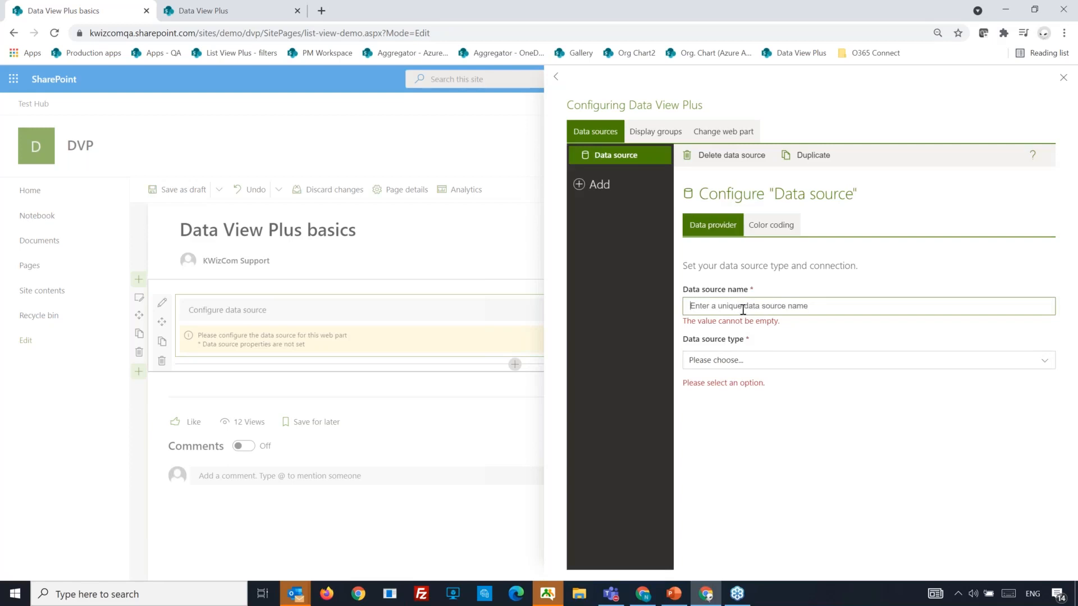
{"action": "type", "text": "Event budget requests"}
{"action": "left_click", "coordinate": [1042, 362]}
Set the new data source's type to SharePoint List.
{"action": "left_click", "coordinate": [1043, 355]}
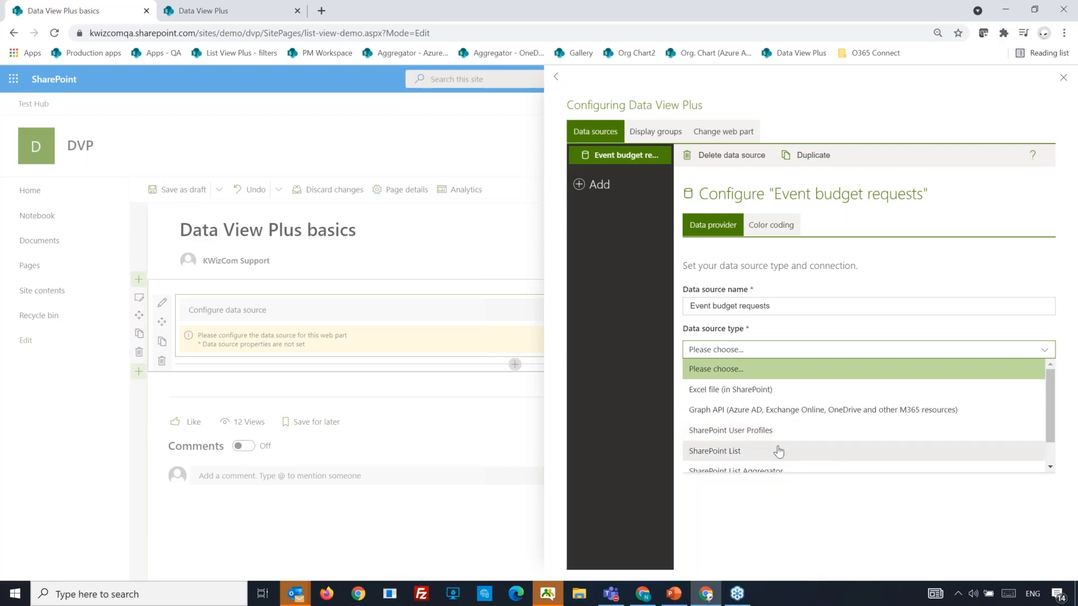
{"action": "scroll", "coordinate": [780, 459], "scroll_direction": "down", "scroll_amount": 2}
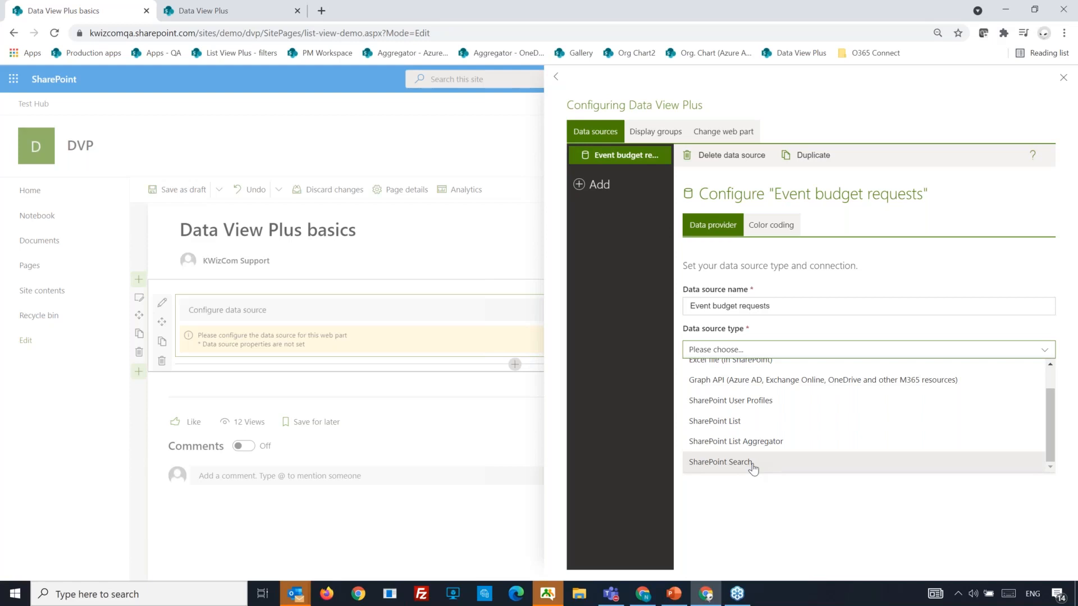
{"action": "left_click", "coordinate": [765, 421]}
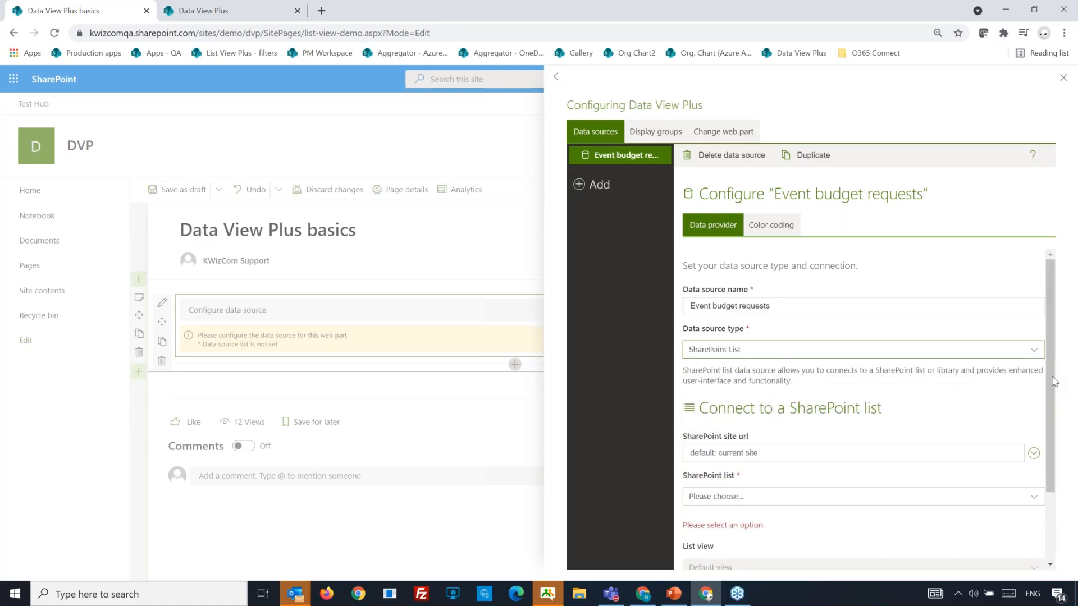
{"action": "left_click_drag", "start_coordinate": [1054, 381], "coordinate": [1057, 439]}
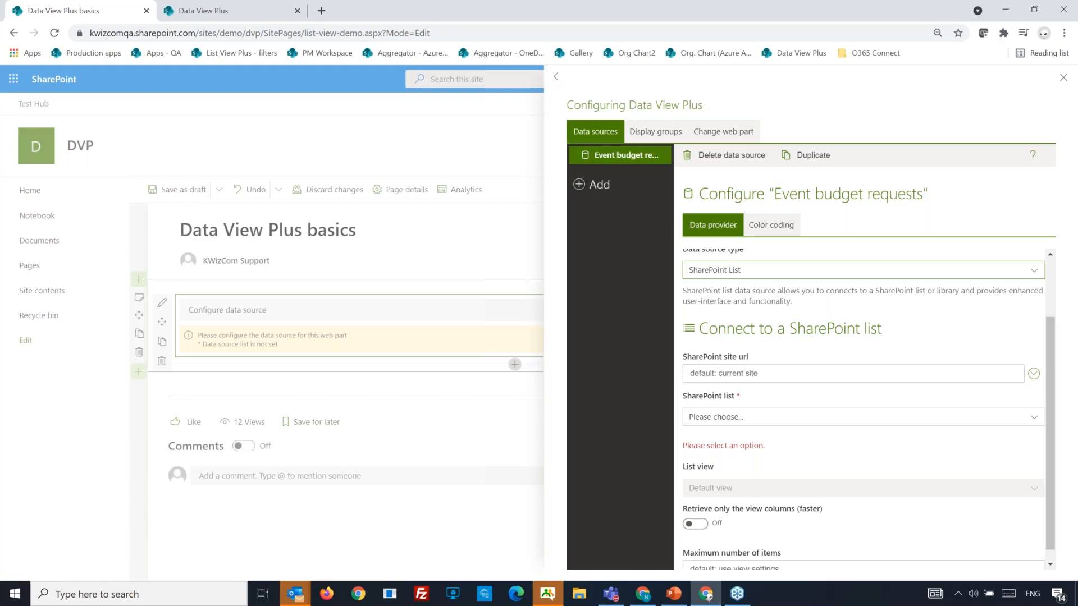
{"action": "key", "text": "alt+Tab"}
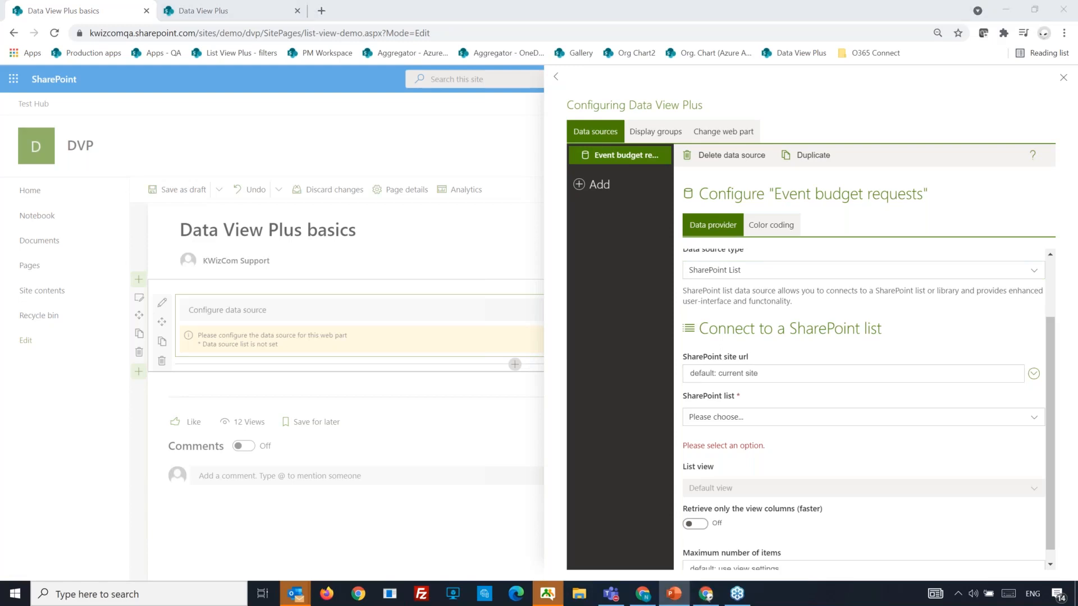
{"action": "left_click", "coordinate": [758, 372]}
{"action": "type", "text": "https://kwizcomqa.sharepoint.com/sites/qa/aggregator"}
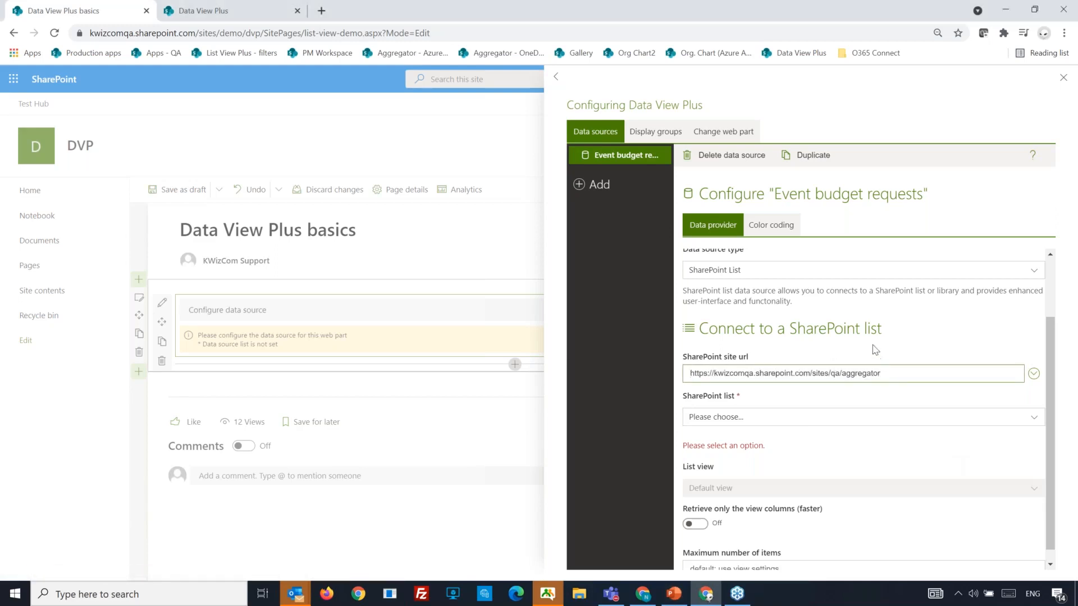
{"action": "left_click", "coordinate": [1033, 425]}
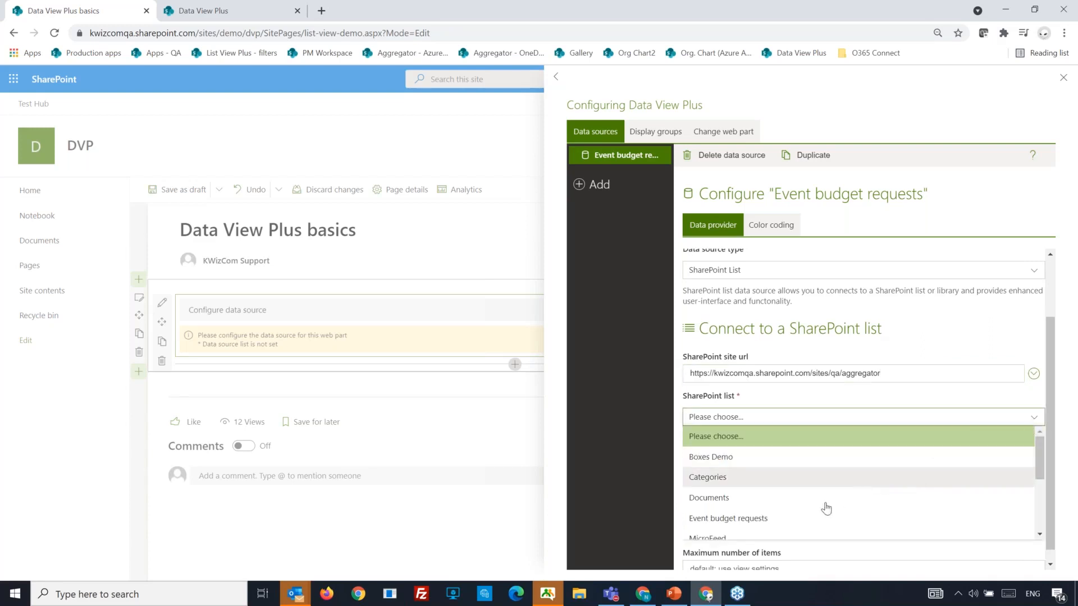
{"action": "left_click", "coordinate": [767, 520]}
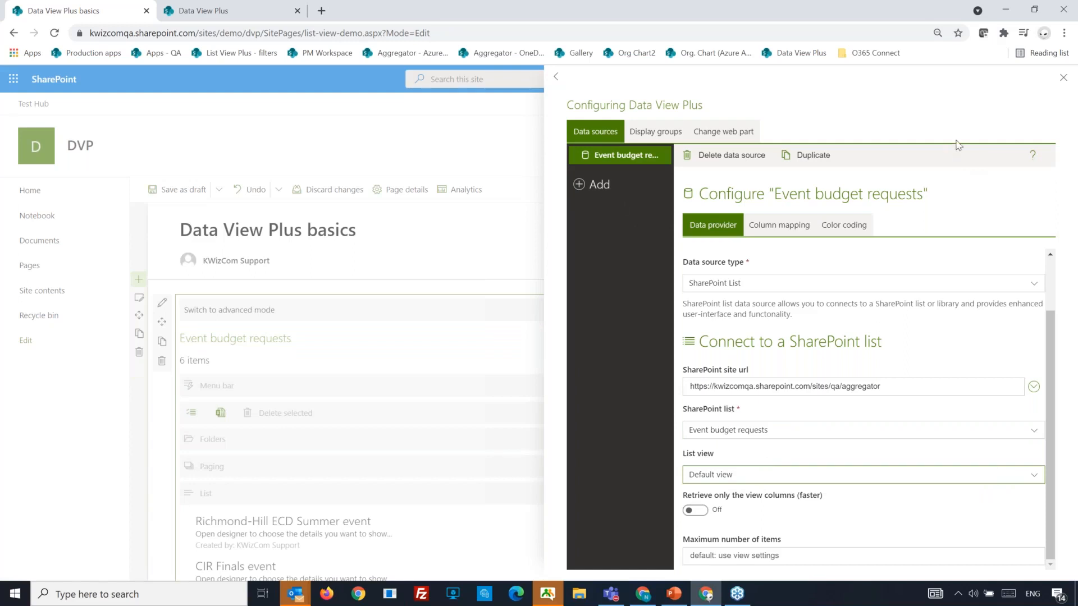
{"action": "left_click", "coordinate": [1063, 78]}
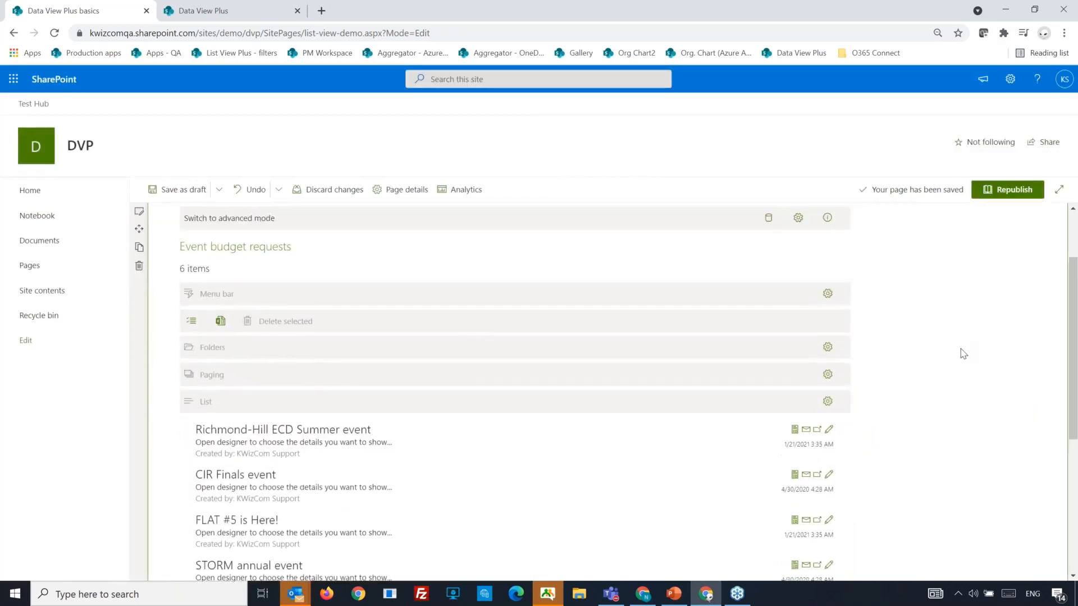
{"action": "key", "text": "F11"}
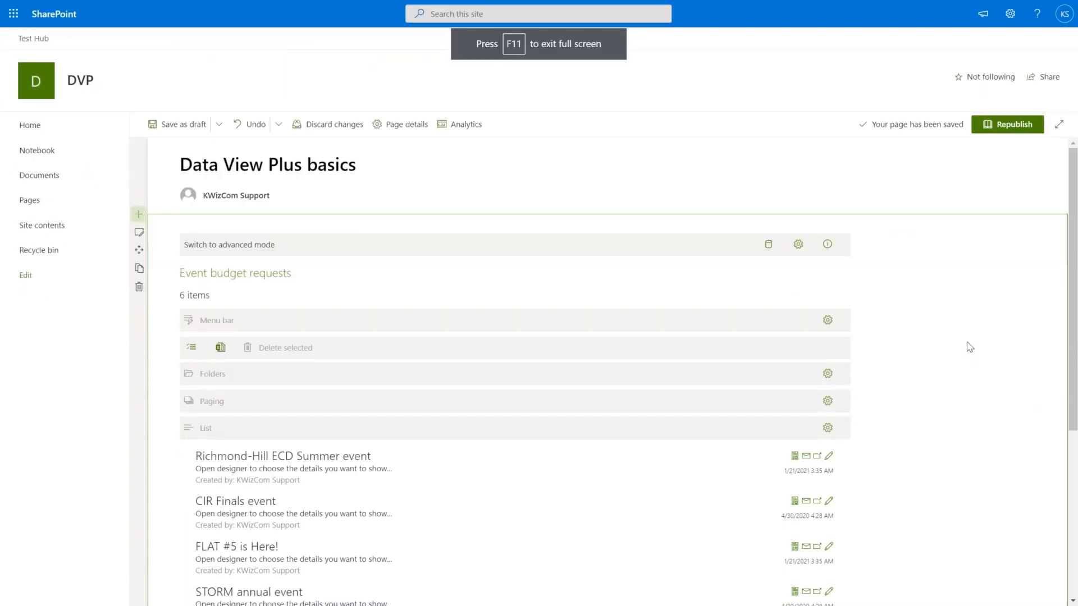
{"action": "key", "text": "ctrl+minus"}
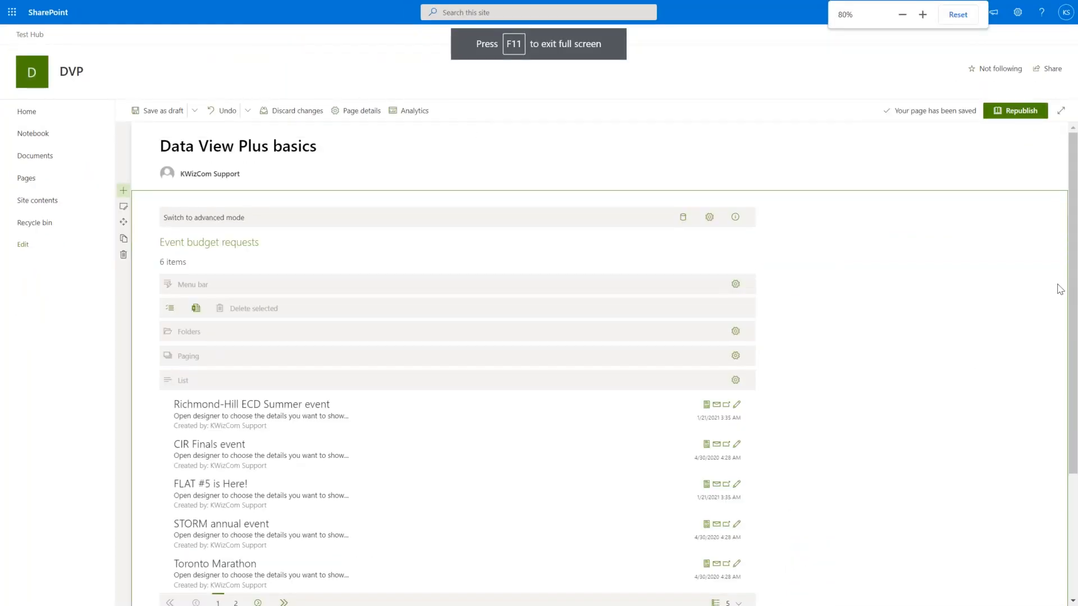
{"action": "scroll", "coordinate": [1070, 282], "scroll_direction": "down", "scroll_amount": 3}
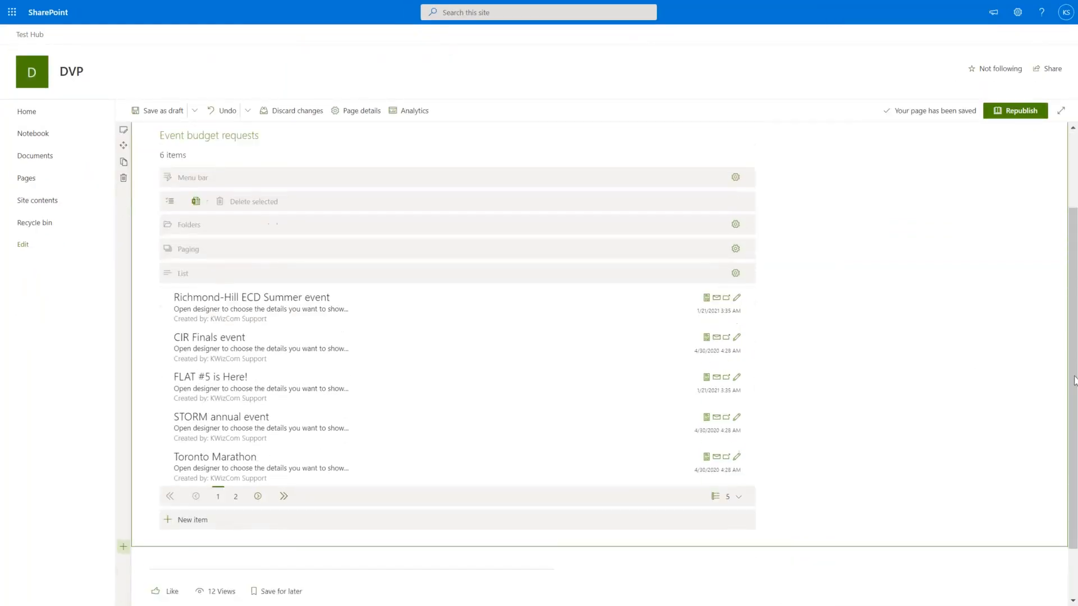
{"action": "scroll", "coordinate": [1072, 349], "scroll_direction": "up", "scroll_amount": 2}
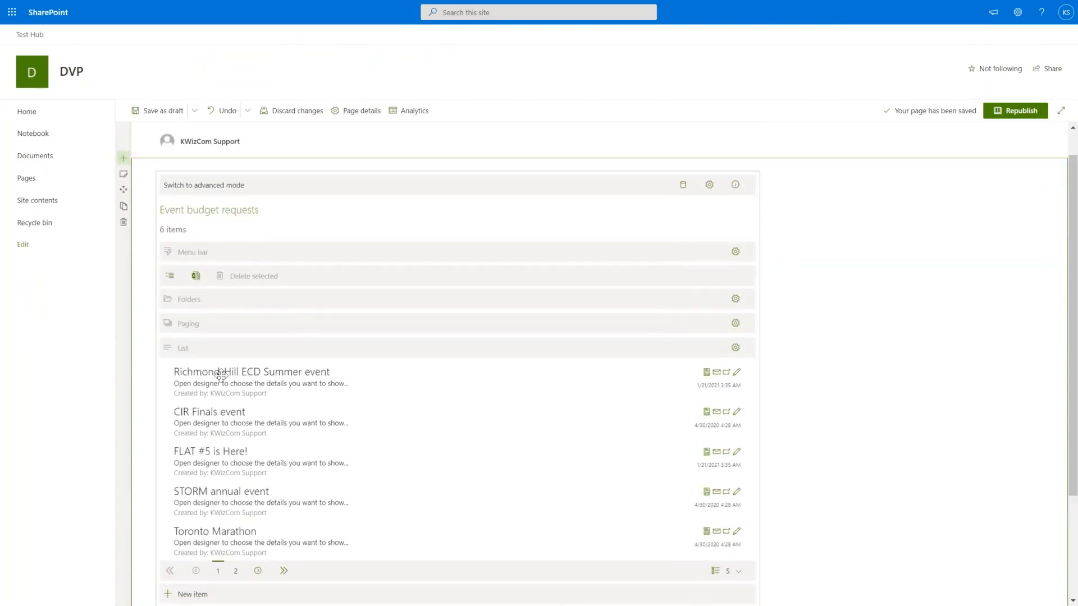
{"action": "key", "text": "ctrl+plus"}
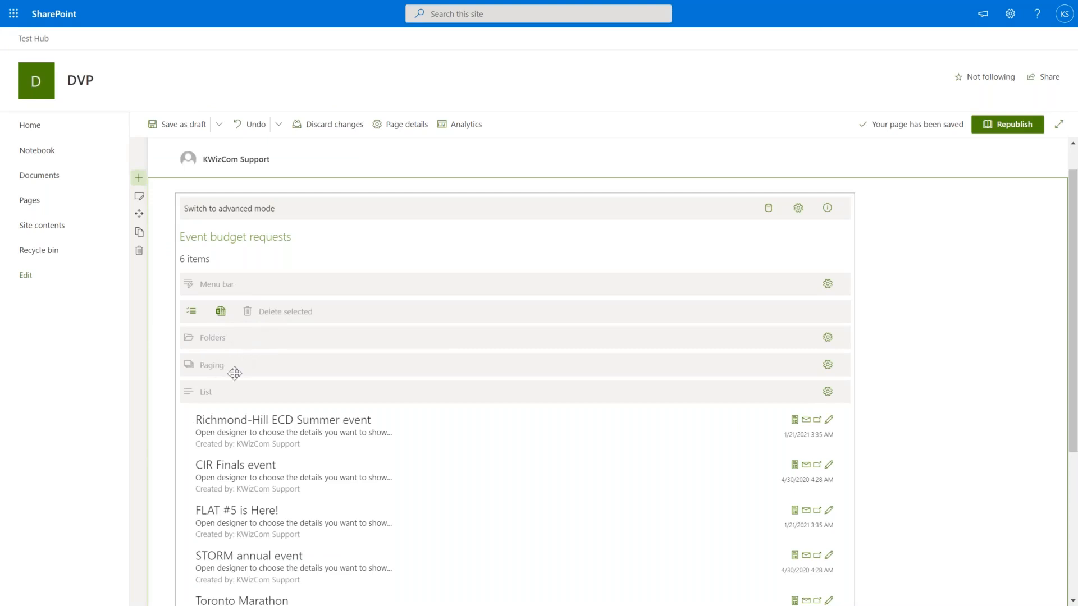
{"action": "scroll", "coordinate": [419, 459], "scroll_direction": "down", "scroll_amount": 3}
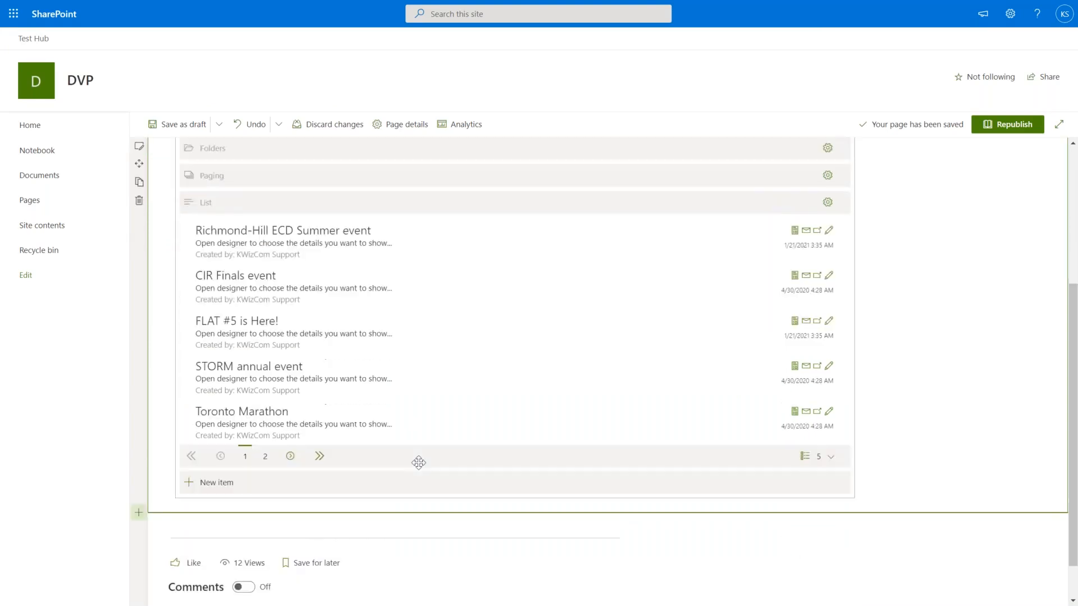
{"action": "scroll", "coordinate": [419, 462], "scroll_direction": "up", "scroll_amount": 2}
{"action": "scroll", "coordinate": [419, 463], "scroll_direction": "up", "scroll_amount": 1}
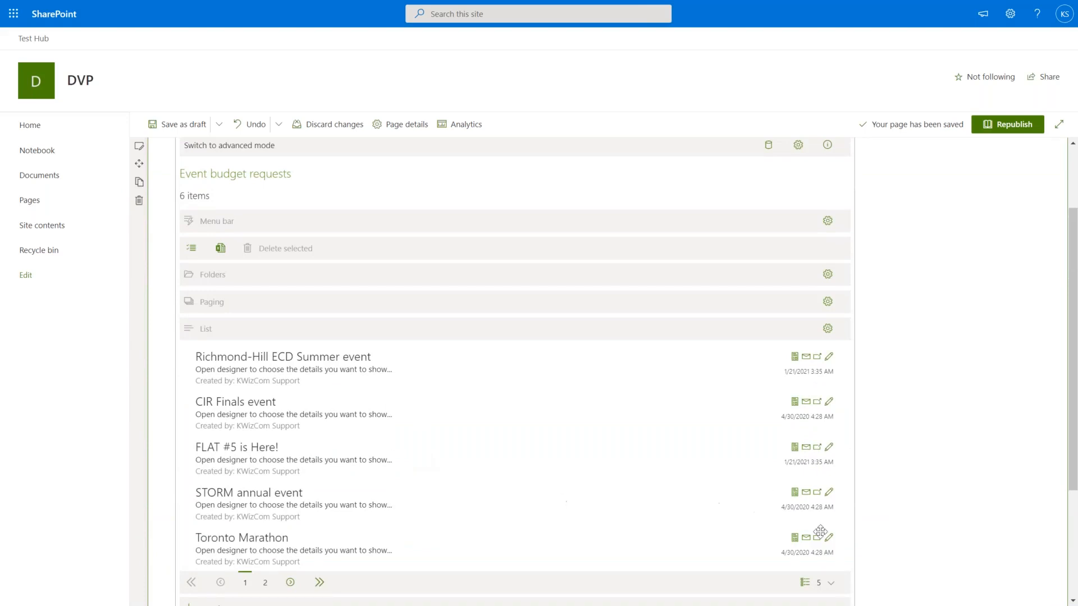
{"action": "scroll", "coordinate": [929, 511], "scroll_direction": "up", "scroll_amount": 3}
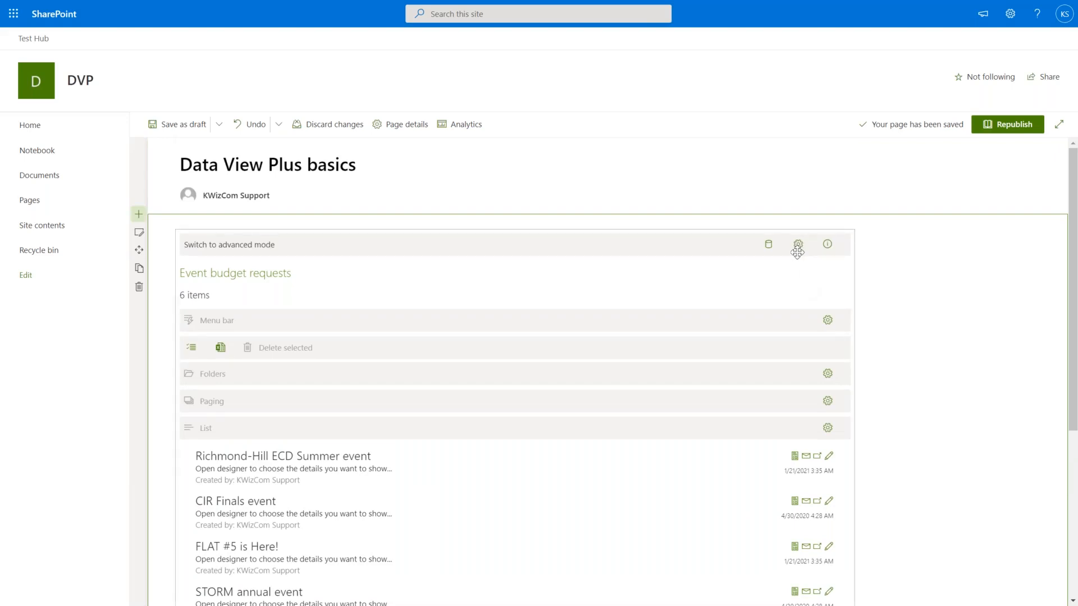
{"action": "scroll", "coordinate": [799, 245], "scroll_direction": "down", "scroll_amount": 2}
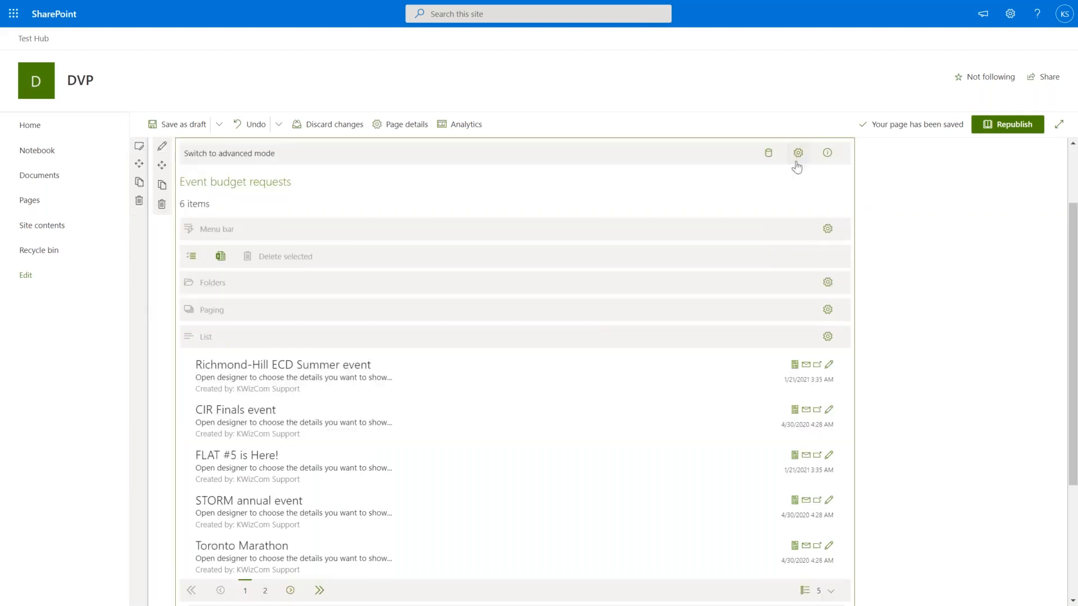
In Layout settings, turn Menu and Folders off and set Content control to Table.
{"action": "left_click", "coordinate": [798, 157]}
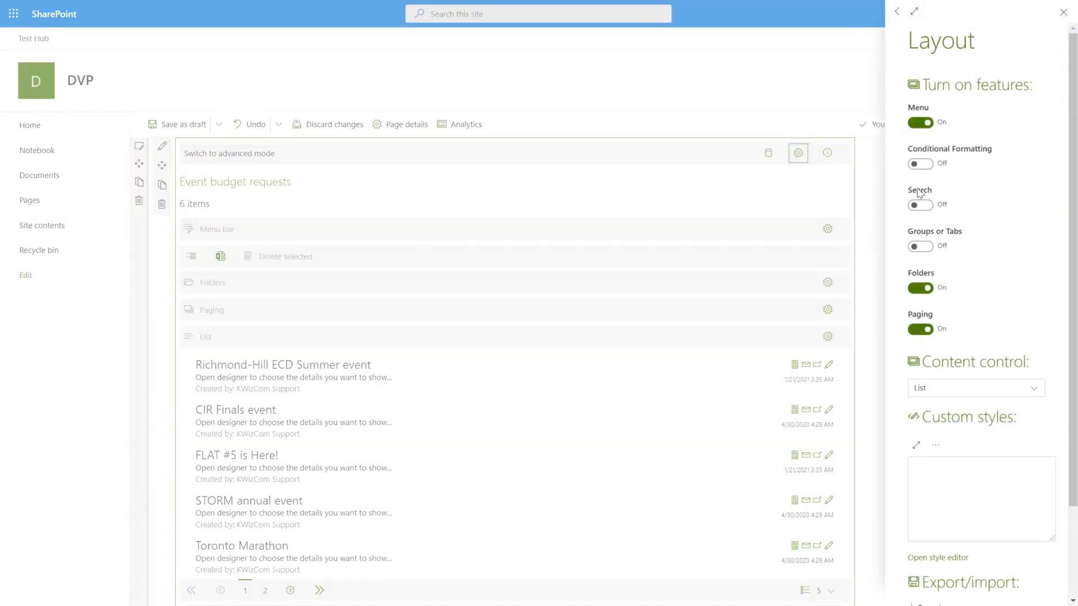
{"action": "left_click", "coordinate": [919, 123]}
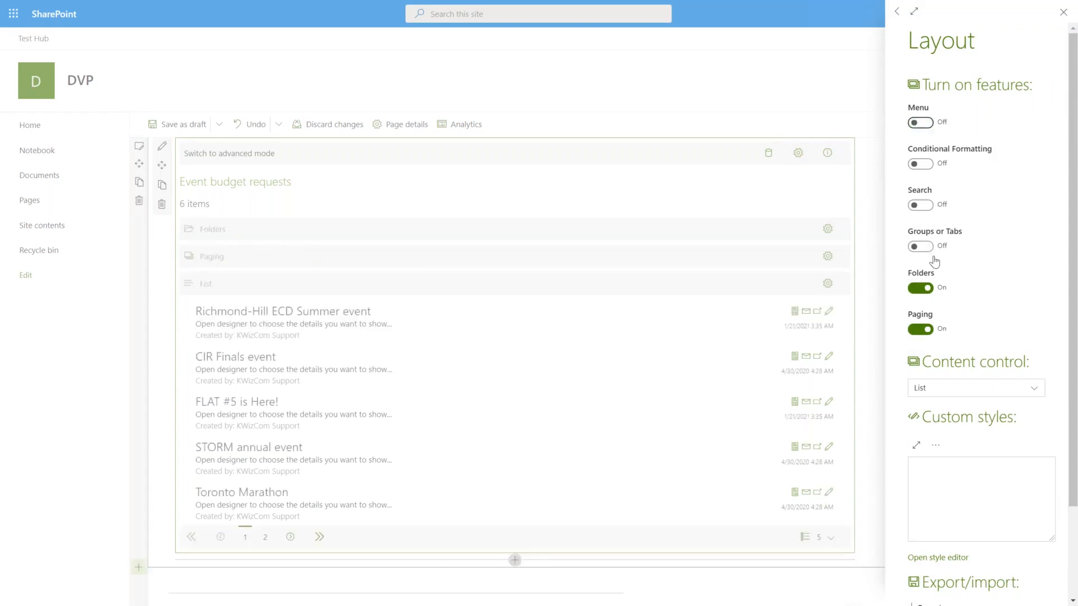
{"action": "left_click", "coordinate": [920, 289]}
{"action": "left_click", "coordinate": [1037, 391]}
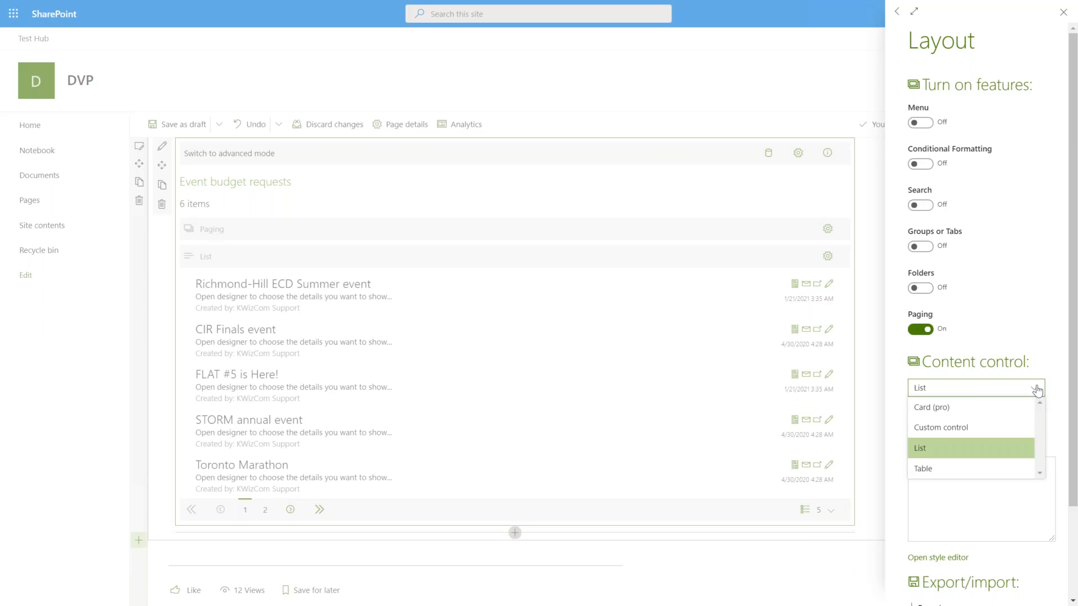
{"action": "left_click", "coordinate": [938, 468]}
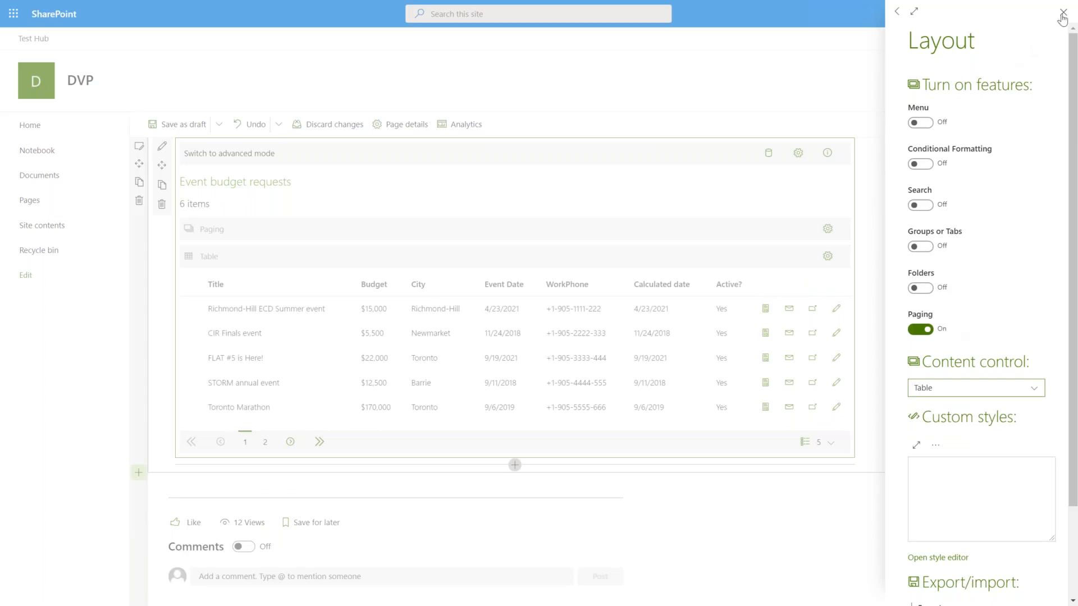
{"action": "left_click", "coordinate": [1063, 12]}
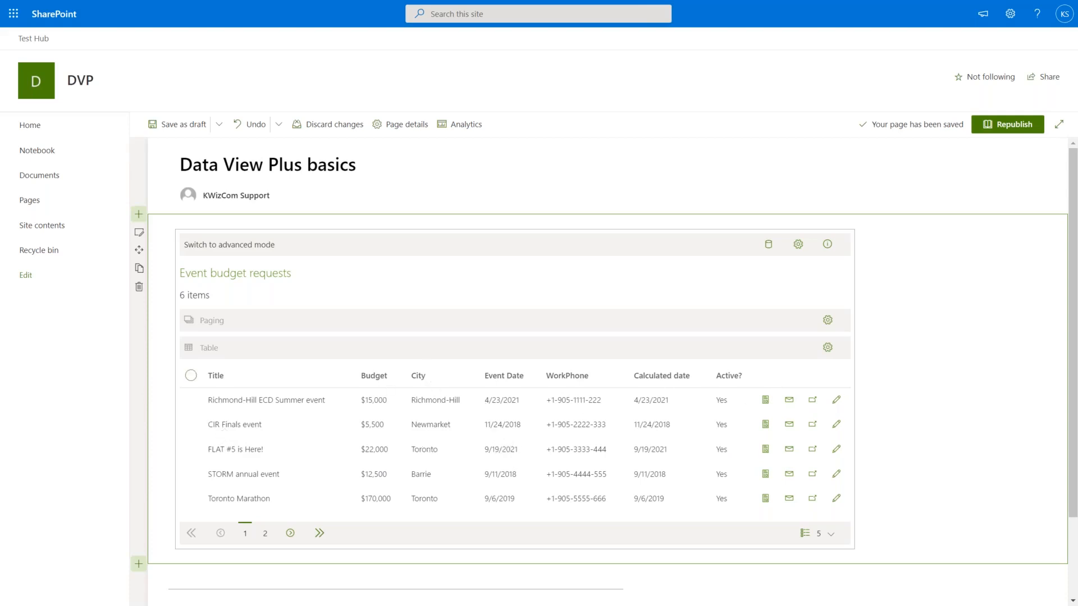
Switch Groups or Tabs on and drag the City column onto the tabs bar.
{"action": "left_click", "coordinate": [798, 246]}
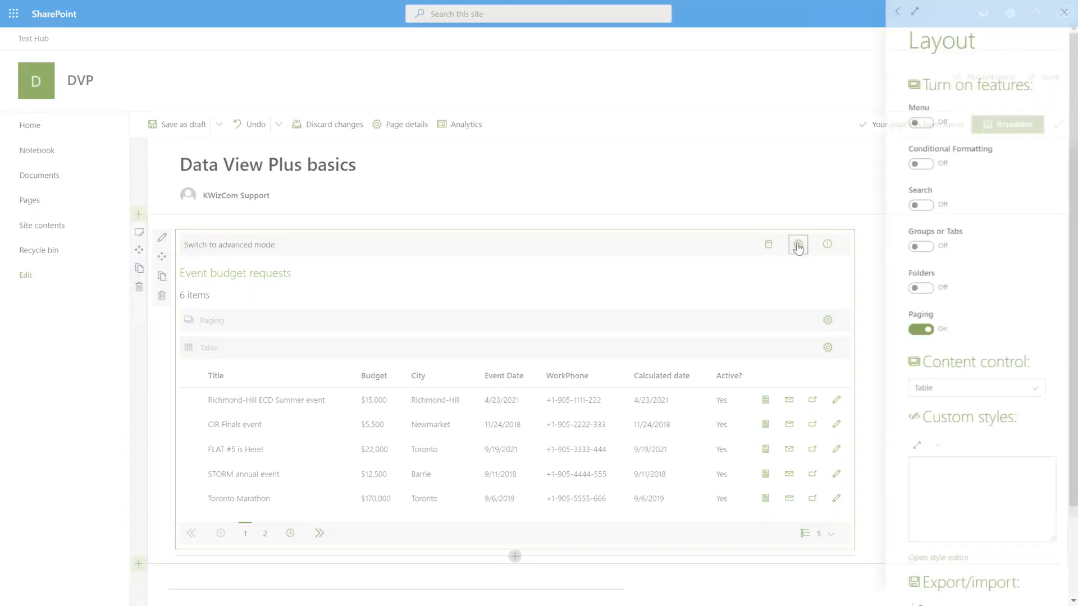
{"action": "left_click", "coordinate": [920, 247]}
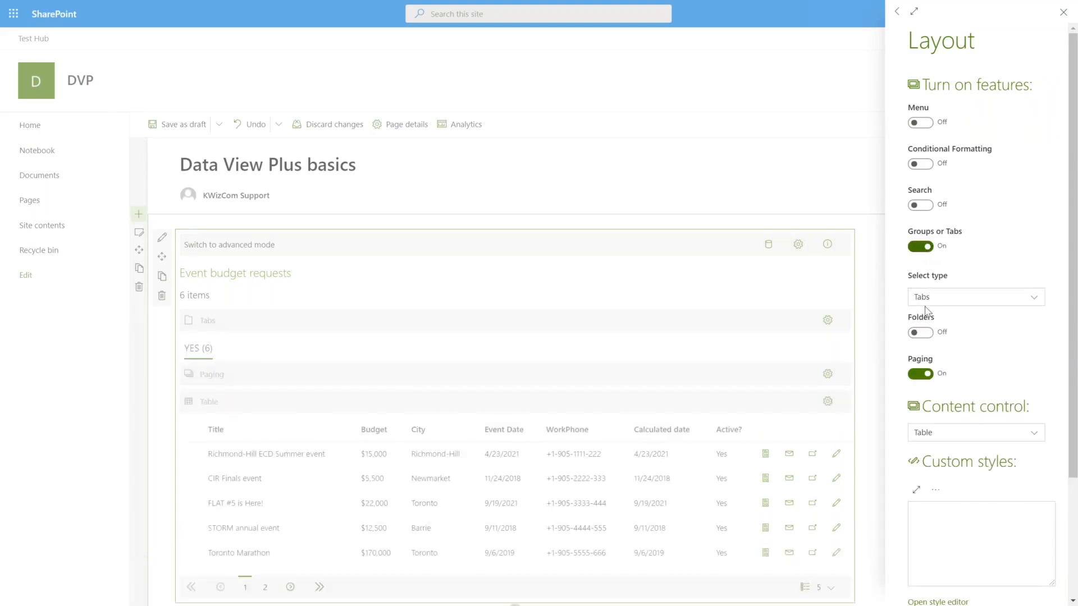
{"action": "scroll", "coordinate": [888, 413], "scroll_direction": "down", "scroll_amount": 1}
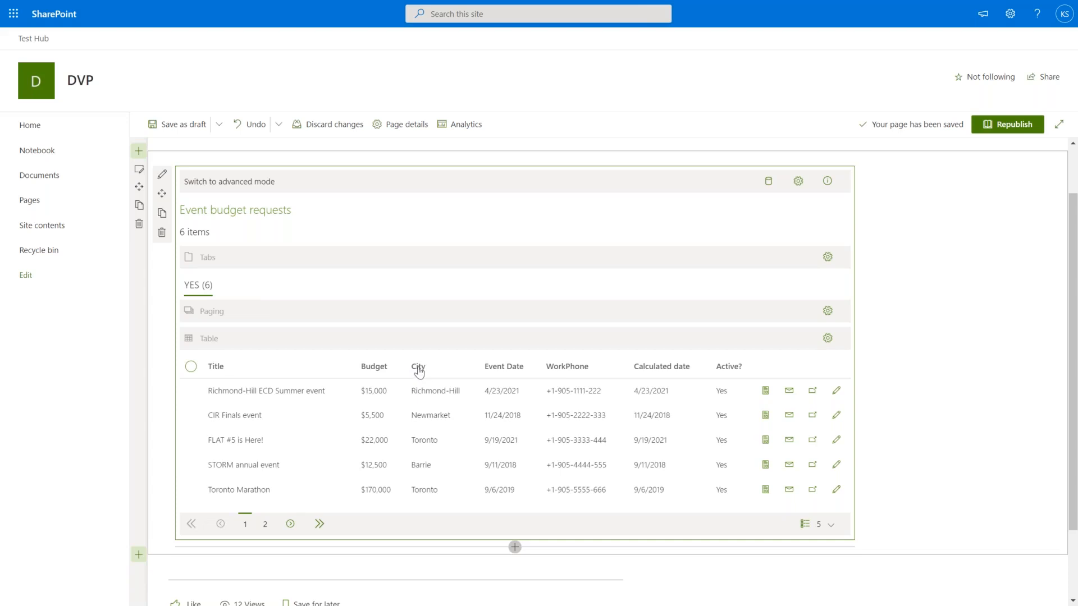
{"action": "left_click_drag", "start_coordinate": [419, 371], "coordinate": [405, 284]}
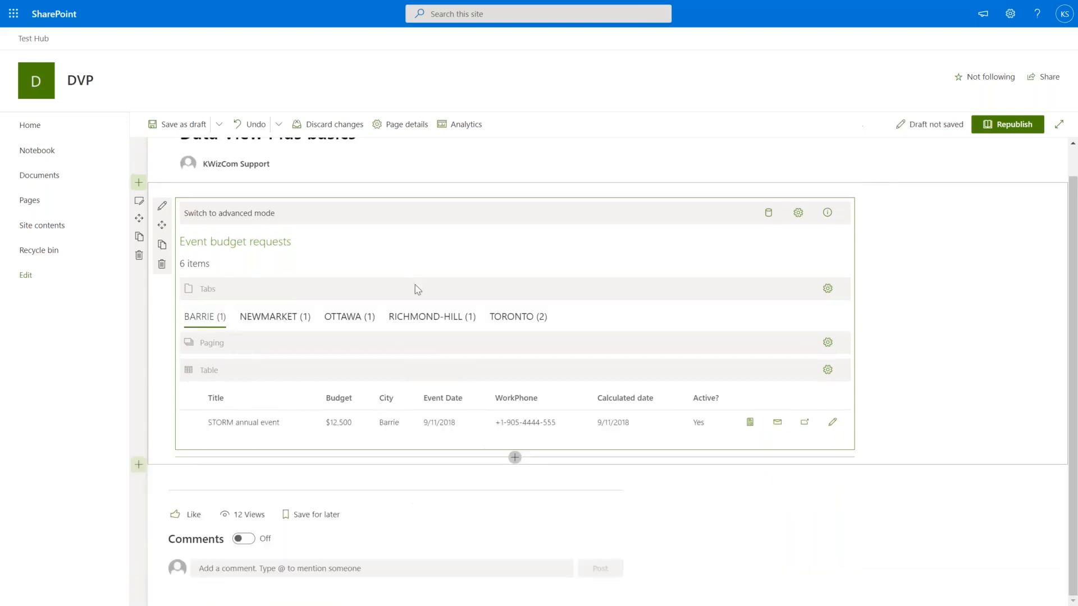
Browse the Newmarket, Ottawa, Richmond-Hill and Toronto tabs, return to Ottawa, and reopen layout settings.
{"action": "left_click", "coordinate": [283, 321]}
{"action": "left_click", "coordinate": [337, 320]}
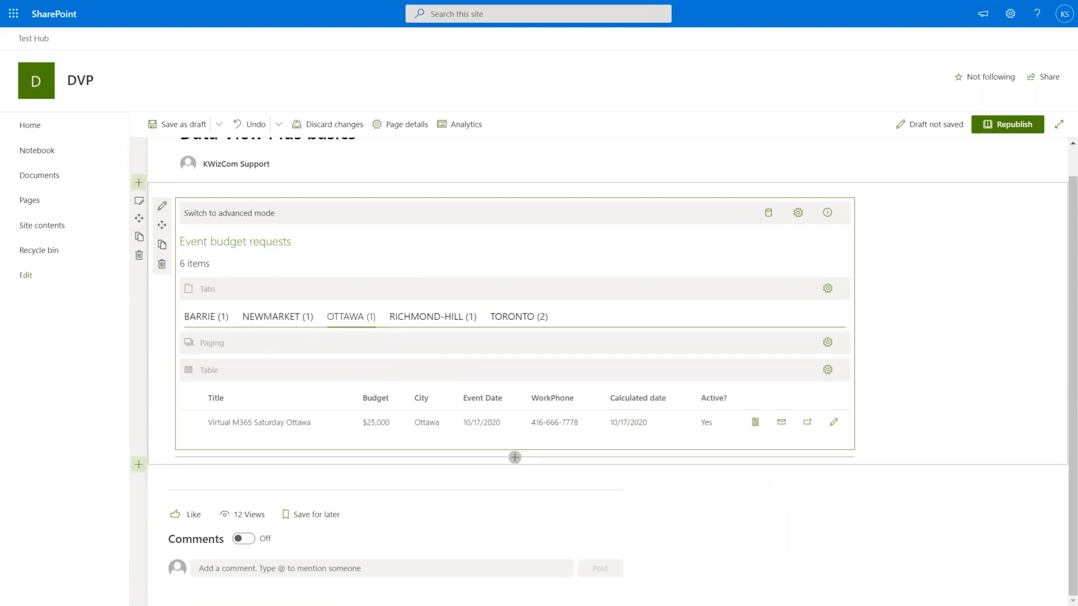
{"action": "left_click", "coordinate": [441, 317]}
{"action": "left_click", "coordinate": [501, 325]}
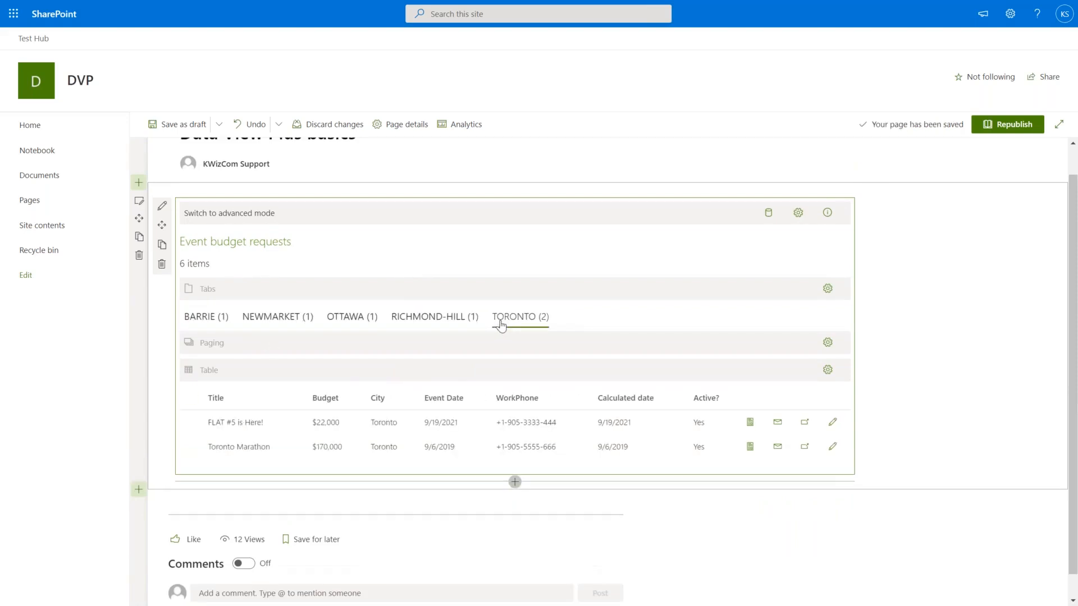
{"action": "left_click", "coordinate": [352, 321]}
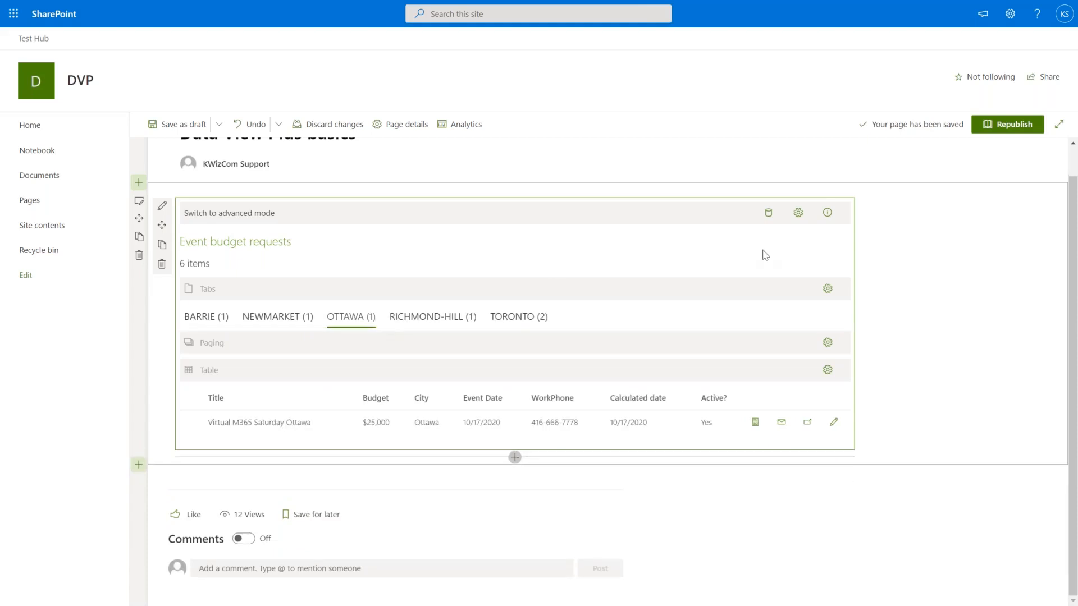
{"action": "left_click", "coordinate": [798, 212]}
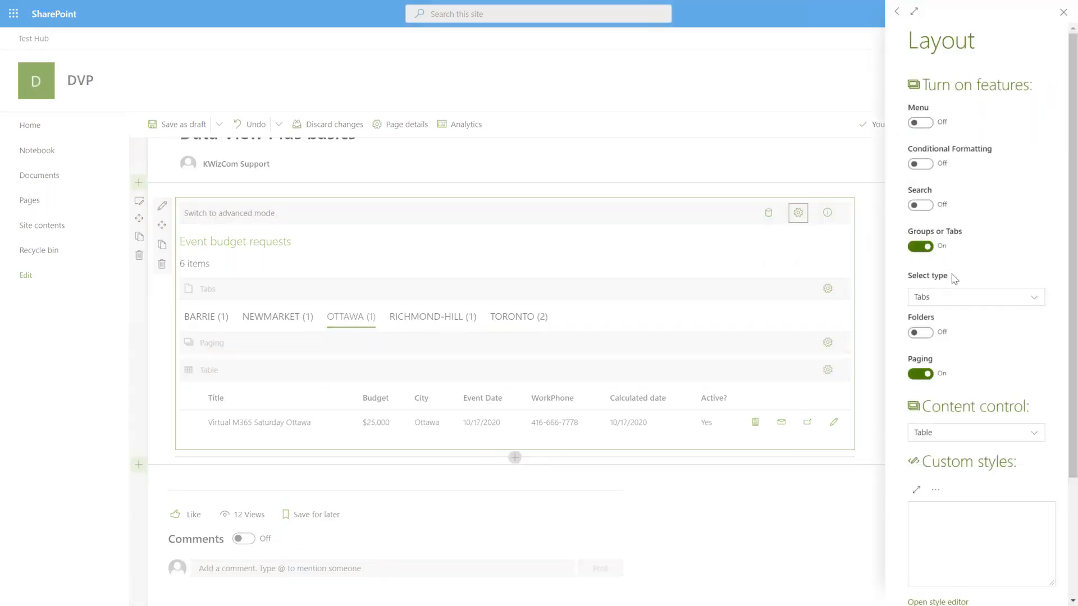
Change the grouping type to Groups, then collapse Barrie, Ottawa, Newmarket and re-expand Barrie.
{"action": "left_click", "coordinate": [948, 301]}
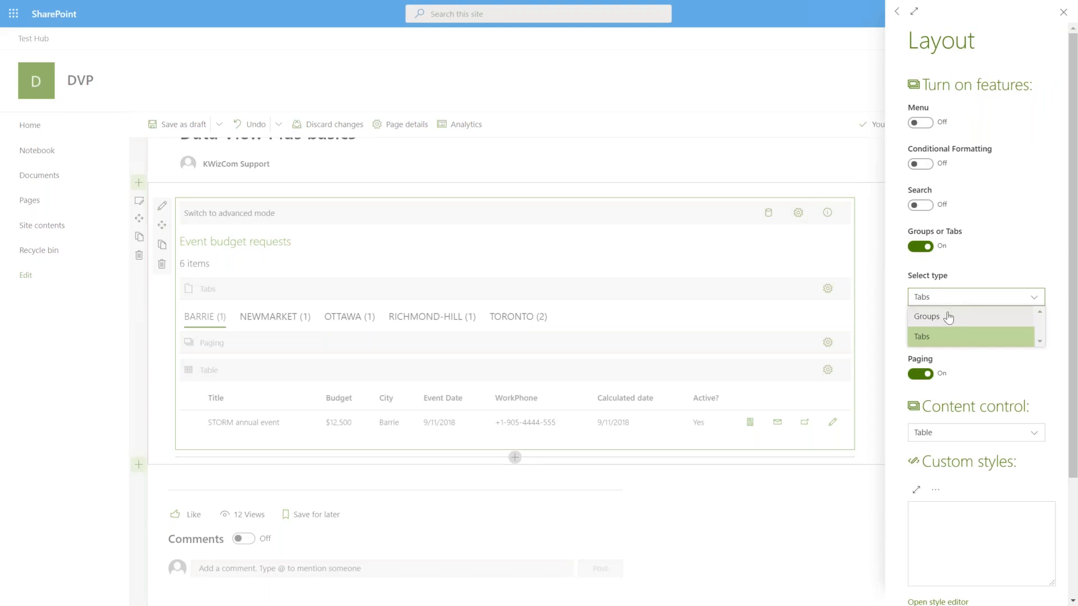
{"action": "left_click", "coordinate": [948, 317]}
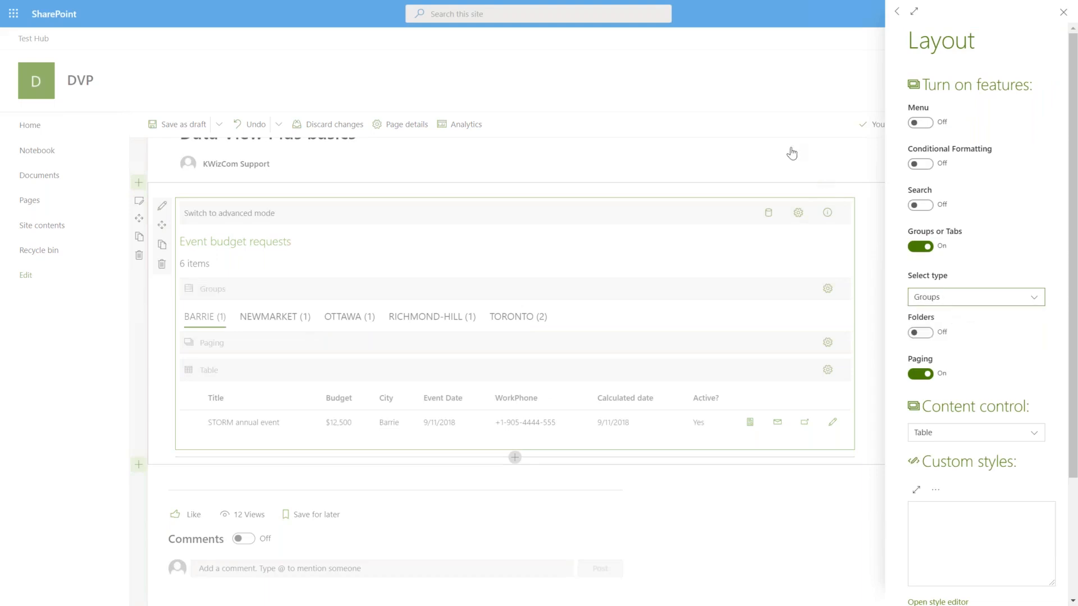
{"action": "left_click", "coordinate": [858, 198]}
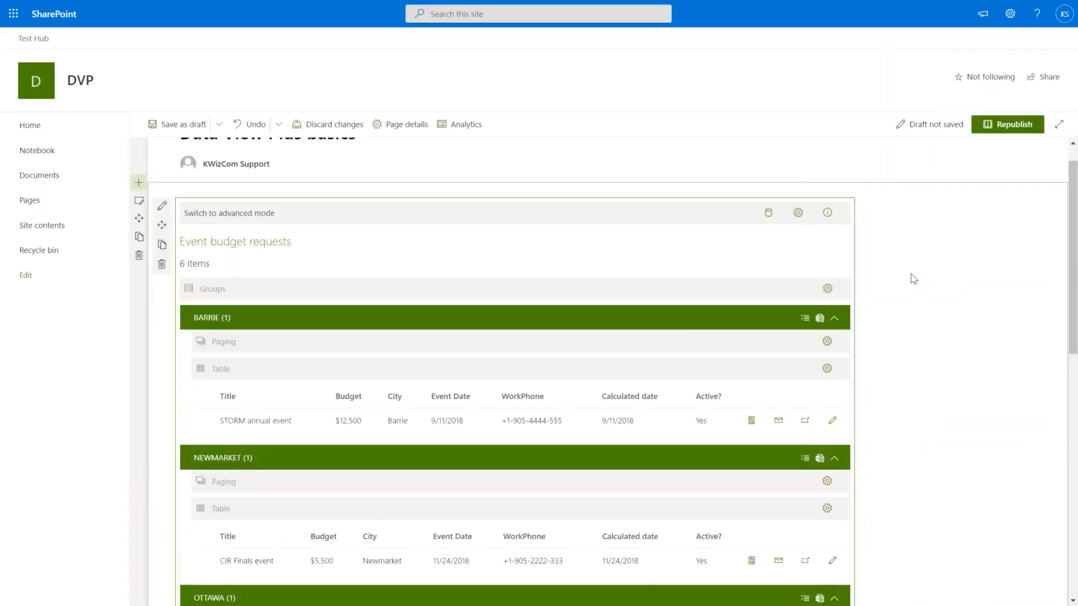
{"action": "left_click", "coordinate": [657, 320]}
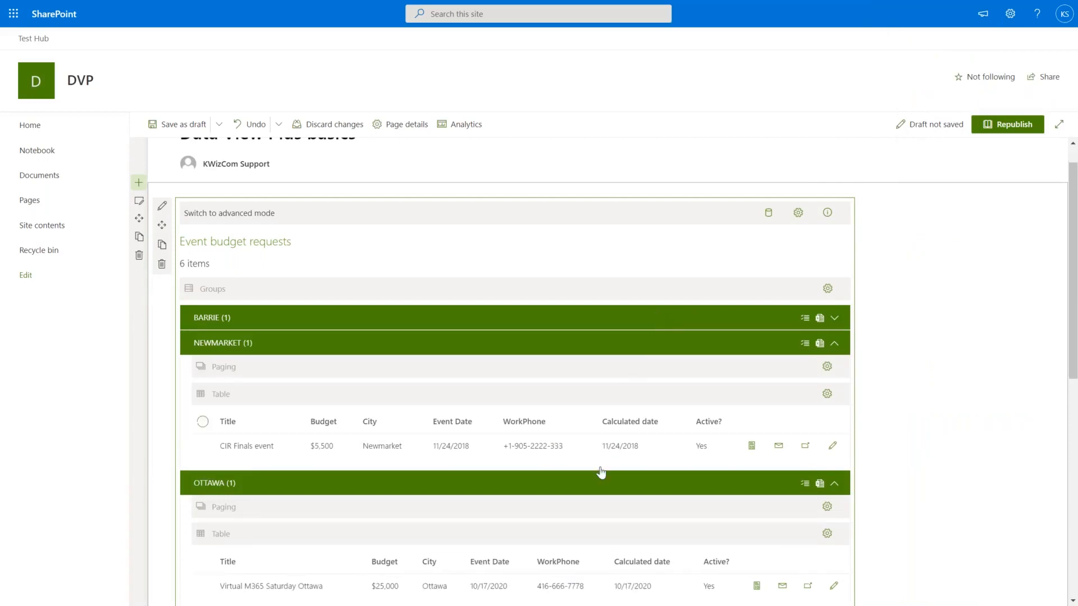
{"action": "left_click", "coordinate": [593, 487]}
{"action": "left_click", "coordinate": [559, 344]}
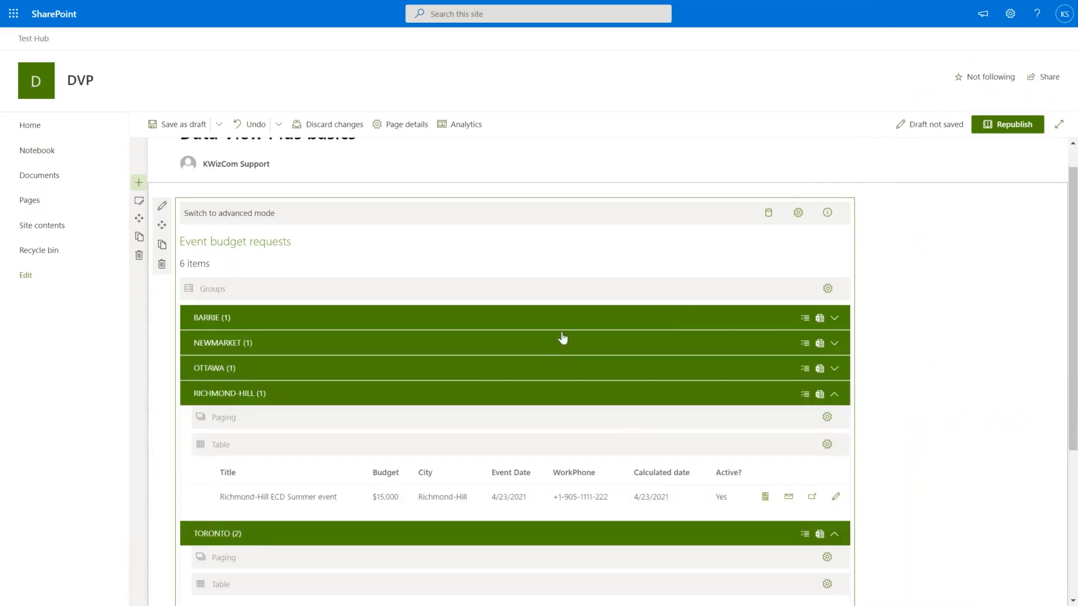
{"action": "left_click", "coordinate": [567, 322]}
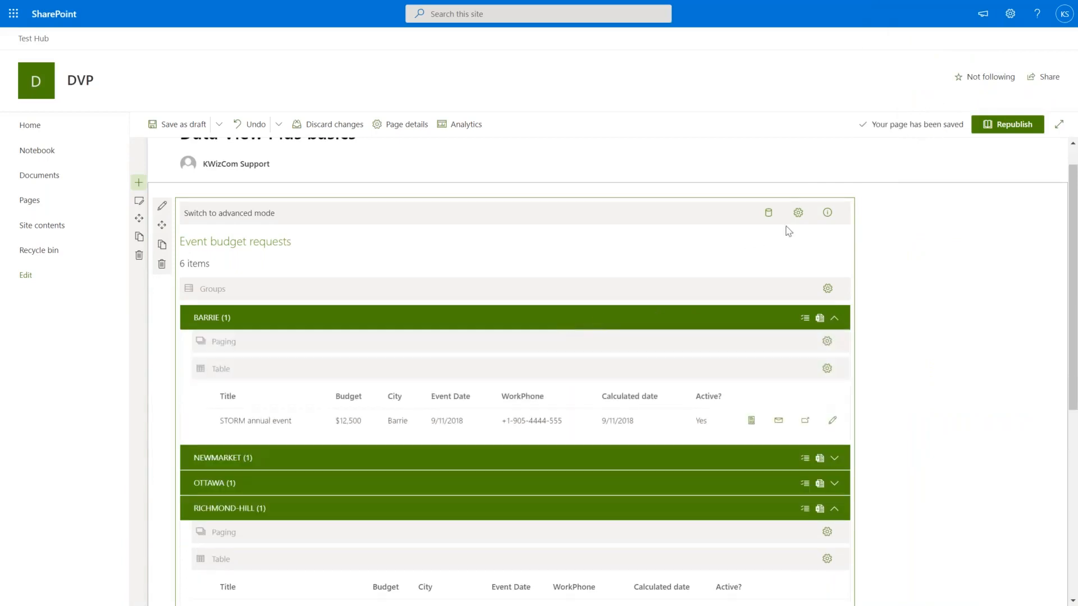
Set the grouping type back to Tabs and close the layout settings.
{"action": "left_click", "coordinate": [797, 214]}
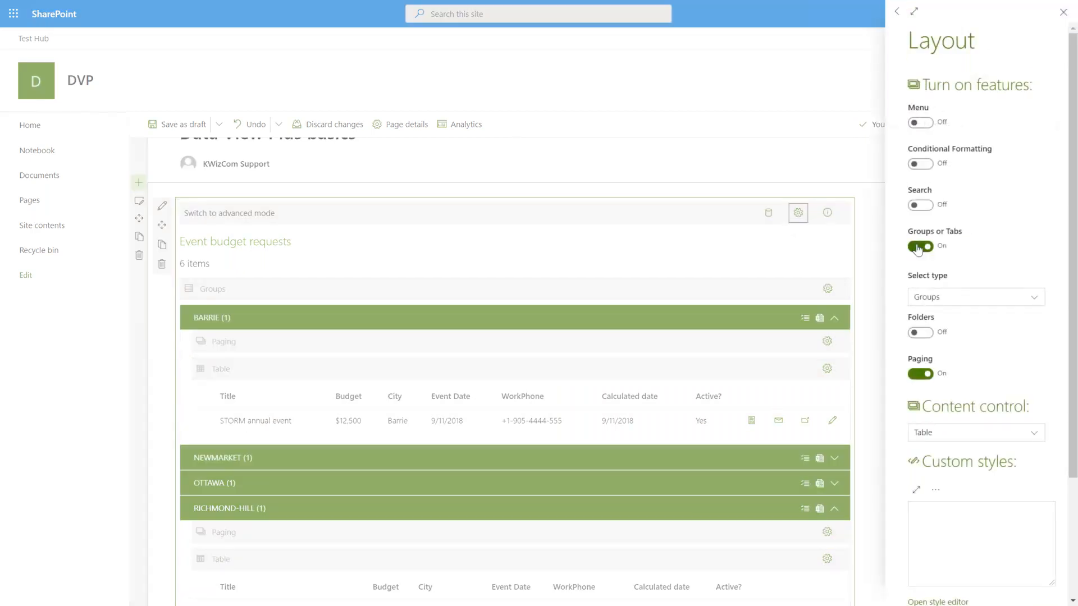
{"action": "left_click", "coordinate": [919, 299]}
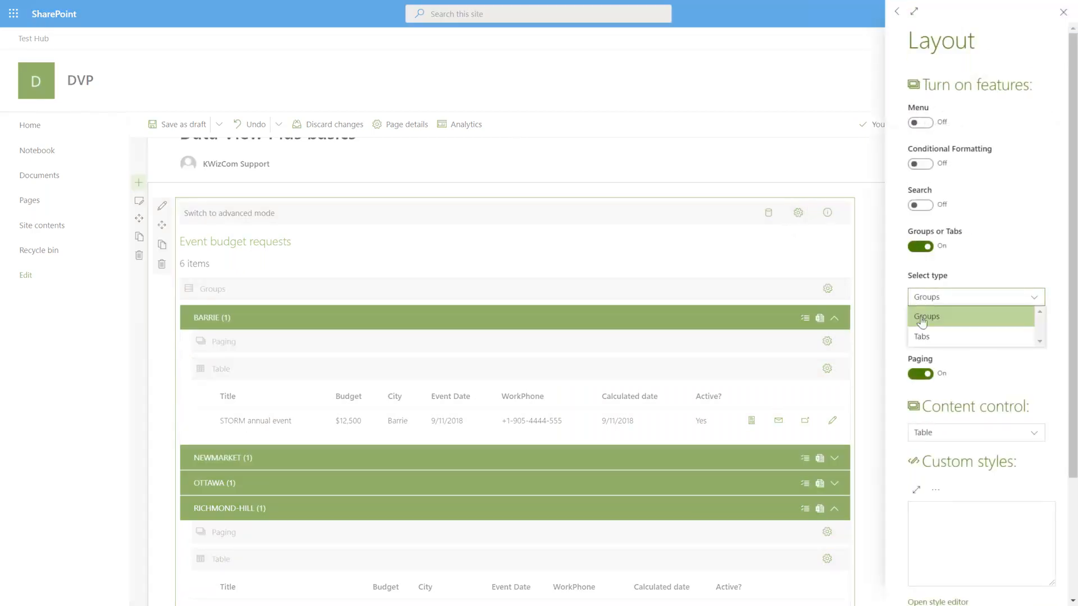
{"action": "left_click", "coordinate": [922, 338]}
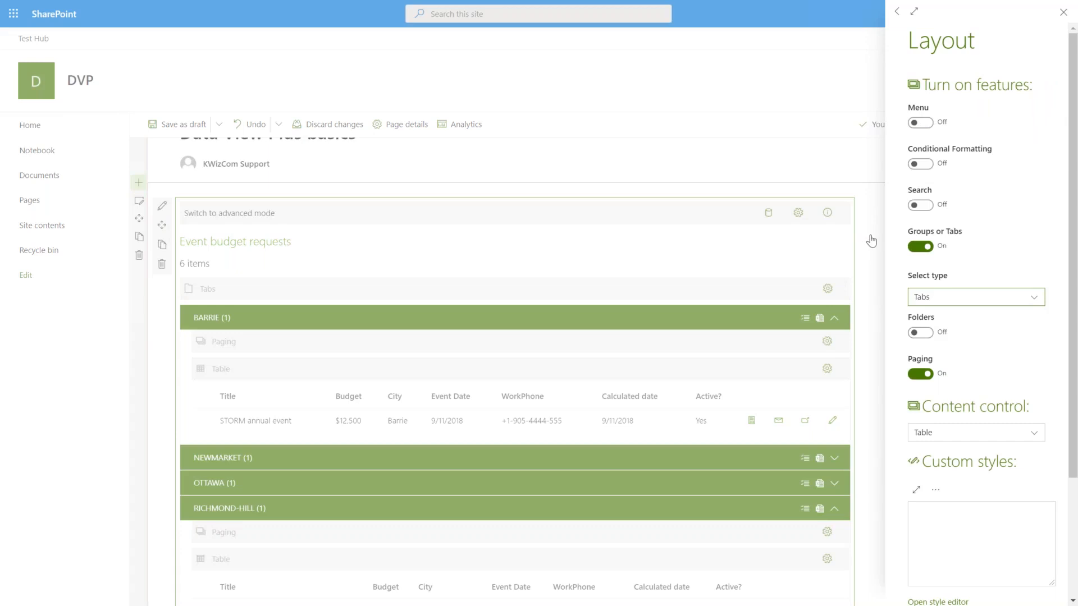
{"action": "left_click", "coordinate": [871, 241]}
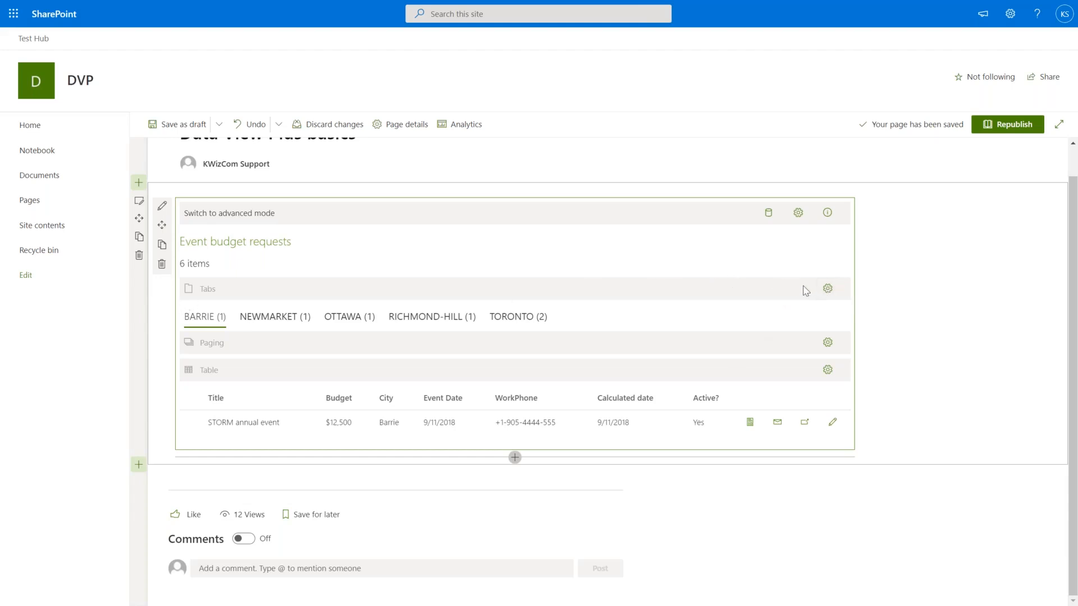
{"action": "left_click", "coordinate": [828, 289]}
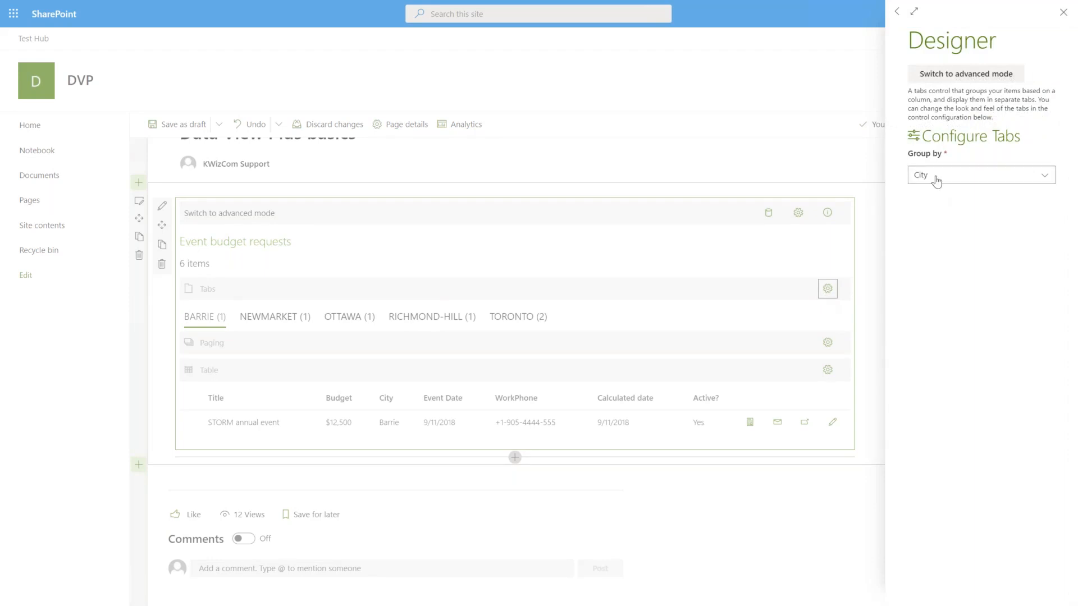
{"action": "left_click", "coordinate": [962, 82]}
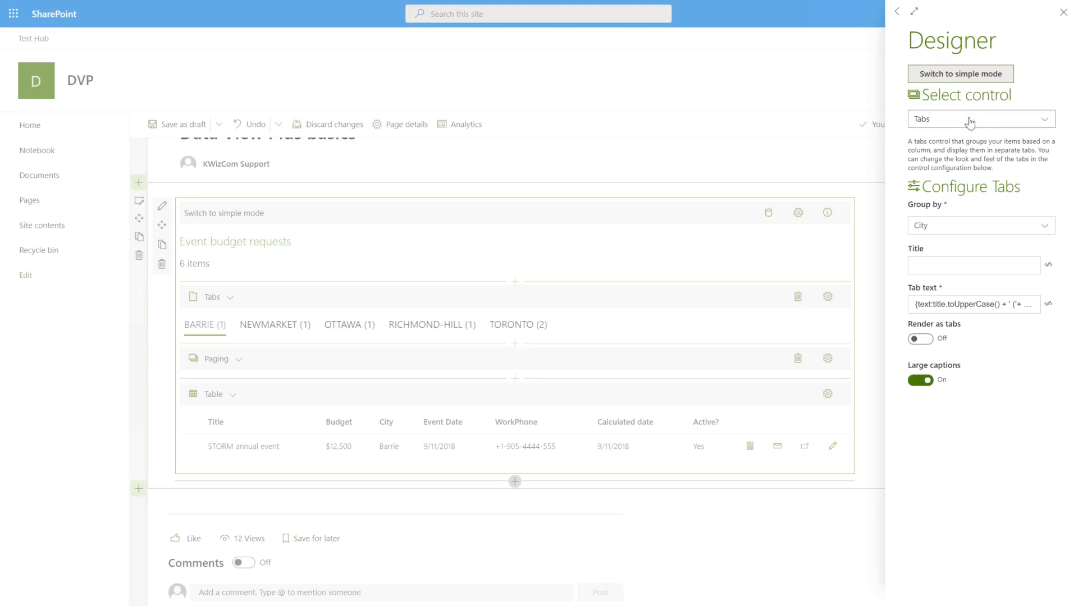
{"action": "left_click", "coordinate": [972, 79]}
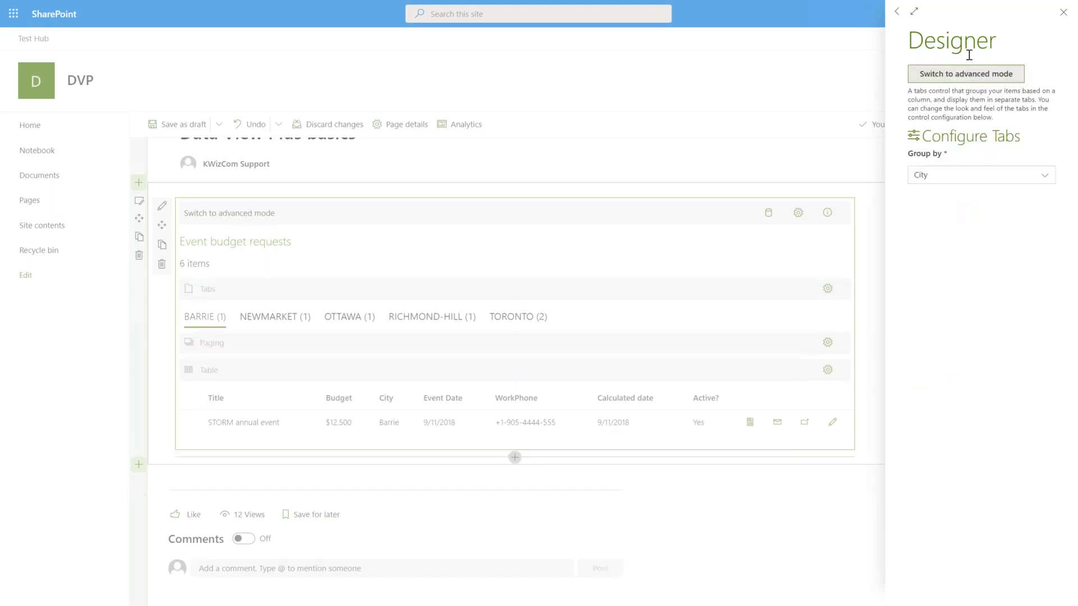
{"action": "left_click", "coordinate": [791, 513]}
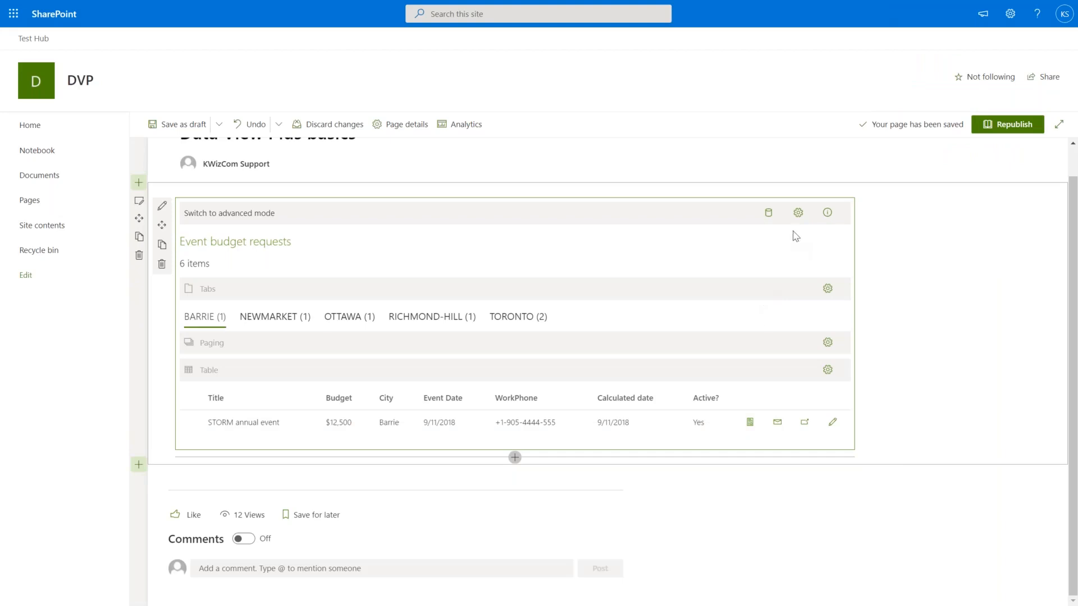
In Layout settings, turn Groups or Tabs off and turn Search on.
{"action": "left_click", "coordinate": [798, 214]}
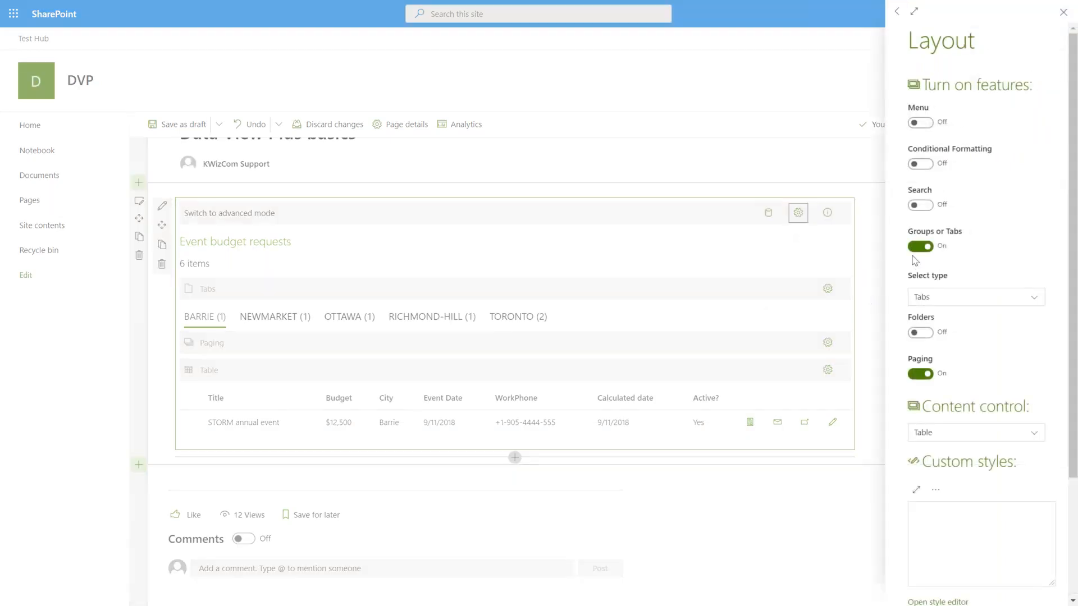
{"action": "left_click", "coordinate": [922, 247]}
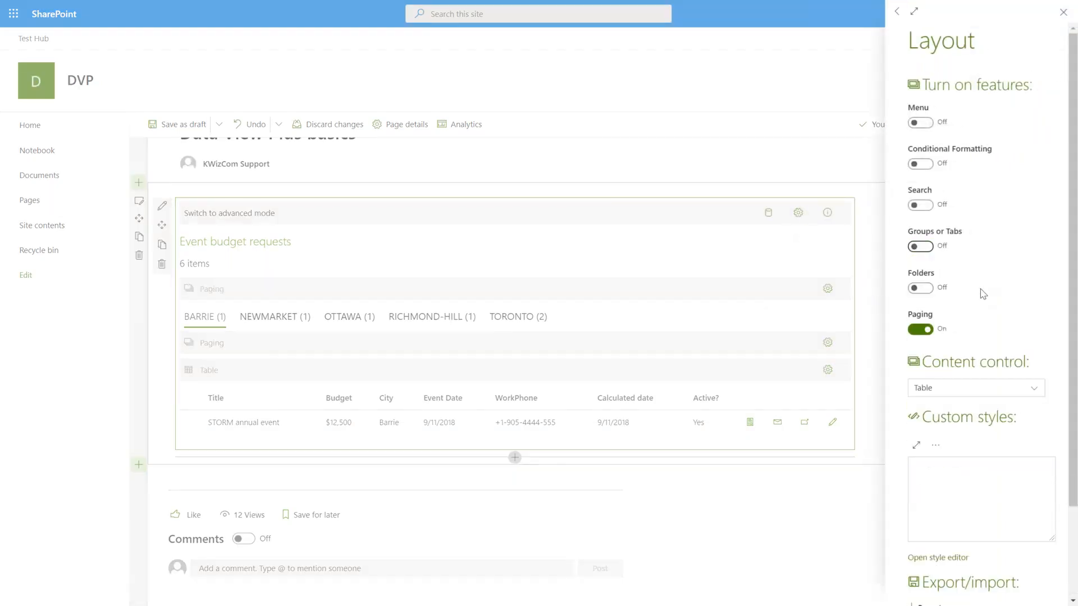
{"action": "left_click", "coordinate": [922, 206]}
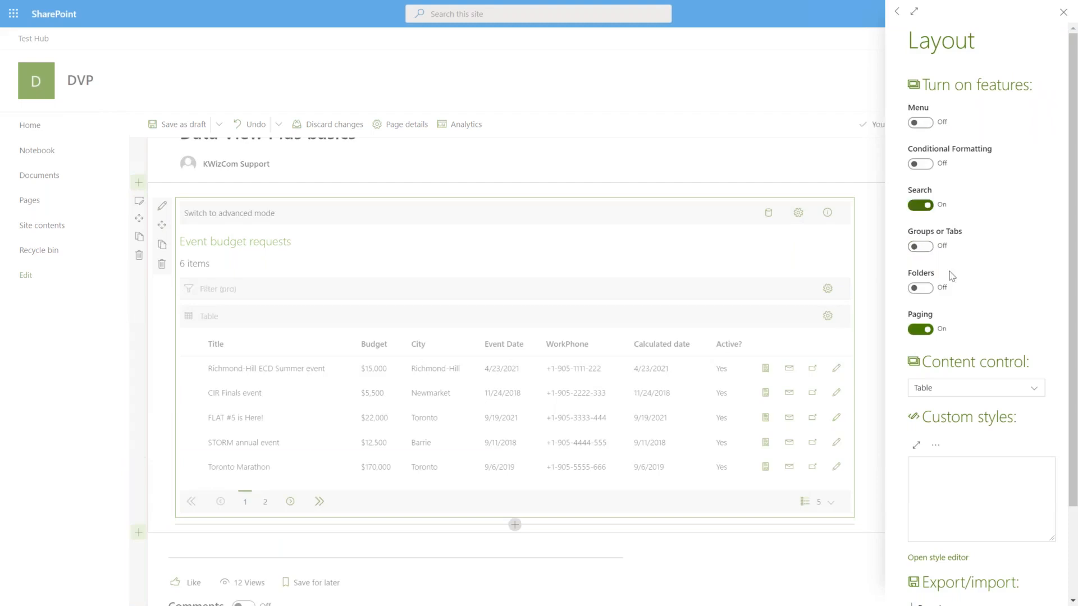
{"action": "left_click", "coordinate": [875, 312]}
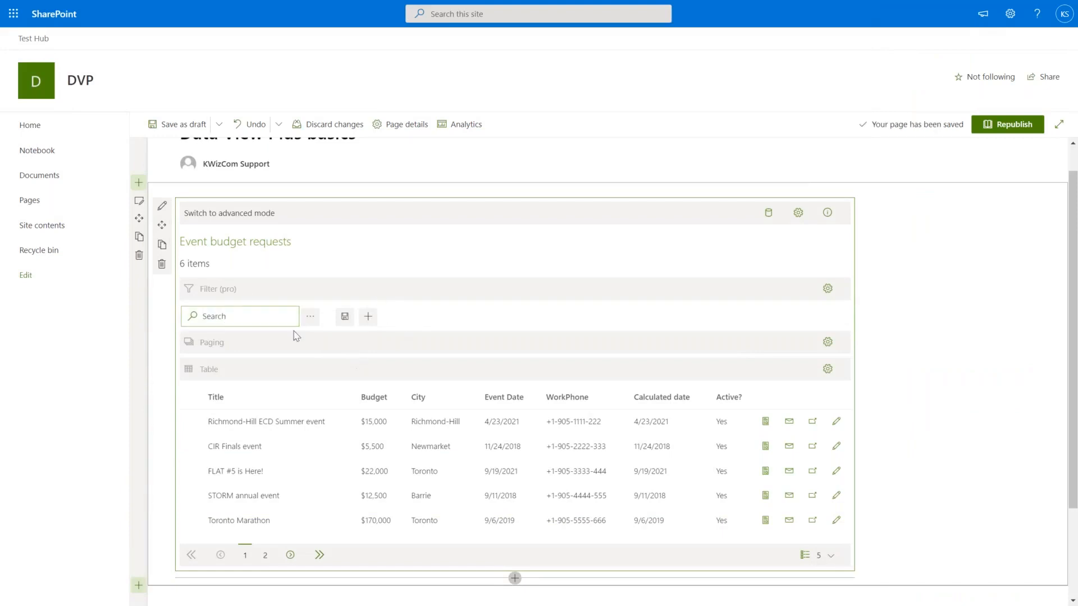
Enter 'tor' in the web part's search box.
{"action": "left_click", "coordinate": [271, 318]}
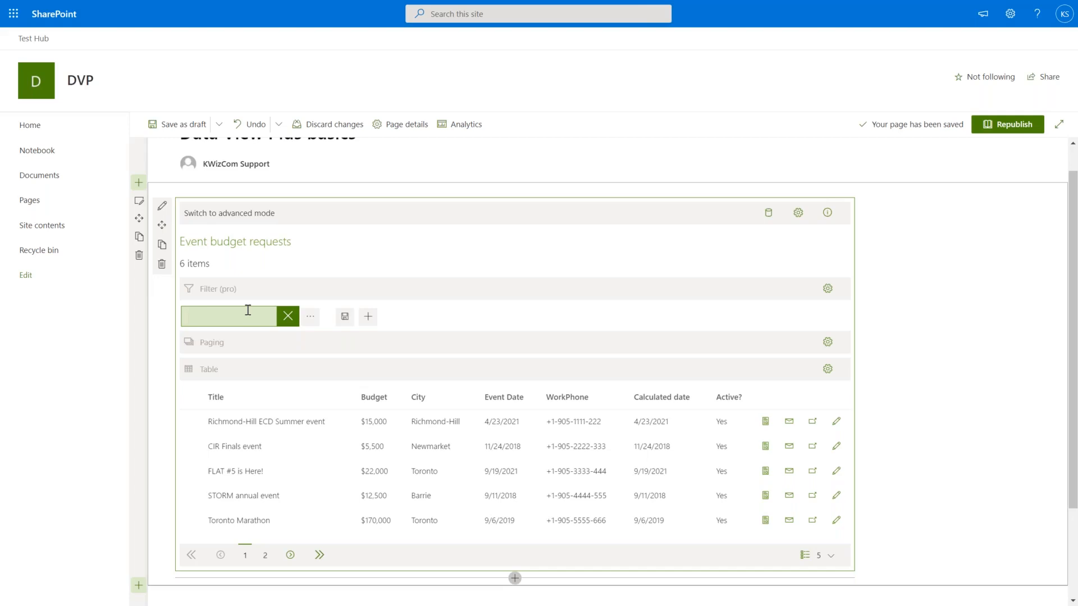
{"action": "type", "text": "tor"}
{"action": "scroll", "coordinate": [426, 284], "scroll_direction": "up", "scroll_amount": 1}
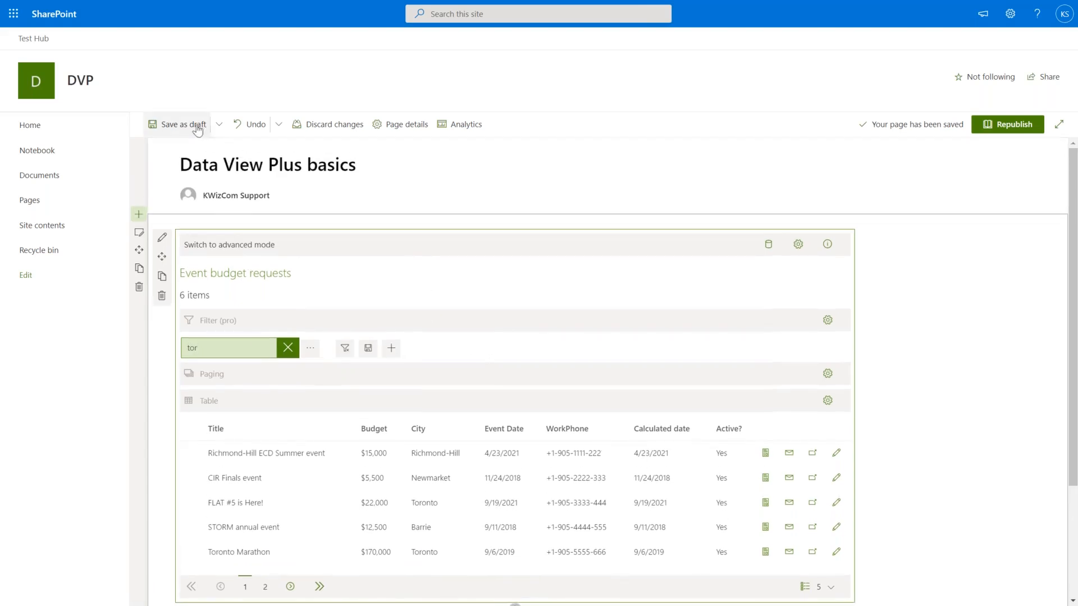
Save the page as a draft, search 'rich' to narrow the list to Richmond-Hill, then clear it.
{"action": "left_click", "coordinate": [179, 124]}
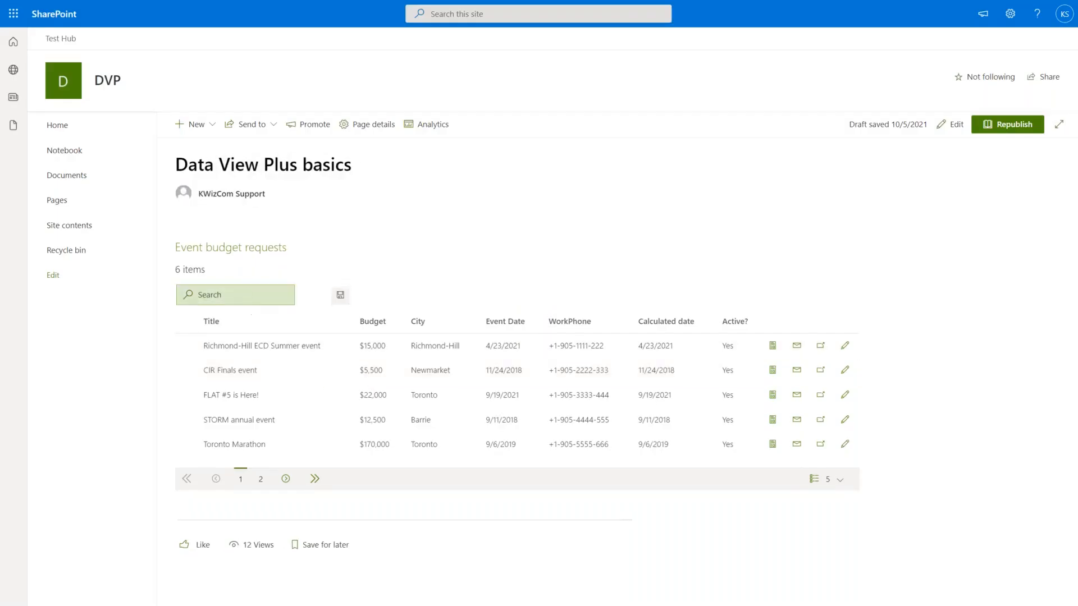
{"action": "left_click", "coordinate": [248, 295]}
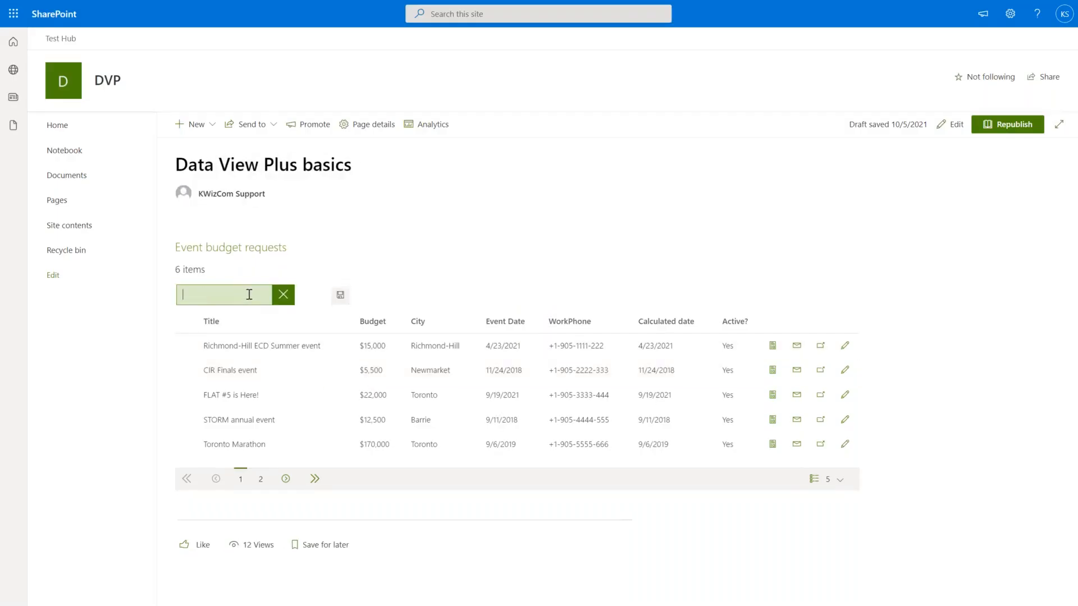
{"action": "type", "text": "tor"}
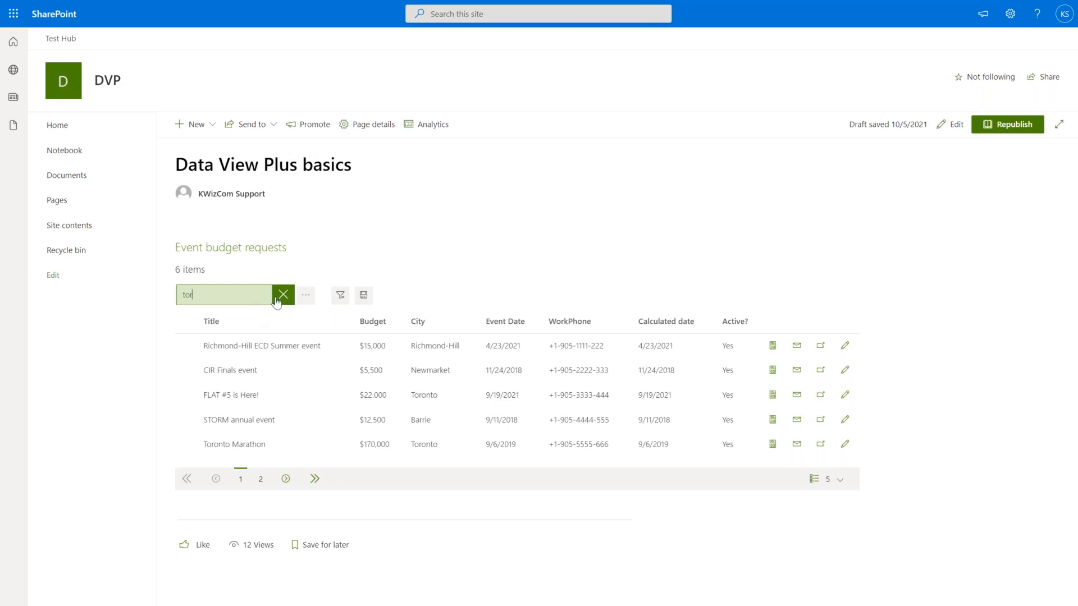
{"action": "key", "text": "BackSpace"}
{"action": "key", "text": "BackSpace"}
{"action": "key", "text": "BackSpace"}
{"action": "type", "text": "rich"}
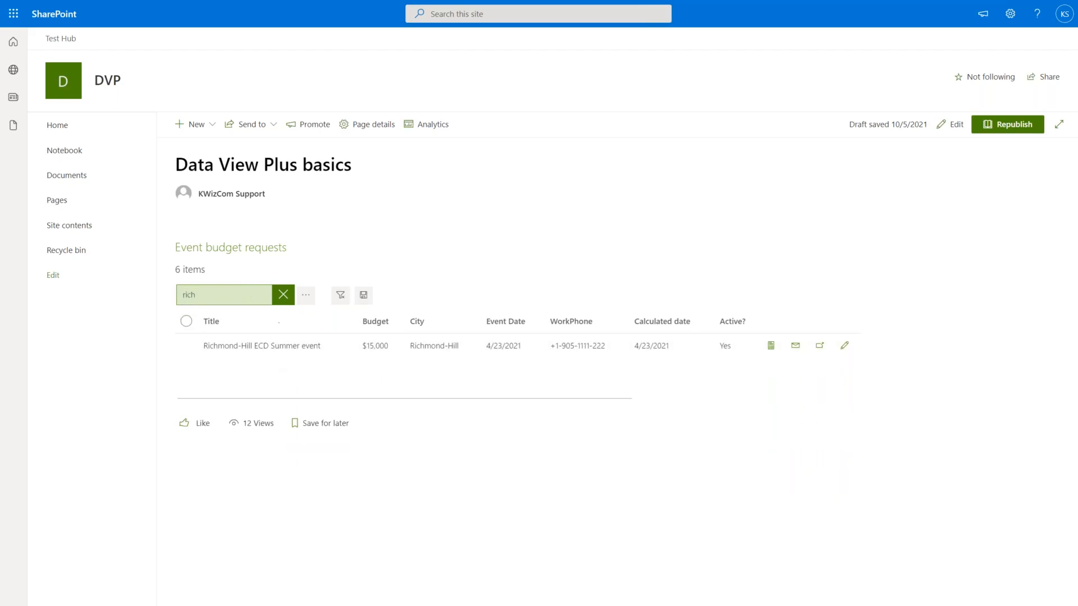
{"action": "key", "text": "BackSpace"}
{"action": "key", "text": "BackSpace"}
{"action": "key", "text": "BackSpace"}
{"action": "key", "text": "BackSpace"}
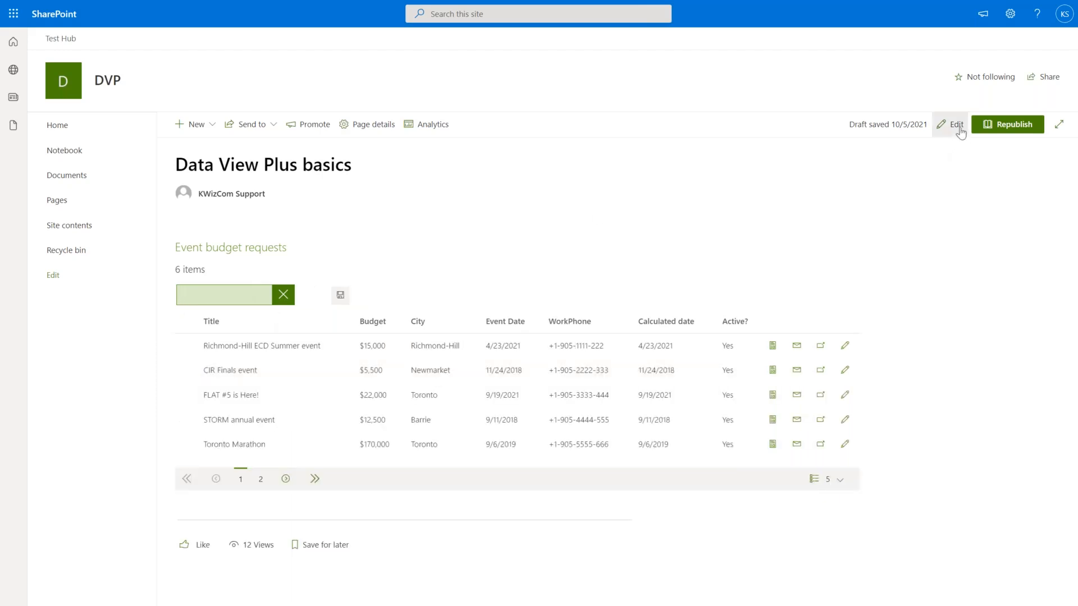
Back in edit mode, add Budget and Event Date filters to the list and open the filter settings.
{"action": "left_click", "coordinate": [958, 129]}
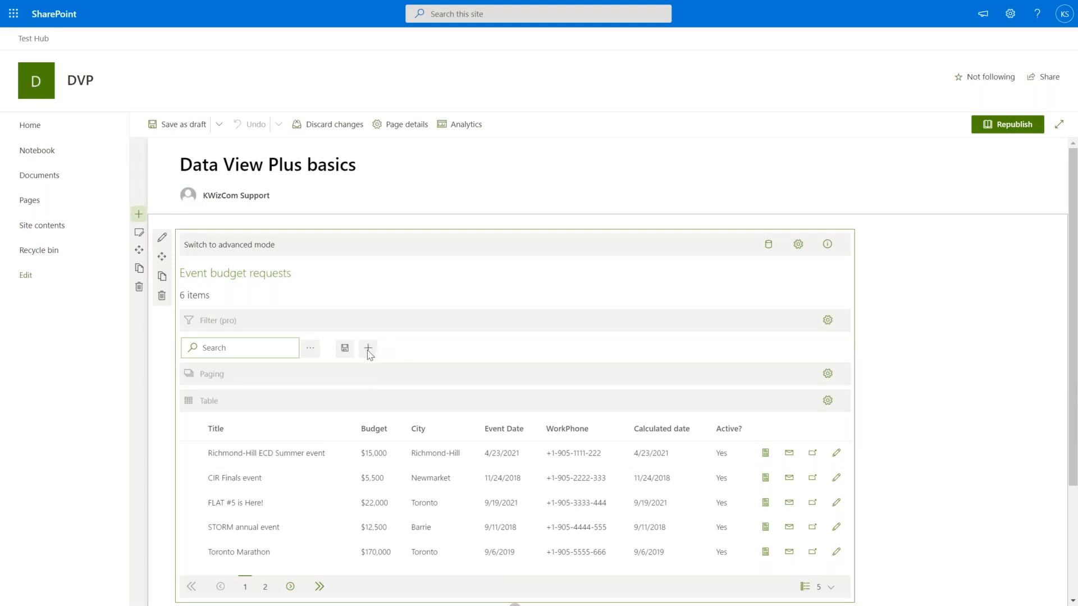
{"action": "left_click", "coordinate": [368, 351]}
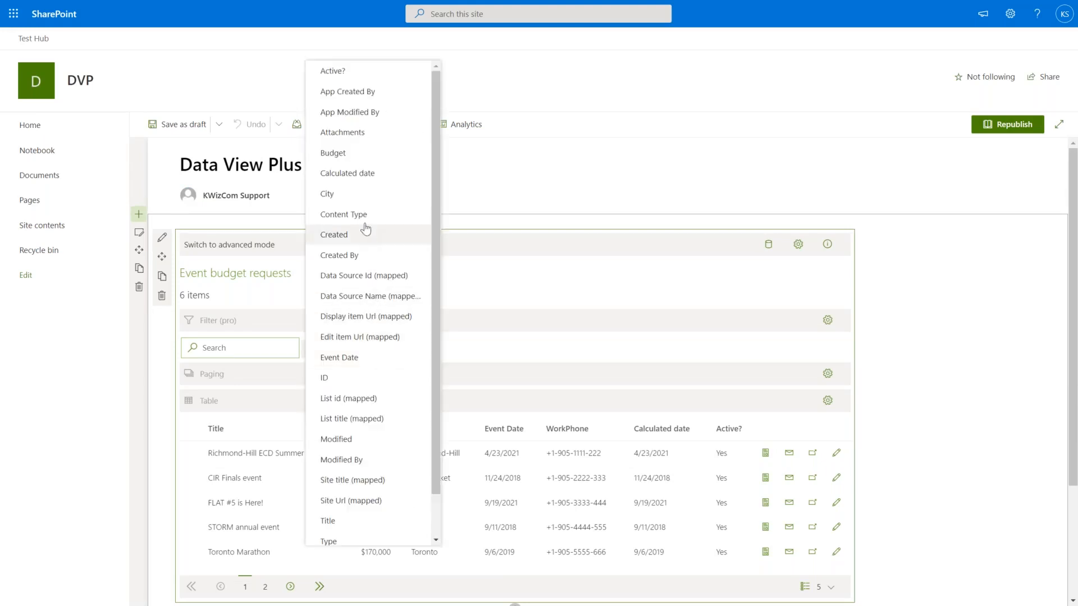
{"action": "left_click", "coordinate": [368, 161]}
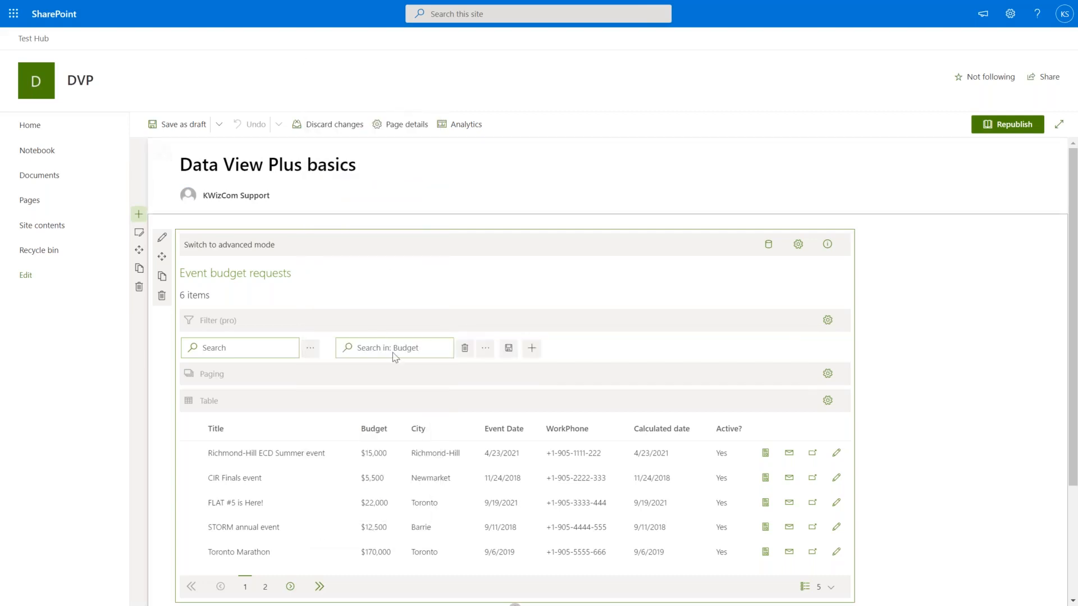
{"action": "left_click", "coordinate": [531, 349]}
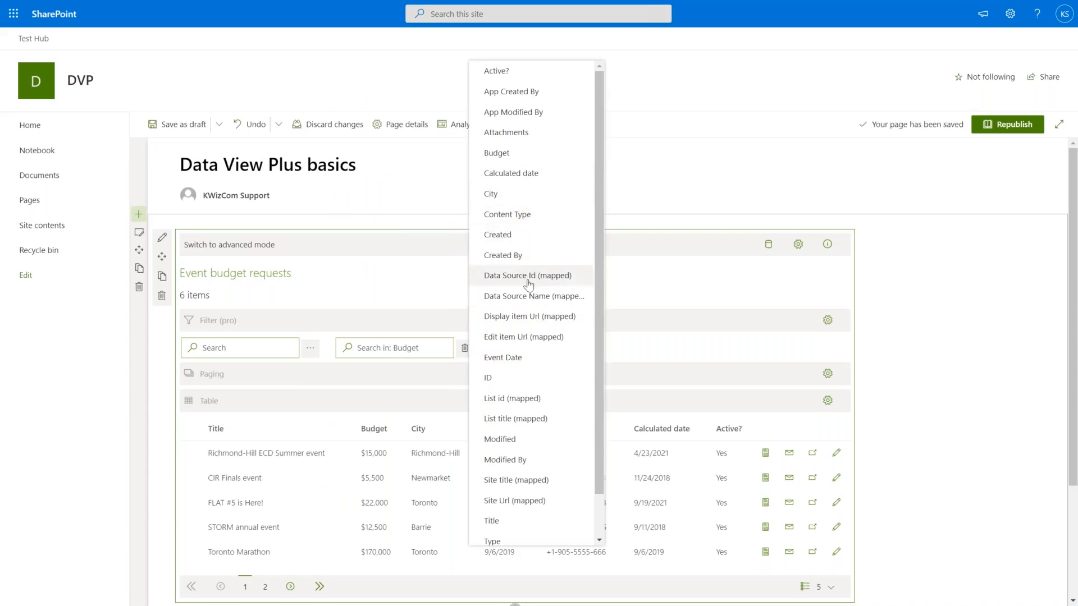
{"action": "left_click", "coordinate": [533, 358]}
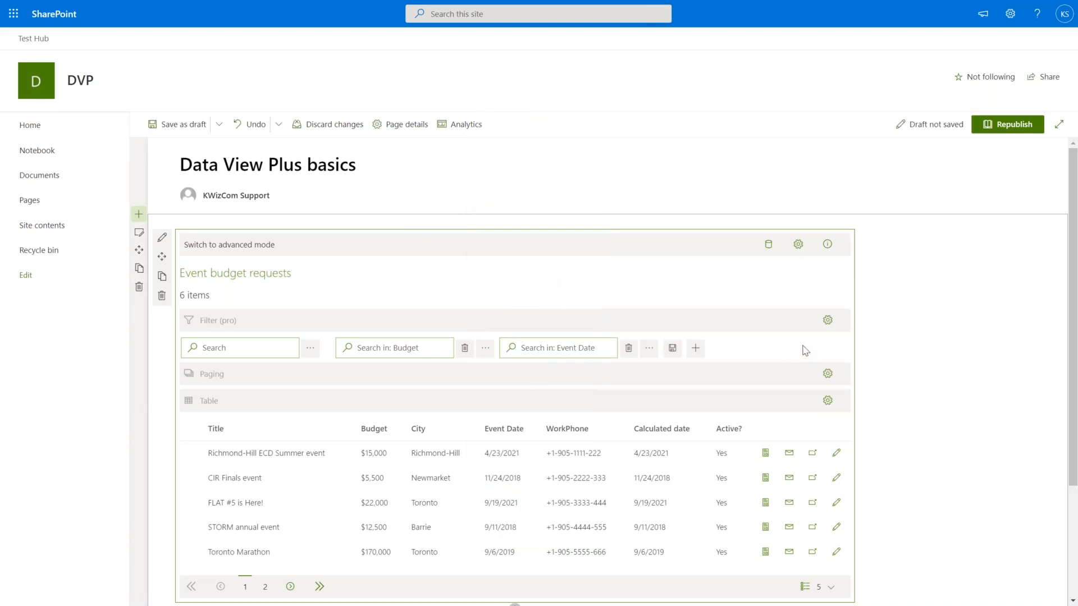
{"action": "left_click", "coordinate": [829, 323]}
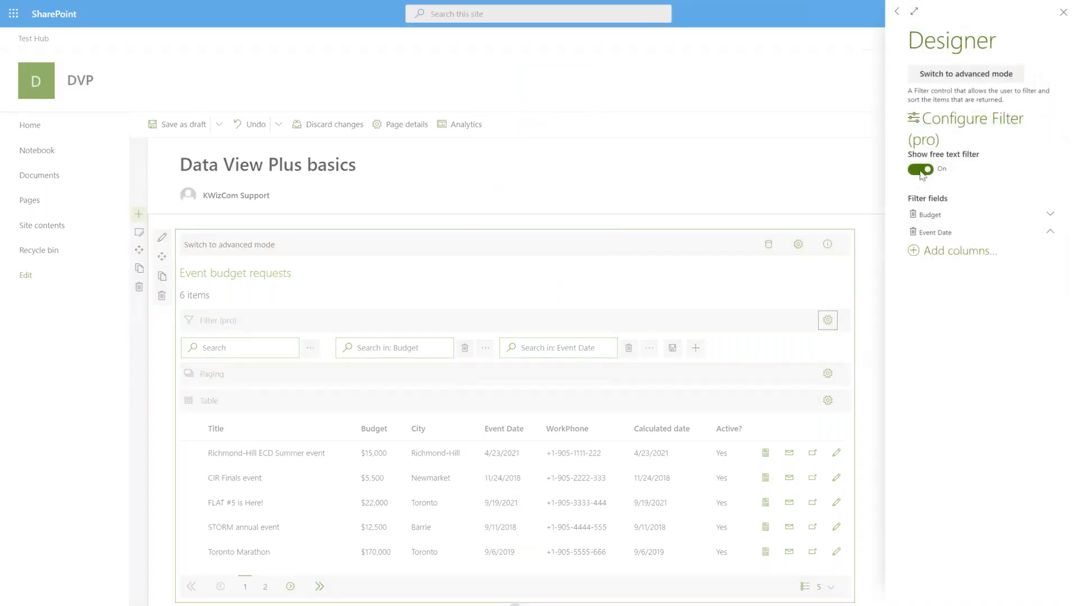
Turn off the list's free text search box and close the filter settings.
{"action": "left_click", "coordinate": [918, 171]}
{"action": "left_click", "coordinate": [838, 194]}
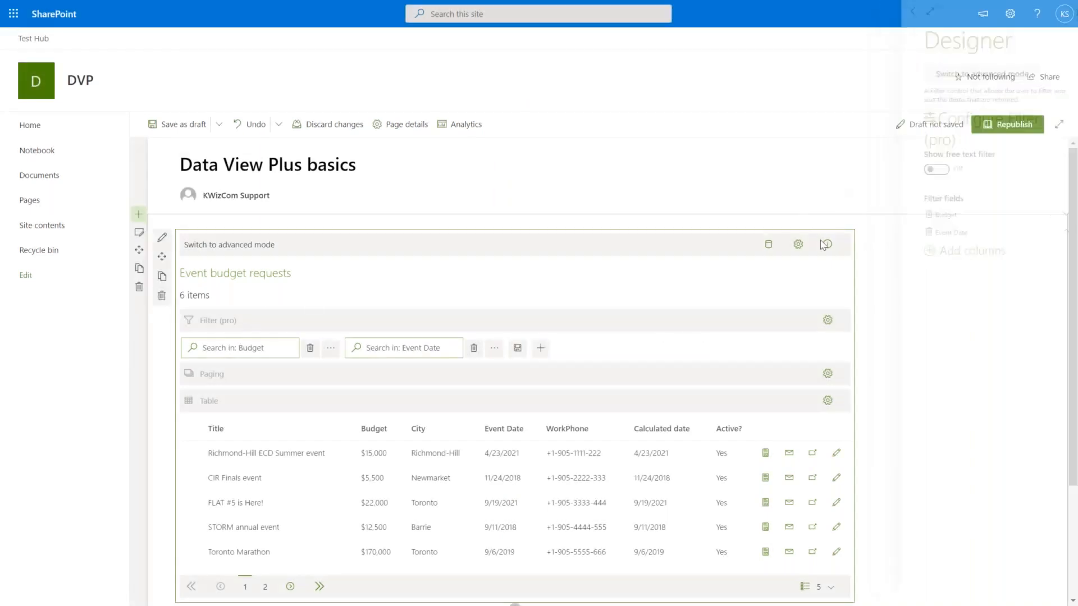
{"action": "left_click", "coordinate": [954, 380]}
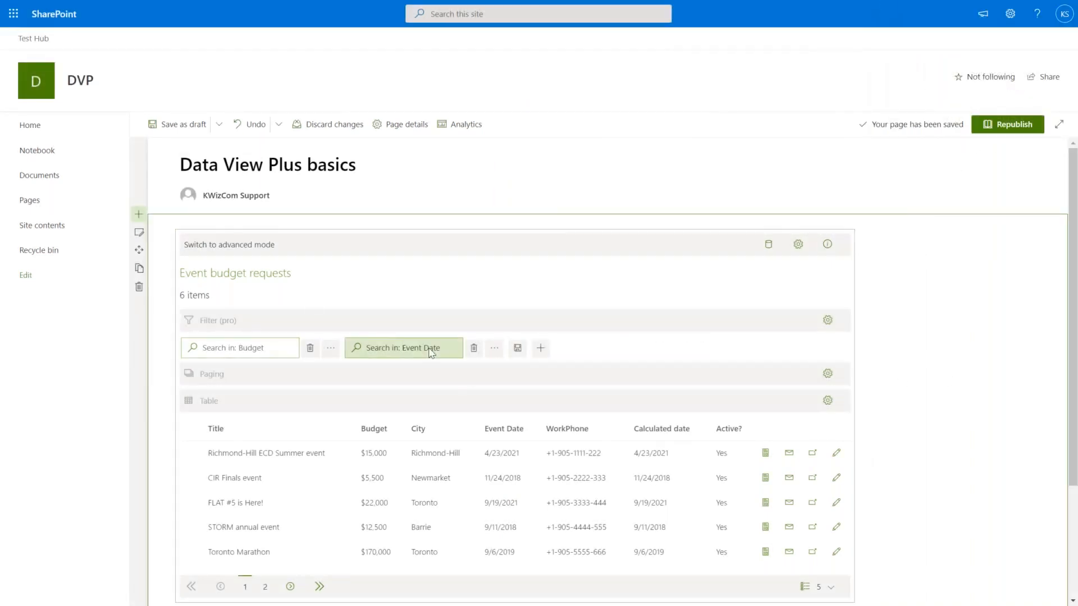
Add a City filter beside the Budget and Event Date filters.
{"action": "left_click", "coordinate": [543, 346]}
{"action": "left_click", "coordinate": [542, 346]}
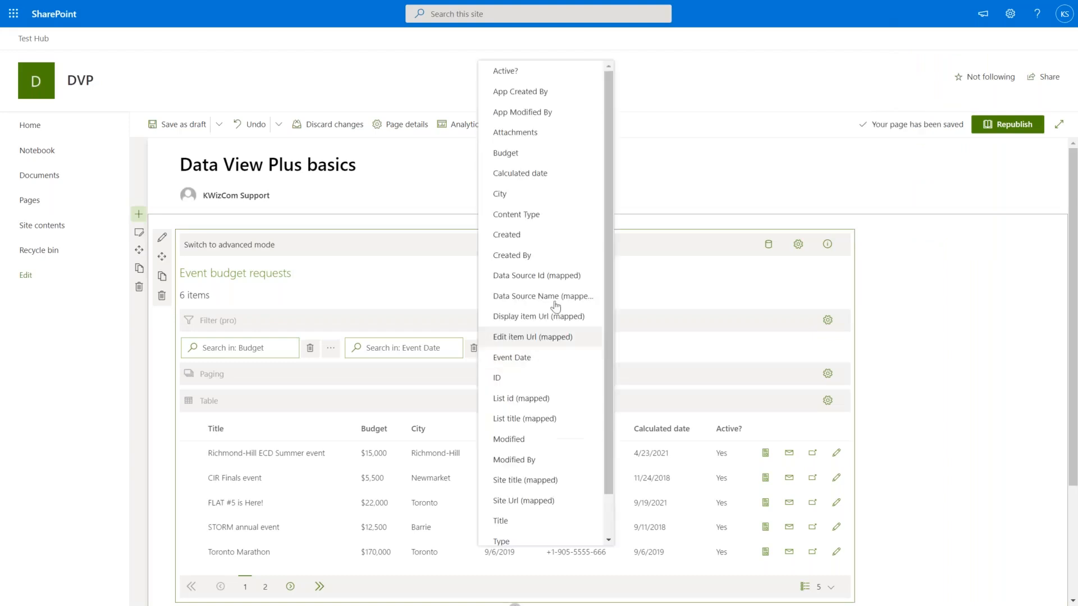
{"action": "left_click", "coordinate": [514, 192]}
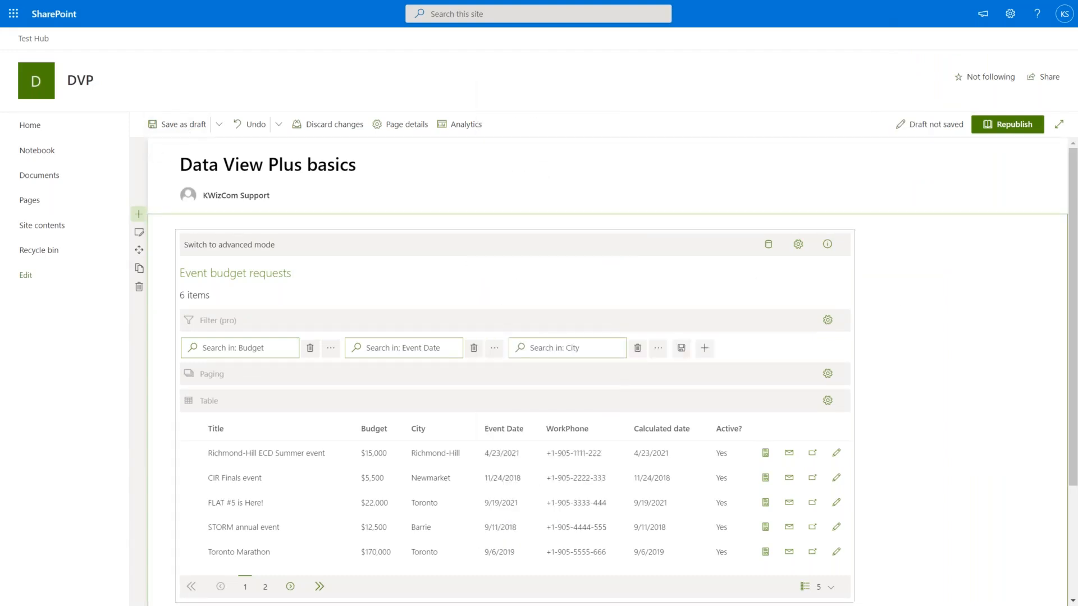
Save the page as a draft, then filter events from May 4 to October 22, 2021, and clear it.
{"action": "left_click", "coordinate": [181, 124]}
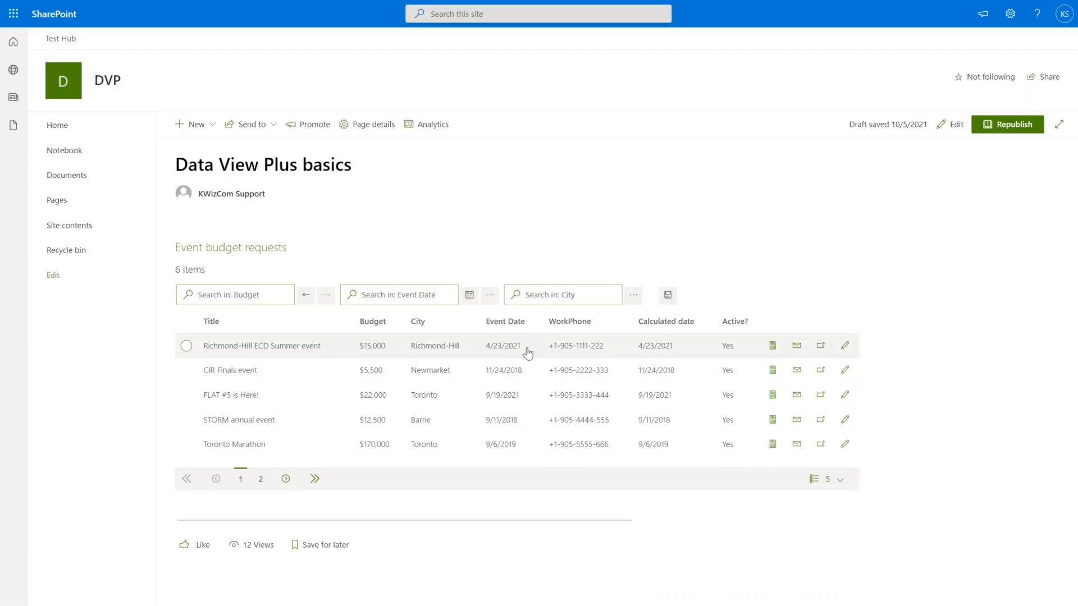
{"action": "left_click", "coordinate": [470, 296]}
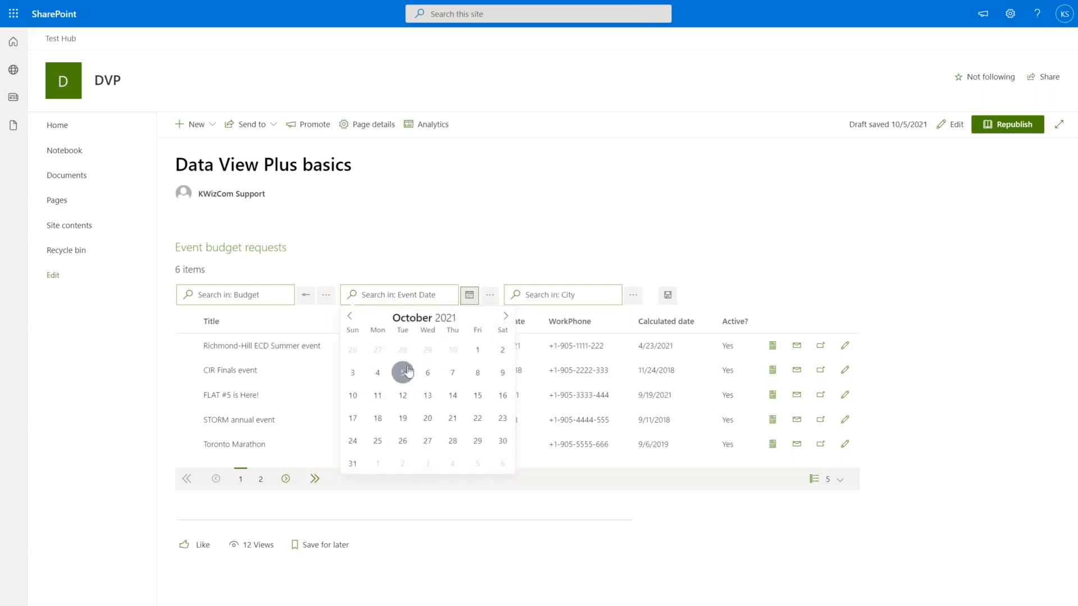
{"action": "left_click", "coordinate": [350, 318]}
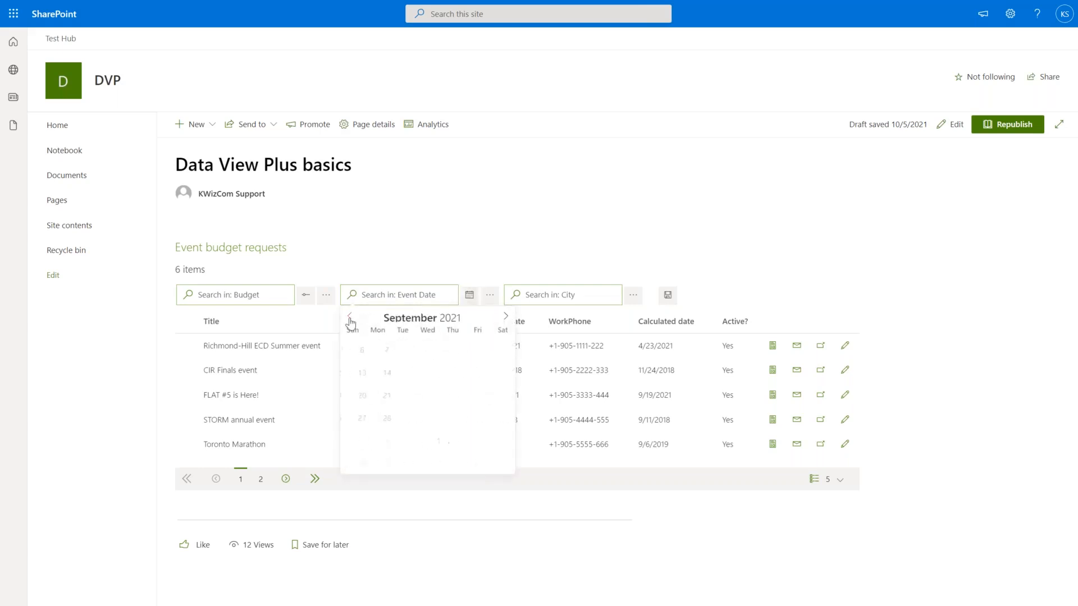
{"action": "left_click", "coordinate": [350, 318]}
{"action": "left_click", "coordinate": [350, 318]}
{"action": "left_click", "coordinate": [350, 318]}
{"action": "left_click", "coordinate": [350, 317]}
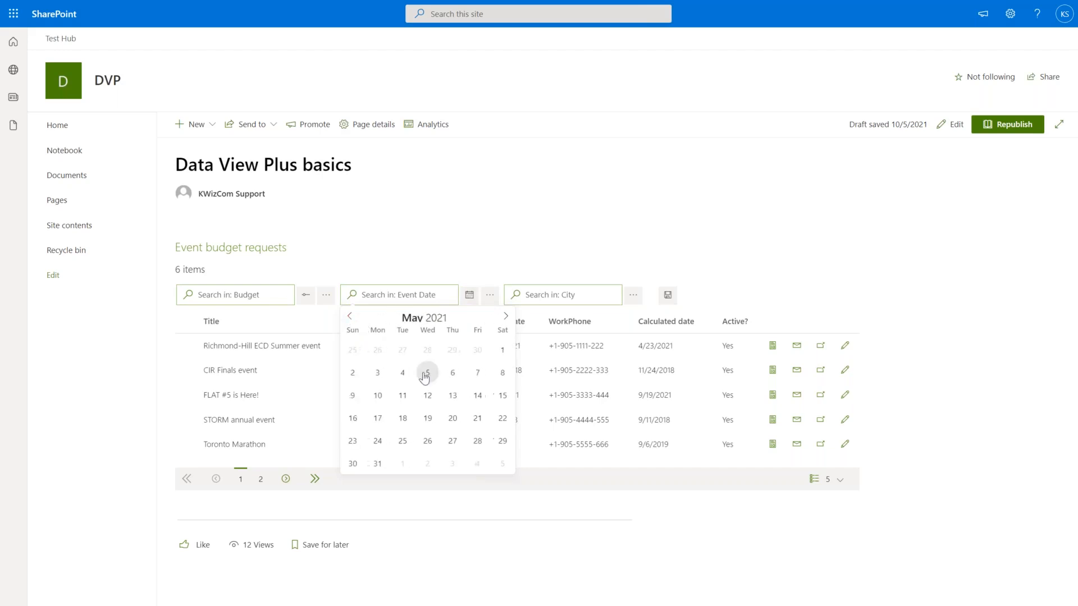
{"action": "left_click", "coordinate": [402, 373]}
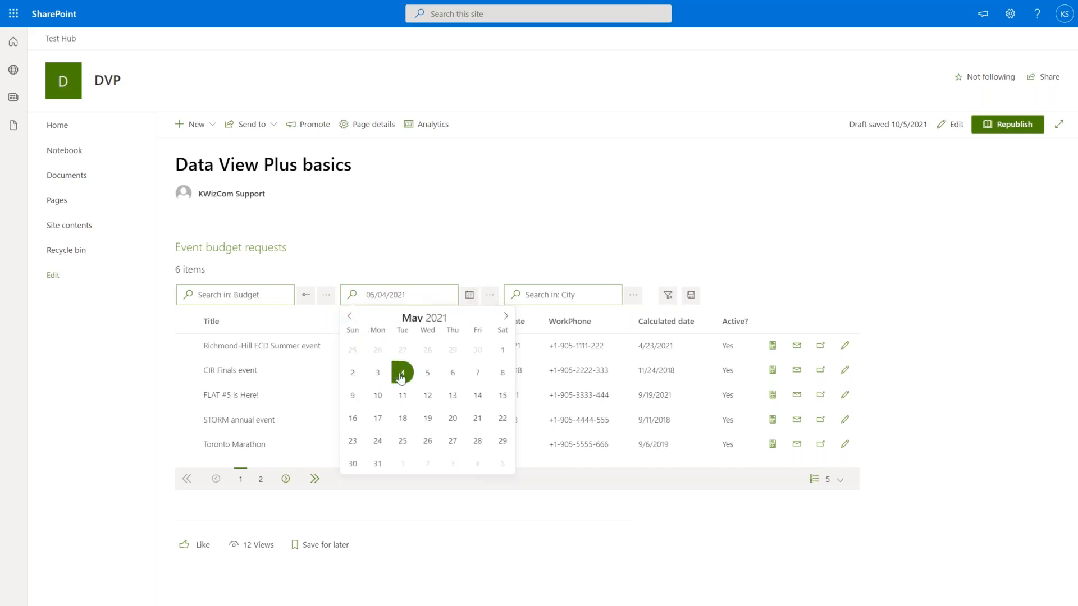
{"action": "left_click", "coordinate": [505, 317]}
{"action": "left_click", "coordinate": [506, 316]}
{"action": "left_click", "coordinate": [506, 316]}
{"action": "left_click", "coordinate": [505, 316]}
{"action": "left_click", "coordinate": [506, 316]}
{"action": "left_click", "coordinate": [484, 417]}
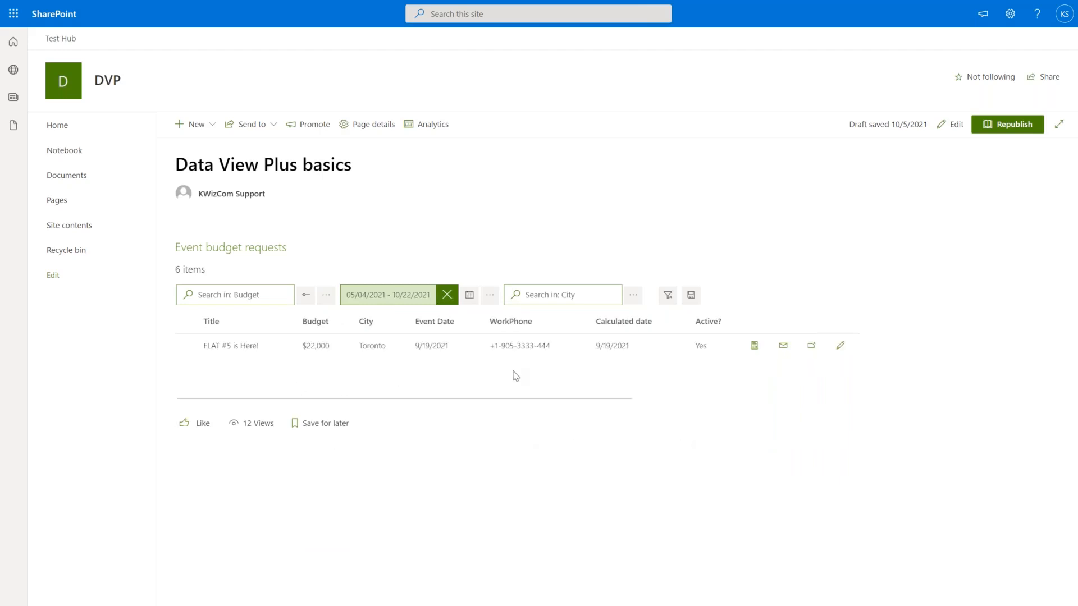
{"action": "left_click", "coordinate": [447, 294]}
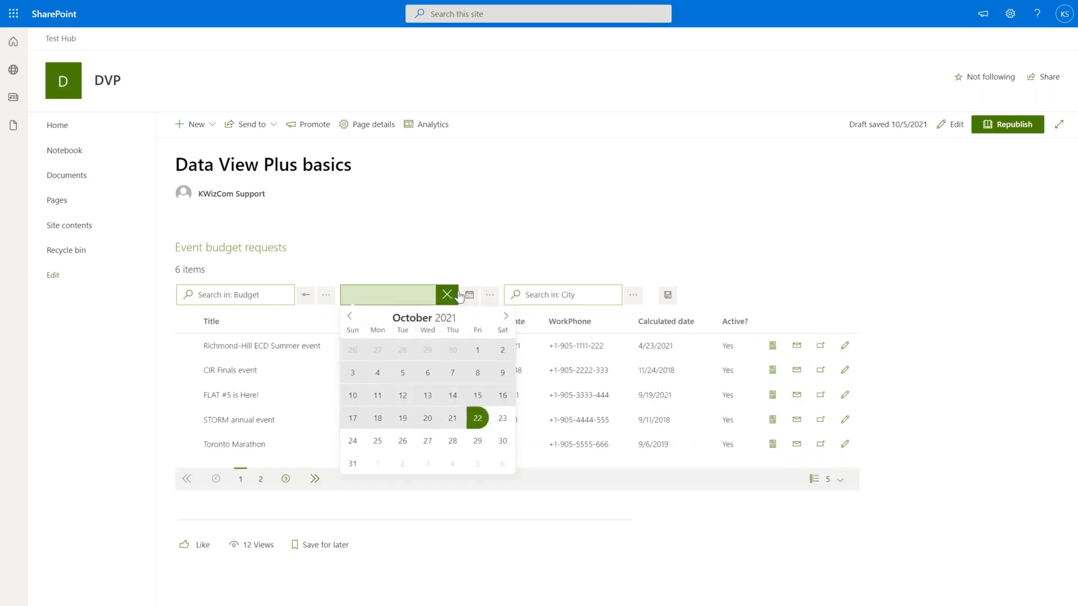
{"action": "left_click", "coordinate": [450, 276]}
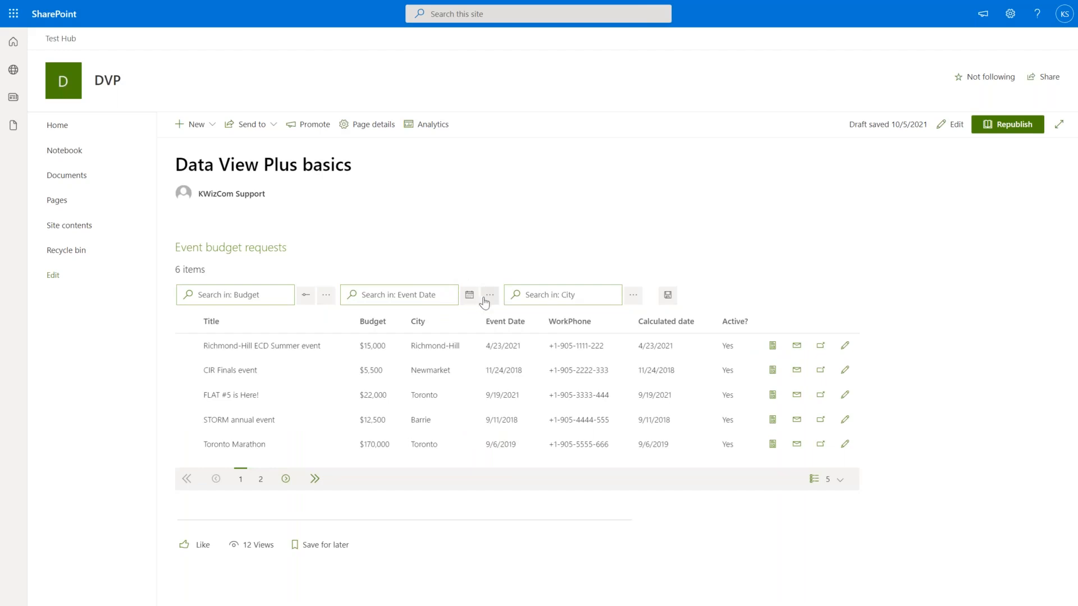
Filter events to 9/6/2019, then to both 9/11/2018 and 11/24/2018, and clear the date filter.
{"action": "left_click", "coordinate": [489, 295]}
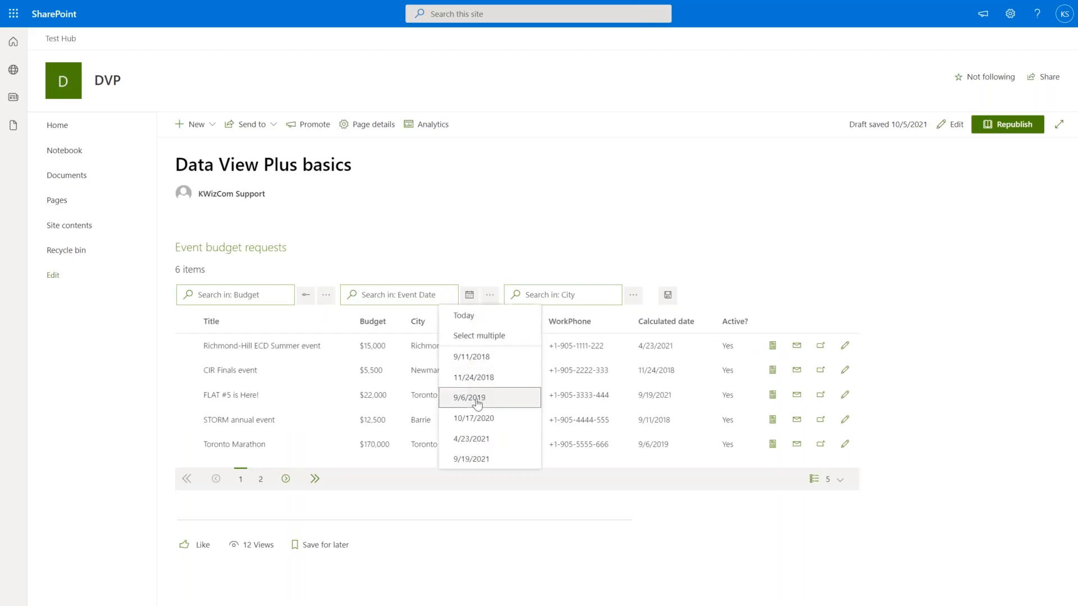
{"action": "left_click", "coordinate": [477, 399]}
{"action": "left_click", "coordinate": [489, 295]}
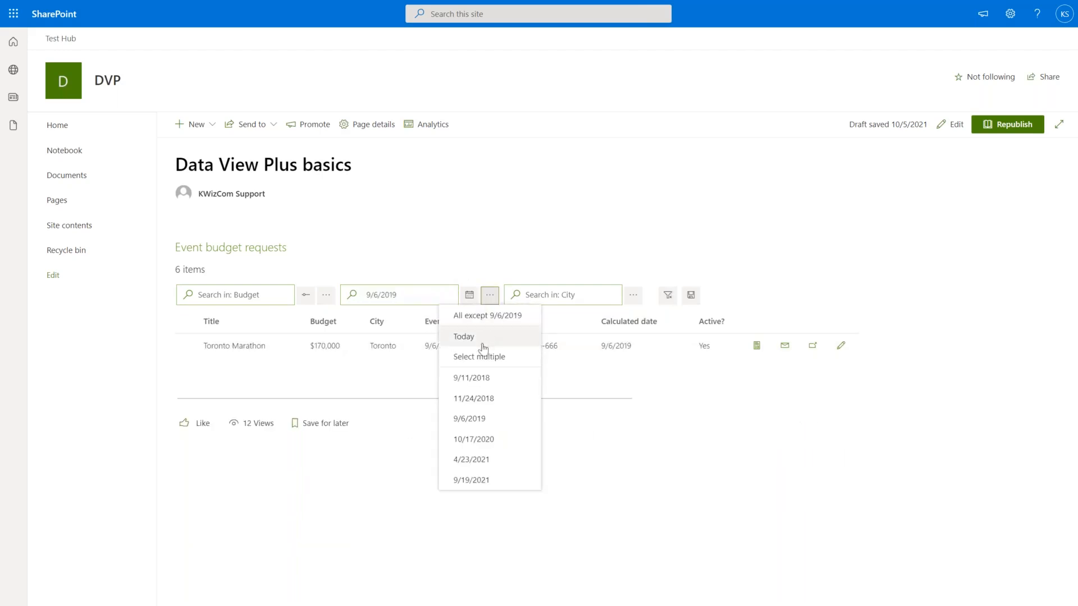
{"action": "left_click", "coordinate": [480, 363]}
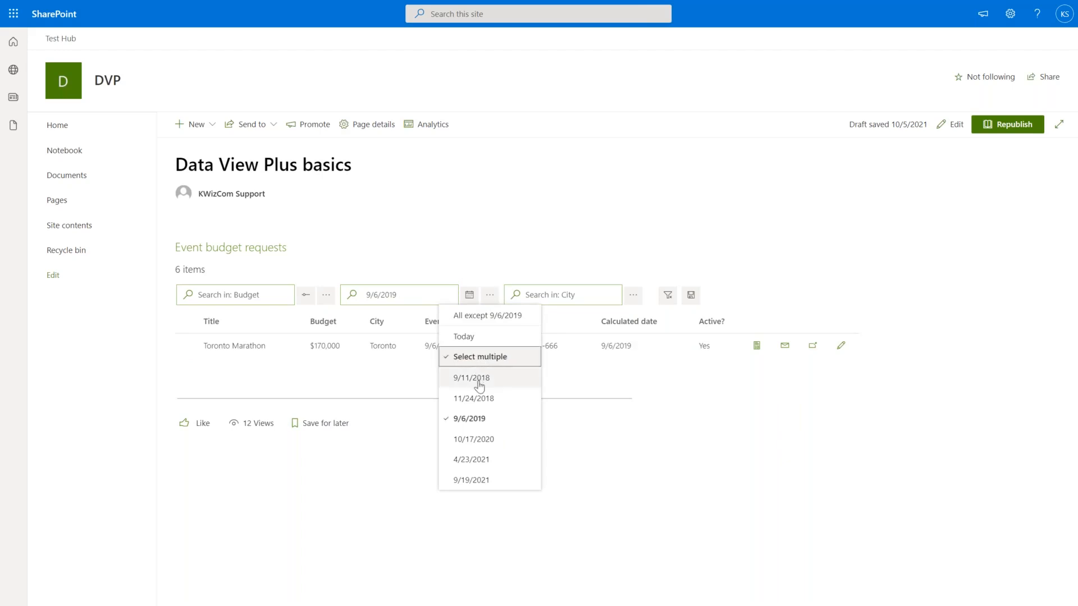
{"action": "left_click", "coordinate": [471, 378]}
{"action": "left_click", "coordinate": [474, 398]}
{"action": "left_click", "coordinate": [480, 257]}
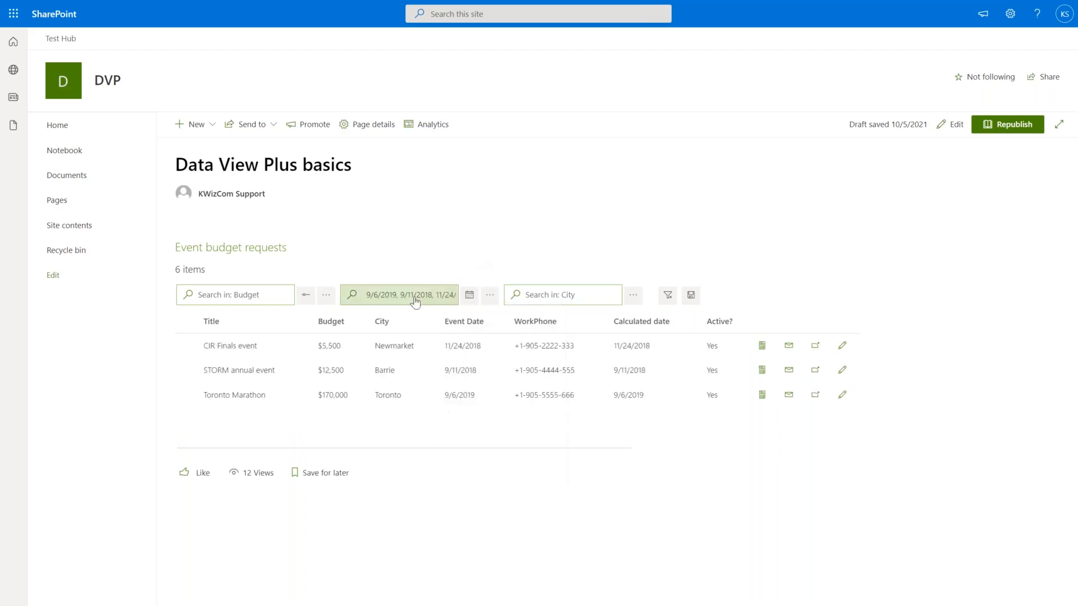
{"action": "left_click", "coordinate": [413, 297]}
{"action": "left_click", "coordinate": [449, 298]}
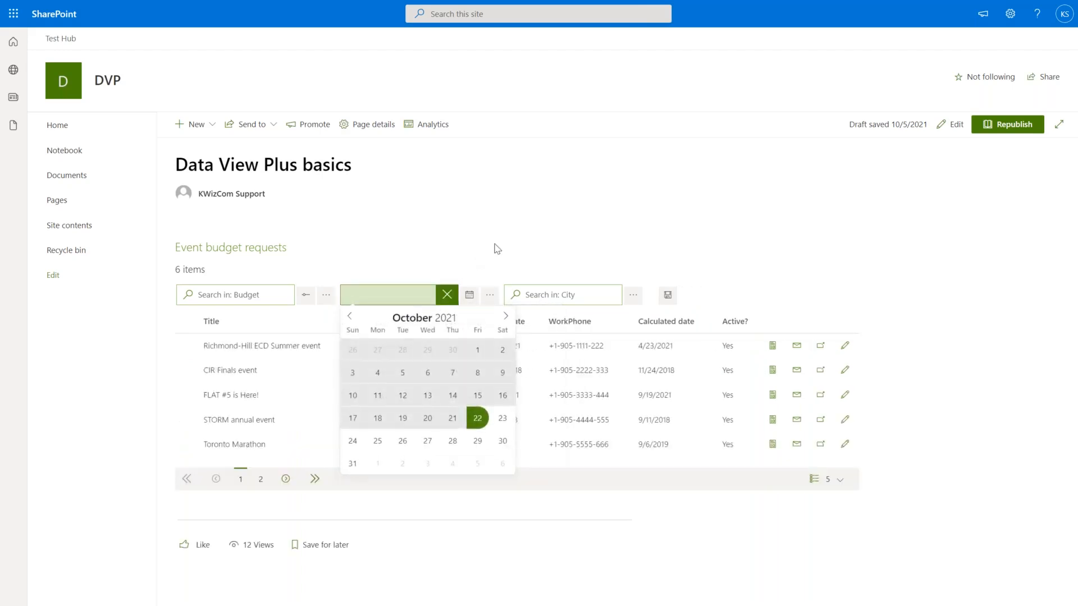
{"action": "left_click", "coordinate": [633, 296]}
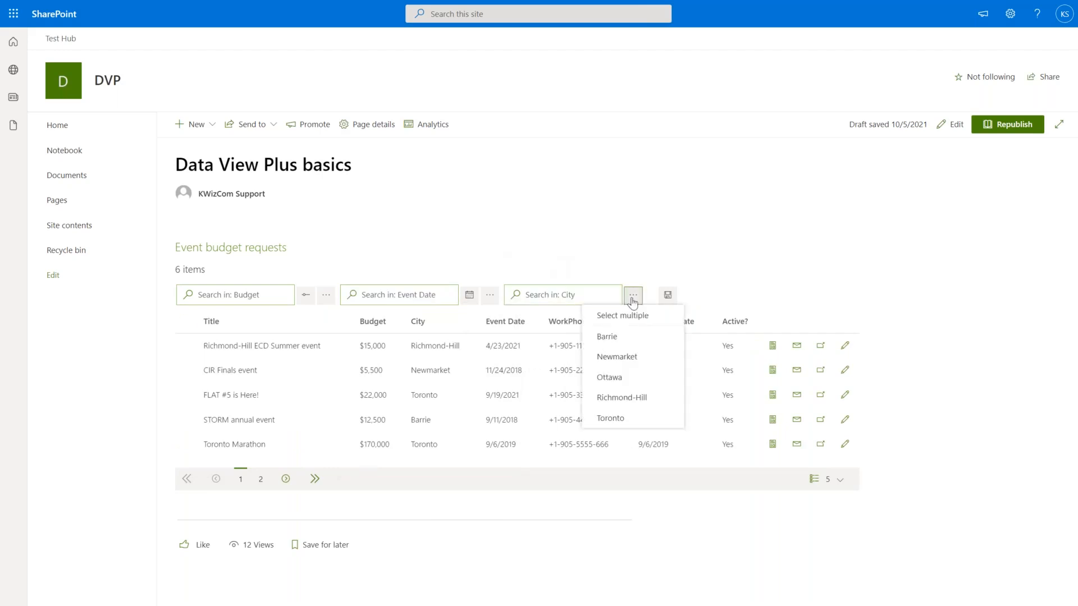
{"action": "left_click", "coordinate": [607, 337]}
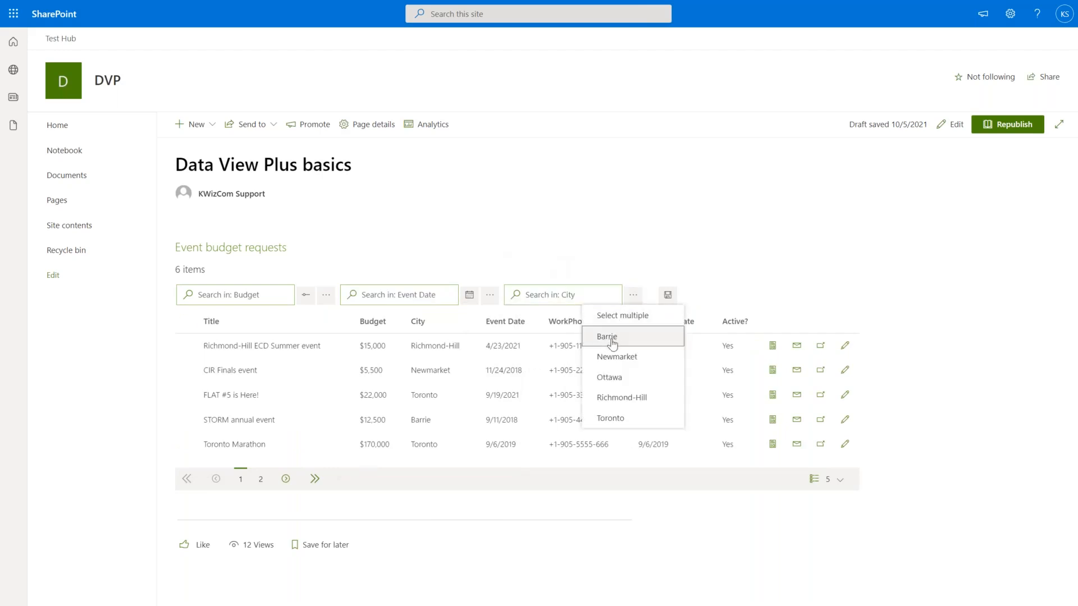
{"action": "left_click", "coordinate": [636, 298]}
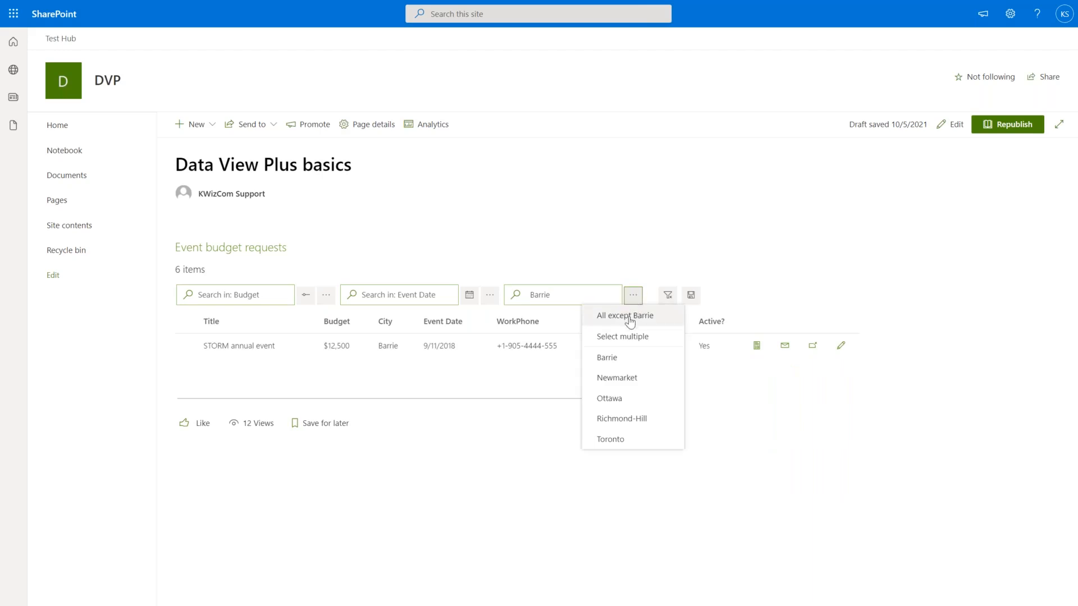
{"action": "left_click", "coordinate": [630, 318]}
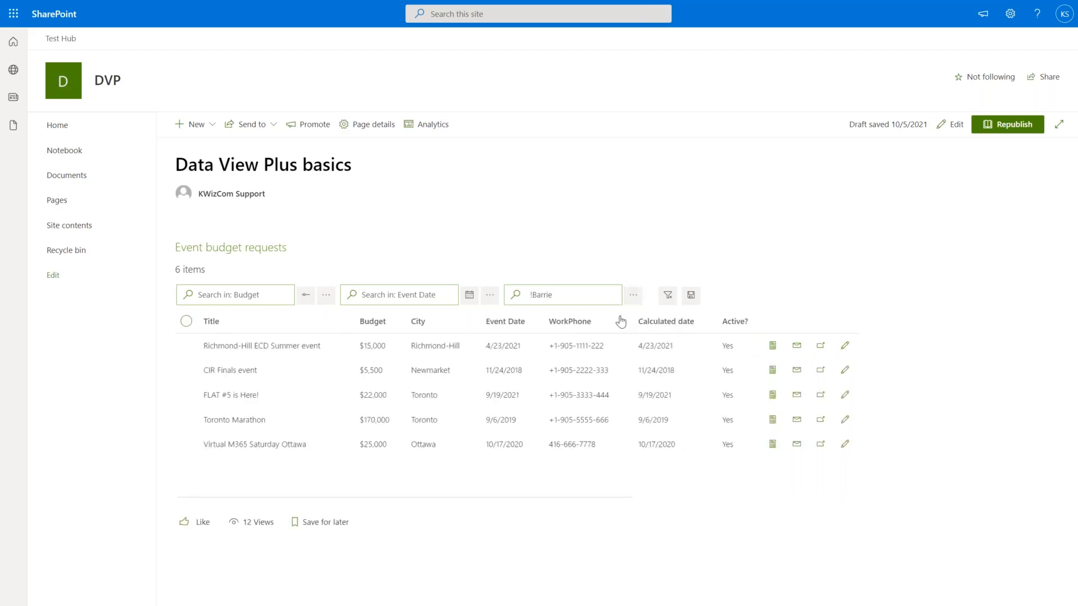
{"action": "left_click", "coordinate": [590, 297]}
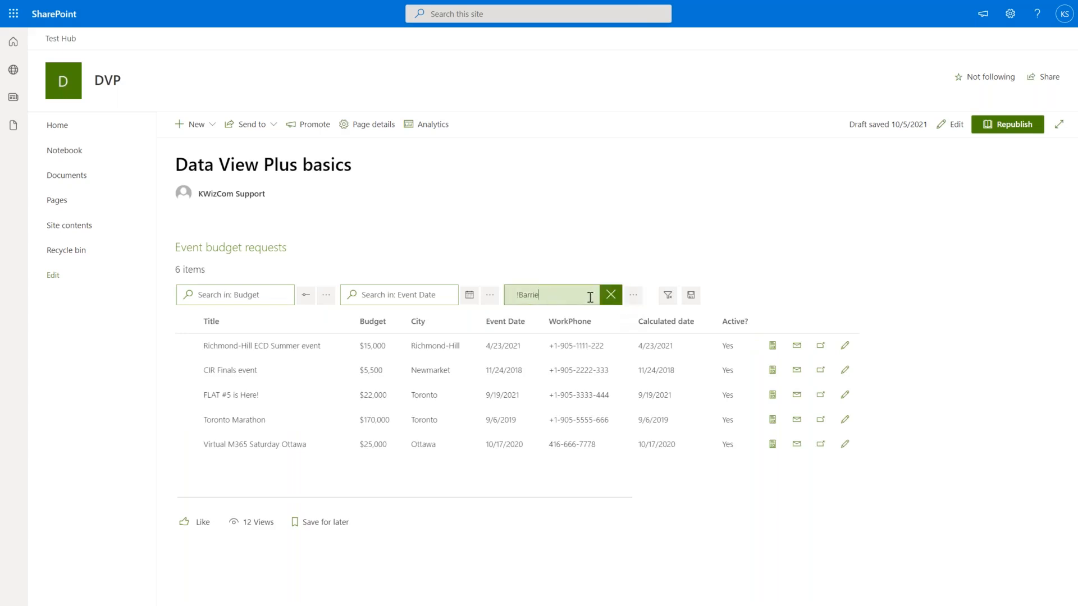
{"action": "key", "text": "ctrl+a"}
{"action": "key", "text": "BackSpace"}
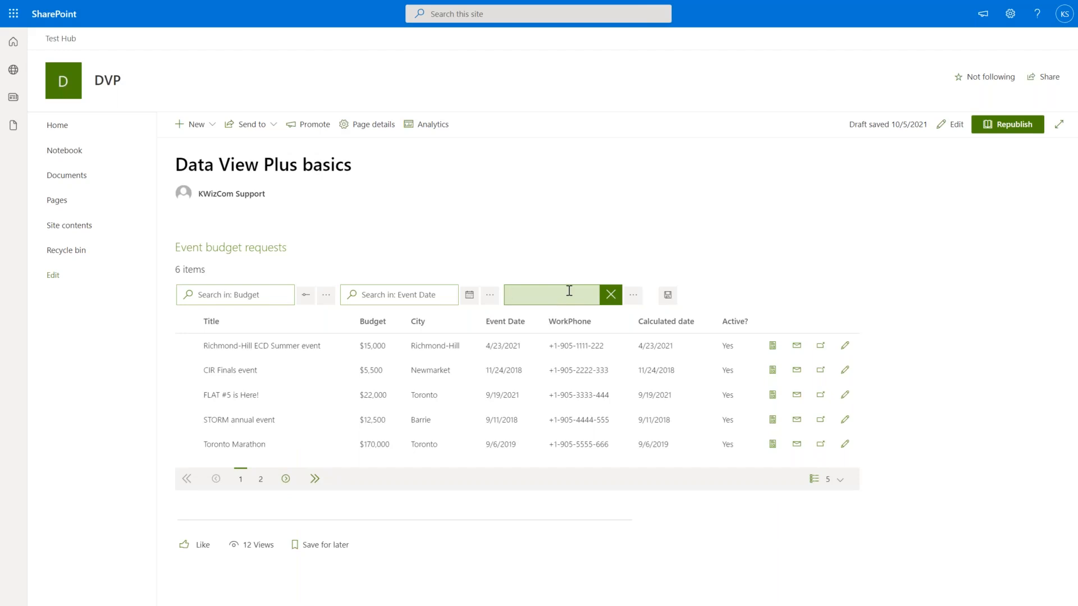
{"action": "type", "text": "tor"}
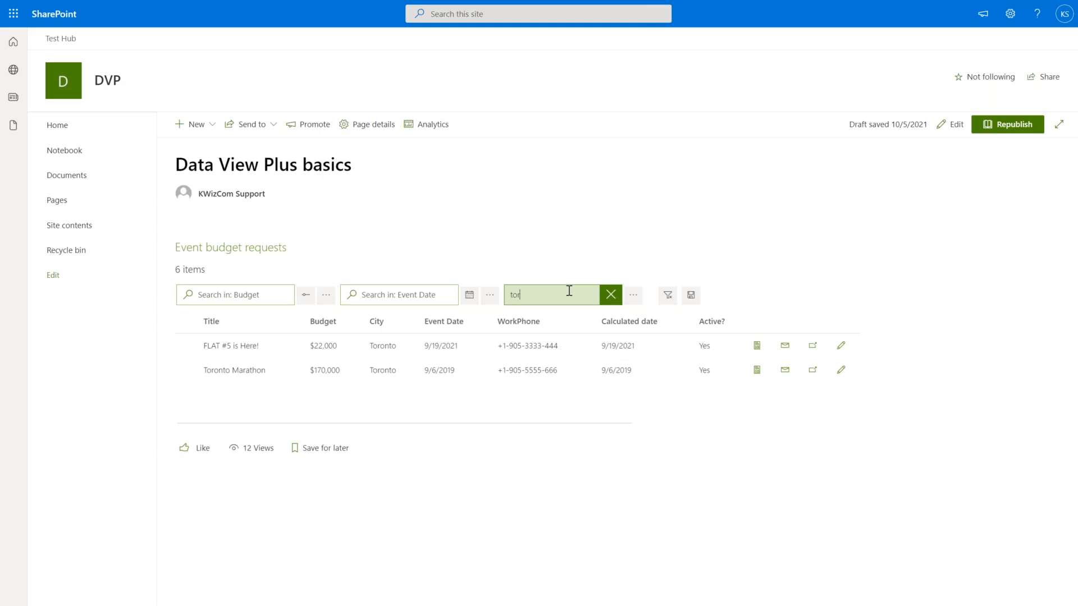
{"action": "left_click", "coordinate": [611, 295]}
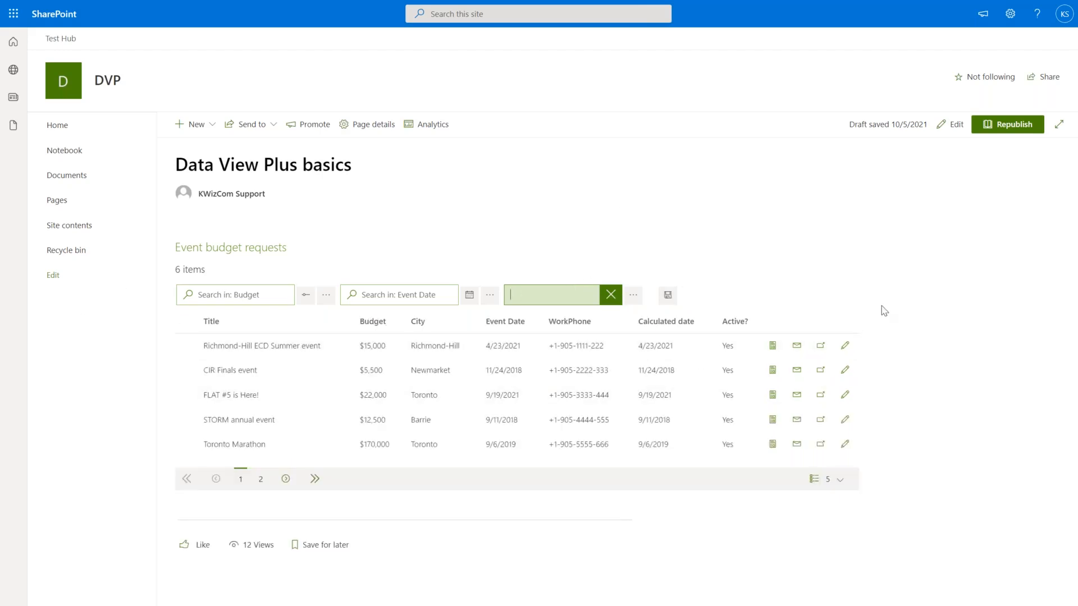
Put the page back into edit mode and switch the web part's Conditional Formatting on.
{"action": "left_click", "coordinate": [950, 124]}
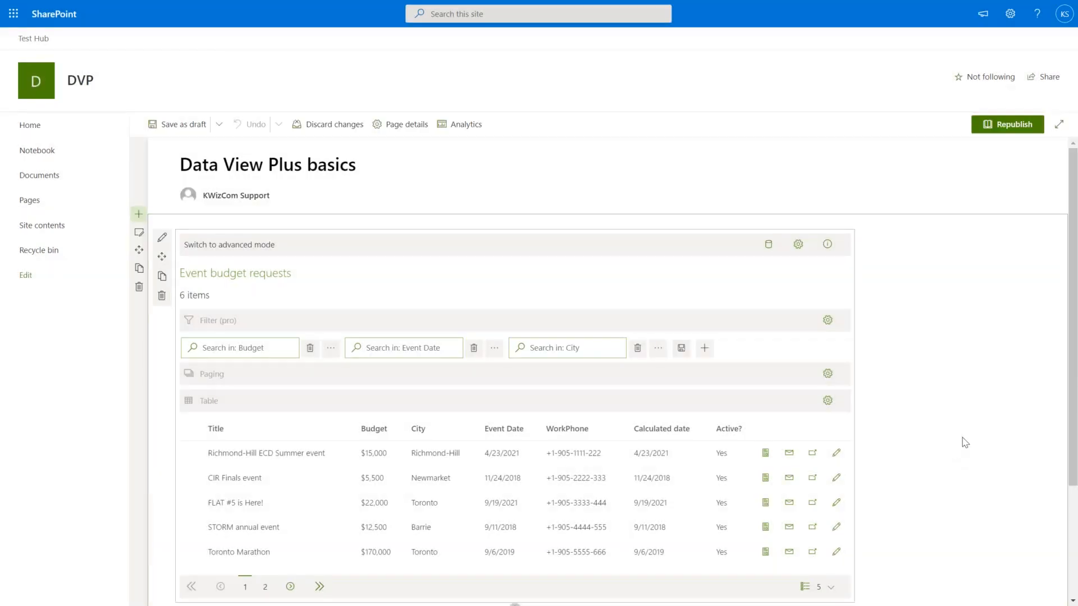
{"action": "scroll", "coordinate": [964, 443], "scroll_direction": "down", "scroll_amount": 1}
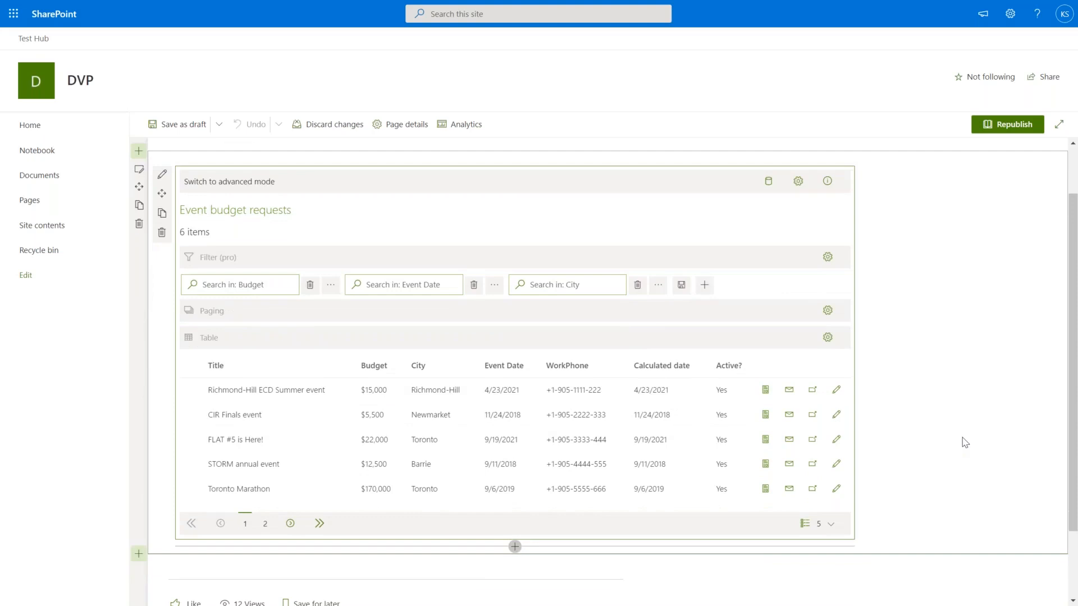
{"action": "left_click", "coordinate": [797, 181]}
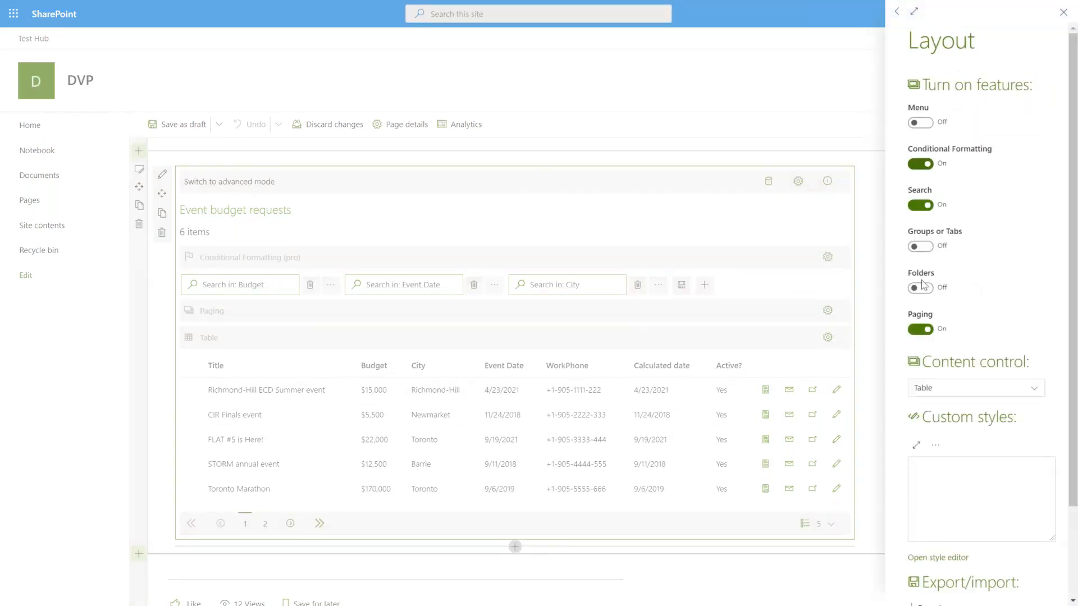
{"action": "left_click", "coordinate": [803, 299]}
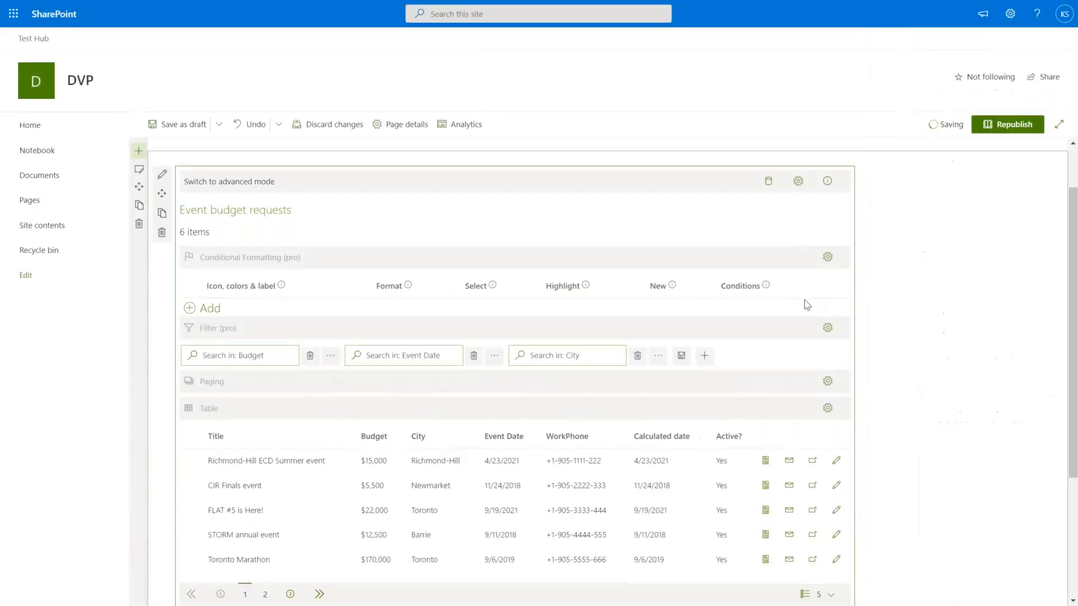
Add a formatting rule with white text on a red background.
{"action": "left_click", "coordinate": [206, 311]}
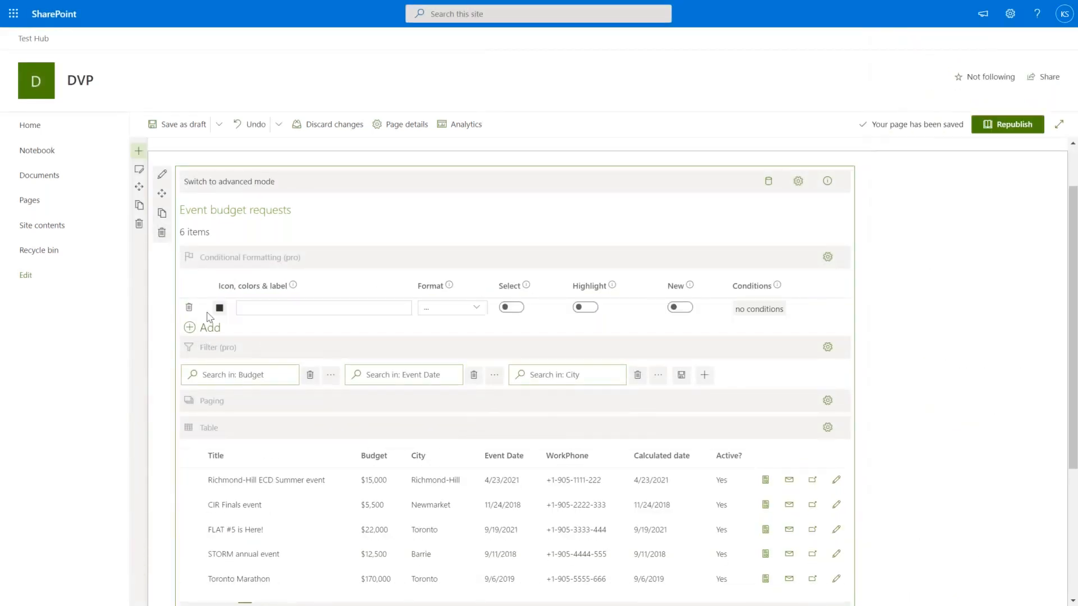
{"action": "left_click", "coordinate": [219, 308]}
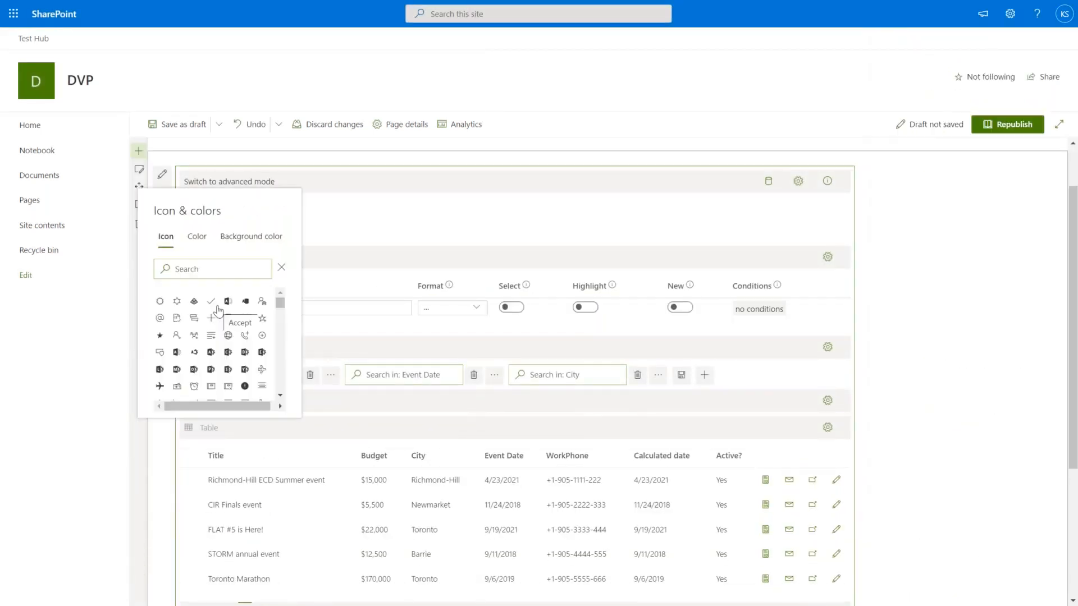
{"action": "left_click", "coordinate": [197, 237]}
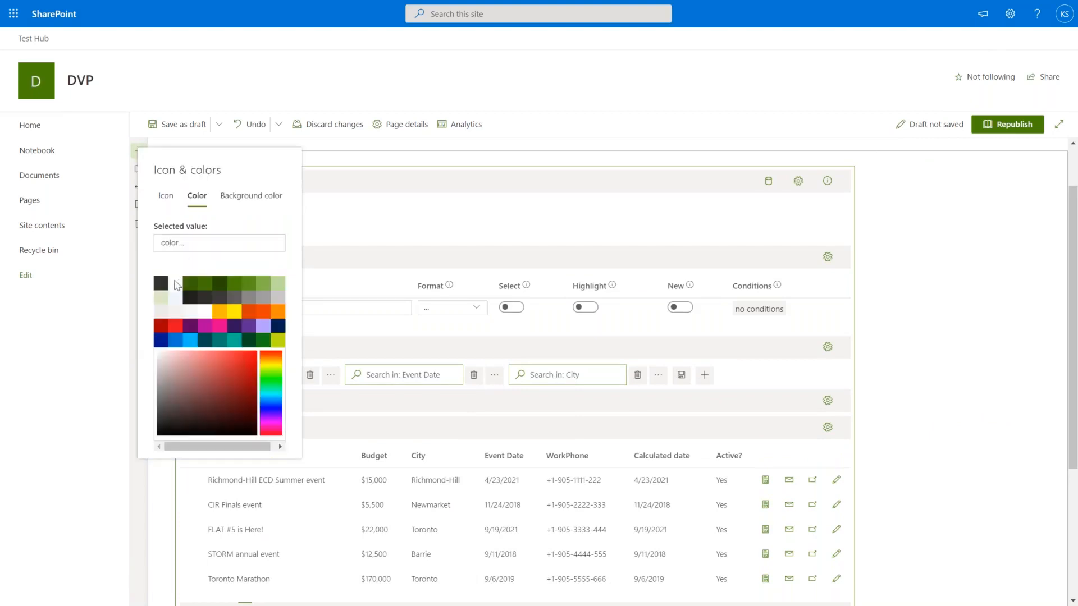
{"action": "left_click", "coordinate": [176, 287]}
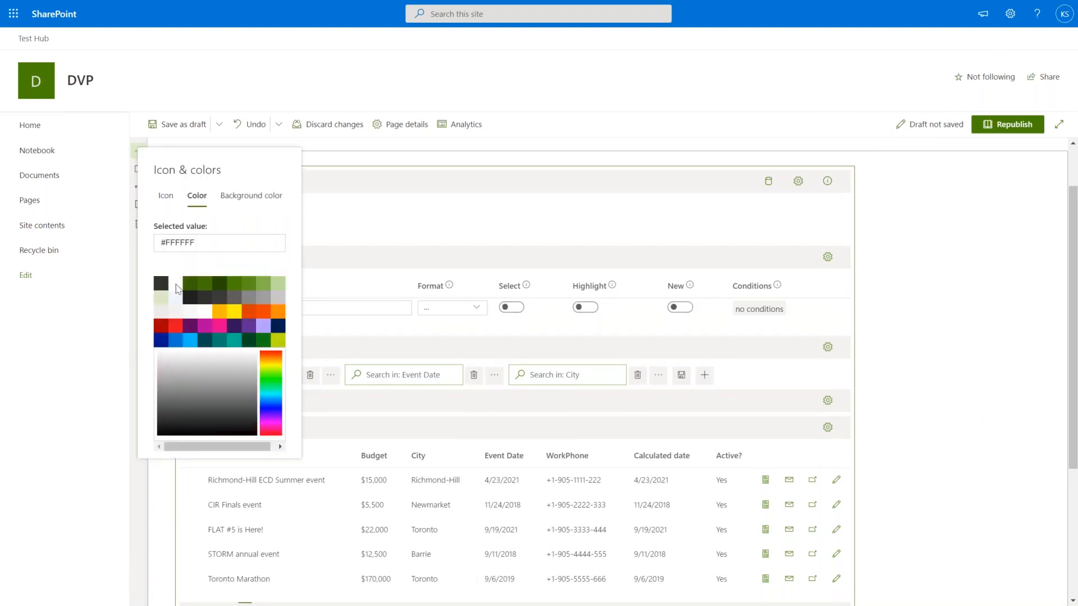
{"action": "left_click", "coordinate": [237, 201]}
{"action": "left_click", "coordinate": [214, 243]}
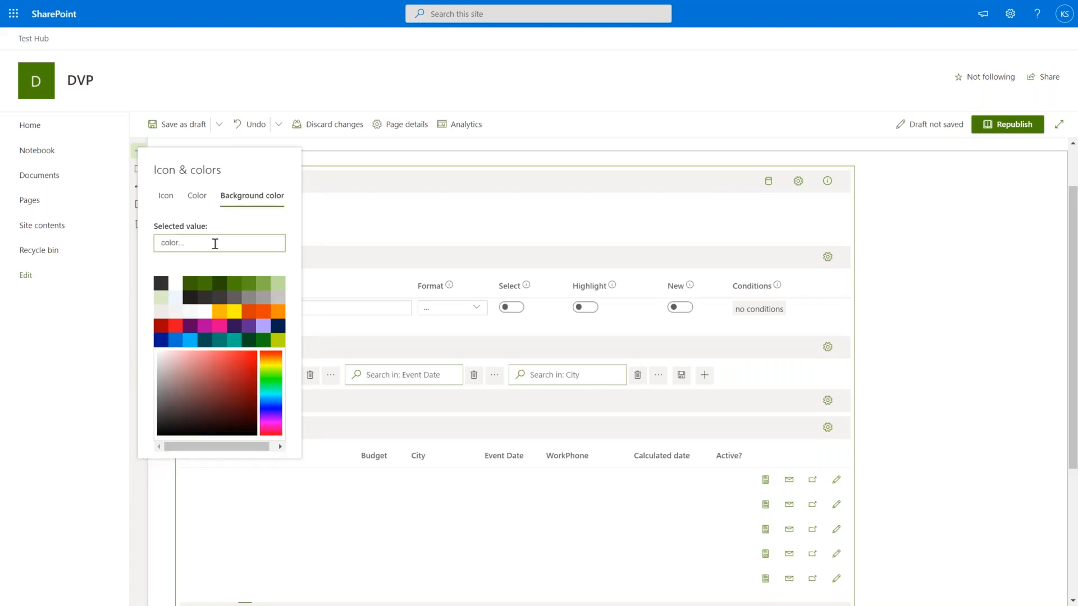
{"action": "type", "text": "red"}
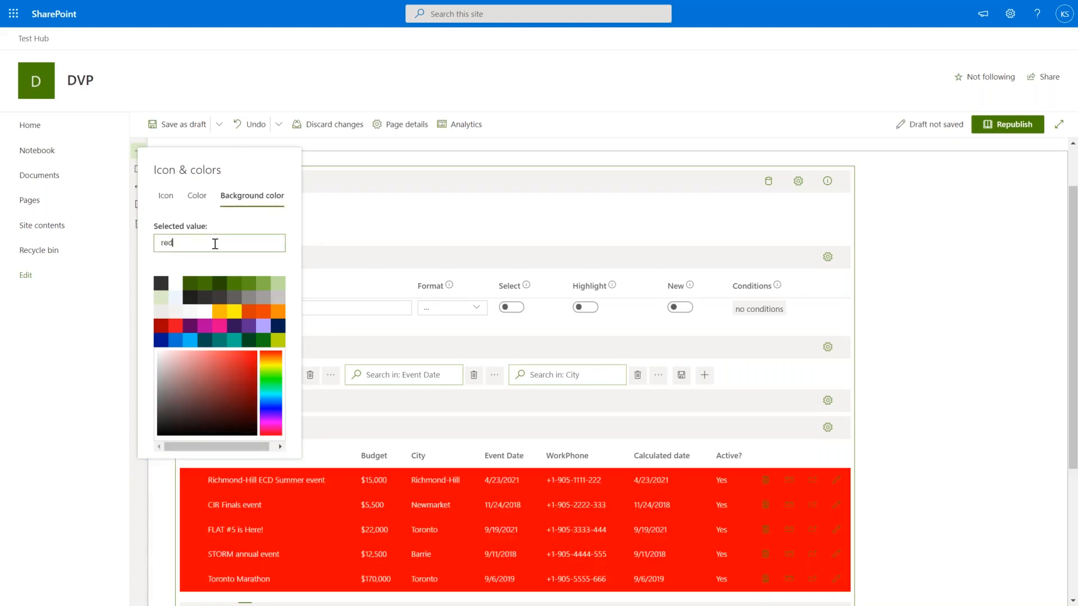
{"action": "left_click", "coordinate": [308, 306]}
Label the rule 'high budget', apply it to the Budget column, and open its conditions.
{"action": "left_click", "coordinate": [304, 309]}
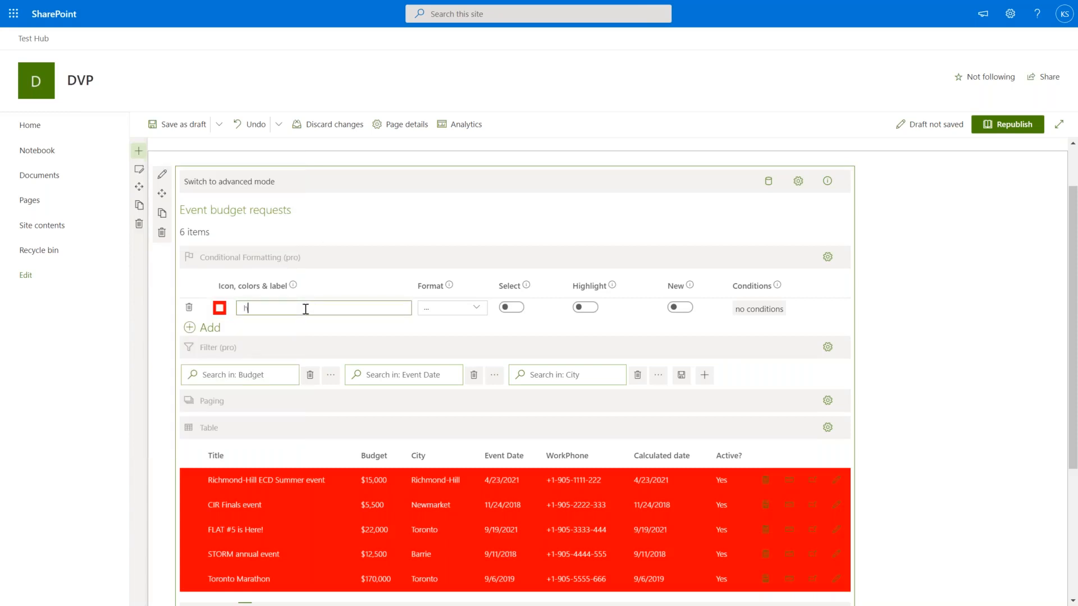
{"action": "type", "text": "high budget"}
{"action": "left_click", "coordinate": [475, 313]}
{"action": "left_click", "coordinate": [474, 312]}
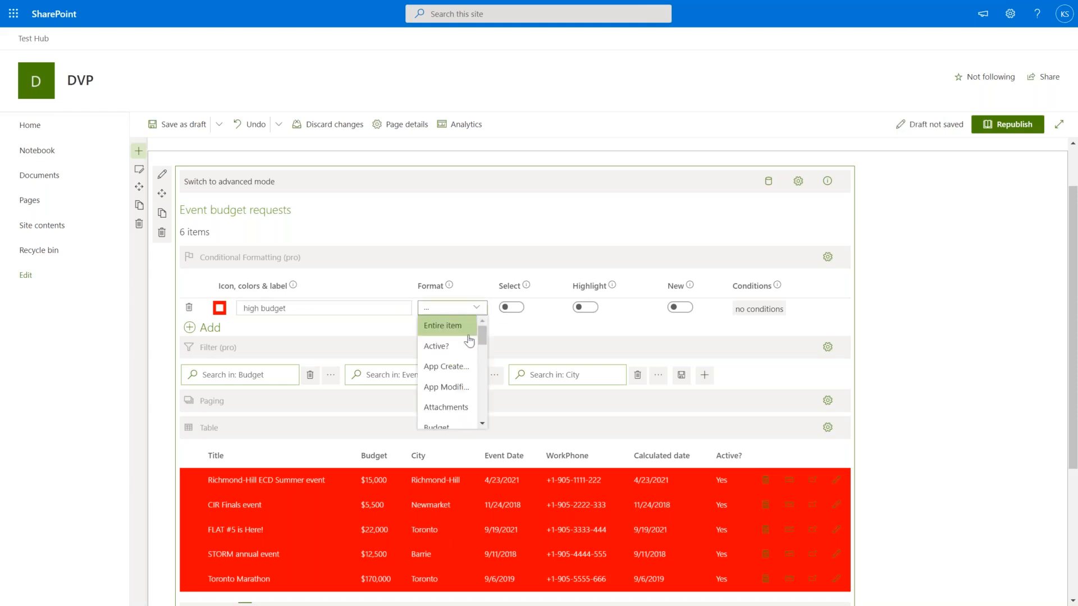
{"action": "scroll", "coordinate": [452, 368], "scroll_direction": "down", "scroll_amount": 3}
{"action": "left_click", "coordinate": [449, 368]}
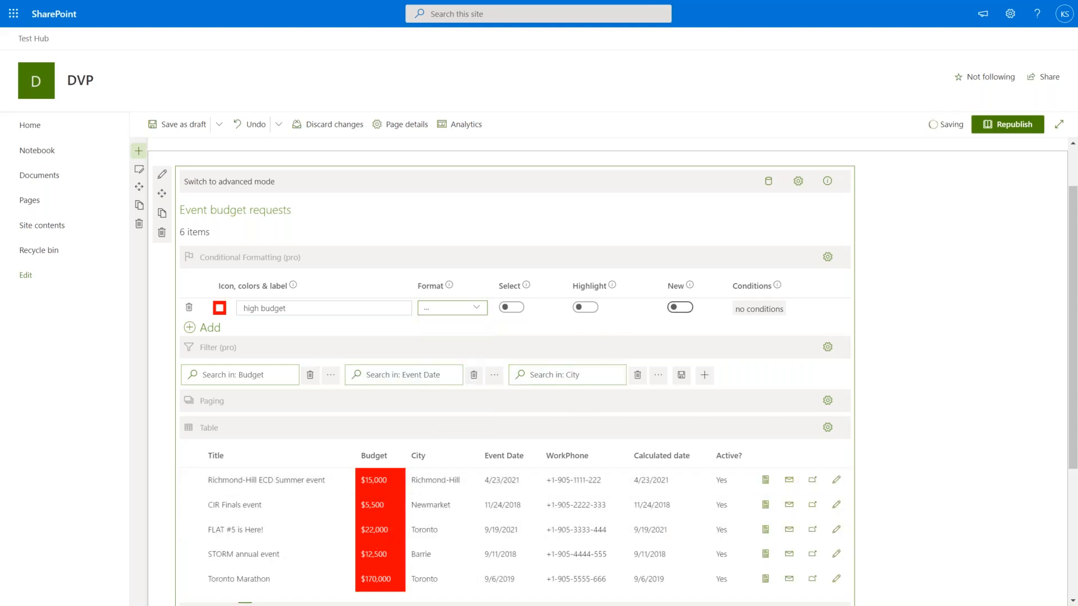
{"action": "left_click", "coordinate": [755, 310]}
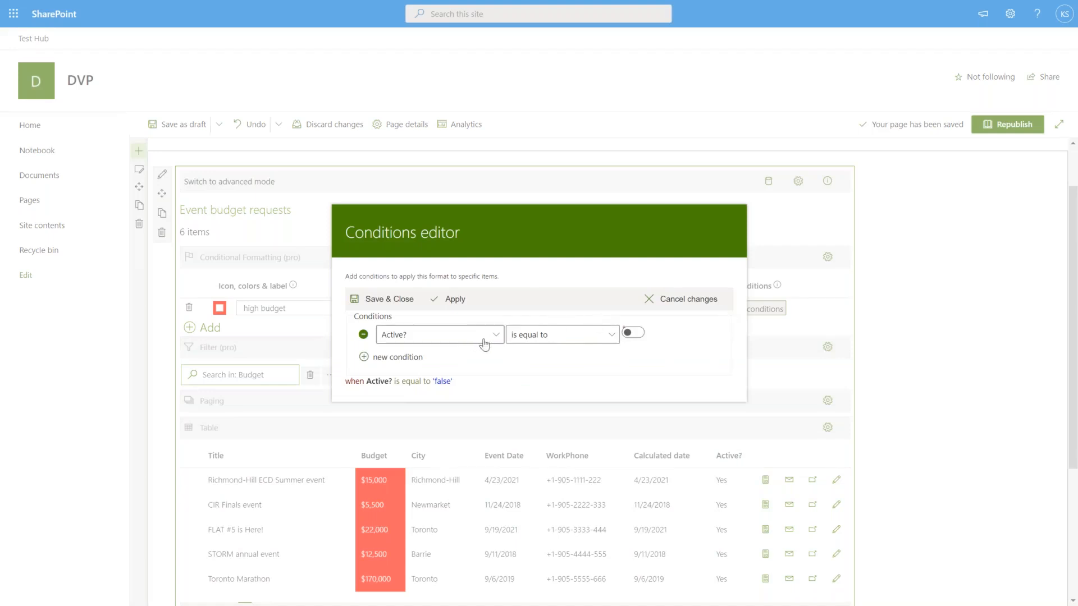
Add the condition Budget is greater than 15000 to the rule and save it.
{"action": "left_click", "coordinate": [495, 342]}
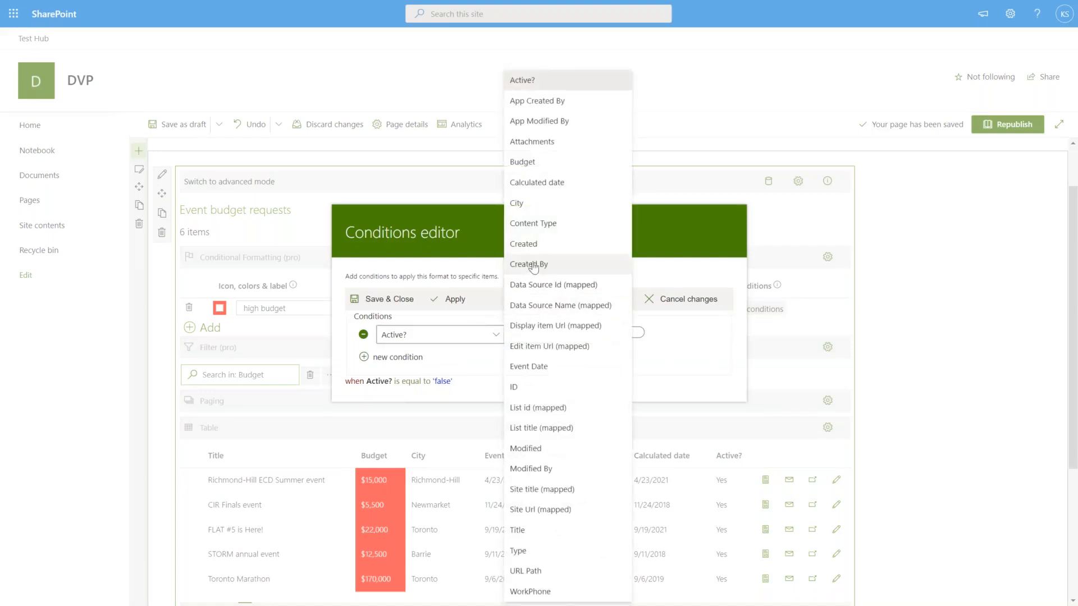
{"action": "left_click", "coordinate": [525, 163]}
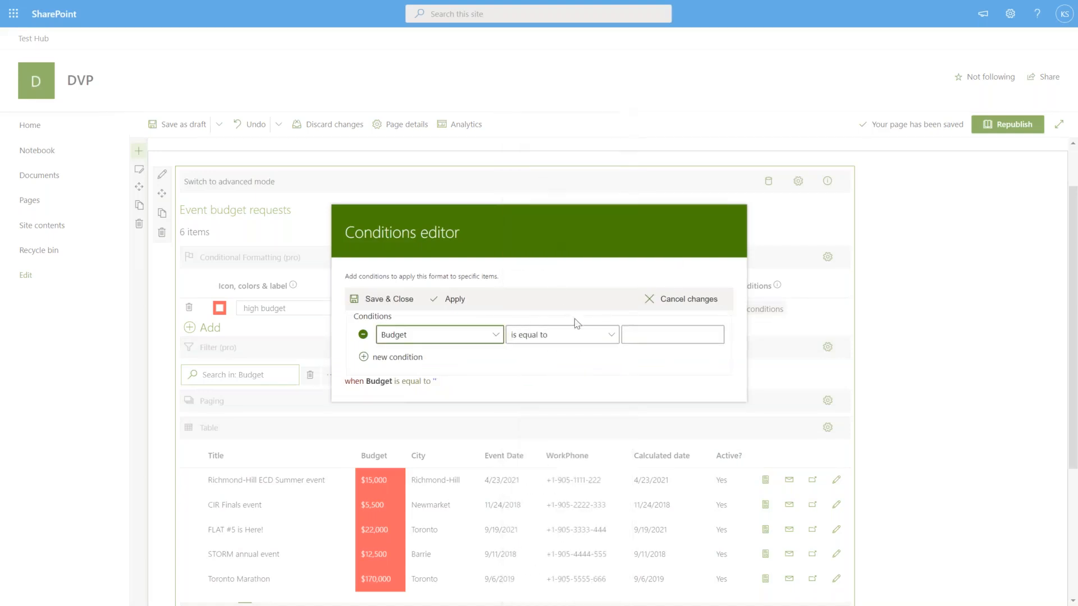
{"action": "left_click", "coordinate": [582, 339]}
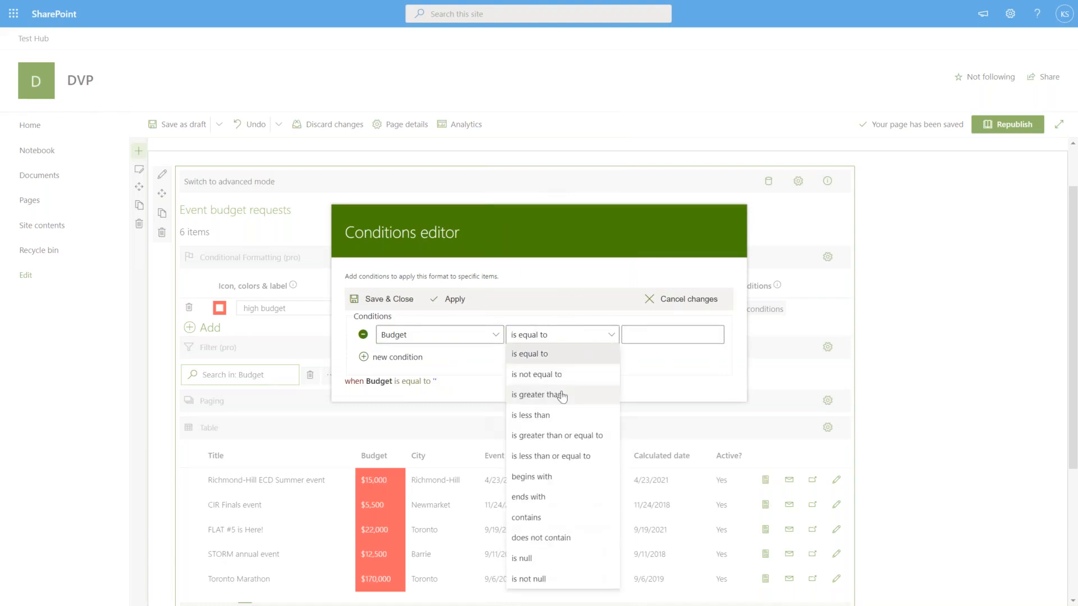
{"action": "left_click", "coordinate": [559, 394]}
{"action": "left_click", "coordinate": [646, 335]}
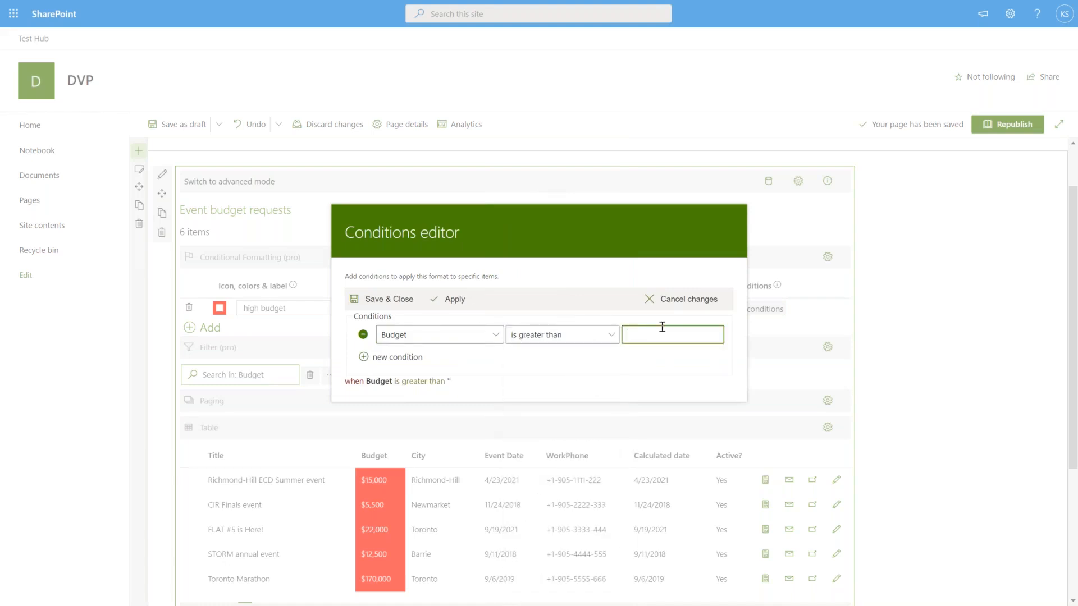
{"action": "type", "text": "15000"}
{"action": "left_click", "coordinate": [389, 304]}
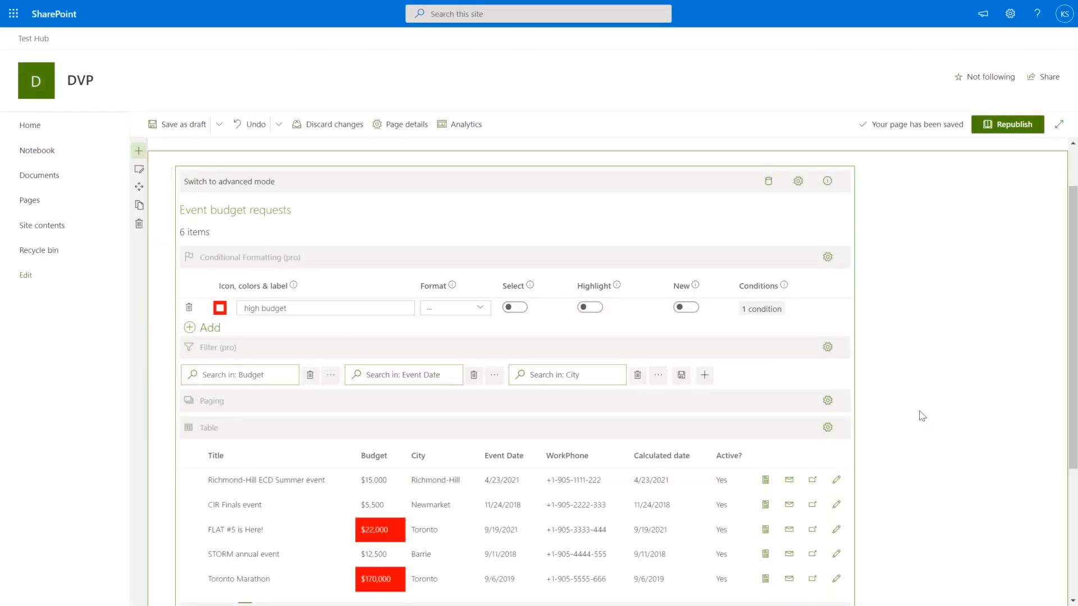
{"action": "scroll", "coordinate": [923, 416], "scroll_direction": "down", "scroll_amount": 1}
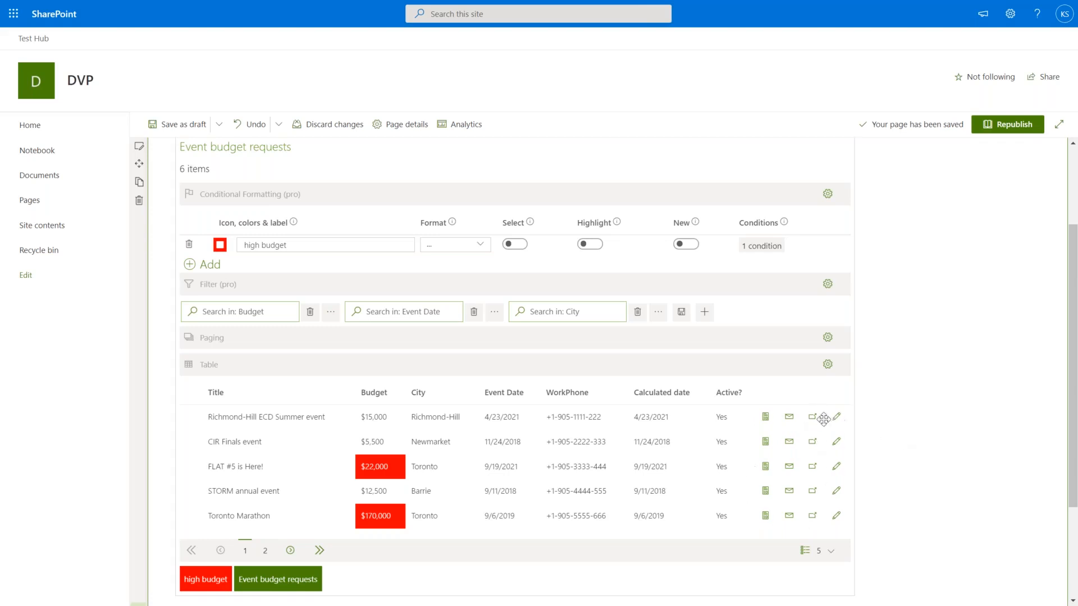
{"action": "left_click", "coordinate": [765, 418]}
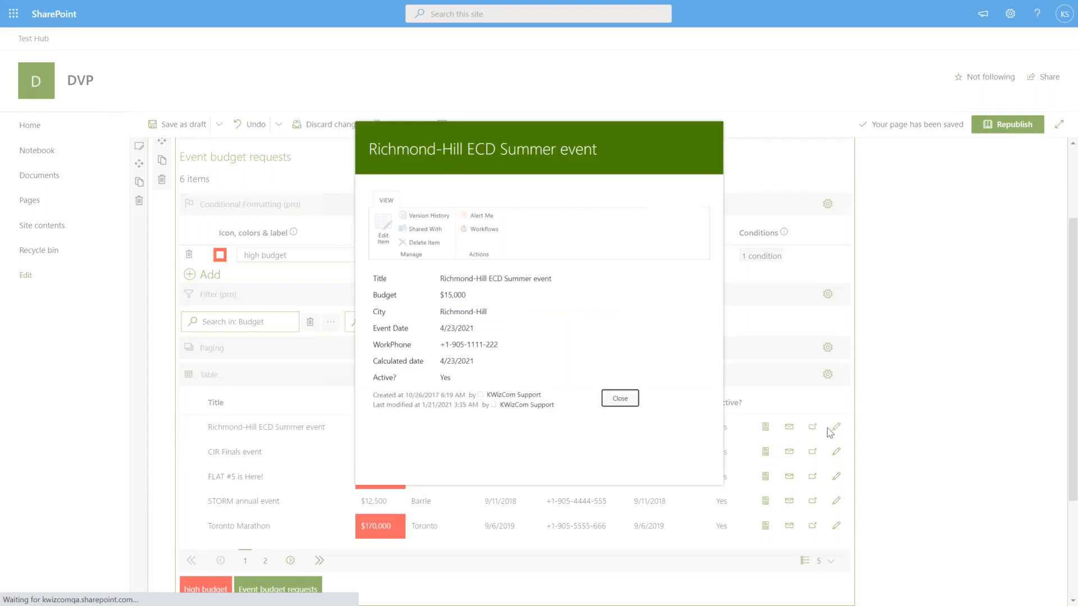
{"action": "left_click", "coordinate": [620, 398]}
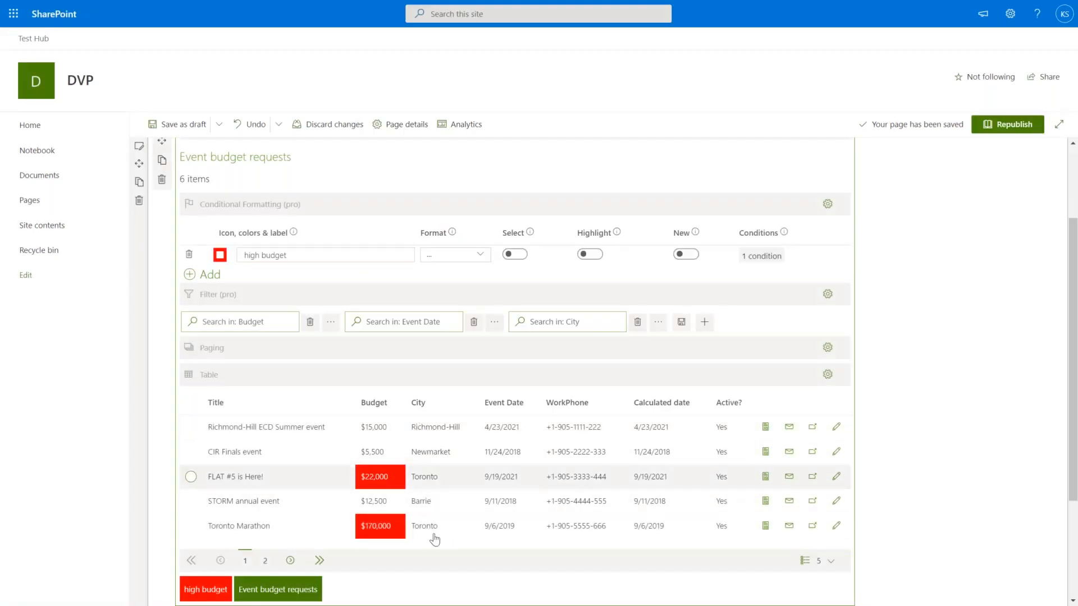
Switch the table settings to advanced mode and open the script for Action #4, Edit item in new window.
{"action": "left_click", "coordinate": [827, 375]}
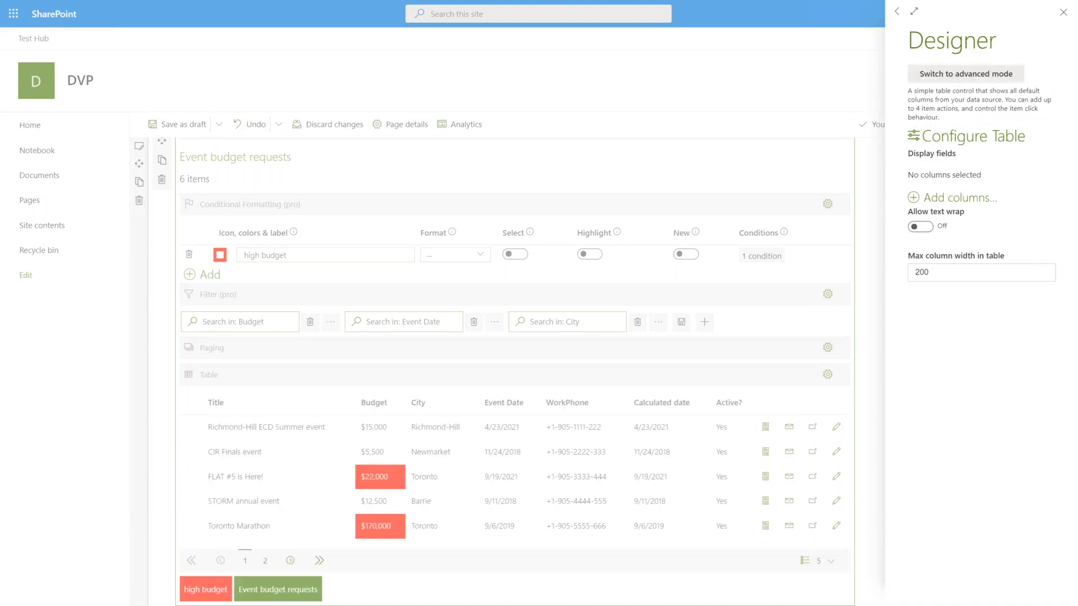
{"action": "left_click", "coordinate": [966, 74]}
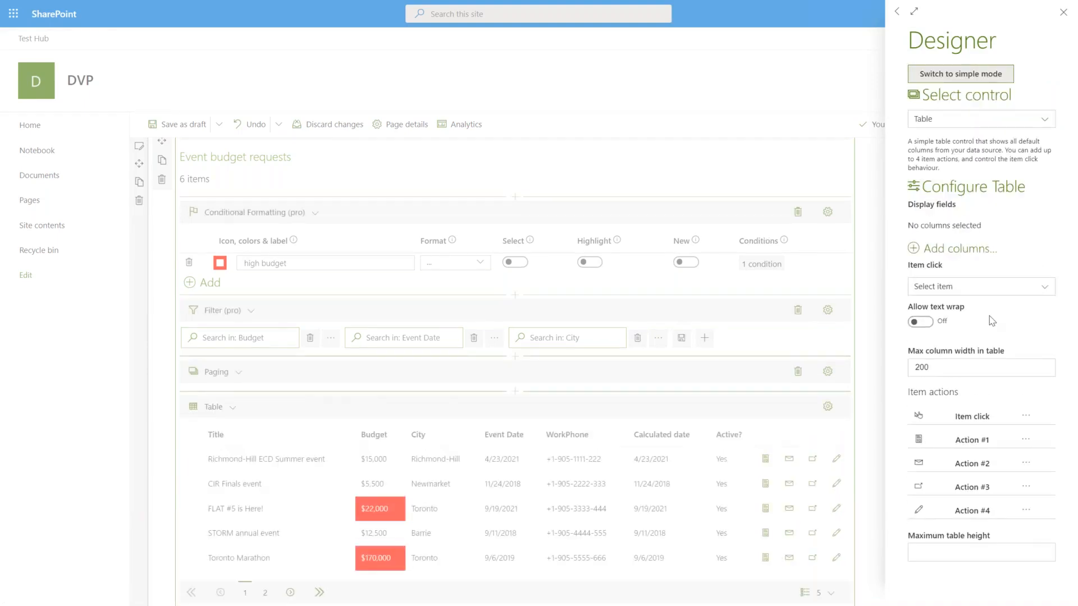
{"action": "left_click_drag", "start_coordinate": [905, 394], "coordinate": [966, 395]}
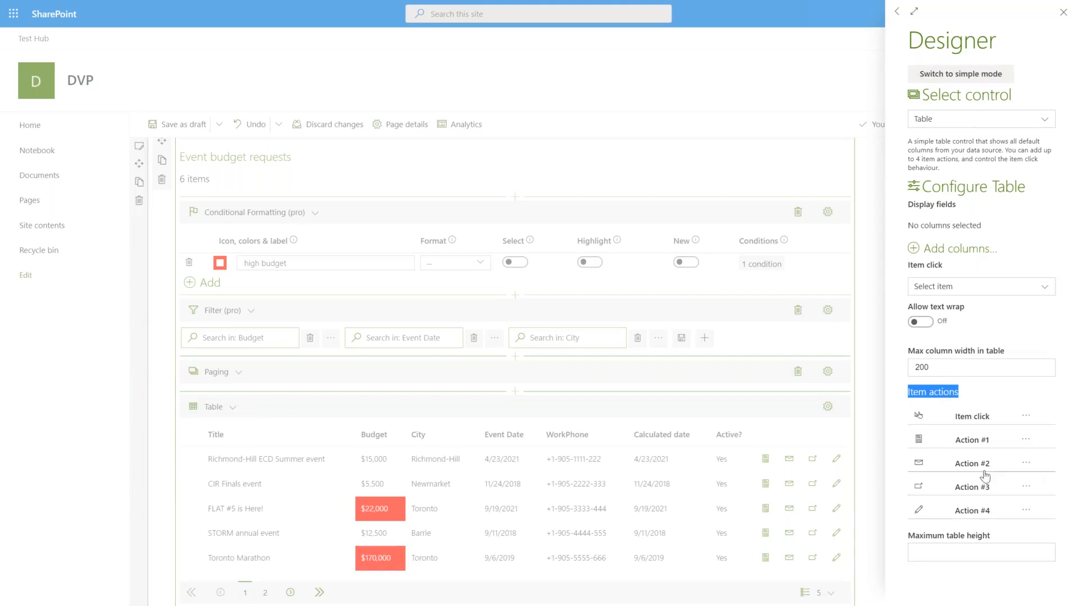
{"action": "left_click", "coordinate": [1026, 512]}
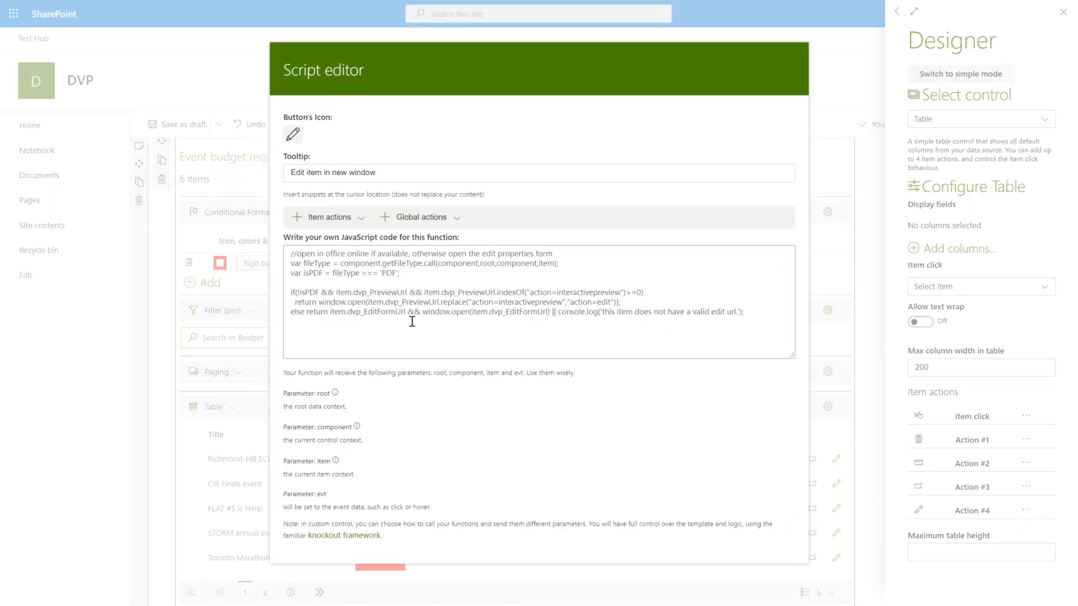
Replace the fourth action's code with the Item actions 'Show city in maps' snippet.
{"action": "left_click", "coordinate": [424, 298]}
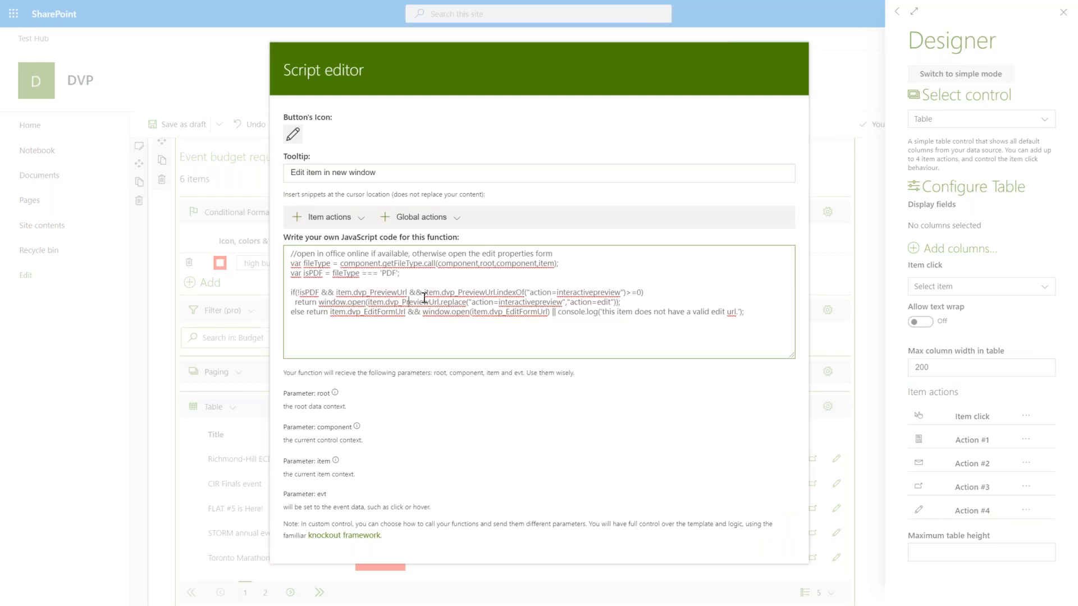
{"action": "key", "text": "ctrl+a"}
{"action": "key", "text": "Delete"}
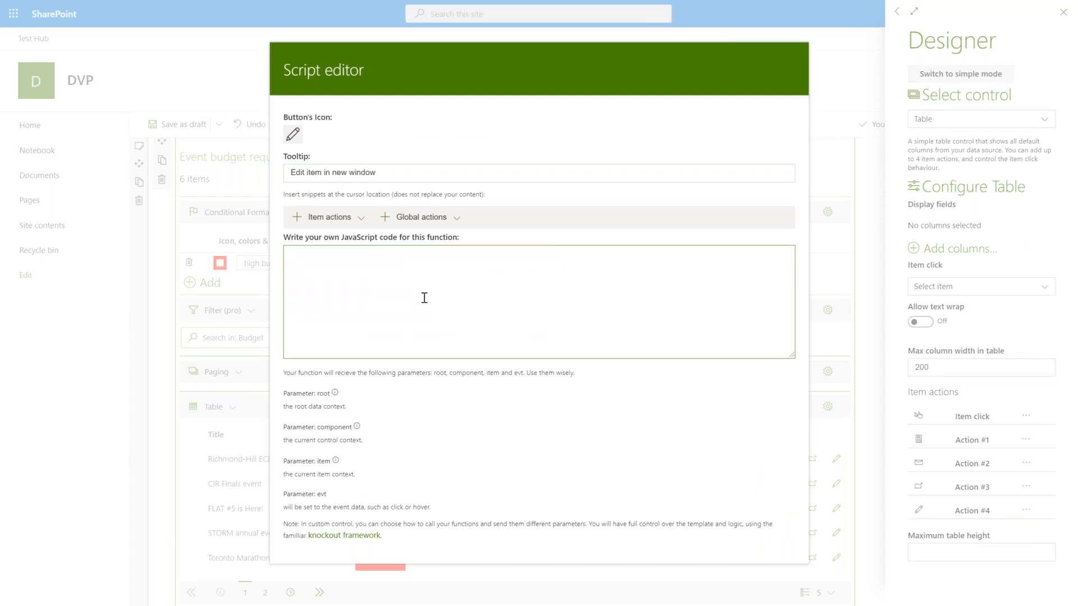
{"action": "left_click", "coordinate": [361, 219]}
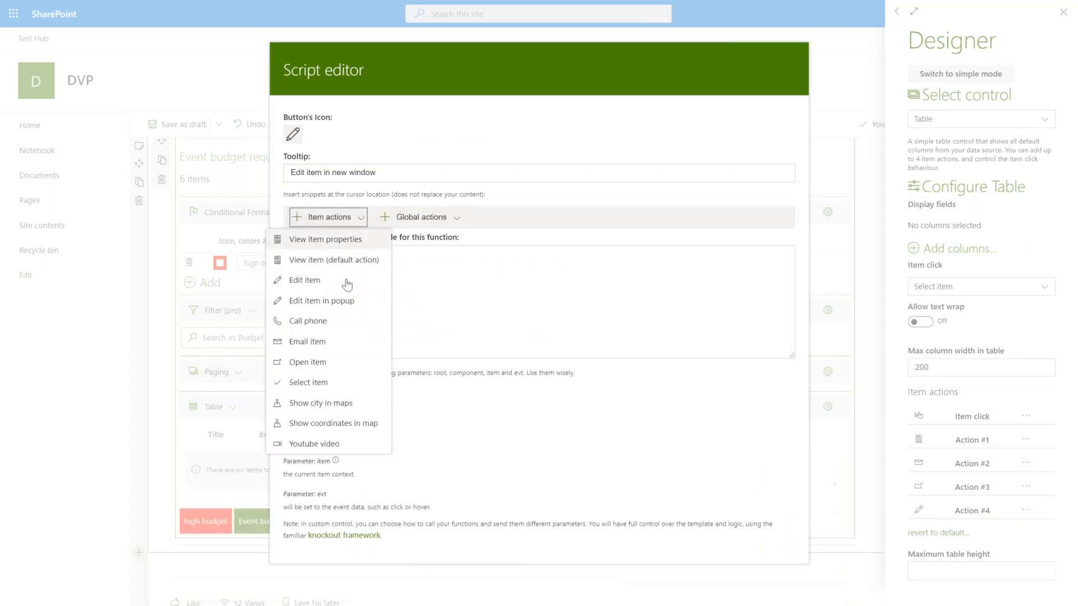
{"action": "left_click", "coordinate": [328, 405]}
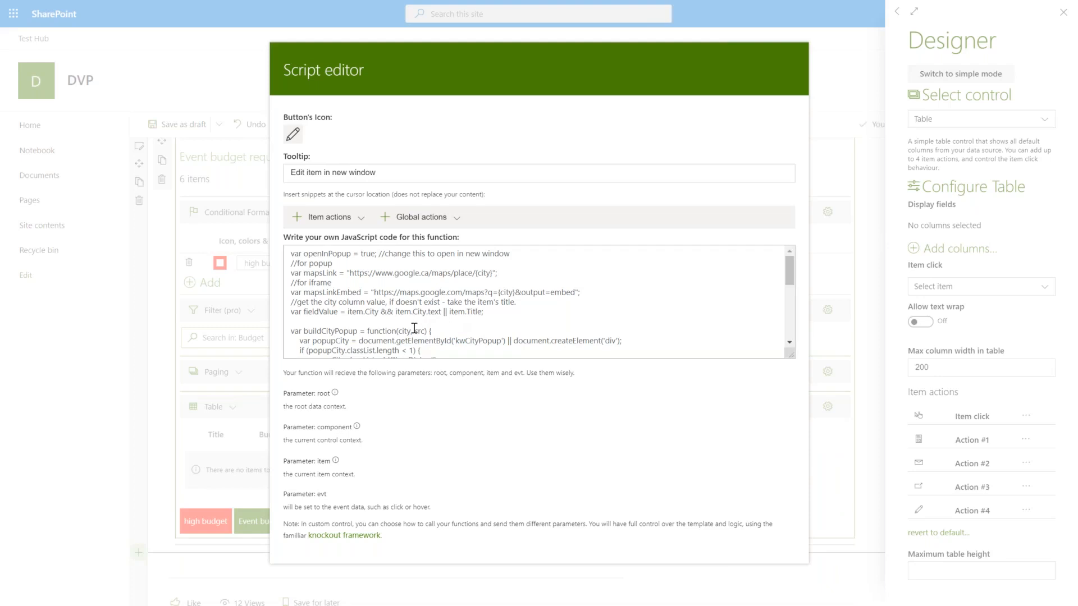
{"action": "double_click", "coordinate": [370, 316]}
{"action": "left_click", "coordinate": [355, 315]}
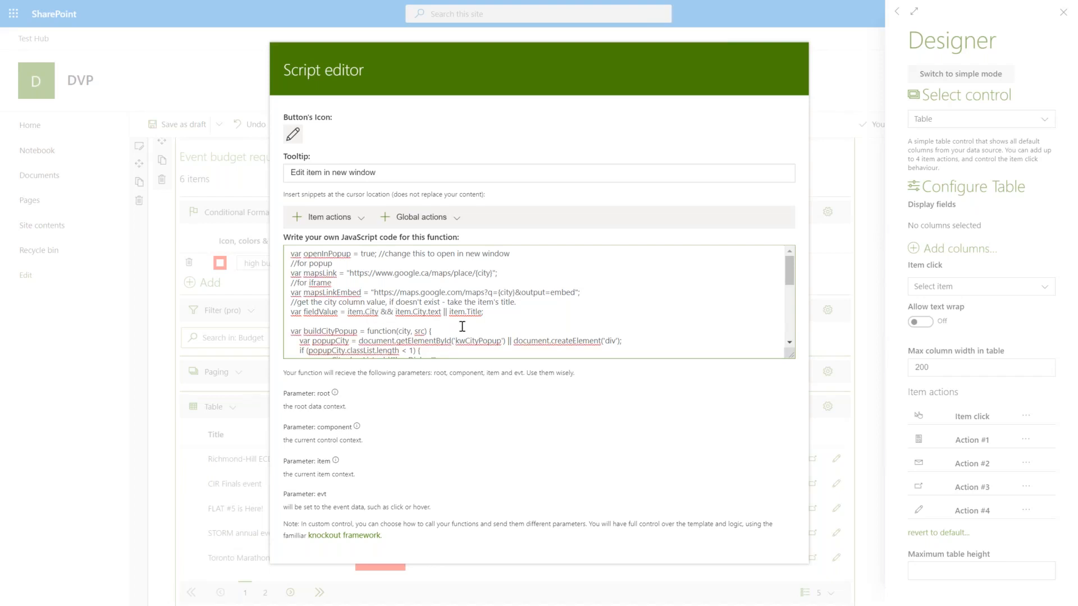
{"action": "left_click", "coordinate": [859, 63]}
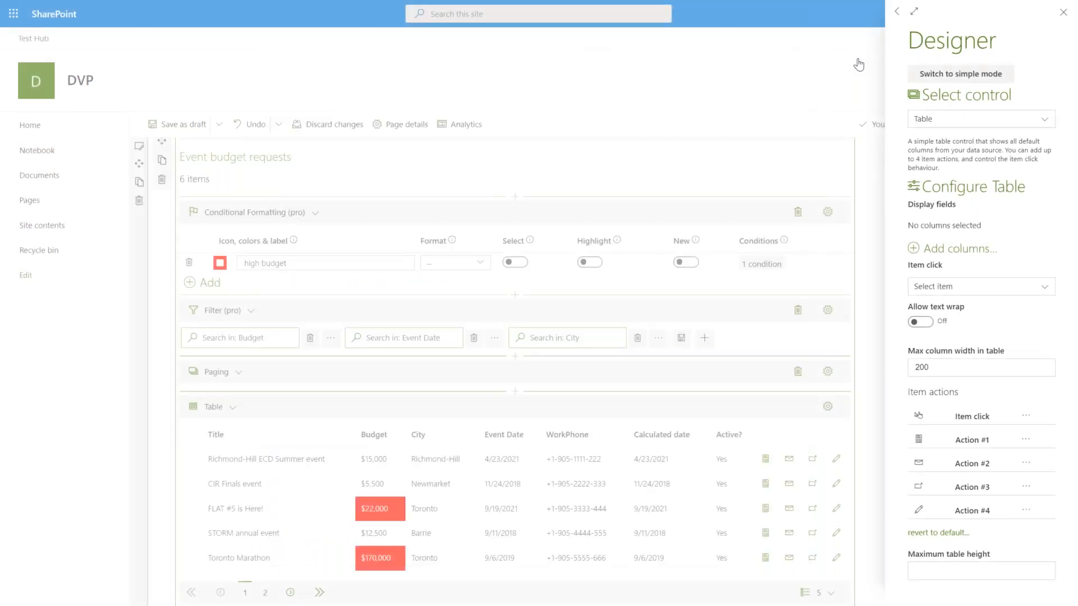
Give the action button a map icon found by searching 'map'.
{"action": "left_click", "coordinate": [1026, 511]}
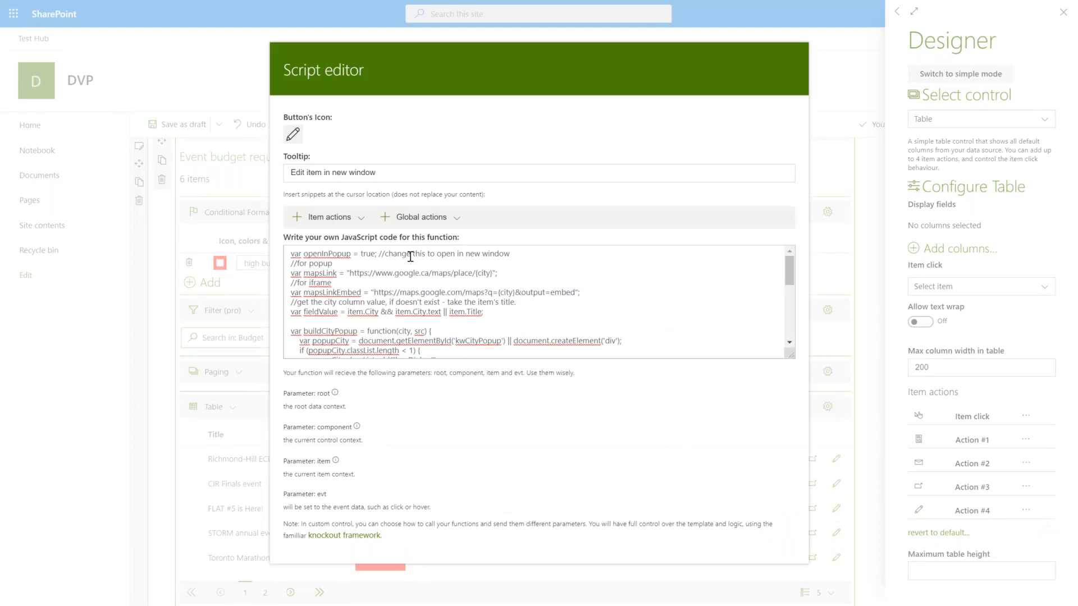
{"action": "left_click", "coordinate": [293, 135]}
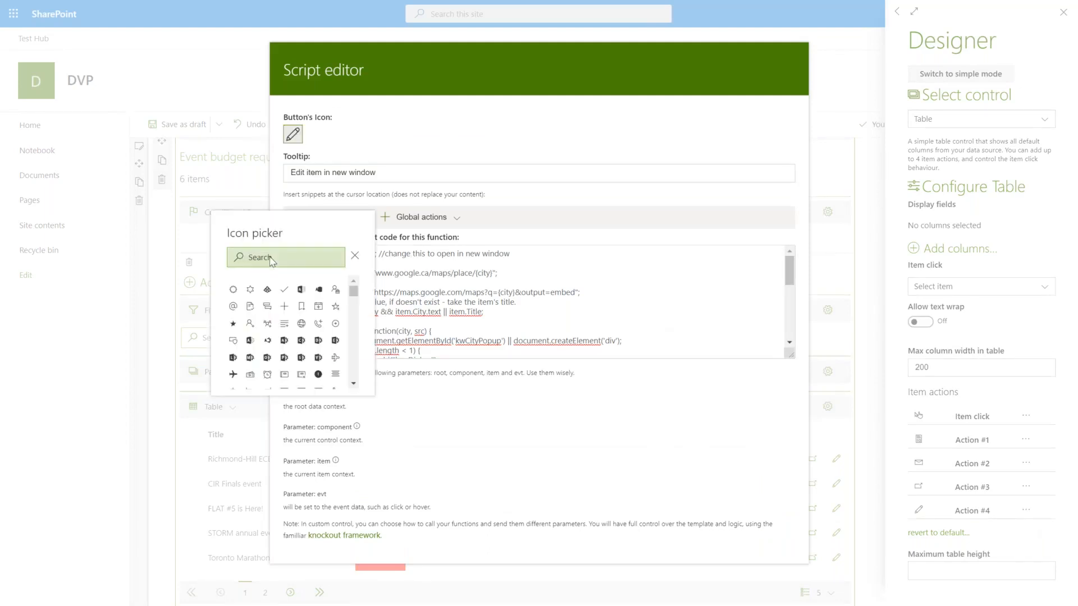
{"action": "left_click", "coordinate": [292, 259]}
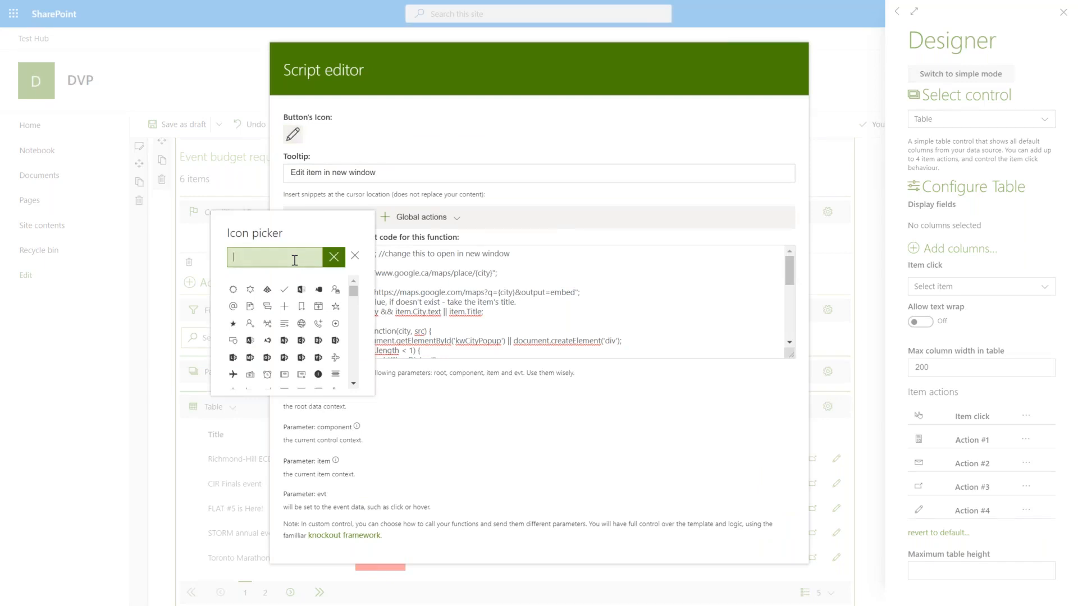
{"action": "type", "text": "map"}
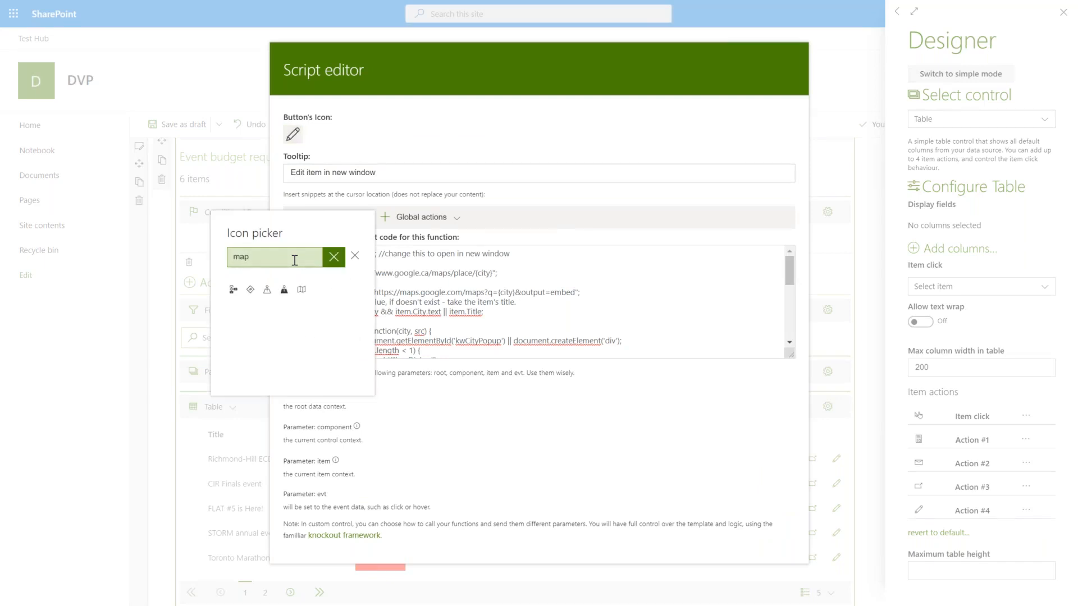
{"action": "left_click", "coordinate": [250, 291]}
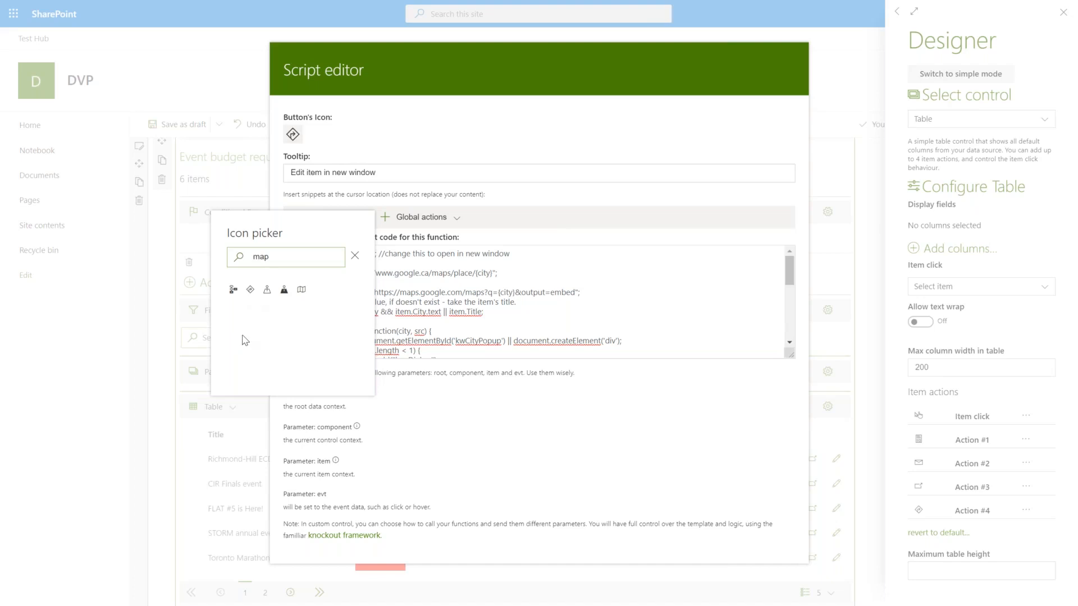
{"action": "left_click", "coordinate": [674, 135]}
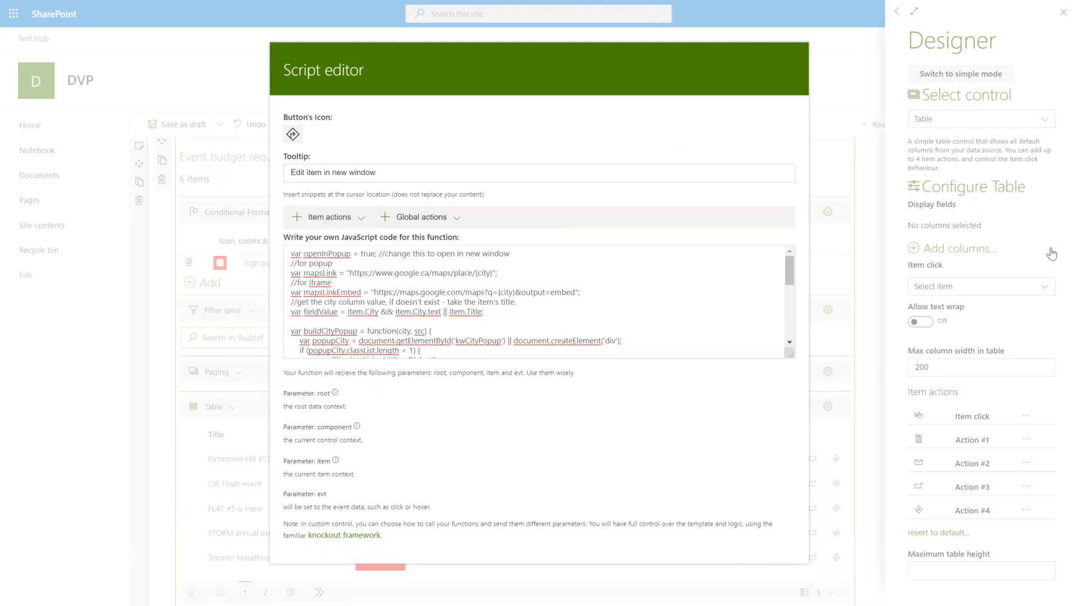
{"action": "left_click", "coordinate": [1051, 252]}
Save the page, then test the map action on the CIR Finals event row showing Newmarket.
{"action": "left_click", "coordinate": [785, 121]}
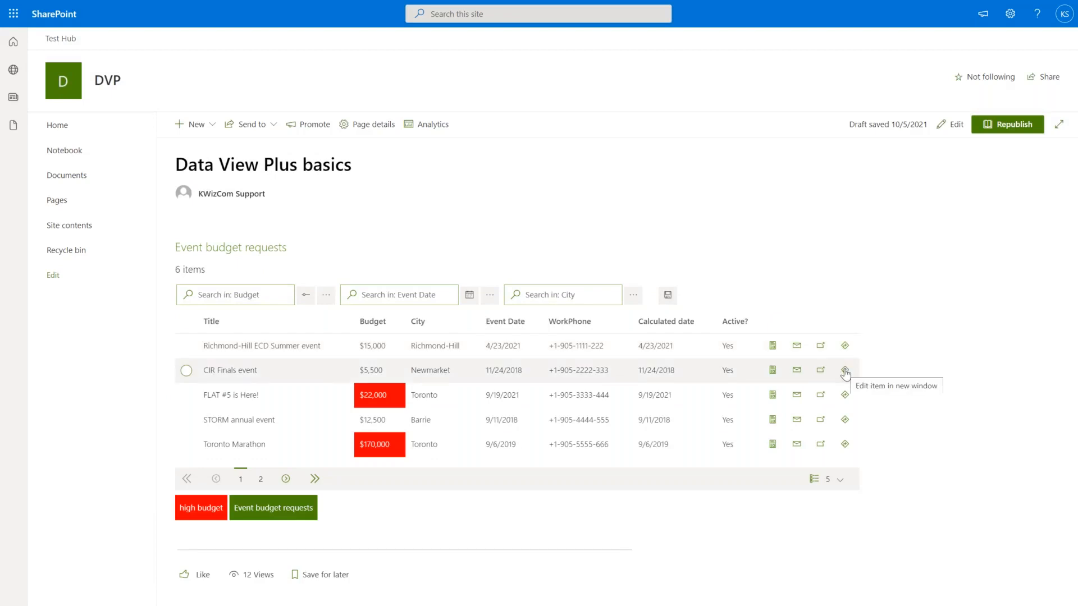
{"action": "left_click", "coordinate": [845, 373]}
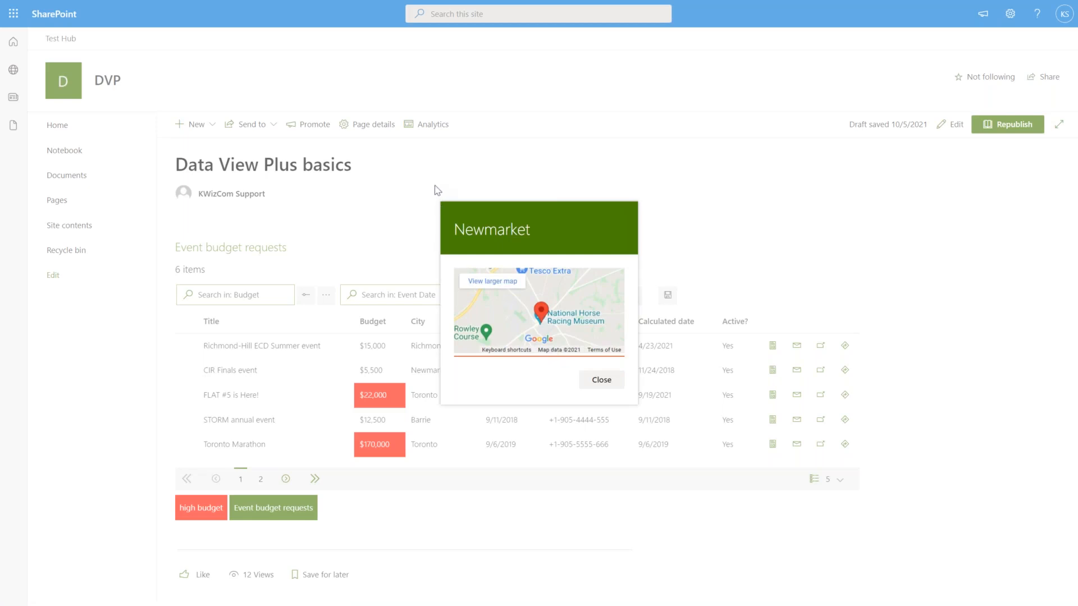
{"action": "left_click", "coordinate": [601, 380]}
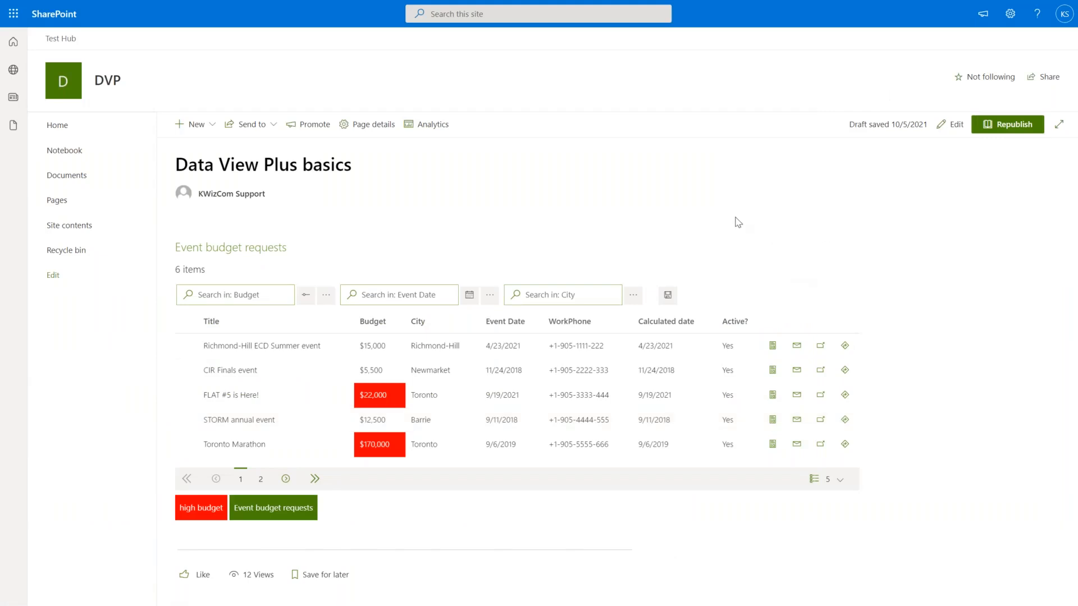
Leave full screen and return to the List views overlay calendar page in the browser.
{"action": "key", "text": "F11"}
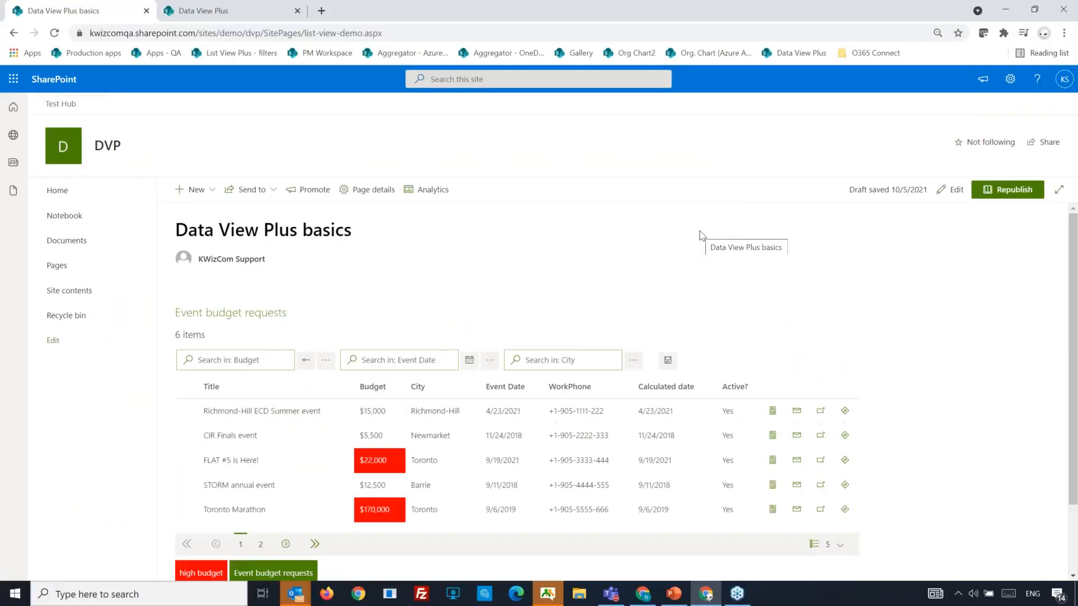
{"action": "key", "text": "alt+Tab"}
{"action": "key", "text": "alt+Tab"}
{"action": "key", "text": "alt+Tab"}
{"action": "key", "text": "alt+Tab"}
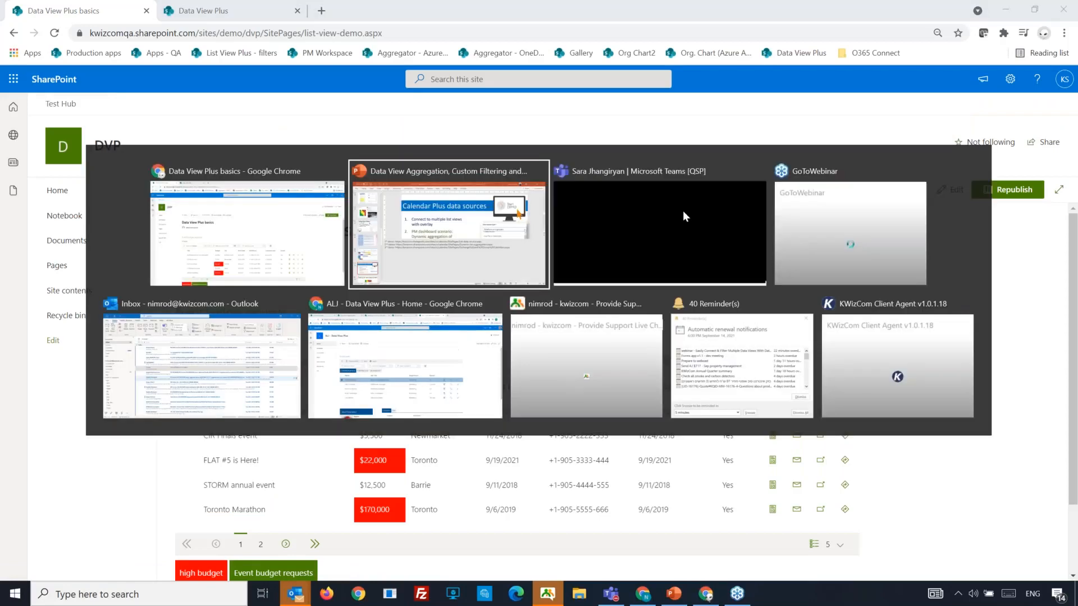
{"action": "key", "text": "alt+Tab"}
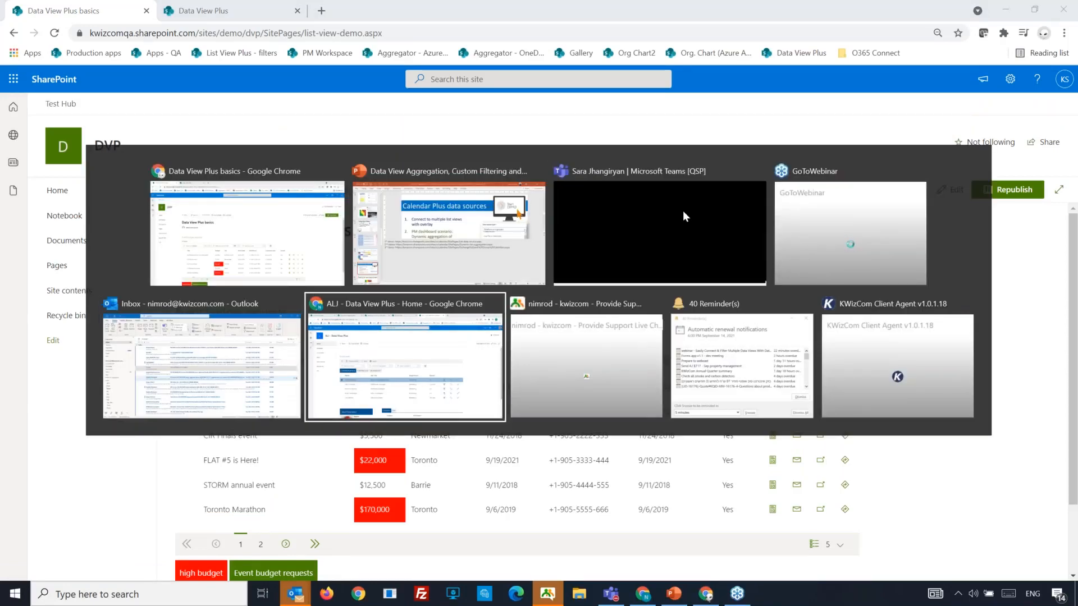
{"action": "left_click", "coordinate": [91, 15]}
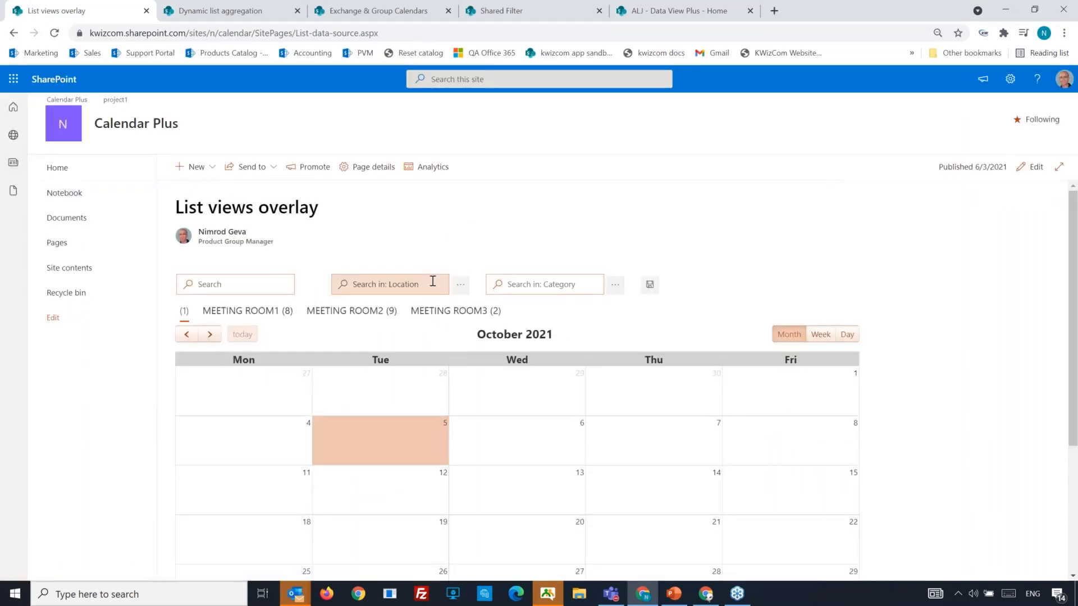
{"action": "scroll", "coordinate": [1032, 416], "scroll_direction": "down", "scroll_amount": 2}
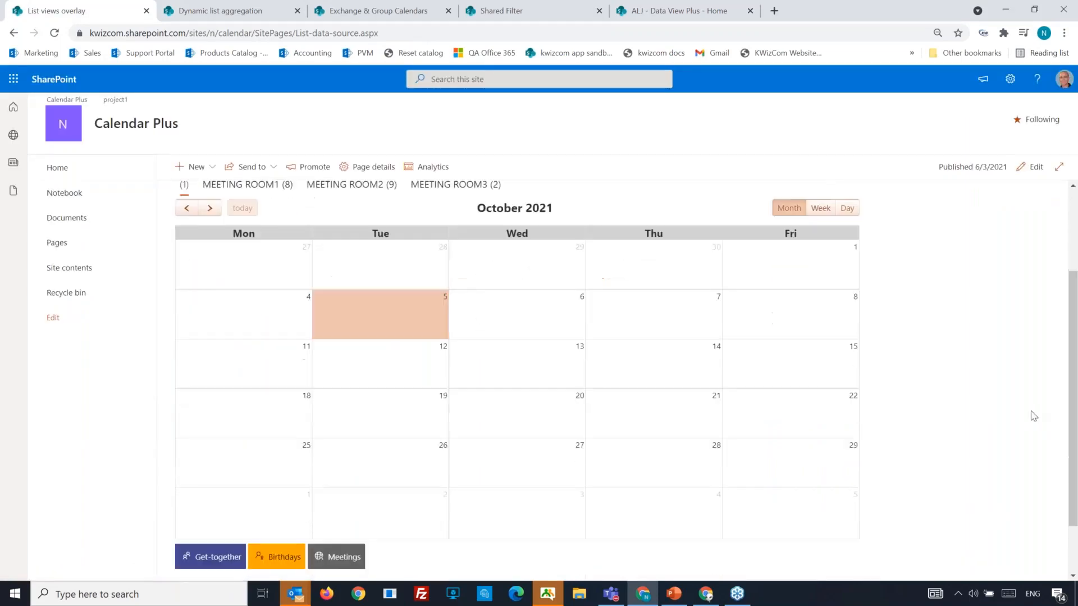
Cycle the calendar through MEETING ROOM1, 2 and 3, end on MEETING ROOM1, then enter edit mode.
{"action": "left_click", "coordinate": [255, 190]}
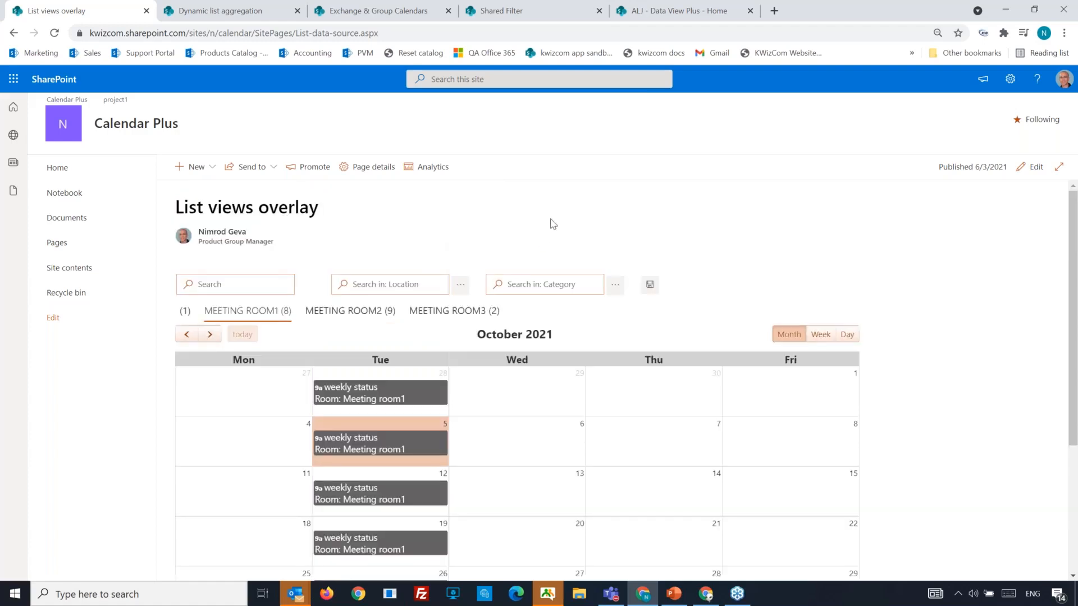
{"action": "scroll", "coordinate": [545, 222], "scroll_direction": "down", "scroll_amount": 1}
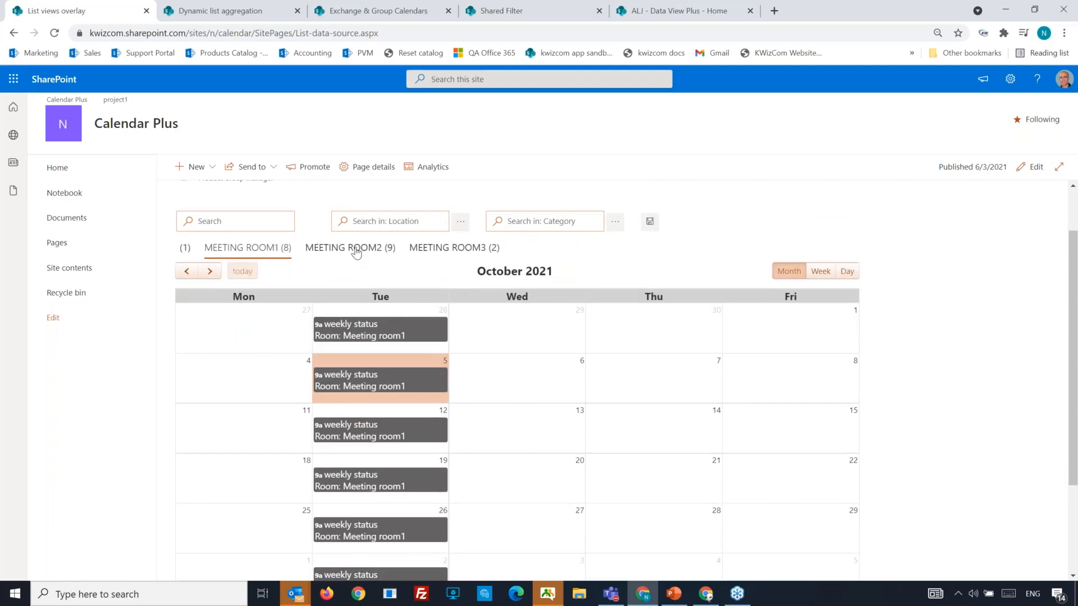
{"action": "left_click", "coordinate": [358, 250]}
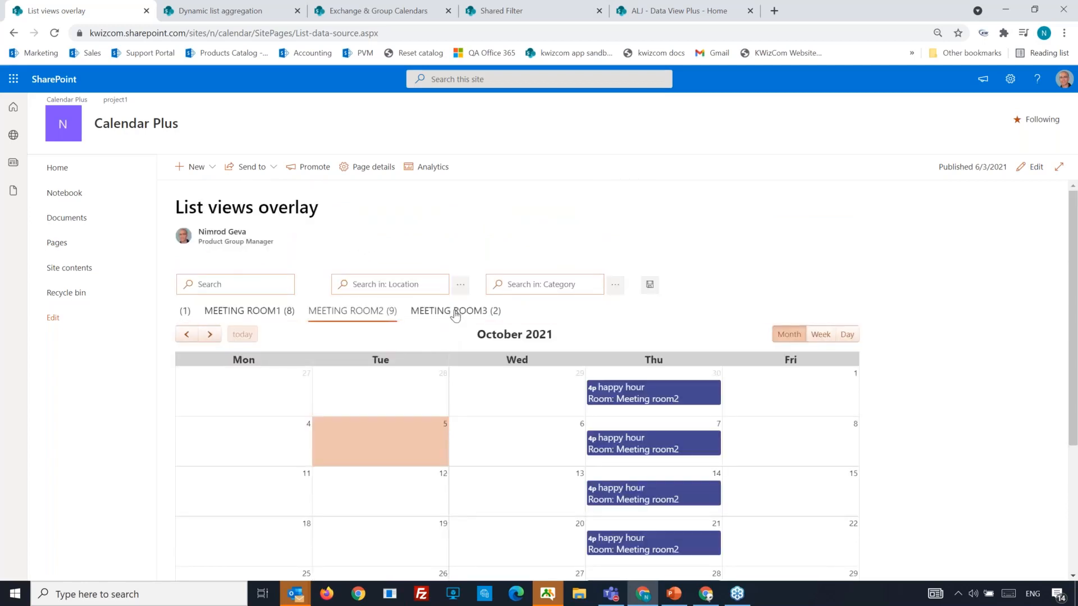
{"action": "left_click", "coordinate": [455, 314]}
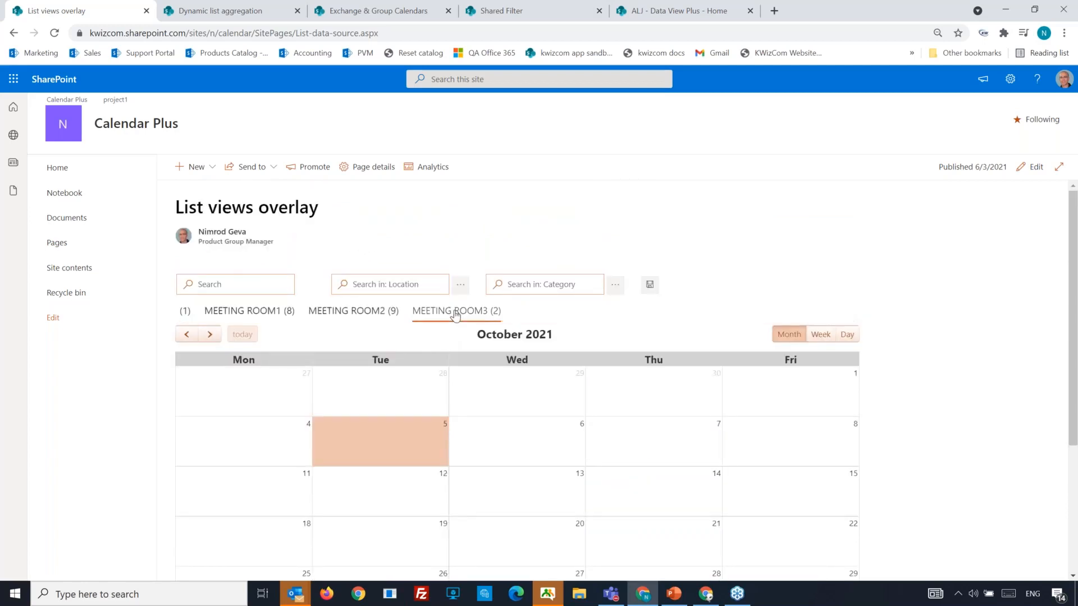
{"action": "left_click", "coordinate": [354, 312]}
{"action": "left_click", "coordinate": [255, 309]}
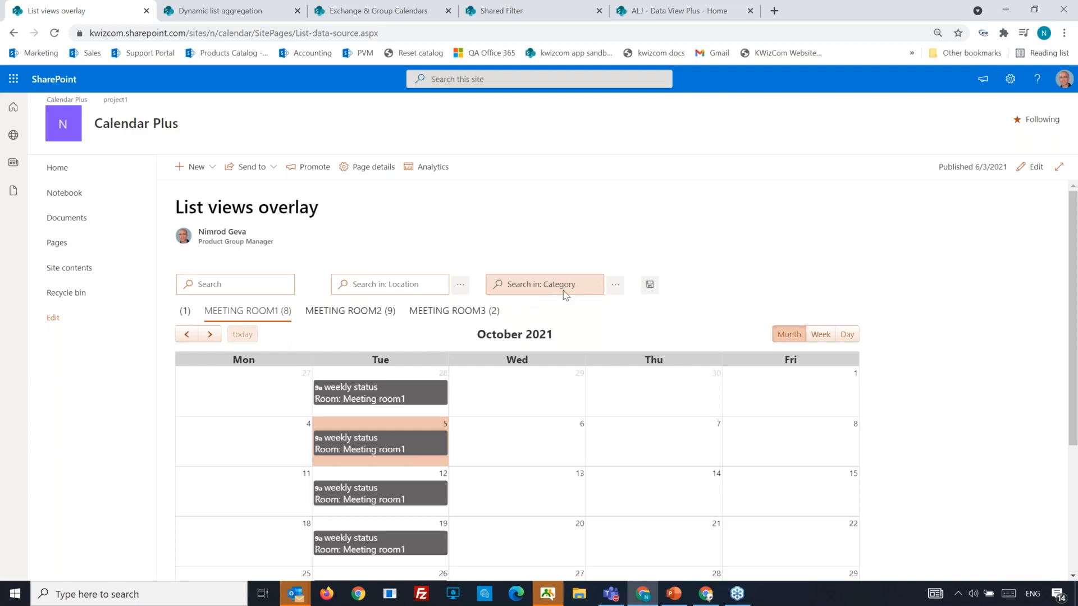
{"action": "left_click", "coordinate": [1032, 168]}
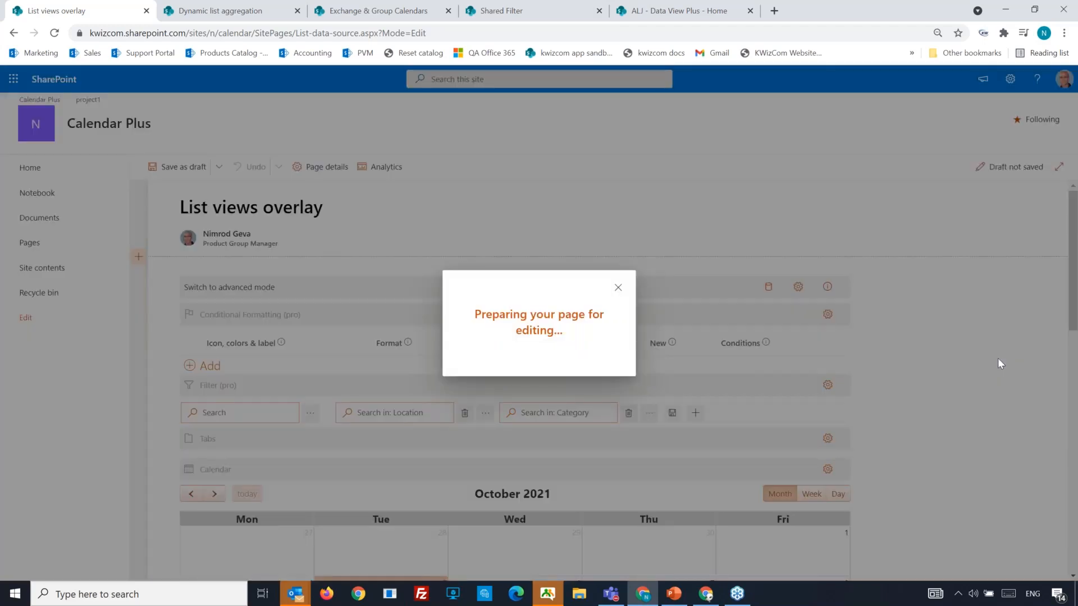
{"action": "scroll", "coordinate": [978, 383], "scroll_direction": "down", "scroll_amount": 3}
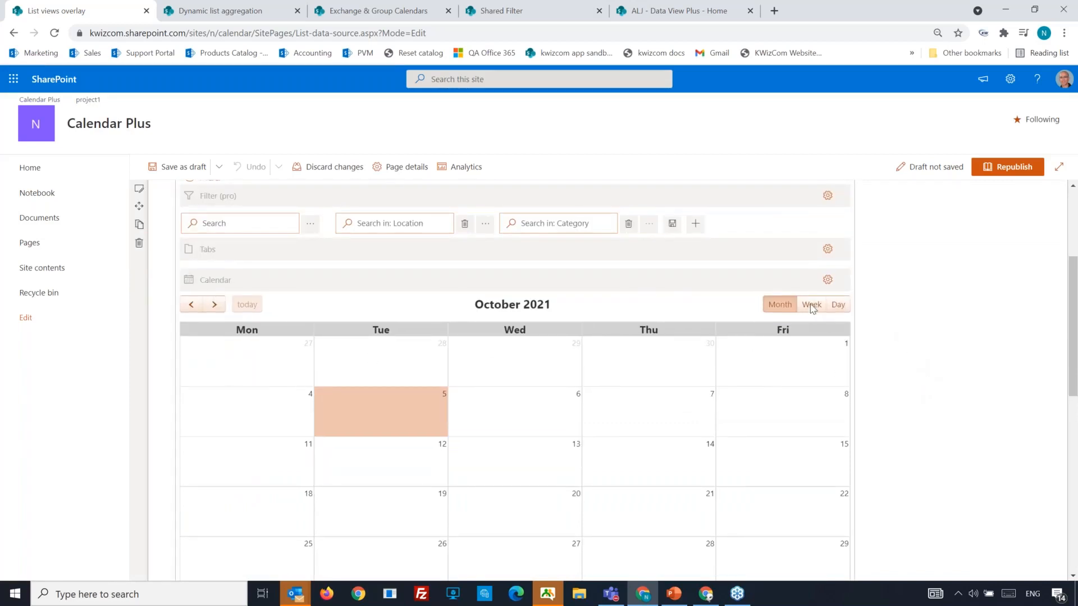
{"action": "scroll", "coordinate": [844, 316], "scroll_direction": "up", "scroll_amount": 2}
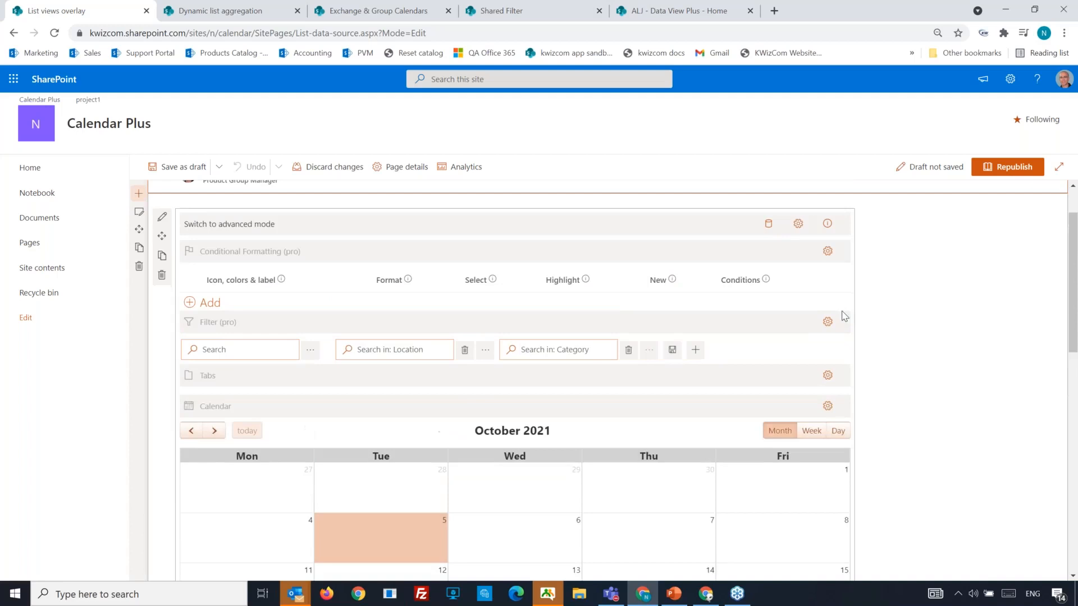
{"action": "left_click", "coordinate": [768, 225]}
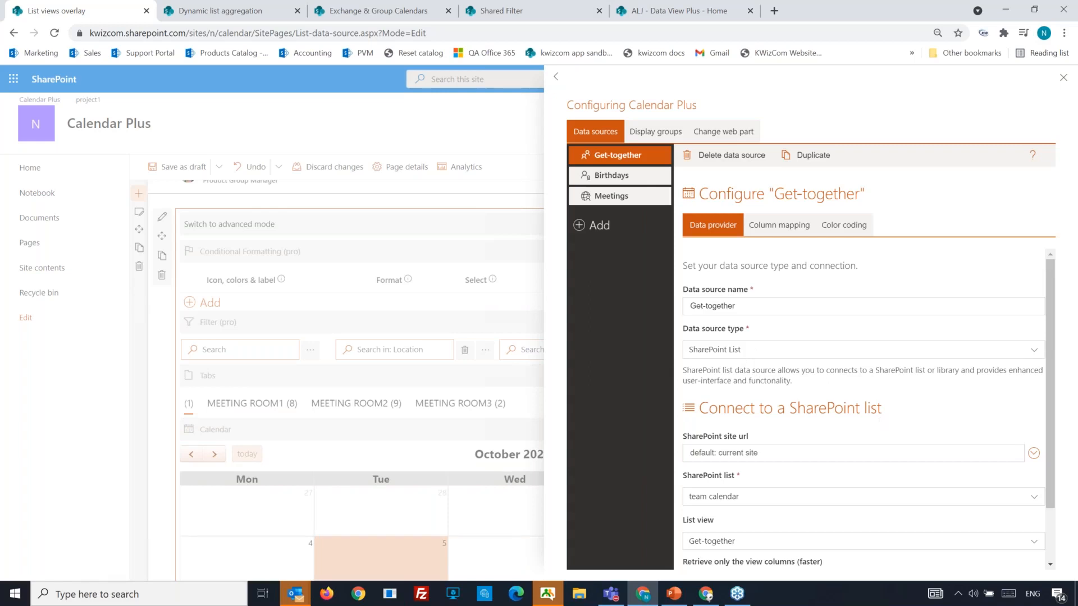
{"action": "left_click", "coordinate": [837, 234]}
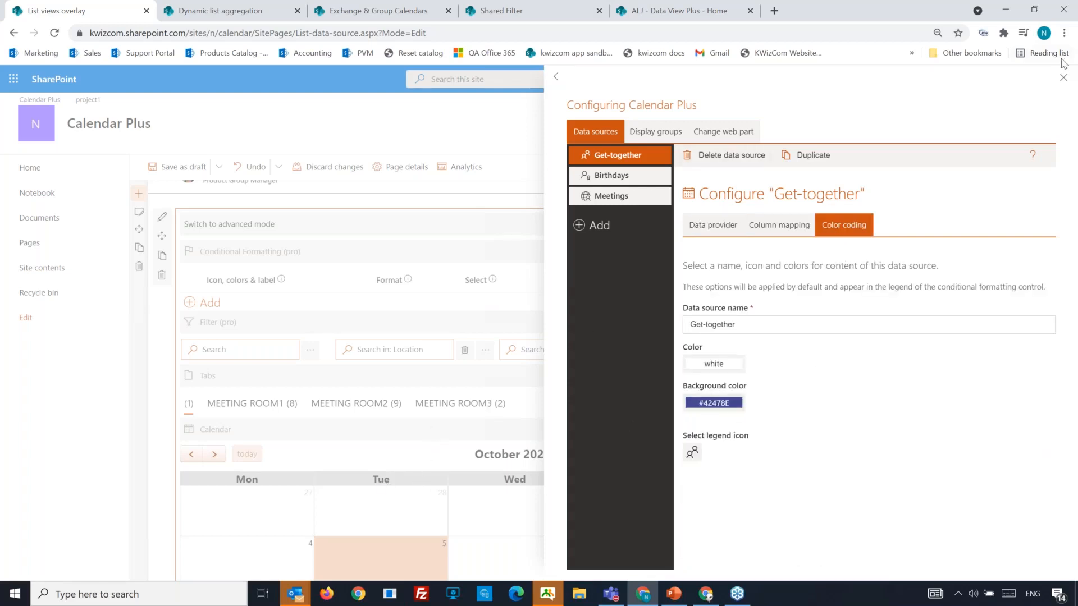
{"action": "left_click", "coordinate": [1064, 78]}
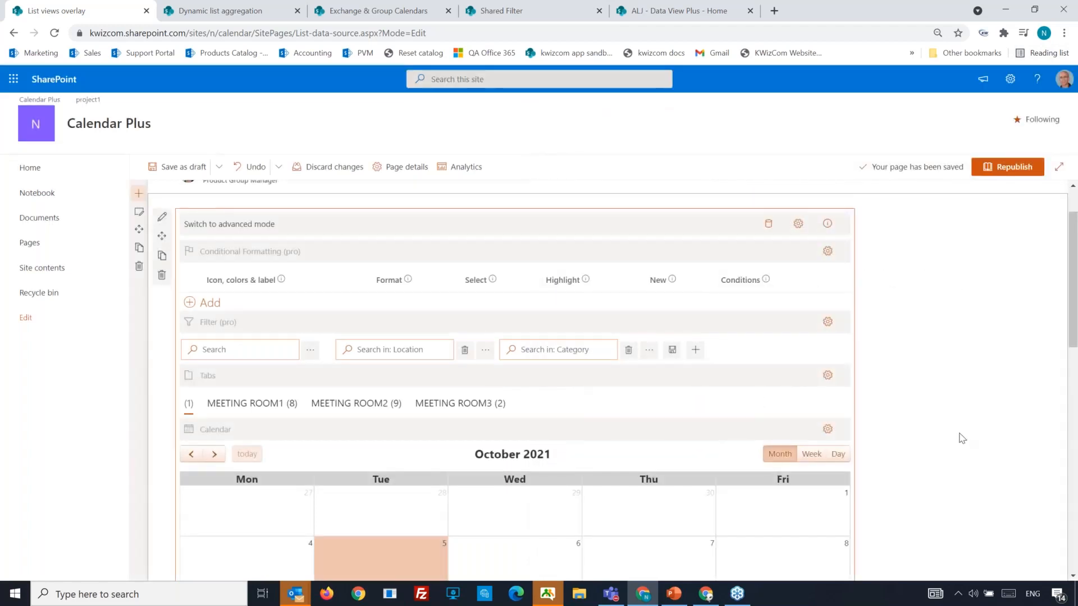
{"action": "scroll", "coordinate": [960, 436], "scroll_direction": "down", "scroll_amount": 1}
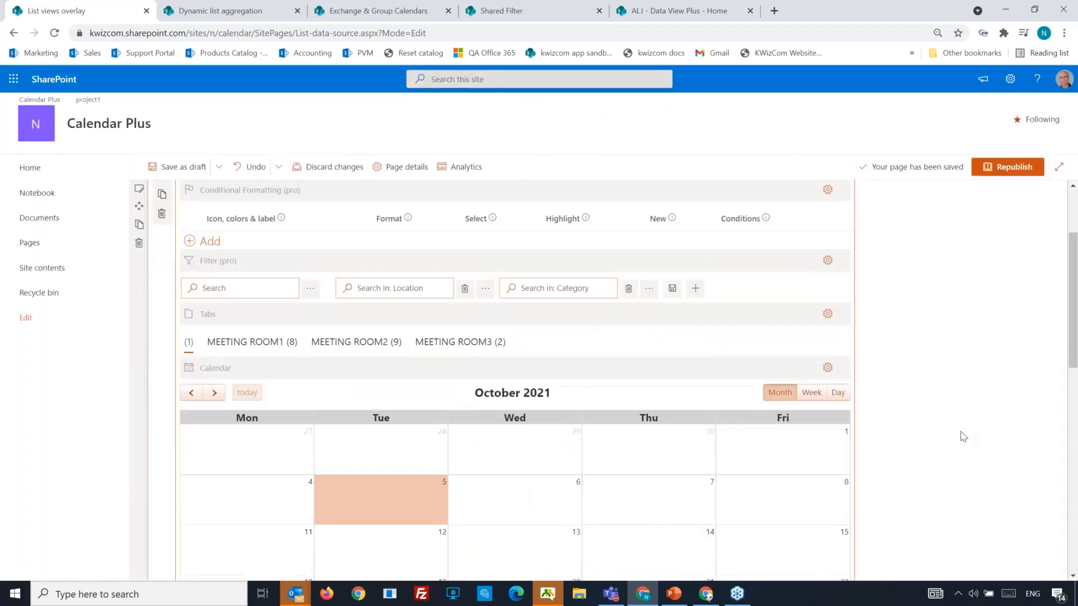
{"action": "left_click", "coordinate": [829, 368]}
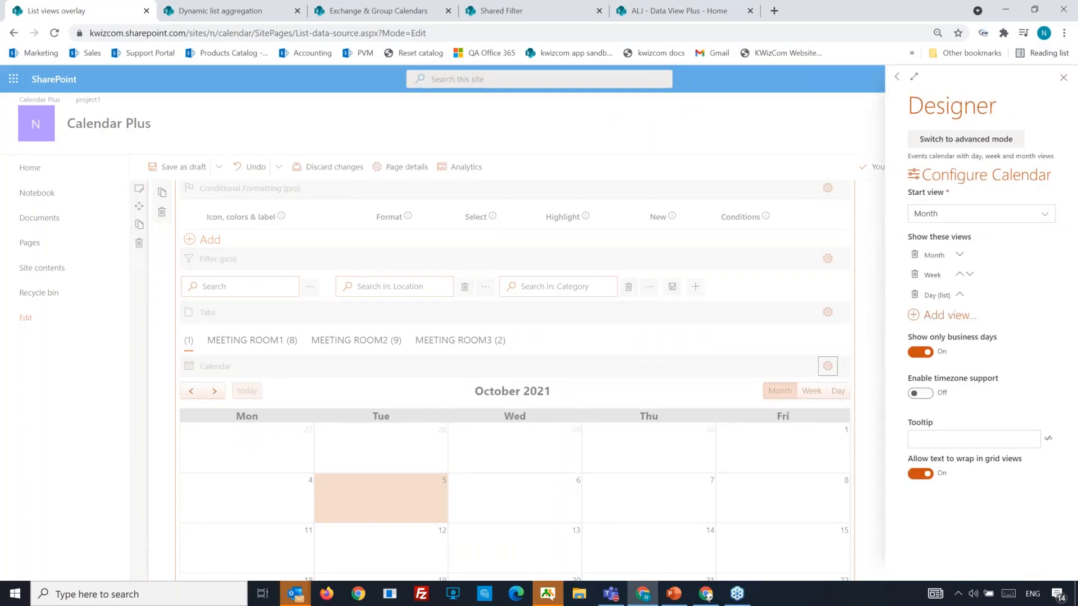
Turn on the calendar's advanced mode, review and close the Designer panel, then go to Dynamic list aggregation.
{"action": "left_click", "coordinate": [967, 139]}
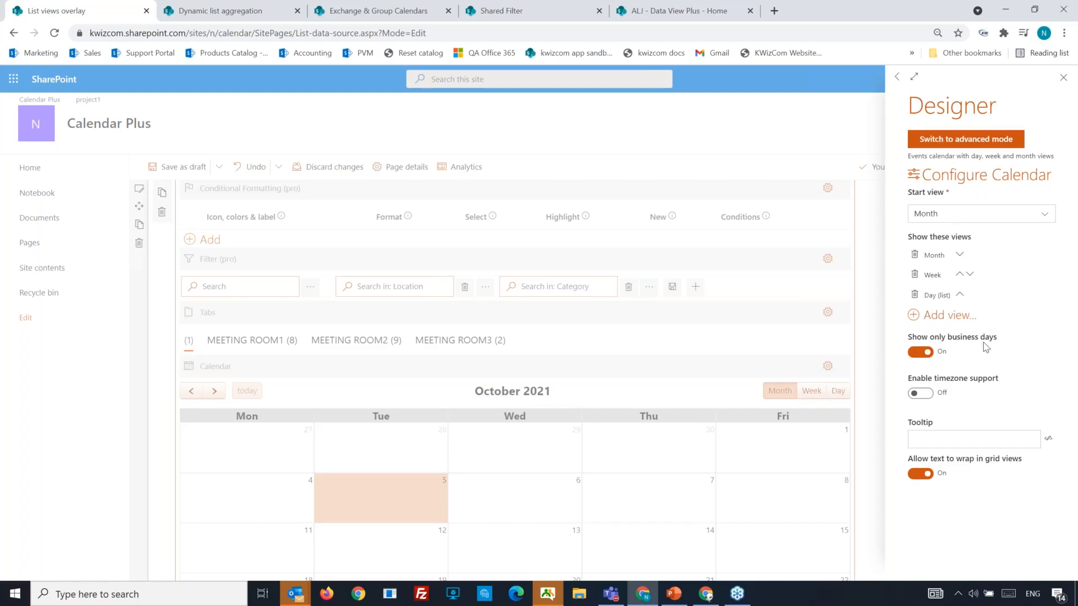
{"action": "scroll", "coordinate": [986, 351], "scroll_direction": "down", "scroll_amount": 3}
{"action": "scroll", "coordinate": [983, 350], "scroll_direction": "down", "scroll_amount": 4}
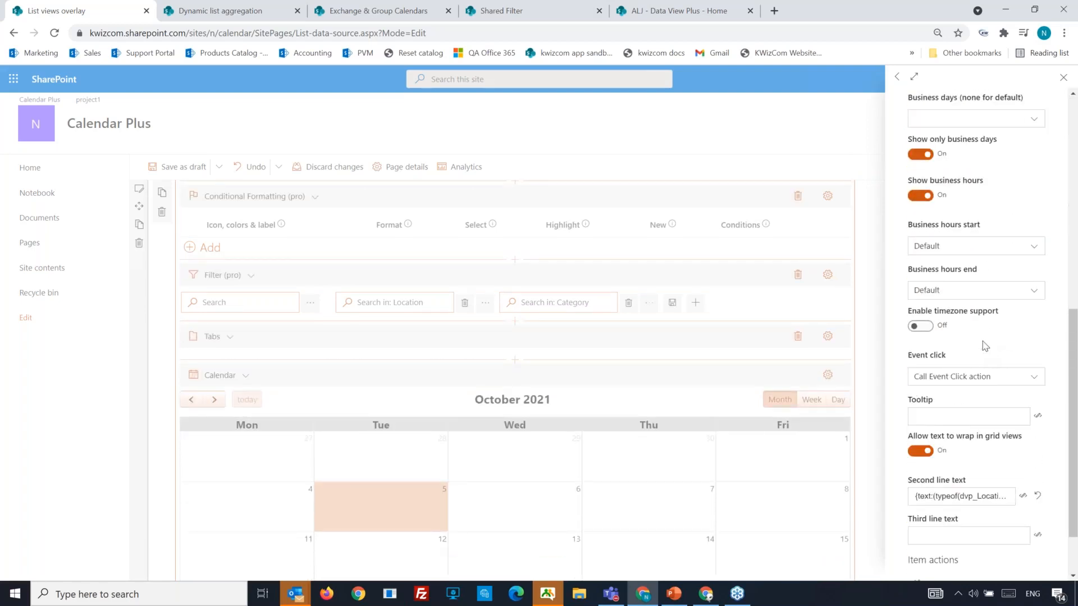
{"action": "scroll", "coordinate": [985, 346], "scroll_direction": "down", "scroll_amount": 1}
{"action": "scroll", "coordinate": [982, 346], "scroll_direction": "up", "scroll_amount": 6}
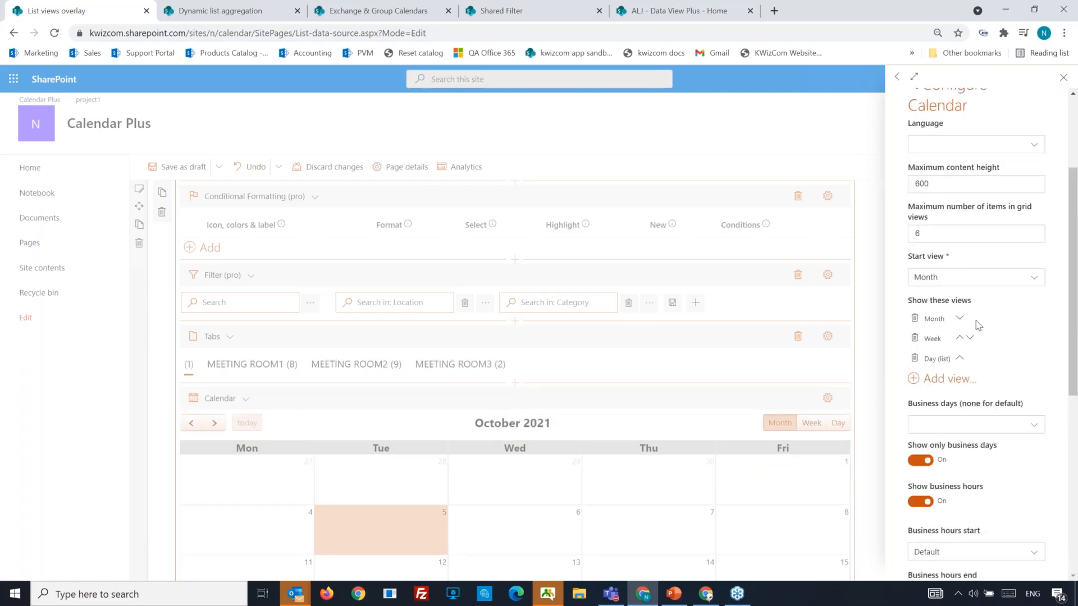
{"action": "left_click", "coordinate": [1063, 78]}
{"action": "key", "text": "ctrl+Tab"}
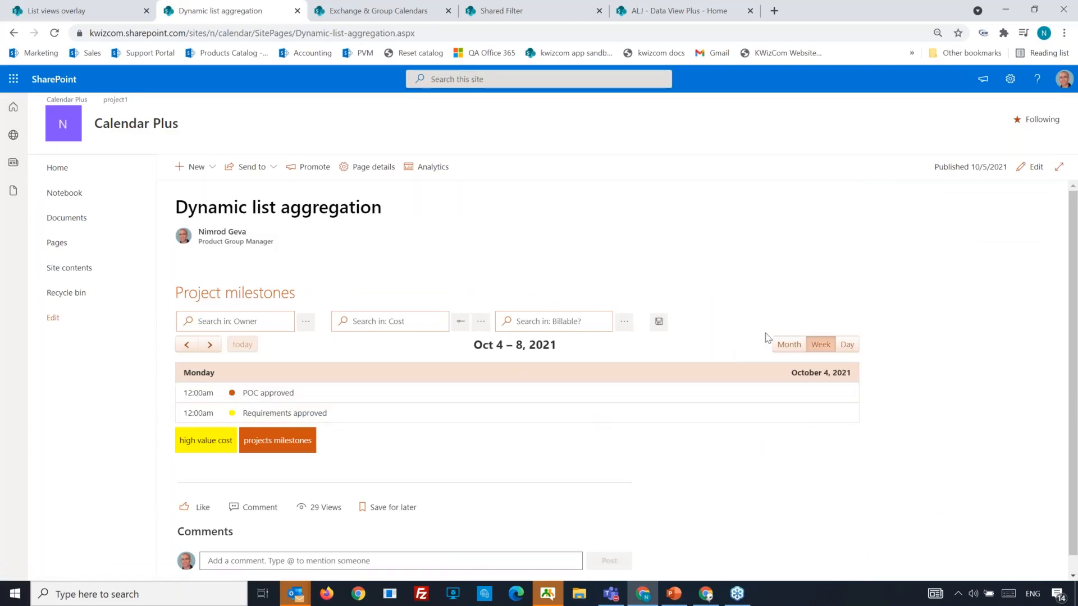
Switch the Project milestones calendar to an October 2021 month grid.
{"action": "left_click", "coordinate": [786, 344]}
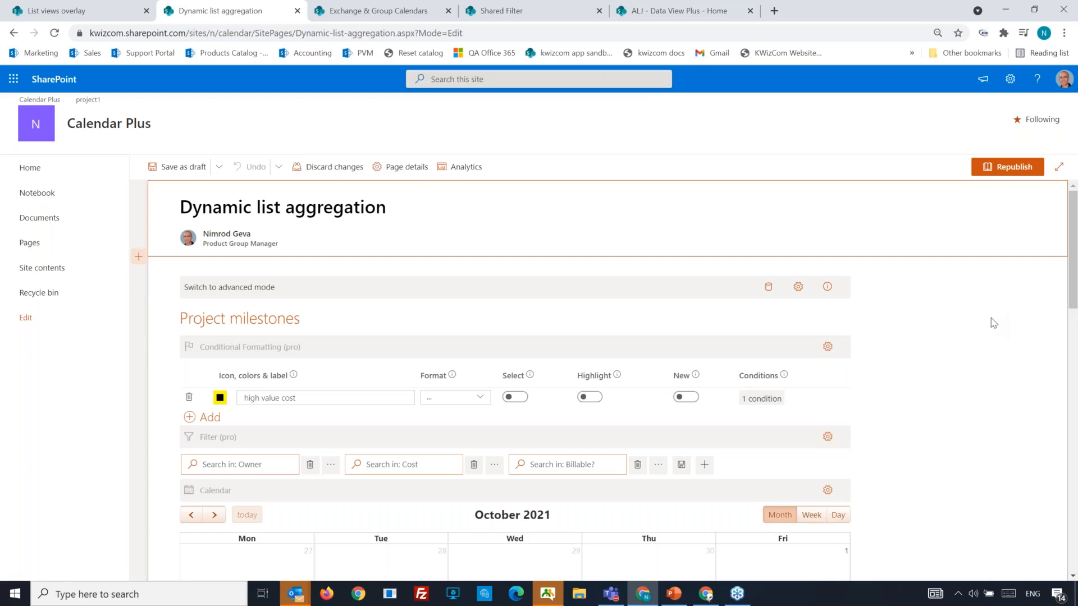
{"action": "left_click", "coordinate": [769, 291]}
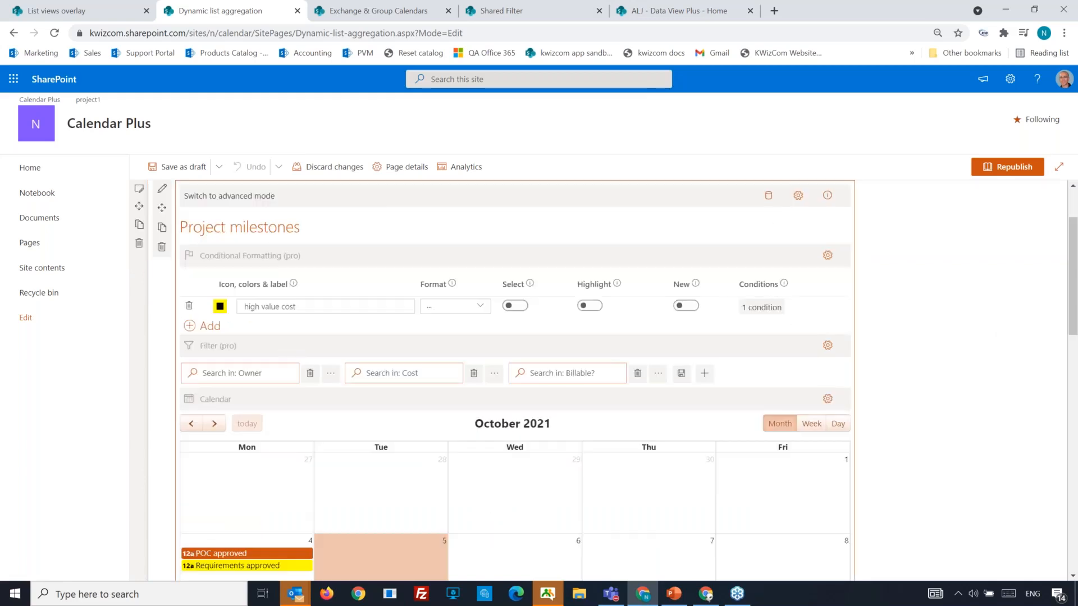
{"action": "left_click", "coordinate": [768, 198]}
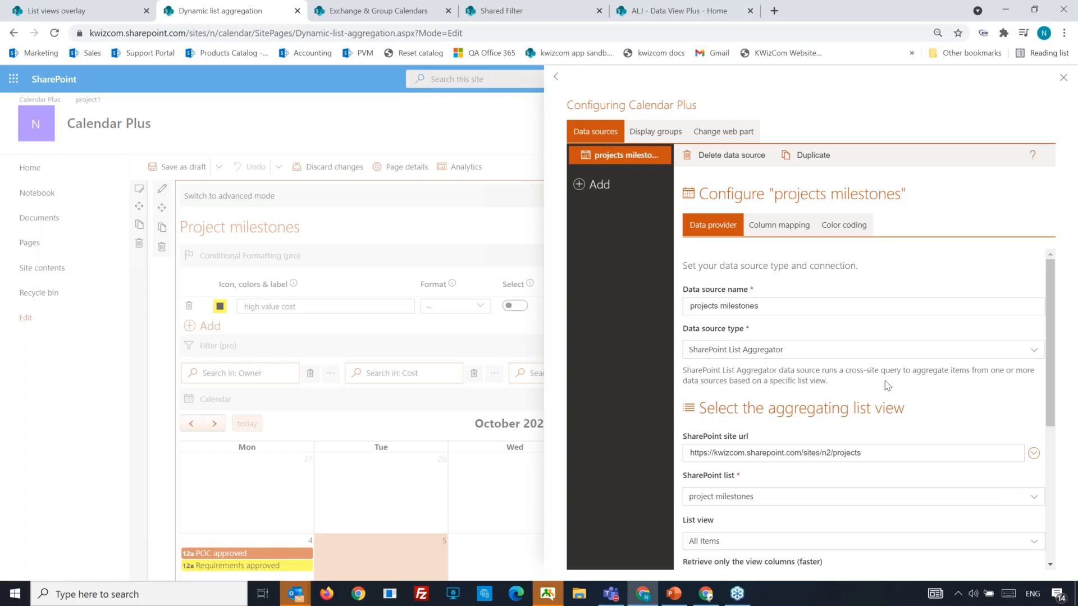
{"action": "scroll", "coordinate": [885, 385], "scroll_direction": "down", "scroll_amount": 5}
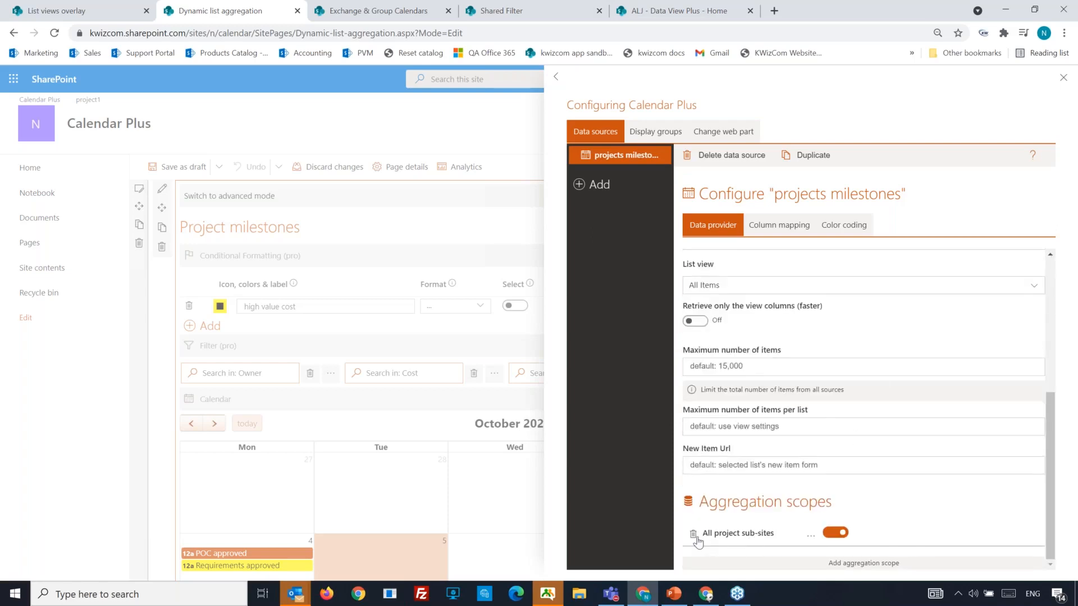
{"action": "left_click", "coordinate": [811, 537]}
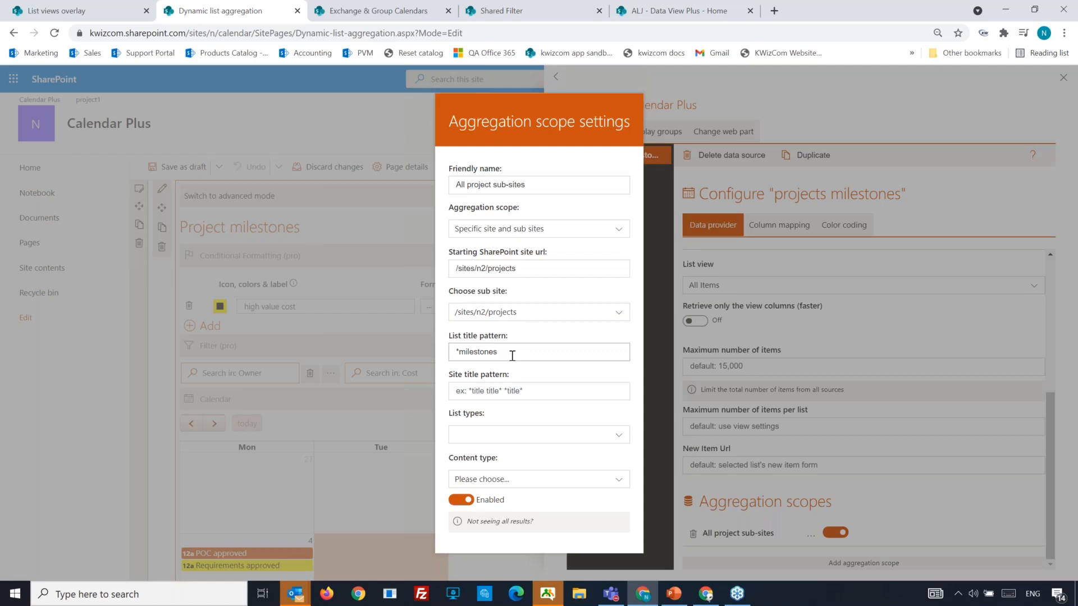
{"action": "left_click", "coordinate": [513, 387]}
{"action": "left_click", "coordinate": [997, 202]}
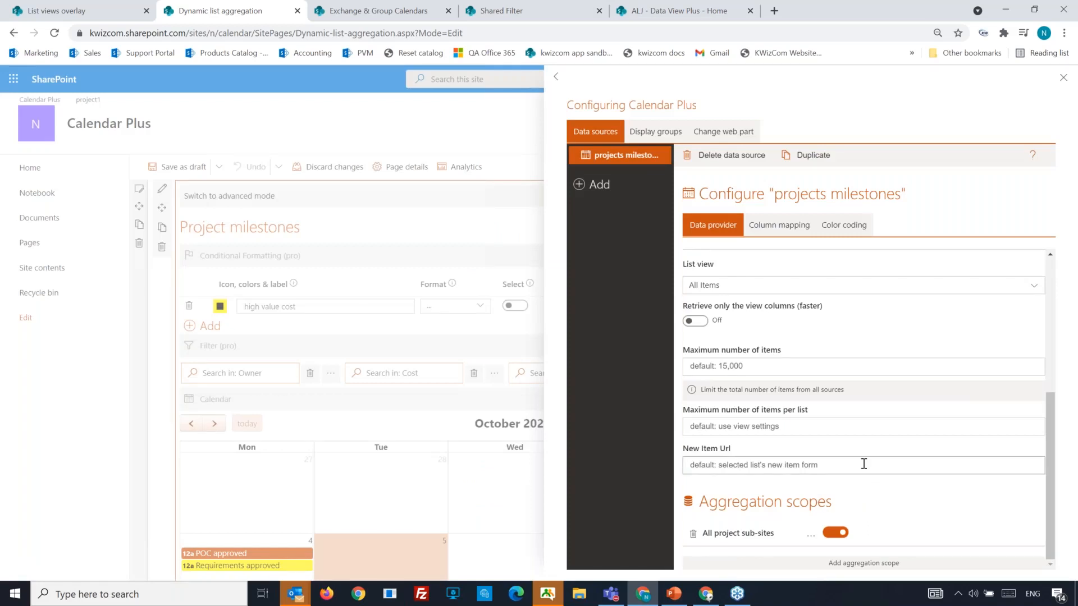
Close the data source configuration, browse the calendar, then go to the Exchange & Group Calendars page.
{"action": "left_click", "coordinate": [1062, 79]}
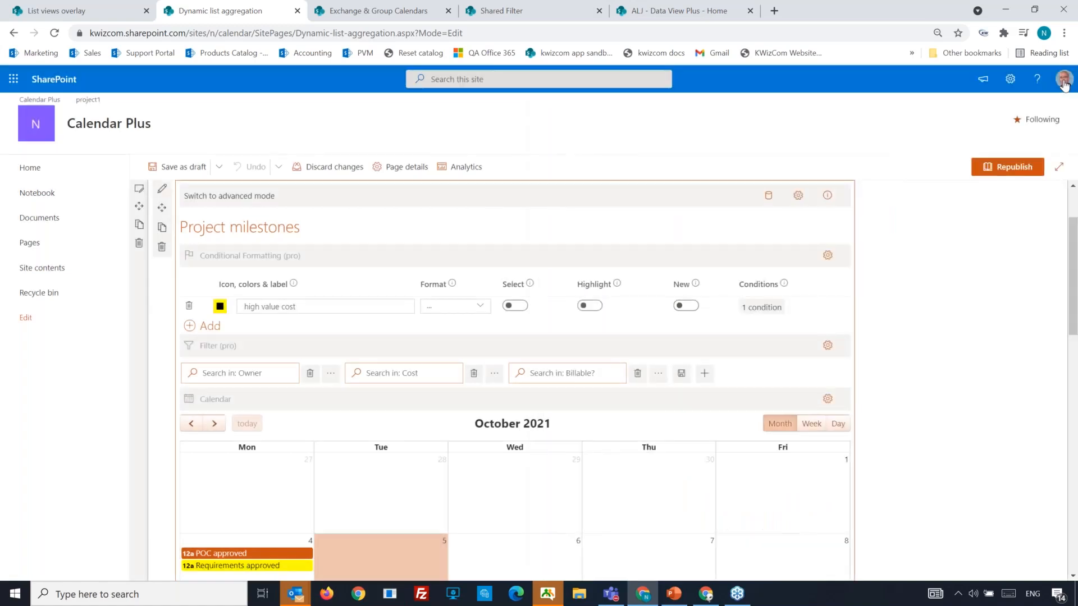
{"action": "scroll", "coordinate": [685, 353], "scroll_direction": "down", "scroll_amount": 5}
{"action": "scroll", "coordinate": [701, 356], "scroll_direction": "down", "scroll_amount": 3}
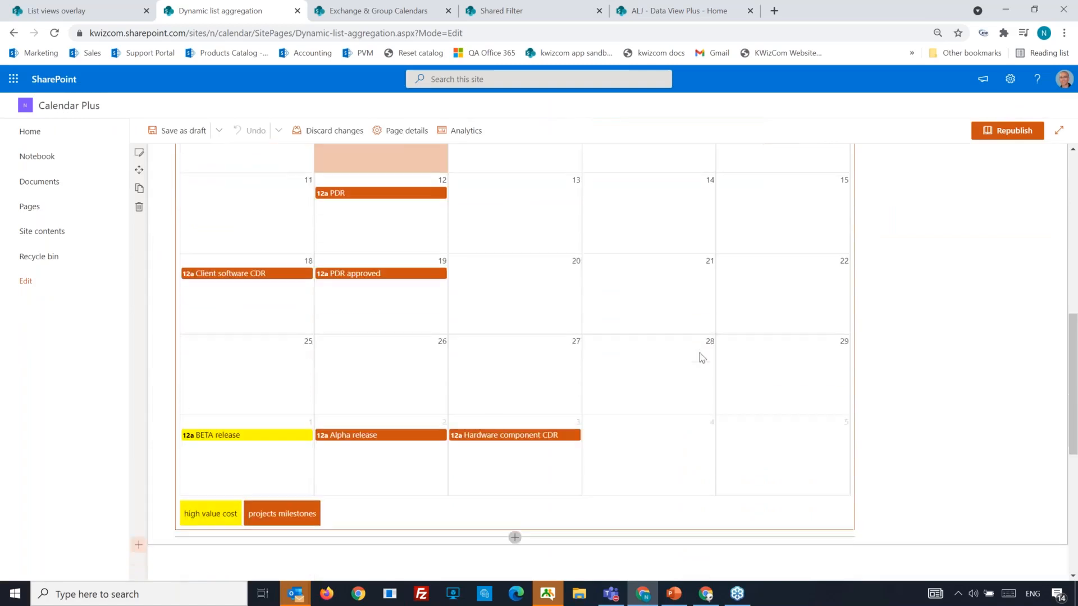
{"action": "scroll", "coordinate": [313, 472], "scroll_direction": "up", "scroll_amount": 6}
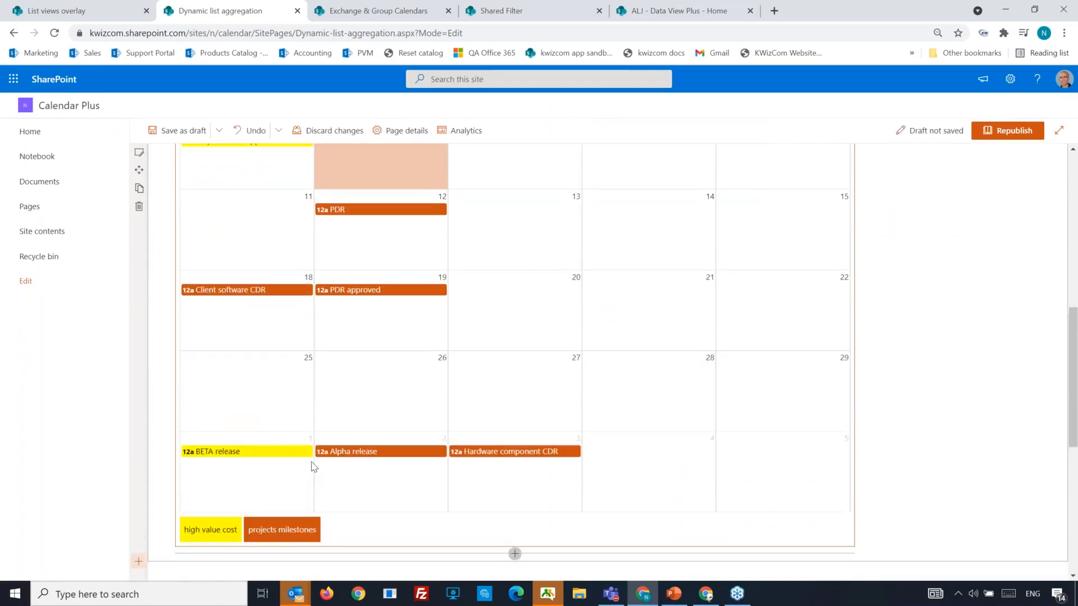
{"action": "scroll", "coordinate": [312, 468], "scroll_direction": "up", "scroll_amount": 2}
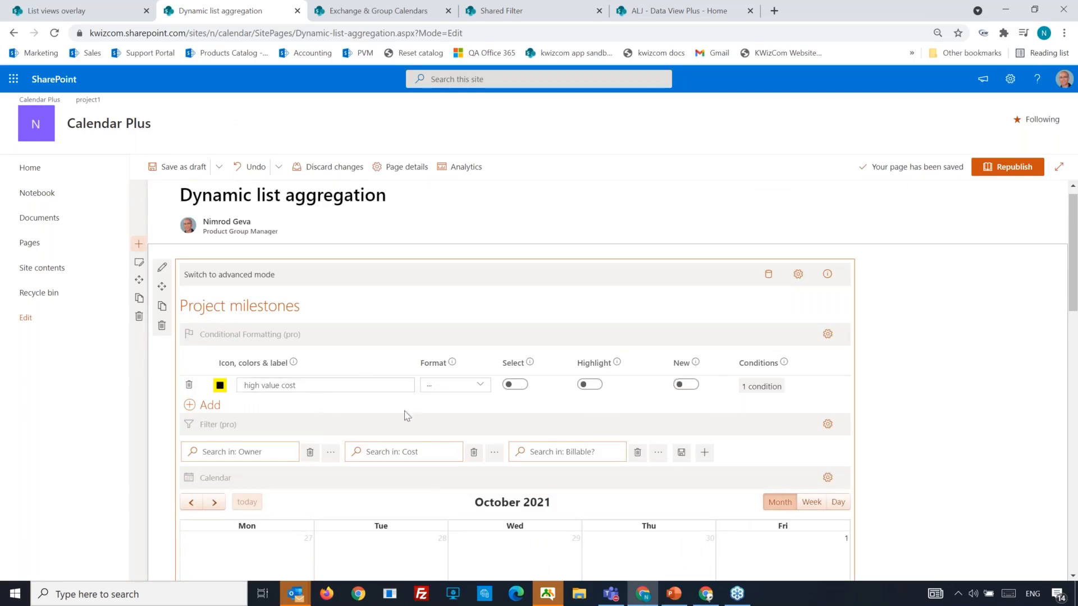
{"action": "scroll", "coordinate": [803, 481], "scroll_direction": "down", "scroll_amount": 1}
{"action": "scroll", "coordinate": [802, 481], "scroll_direction": "down", "scroll_amount": 2}
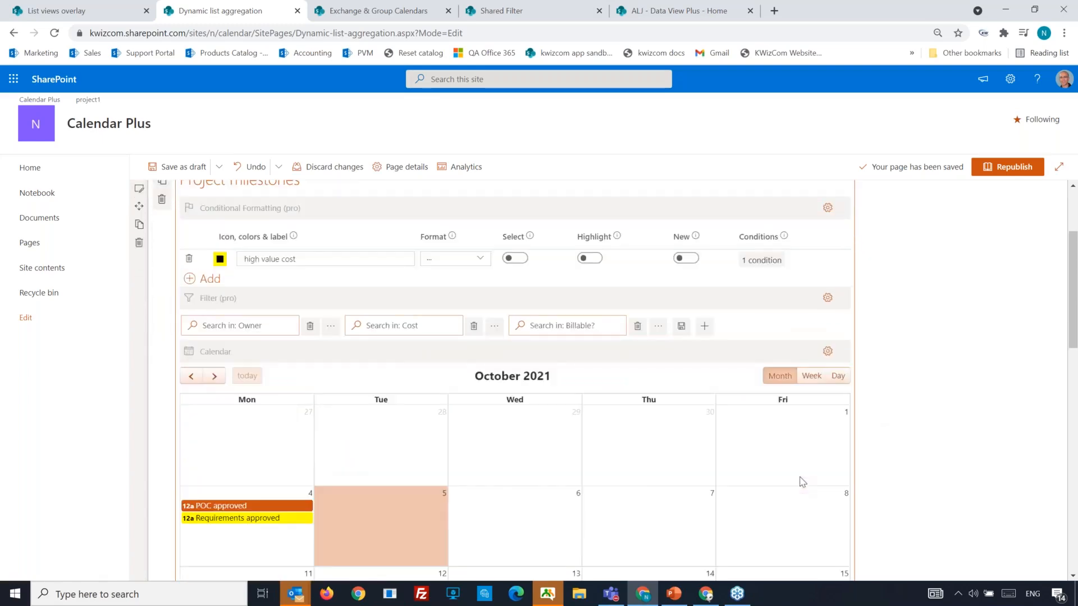
{"action": "scroll", "coordinate": [802, 479], "scroll_direction": "up", "scroll_amount": 2}
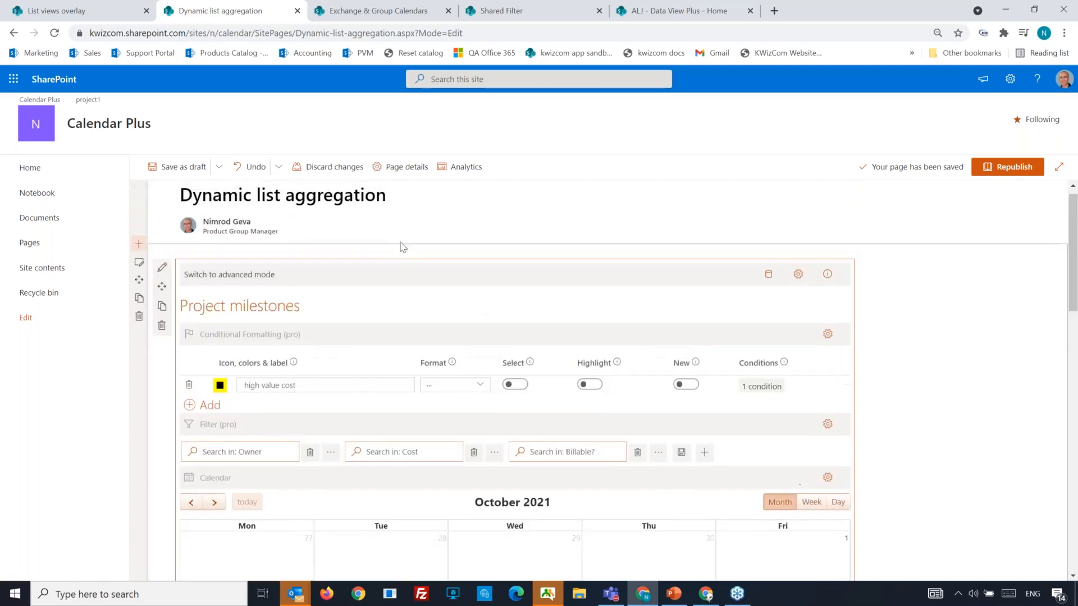
{"action": "left_click", "coordinate": [365, 11]}
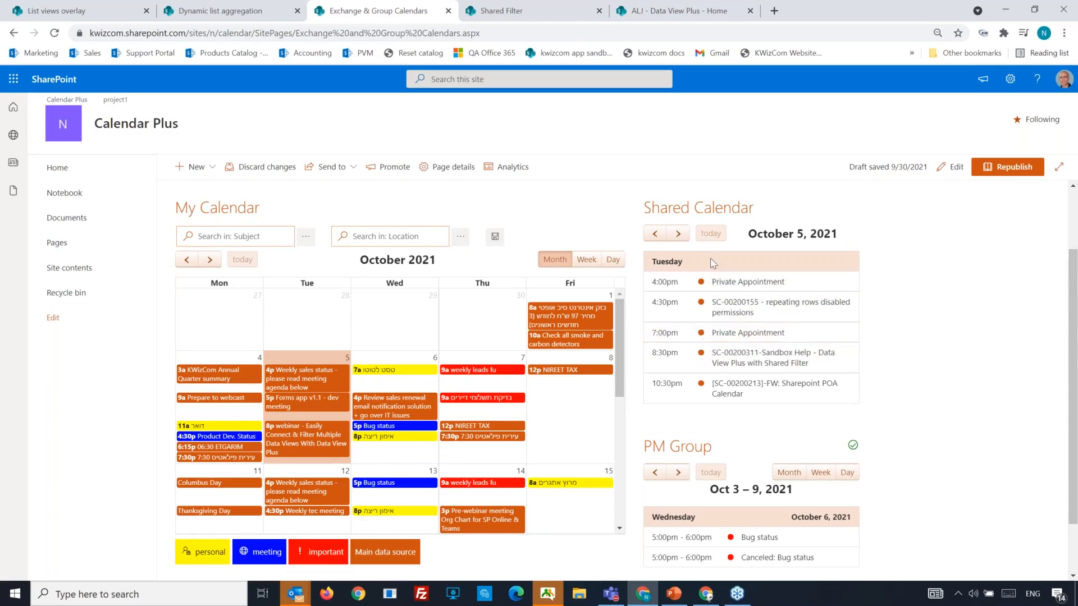
Scroll through the Exchange & Group Calendars page and put it into edit mode.
{"action": "scroll", "coordinate": [735, 281], "scroll_direction": "down", "scroll_amount": 1}
{"action": "scroll", "coordinate": [734, 275], "scroll_direction": "down", "scroll_amount": 1}
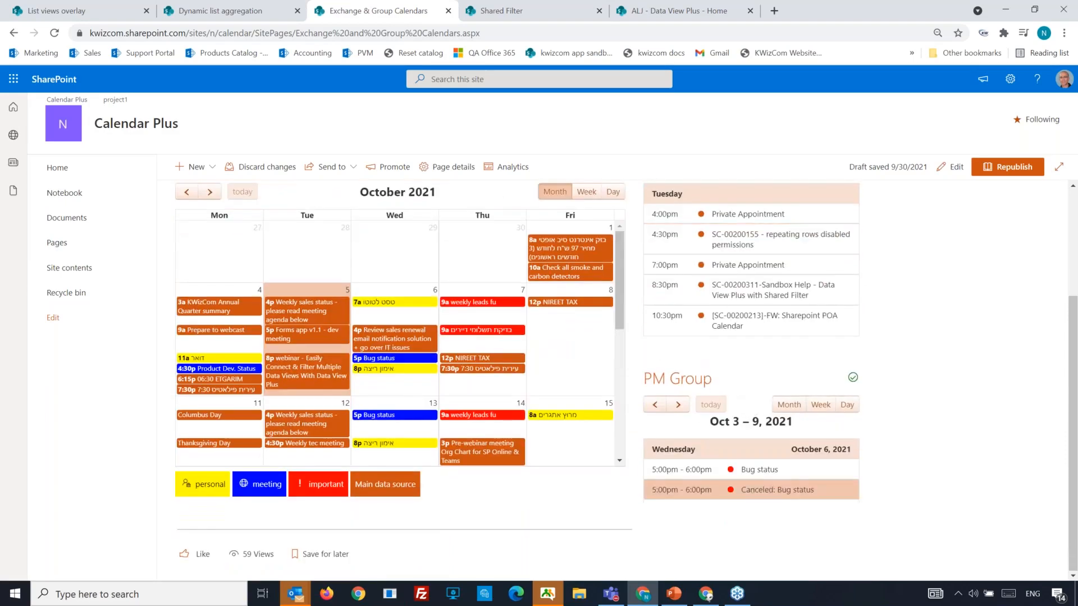
{"action": "scroll", "coordinate": [761, 387], "scroll_direction": "up", "scroll_amount": 5}
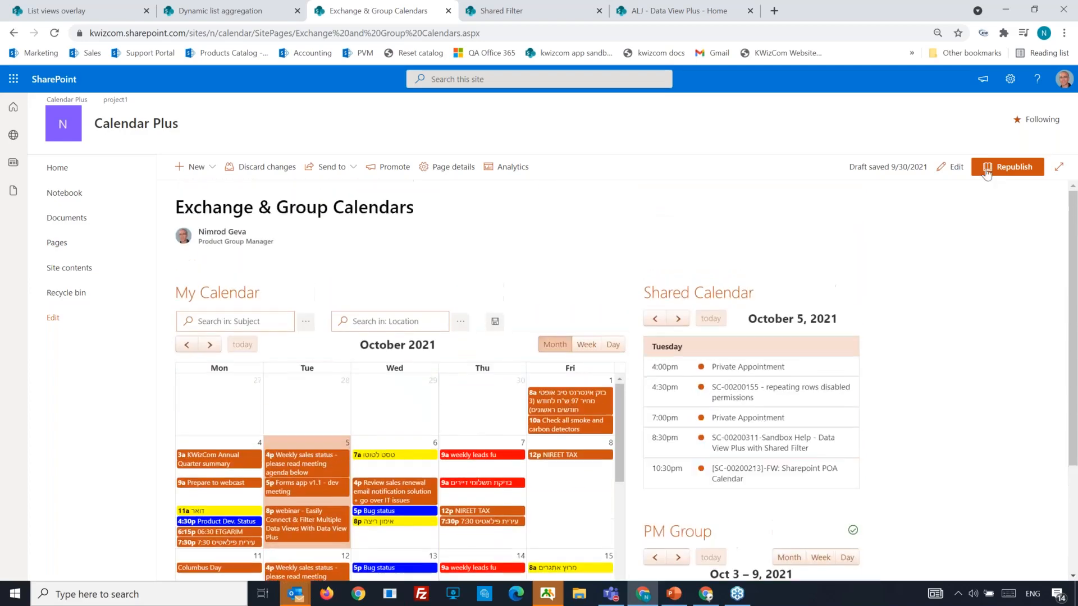
{"action": "left_click", "coordinate": [956, 168]}
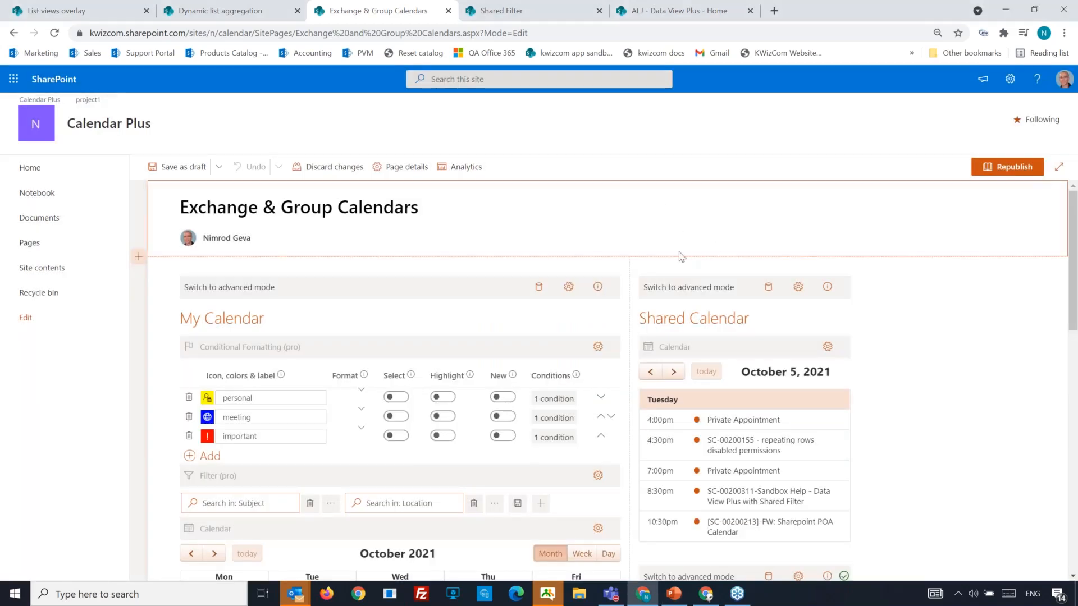
View My Calendar's Microsoft Graph data source and Load graph examples, then close without changes.
{"action": "left_click", "coordinate": [539, 289]}
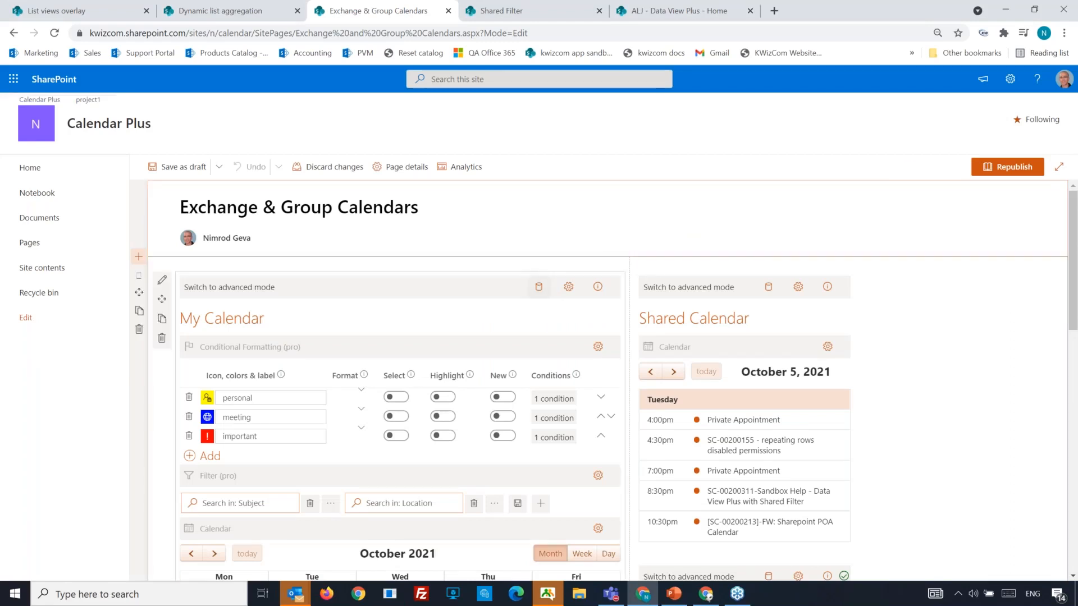
{"action": "left_click", "coordinate": [538, 290]}
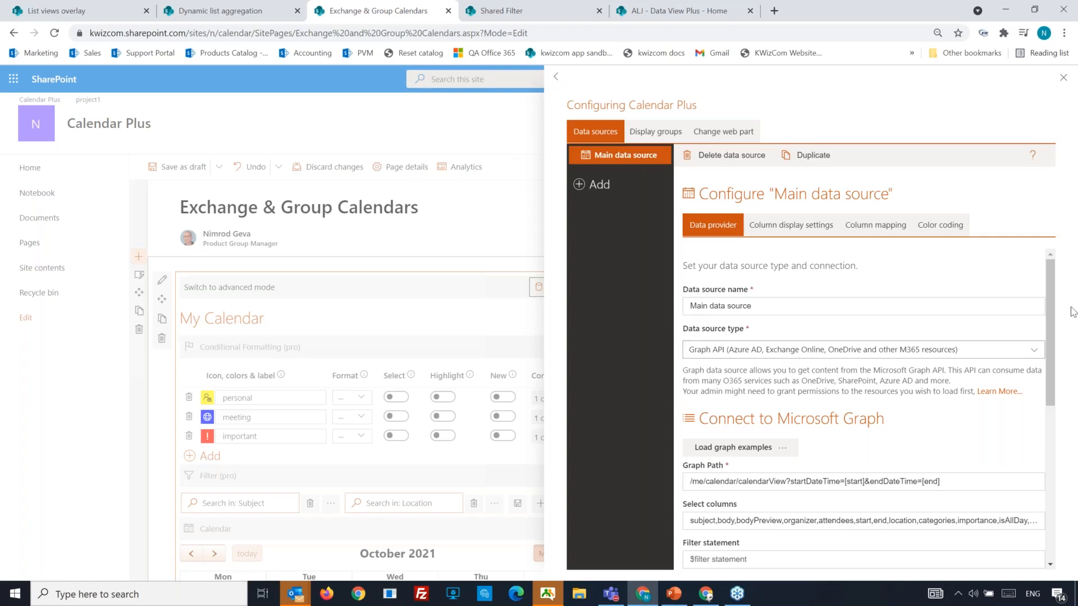
{"action": "left_click_drag", "start_coordinate": [1053, 319], "coordinate": [1036, 395]}
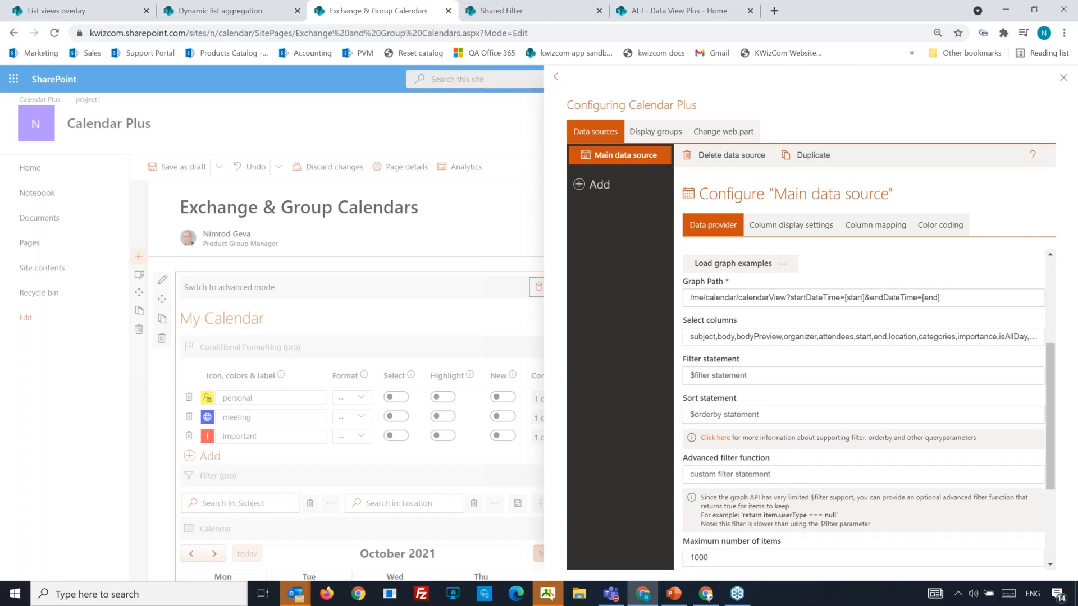
{"action": "scroll", "coordinate": [1036, 399], "scroll_direction": "up", "scroll_amount": 2}
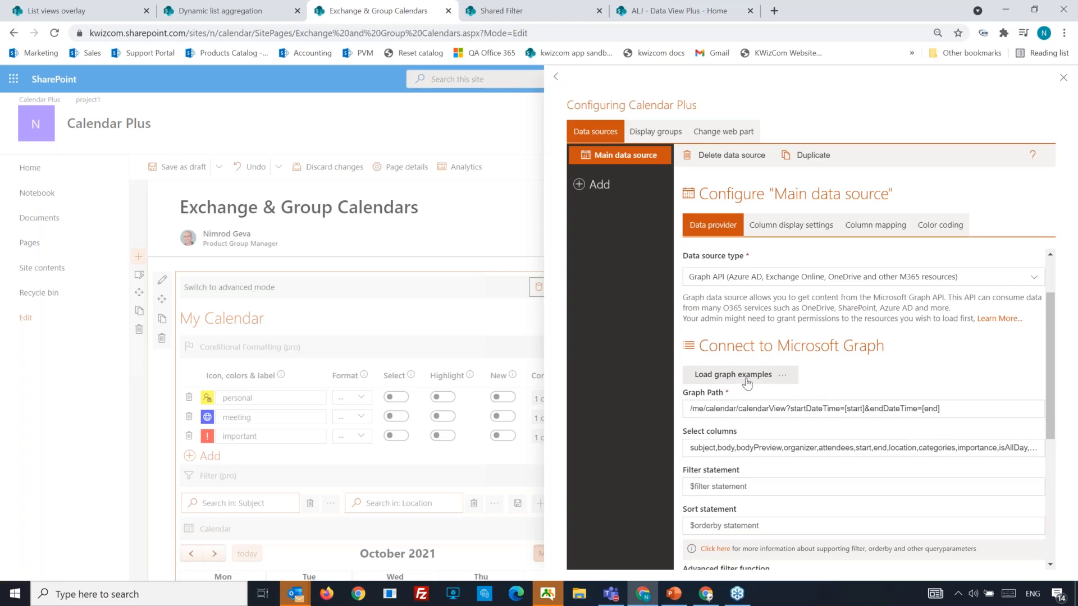
{"action": "left_click", "coordinate": [782, 380]}
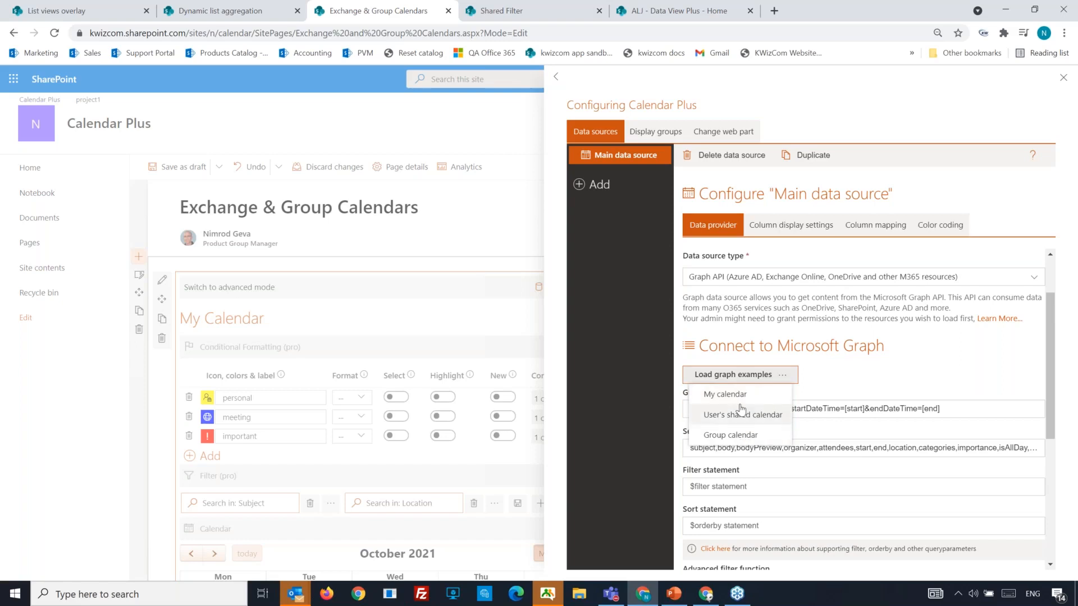
{"action": "left_click", "coordinate": [872, 360]}
{"action": "scroll", "coordinate": [748, 408], "scroll_direction": "down", "scroll_amount": 1}
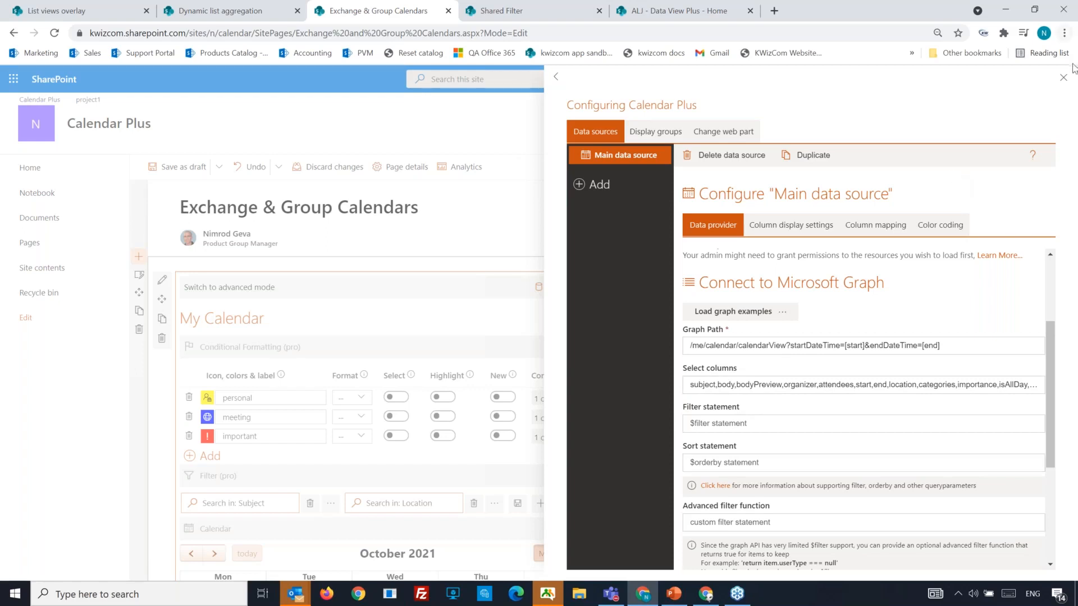
{"action": "left_click", "coordinate": [1063, 78]}
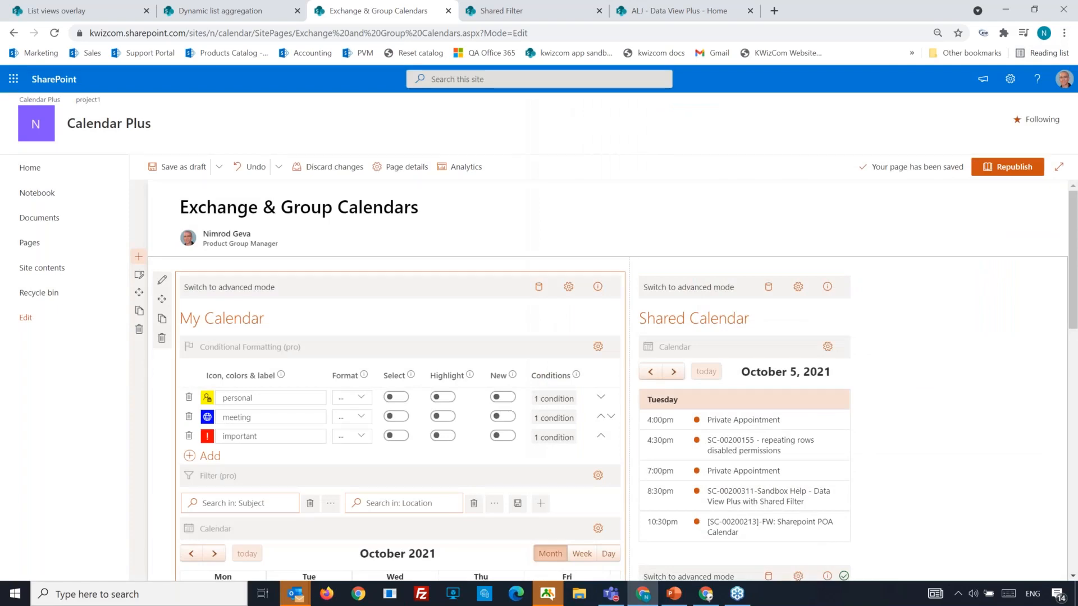
Return to the PowerPoint slideshow and advance to the Shared Filters slide, closing a stray loading page.
{"action": "key", "text": "alt+Tab"}
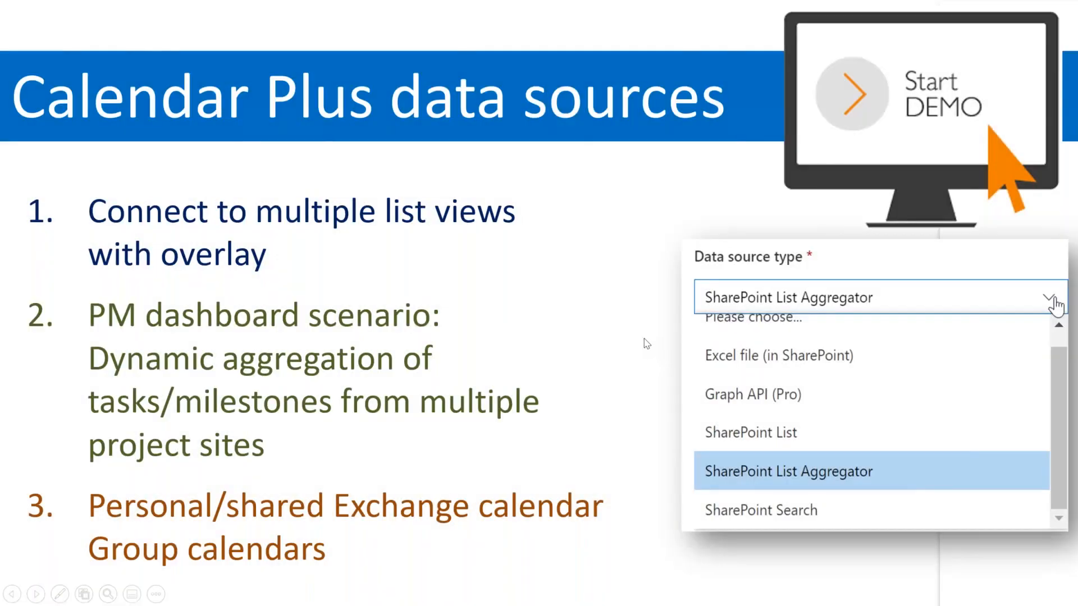
{"action": "left_click", "coordinate": [643, 339]}
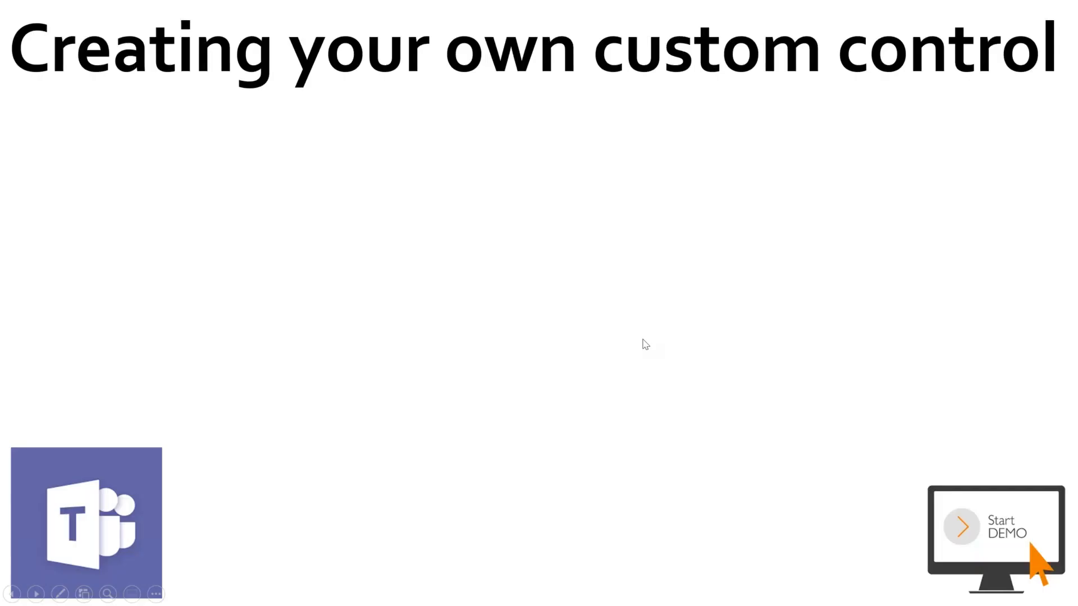
{"action": "left_click", "coordinate": [643, 339]}
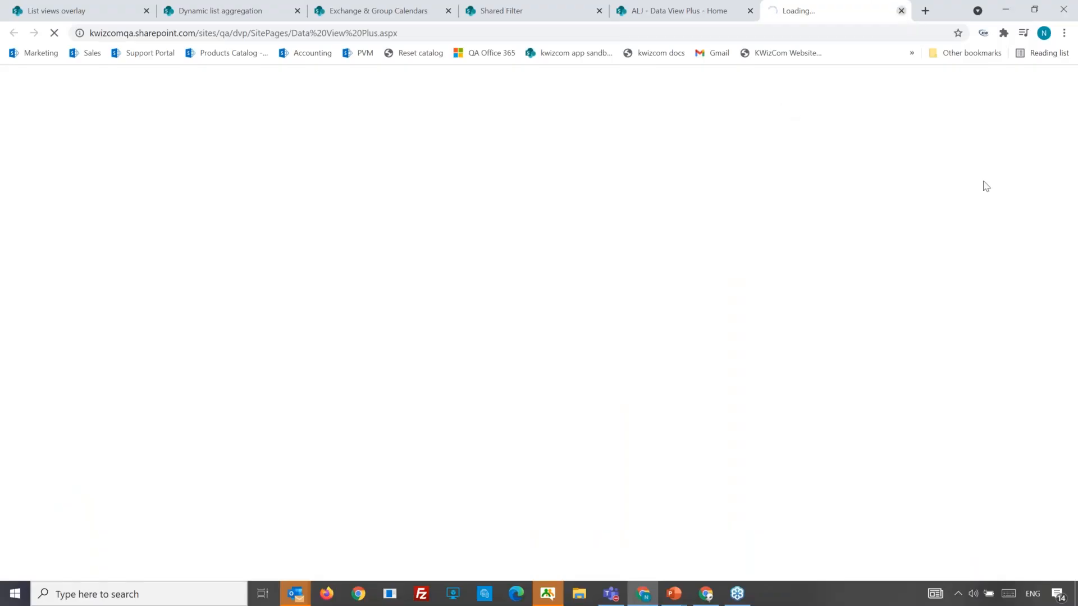
{"action": "key", "text": "ctrl+w"}
{"action": "key", "text": "alt+Tab"}
{"action": "key", "text": "alt+Tab"}
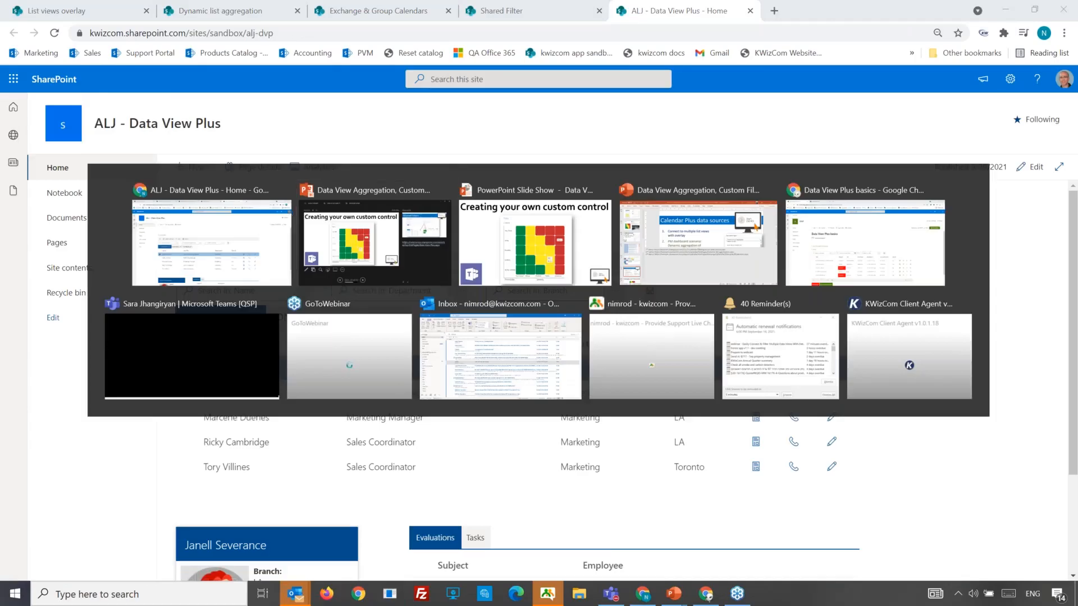
{"action": "key", "text": "Right"}
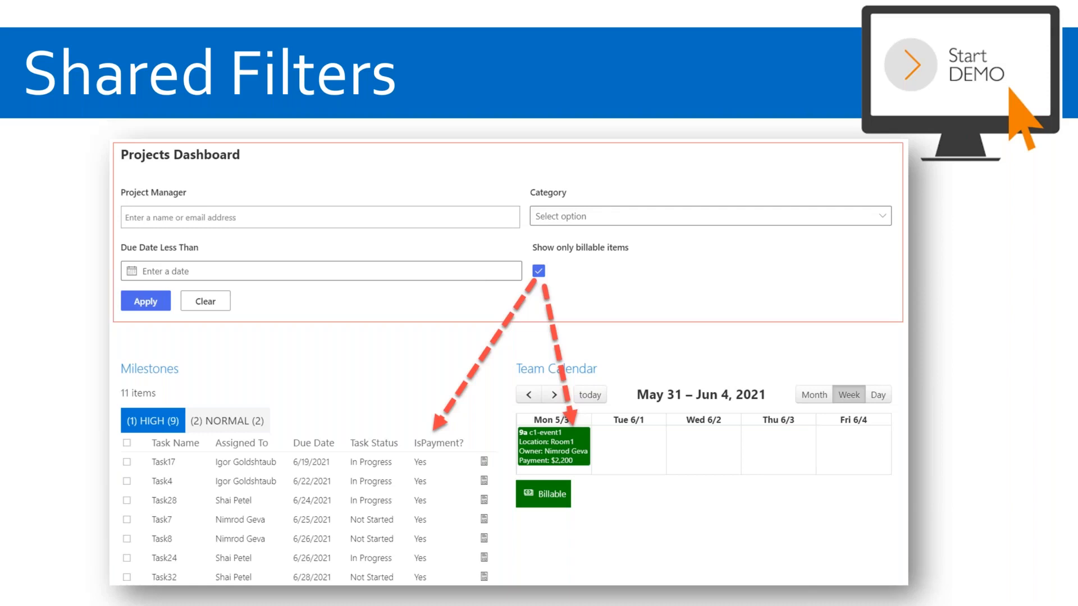
Show the Shared Filter page full screen and cycle milestones through NORMAL, LOW, then back to HIGH.
{"action": "key", "text": "alt+Tab"}
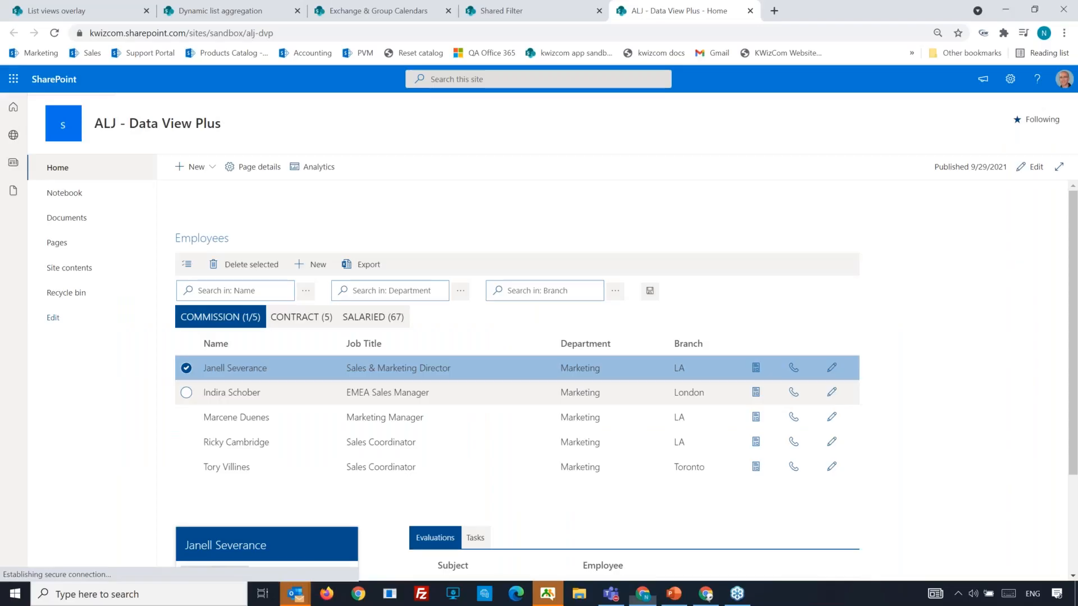
{"action": "left_click", "coordinate": [523, 14]}
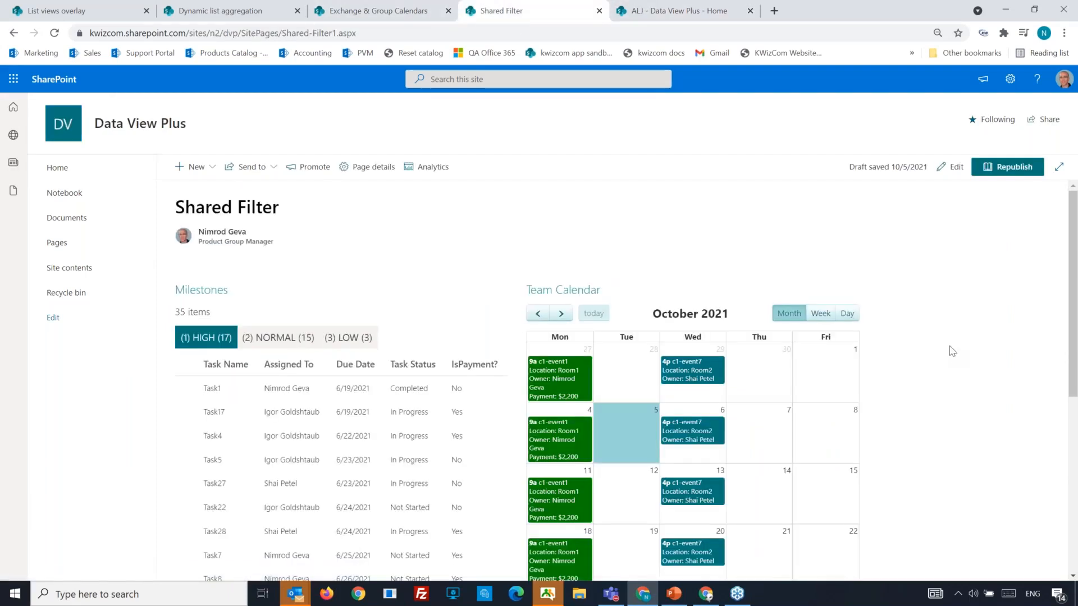
{"action": "key", "text": "F11"}
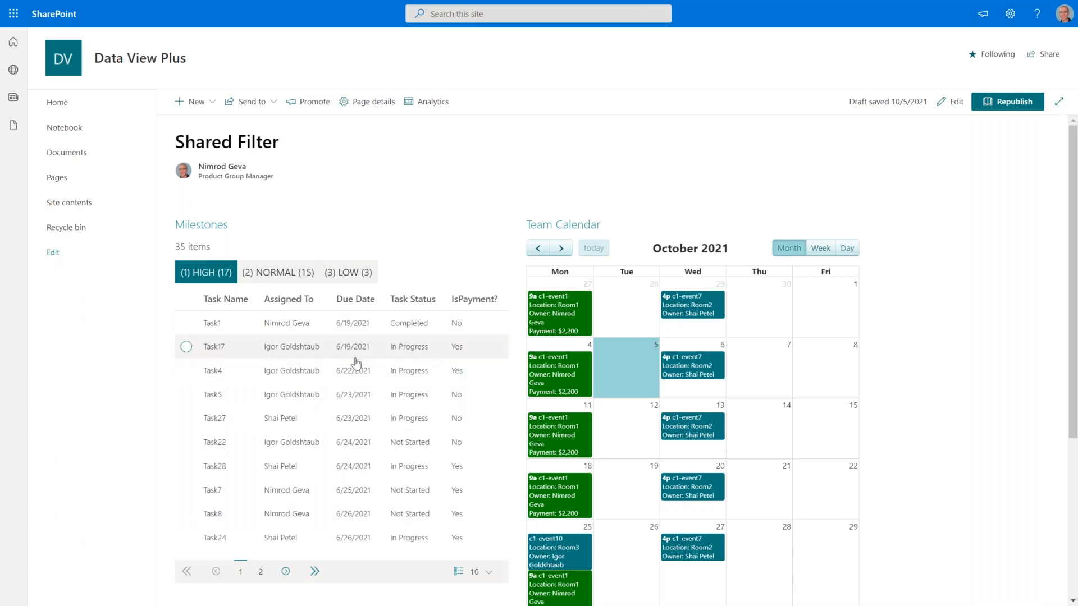
{"action": "left_click", "coordinate": [279, 275]}
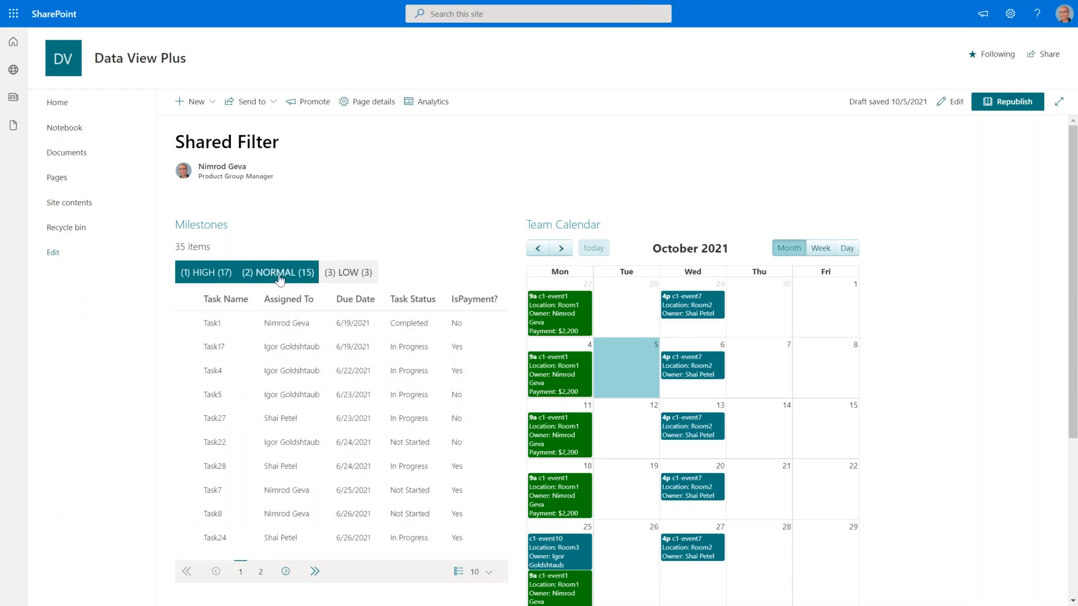
{"action": "left_click", "coordinate": [347, 274]}
{"action": "left_click", "coordinate": [219, 279]}
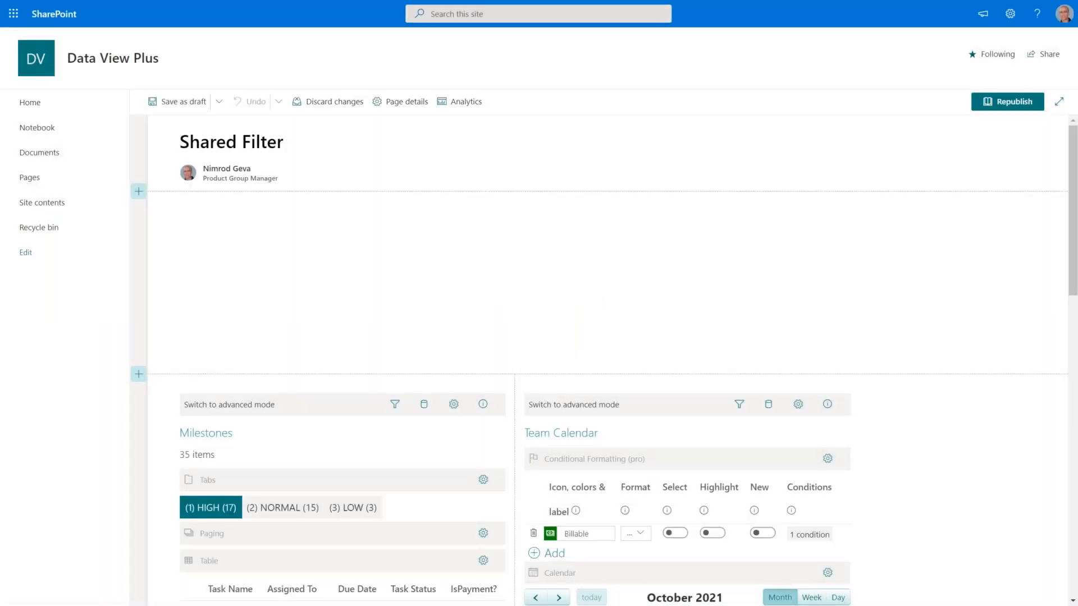
Insert a Shared Filter web part from Frequently used into the empty top section.
{"action": "mouse_move", "coordinate": [533, 329]}
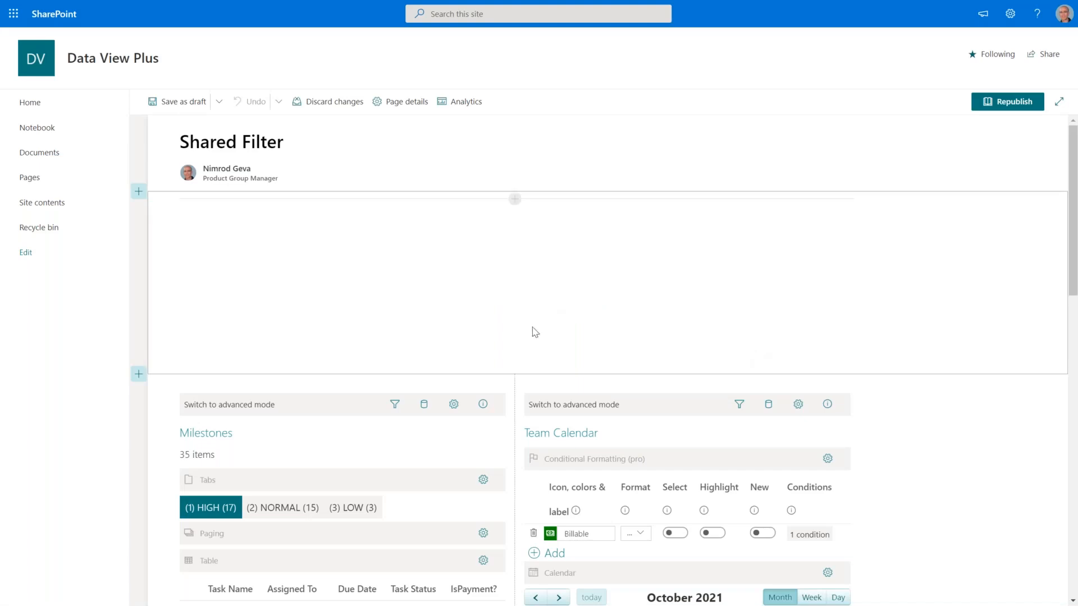
{"action": "left_click", "coordinate": [515, 199]}
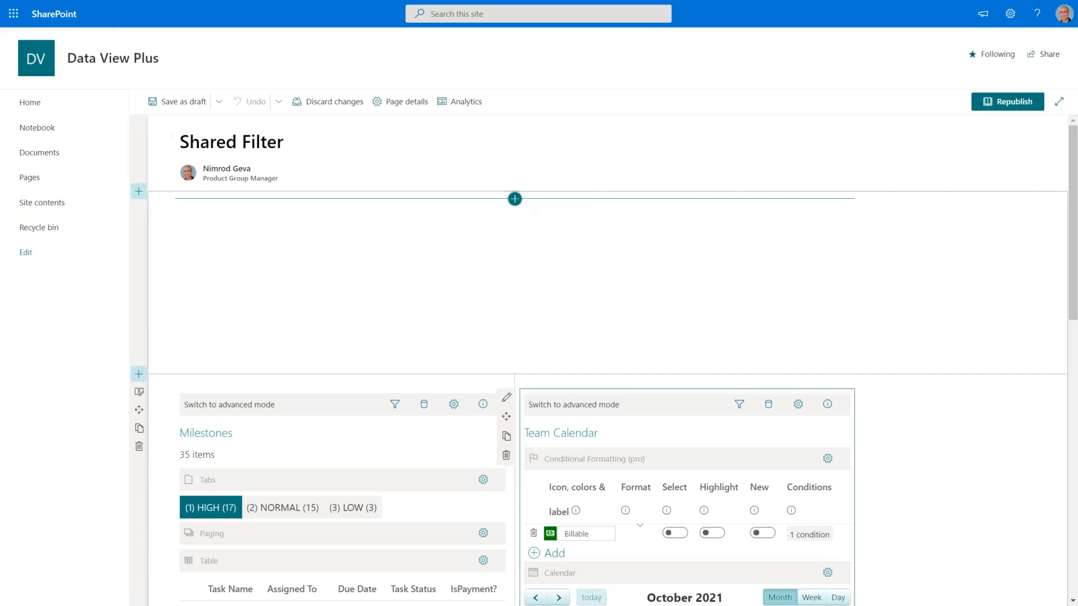
{"action": "left_click", "coordinate": [514, 200]}
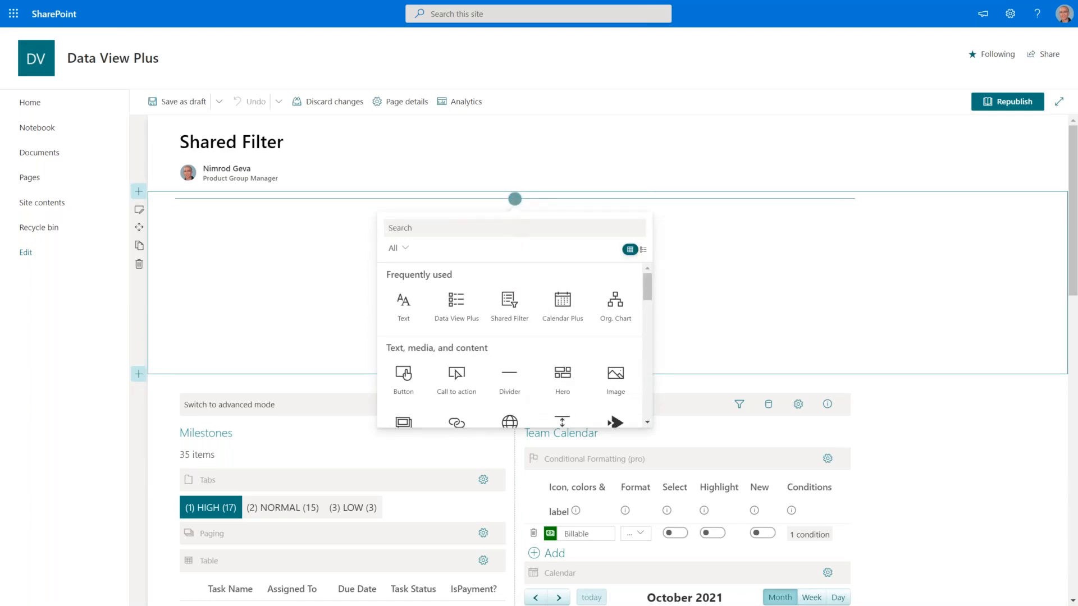
{"action": "left_click", "coordinate": [510, 303]}
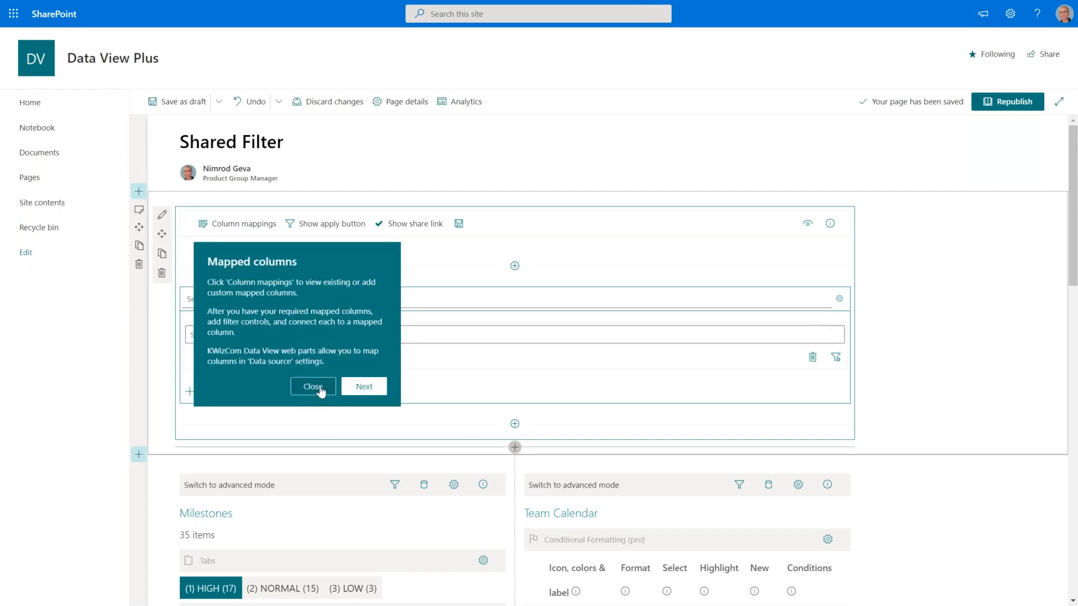
Dismiss the Mapped columns tip and save the page as a draft.
{"action": "left_click", "coordinate": [313, 387]}
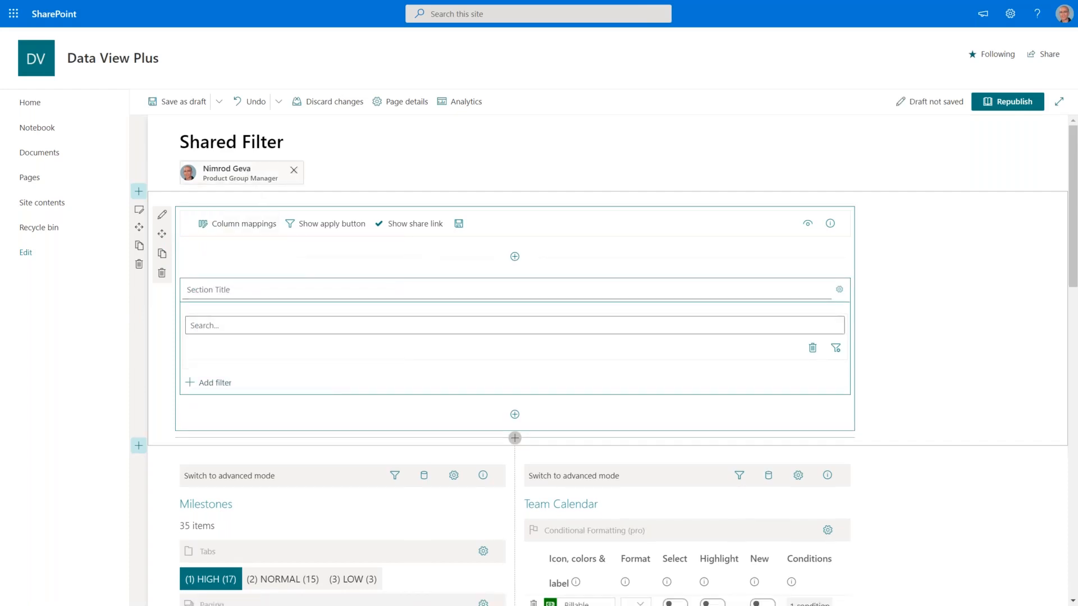
{"action": "left_click", "coordinate": [185, 102]}
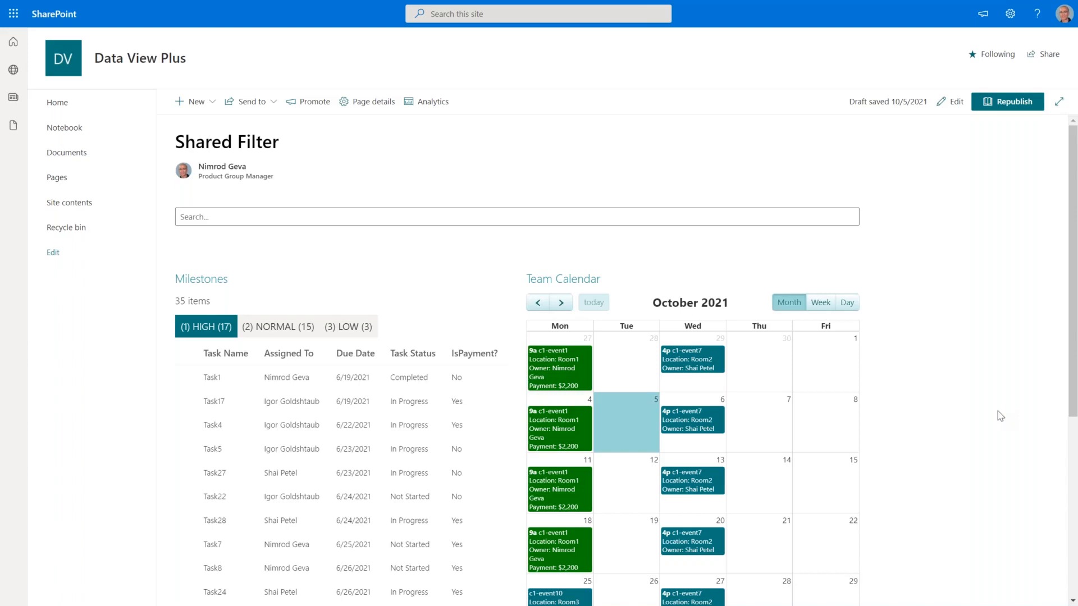
Enter a team member's name in the Shared Filter box, narrowing Milestones to 12 items and Team Calendar to their events.
{"action": "scroll", "coordinate": [1001, 416], "scroll_direction": "down", "scroll_amount": 1}
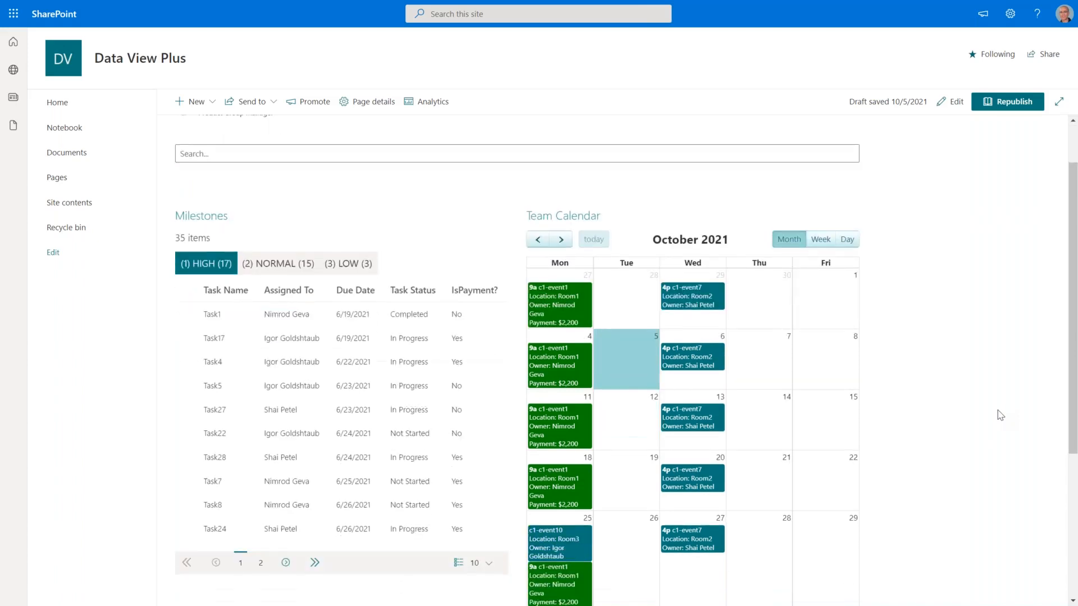
{"action": "scroll", "coordinate": [1000, 416], "scroll_direction": "up", "scroll_amount": 1}
{"action": "scroll", "coordinate": [1000, 415], "scroll_direction": "down", "scroll_amount": 1}
{"action": "left_click", "coordinate": [226, 152]}
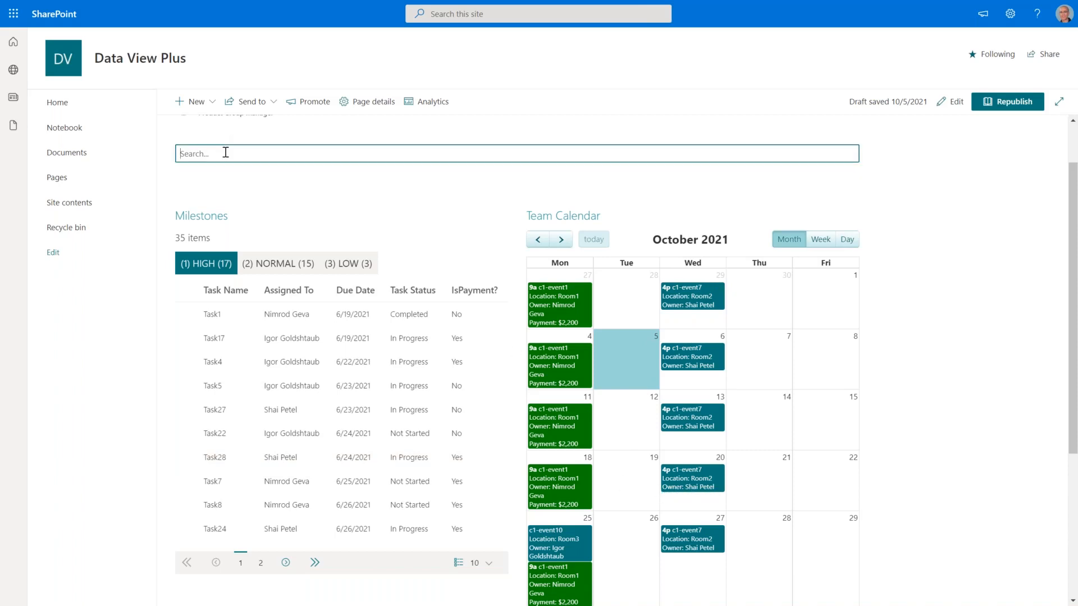
{"action": "type", "text": "shai"}
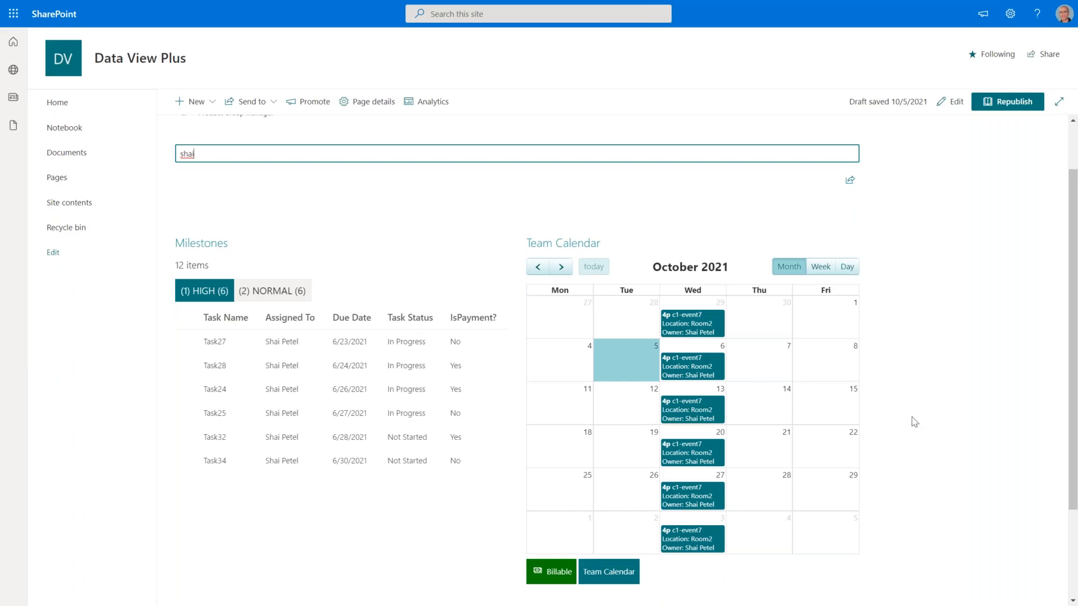
{"action": "scroll", "coordinate": [919, 428], "scroll_direction": "up", "scroll_amount": 1}
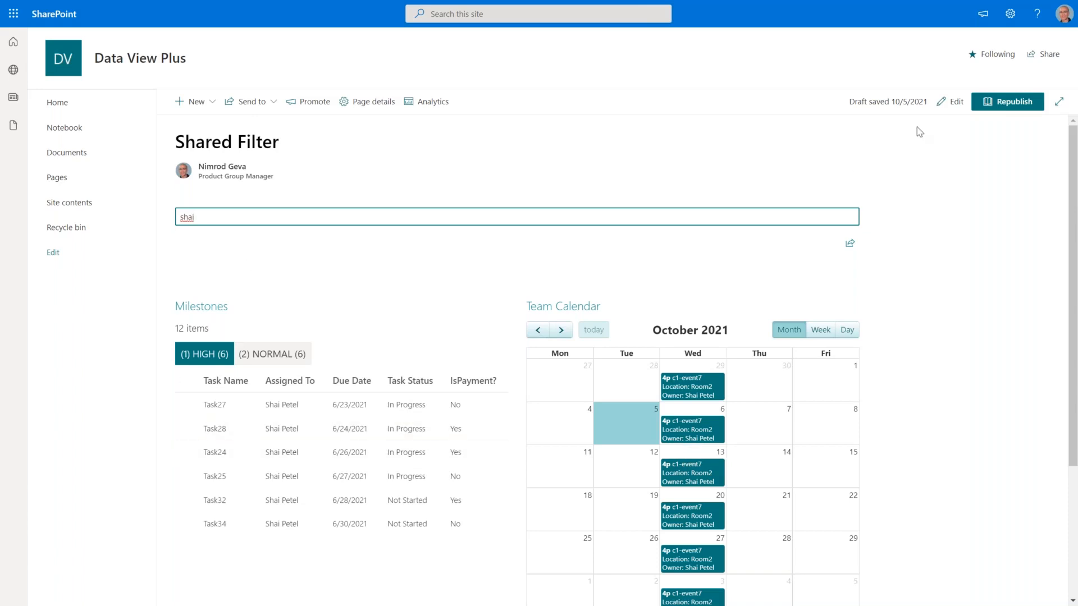
Switch the Shared Filter page into edit mode.
{"action": "left_click", "coordinate": [951, 105]}
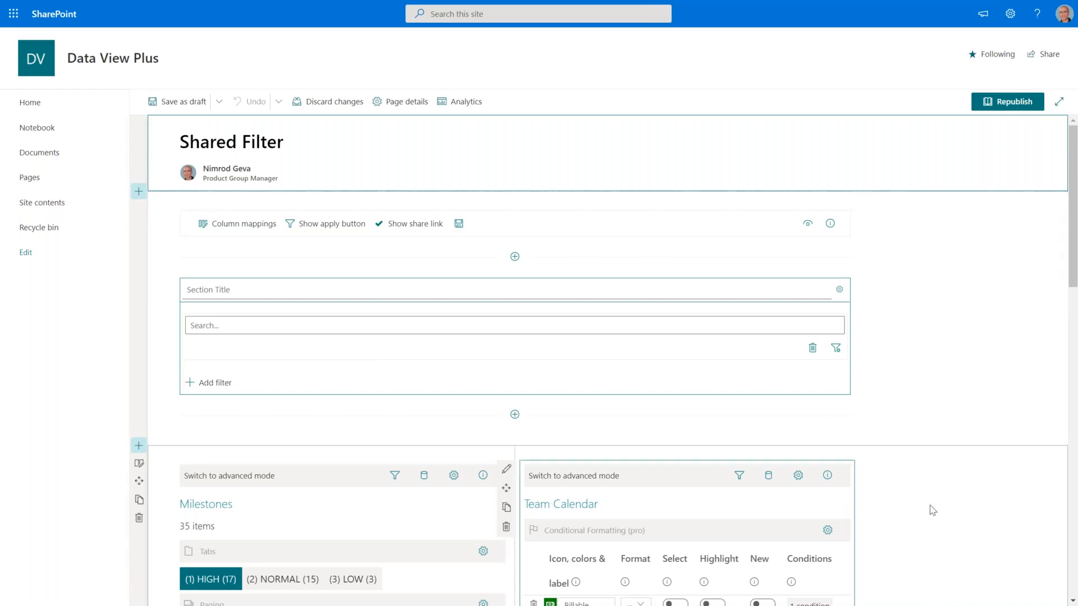
On the Shared Filter web part, add a custom column mapping and rename field_1 to Employee.
{"action": "left_click", "coordinate": [241, 227]}
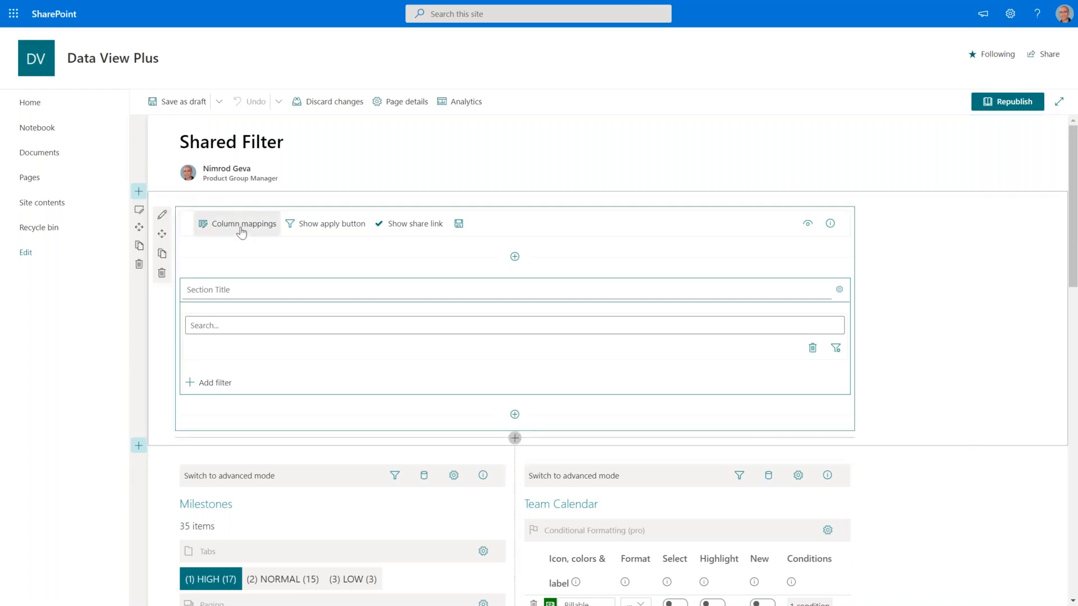
{"action": "left_click", "coordinate": [241, 227]}
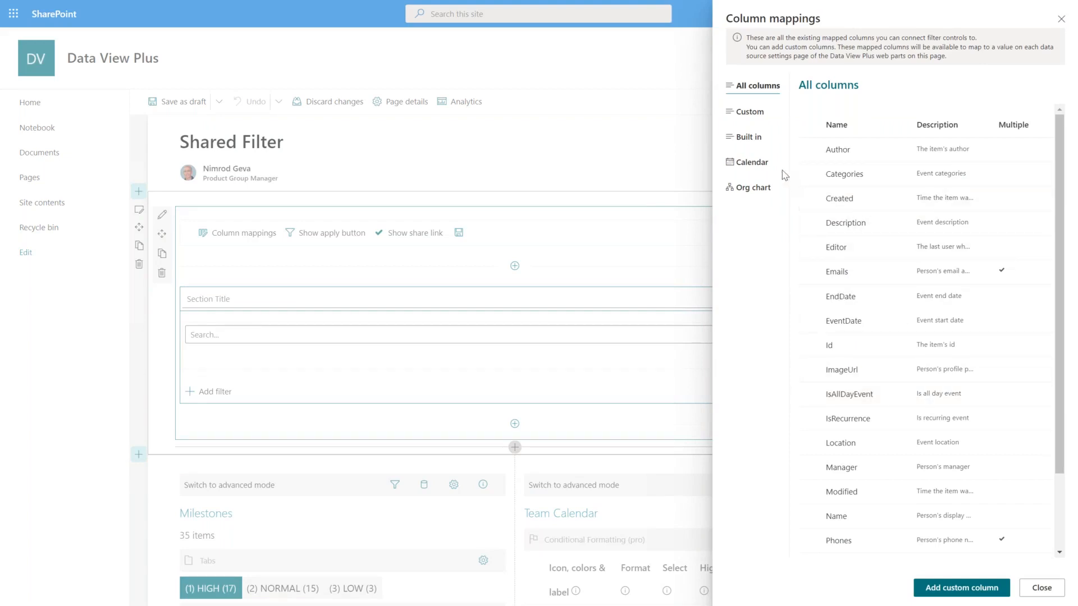
{"action": "left_click", "coordinate": [756, 115]}
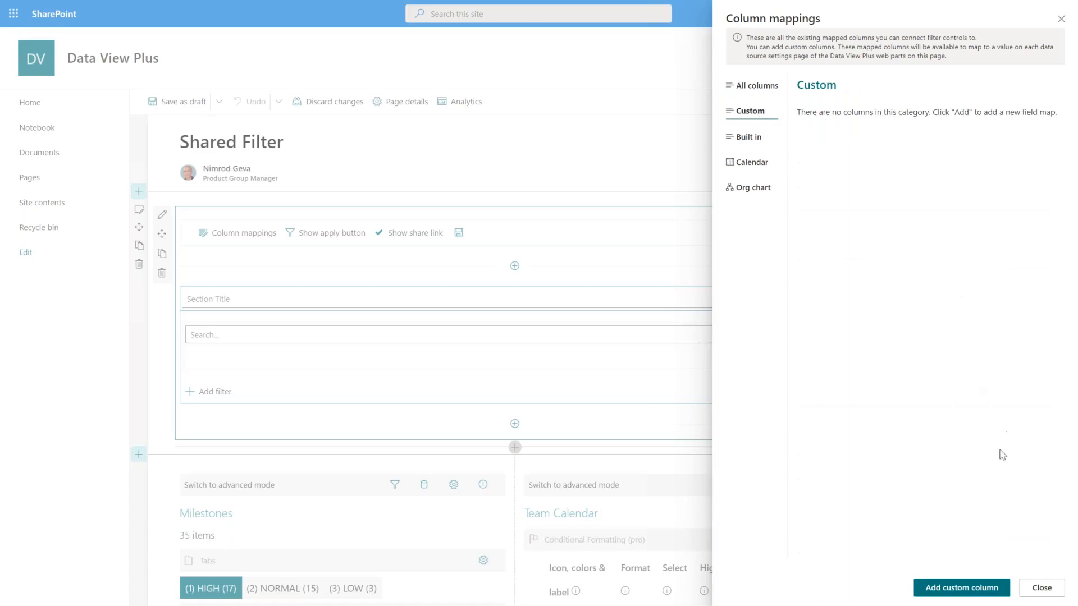
{"action": "left_click", "coordinate": [967, 587]}
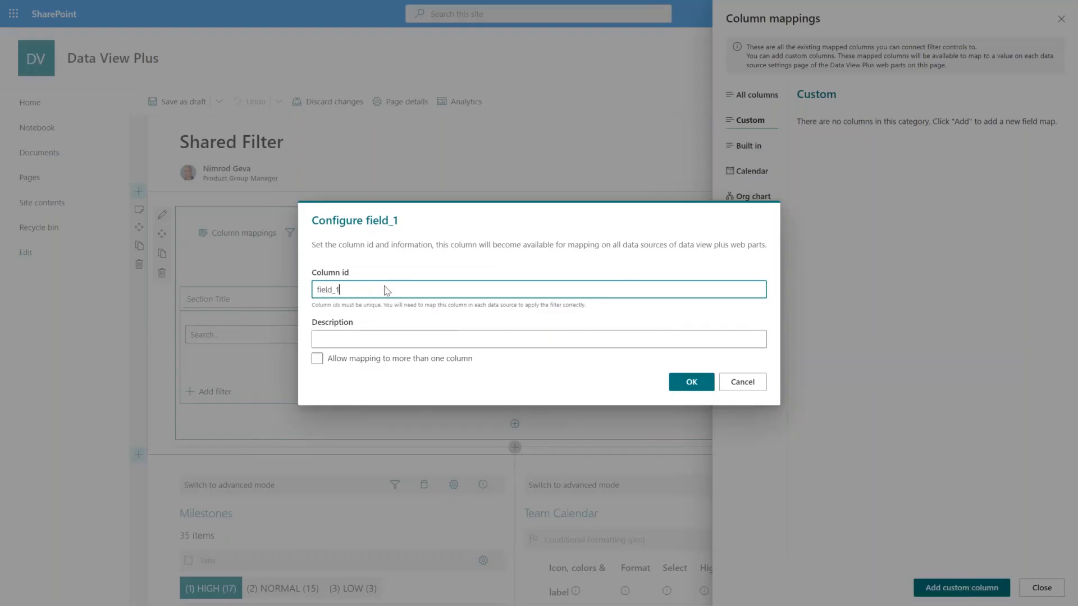
{"action": "left_click_drag", "start_coordinate": [387, 289], "coordinate": [314, 290]}
{"action": "type", "text": "Employee"}
{"action": "left_click", "coordinate": [692, 384]}
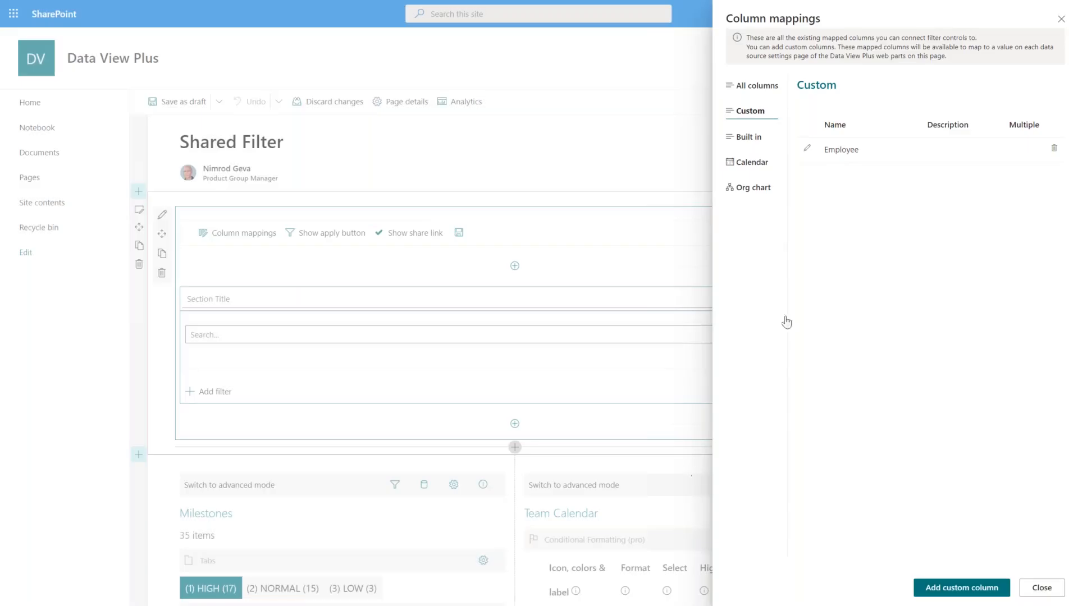
{"action": "left_click", "coordinate": [1036, 594]}
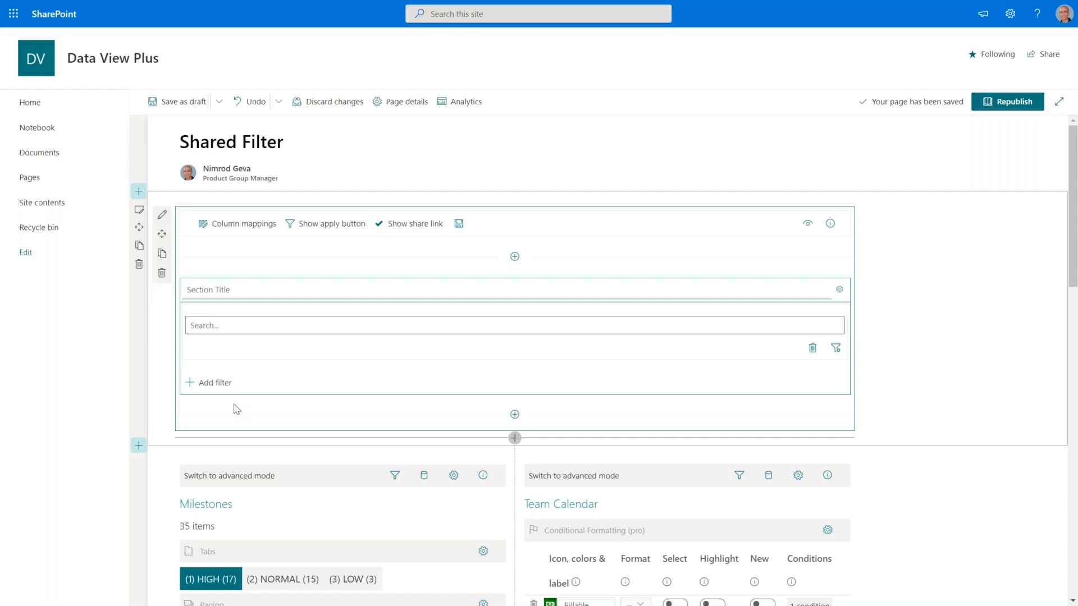
Name the first filter section 'Test Search' and add a new section named 'Advanced Filter' below it.
{"action": "left_click", "coordinate": [268, 294]}
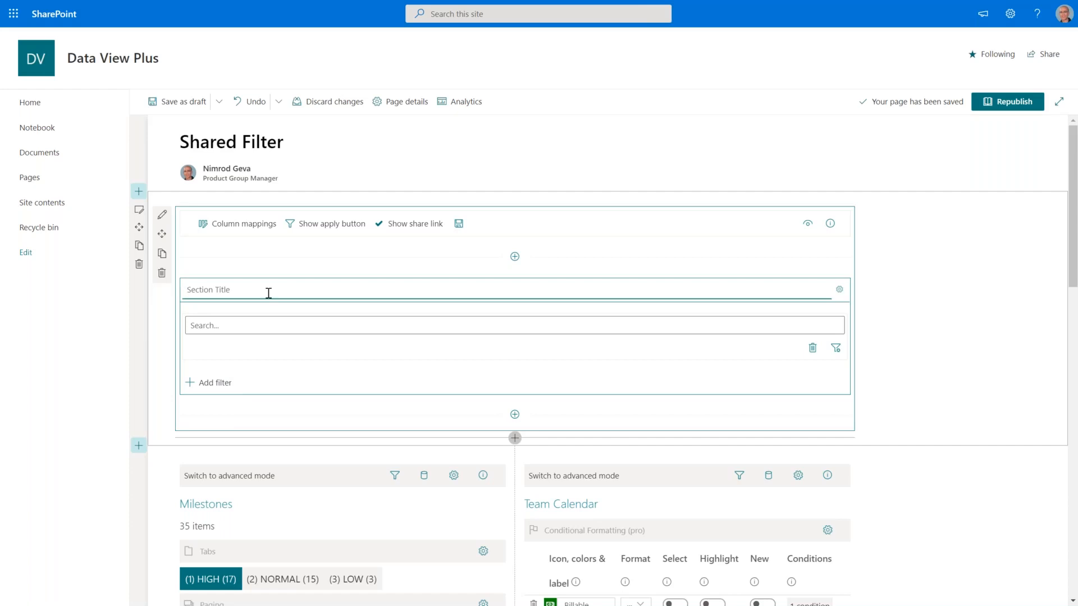
{"action": "type", "text": "Test Search"}
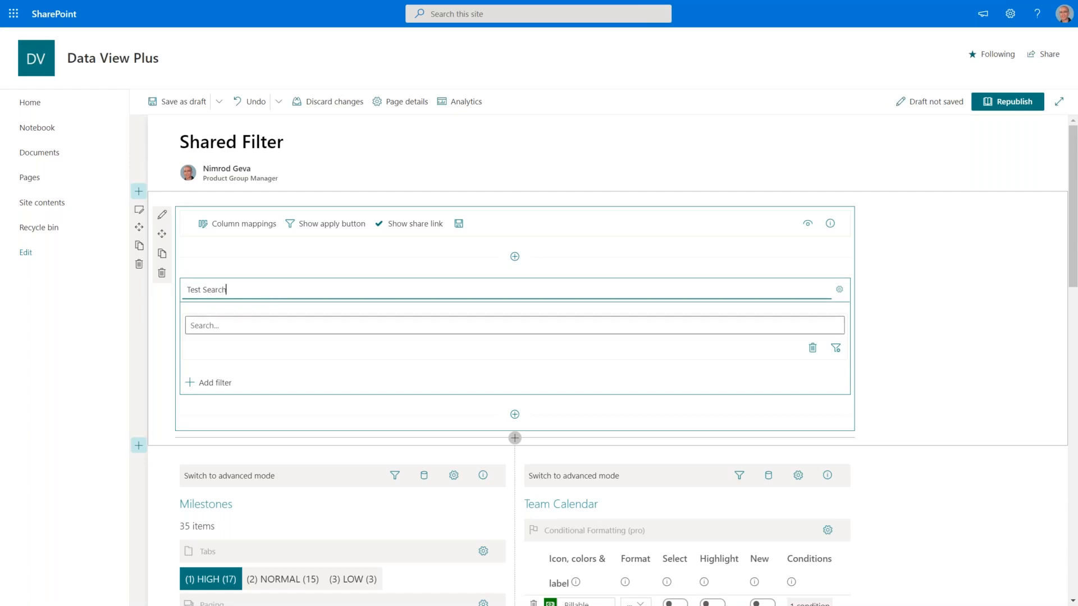
{"action": "left_click", "coordinate": [514, 415]}
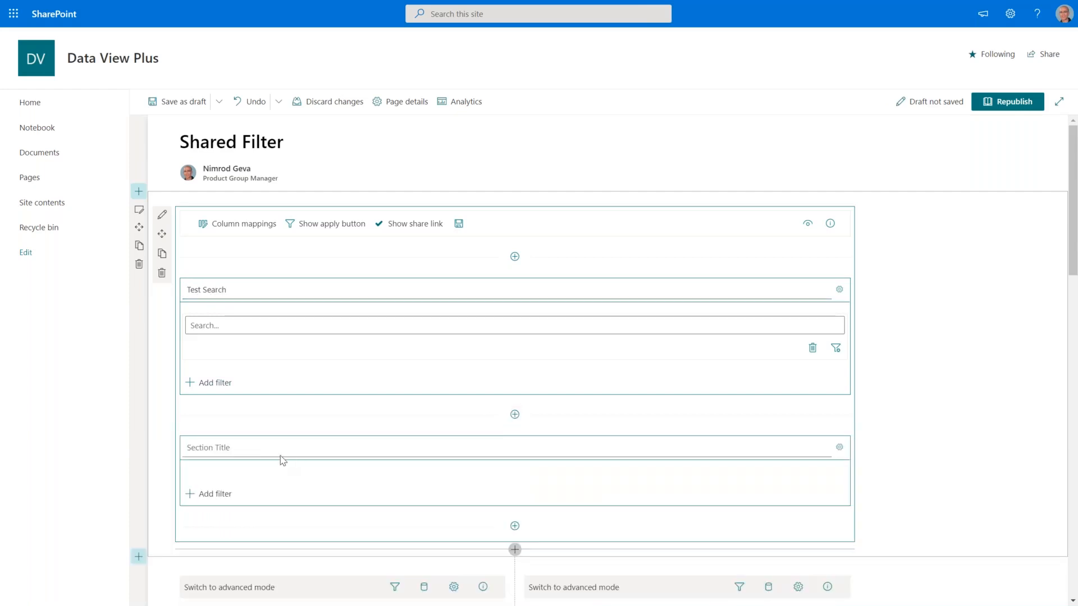
{"action": "left_click", "coordinate": [258, 448]}
{"action": "type", "text": "Advan"}
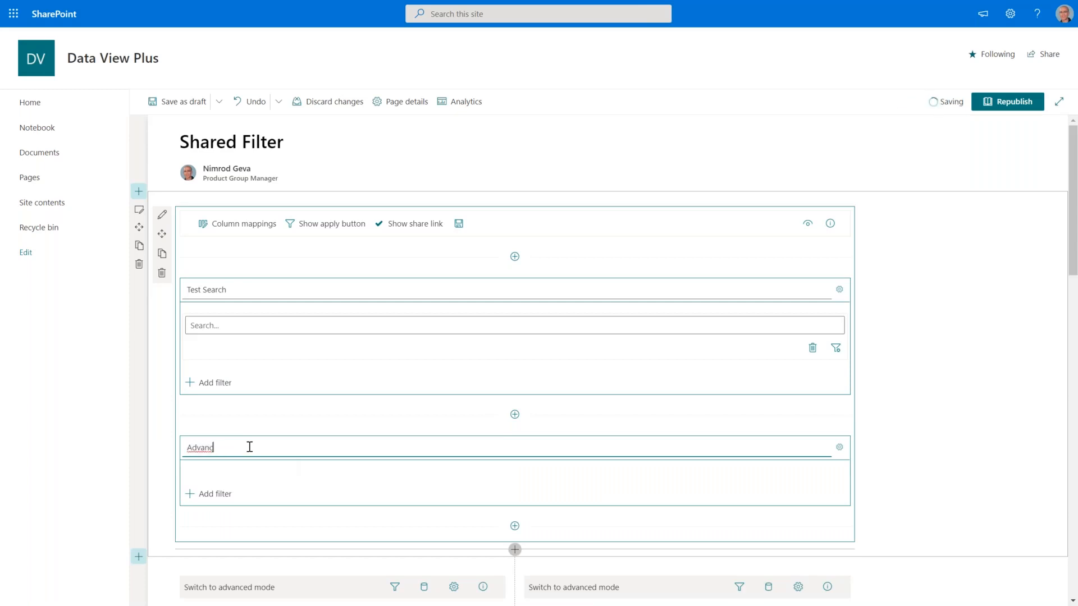
{"action": "type", "text": "ced Filter"}
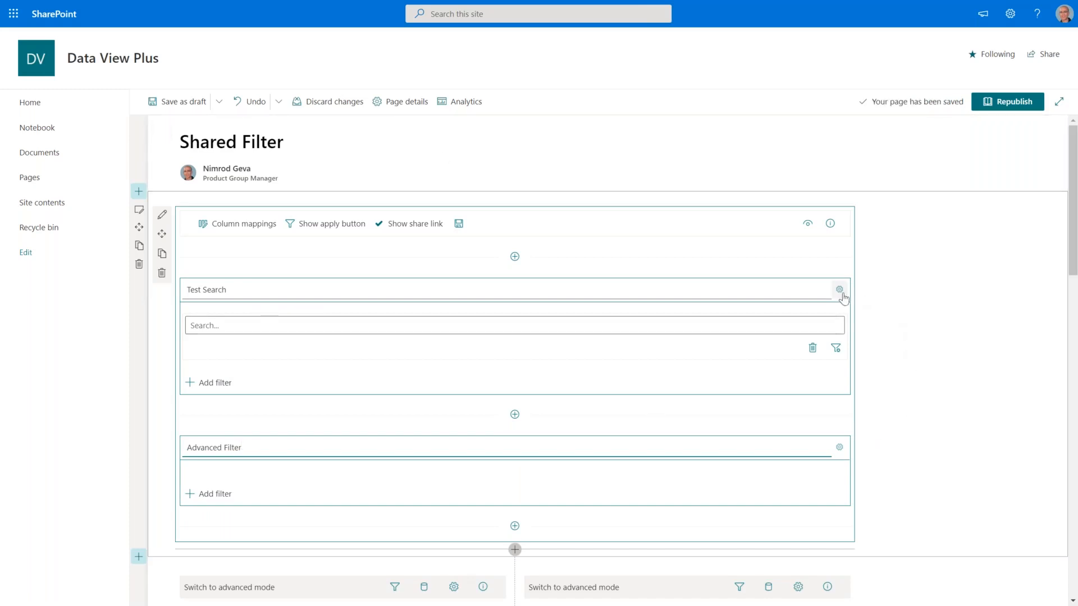
{"action": "left_click", "coordinate": [841, 296]}
{"action": "left_click", "coordinate": [842, 296]}
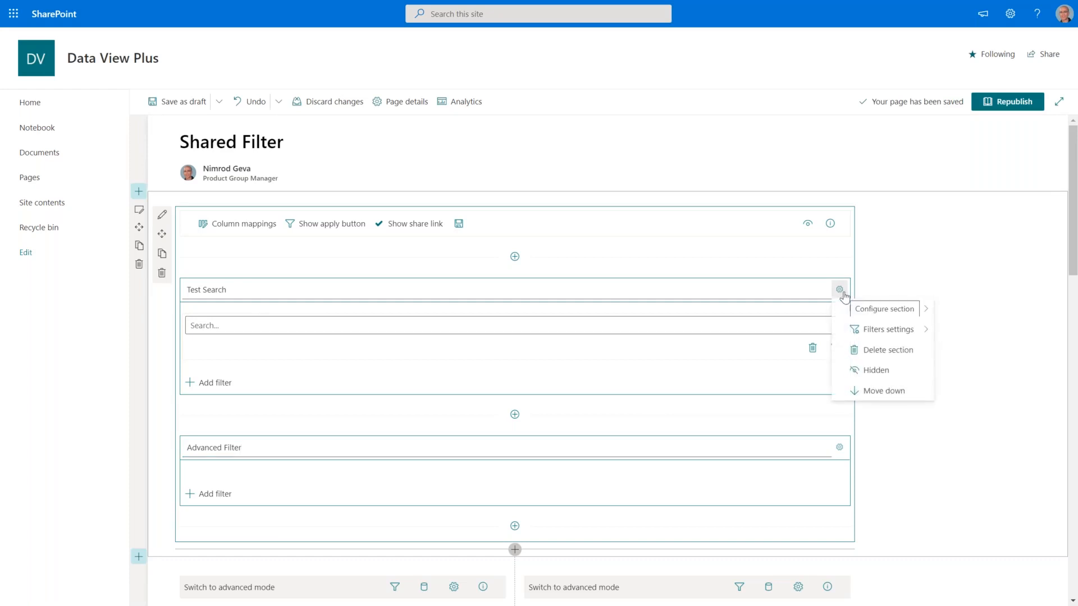
{"action": "mouse_move", "coordinate": [878, 310]}
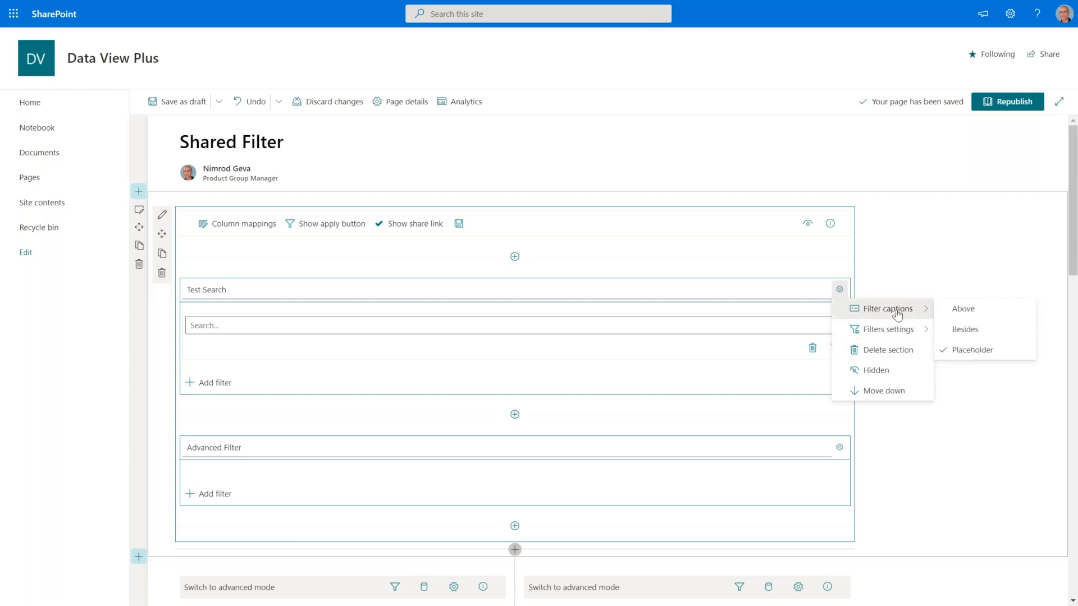
{"action": "mouse_move", "coordinate": [896, 334]}
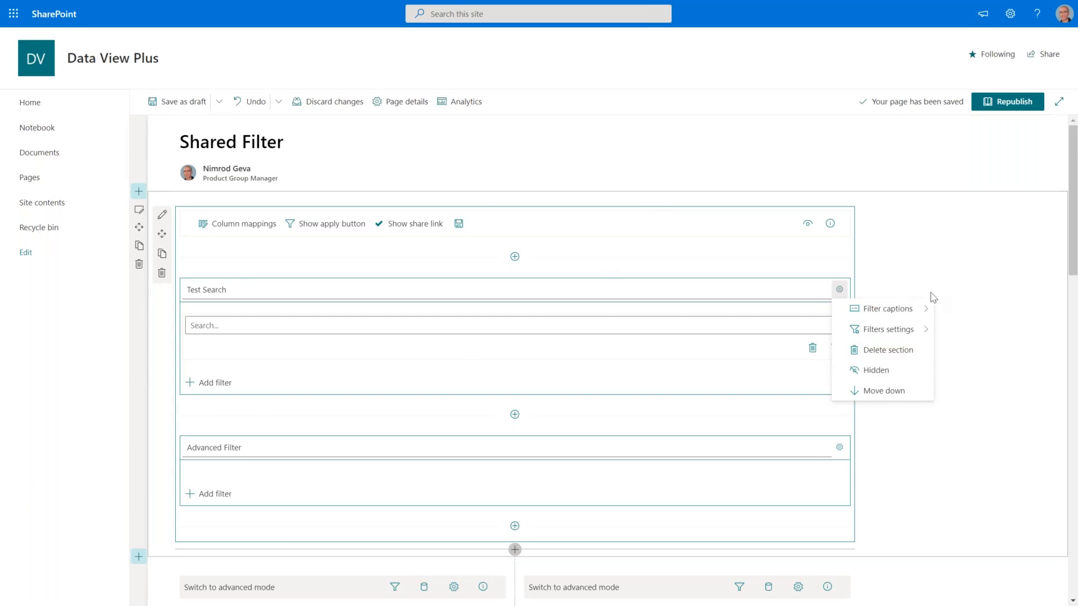
{"action": "left_click", "coordinate": [916, 466]}
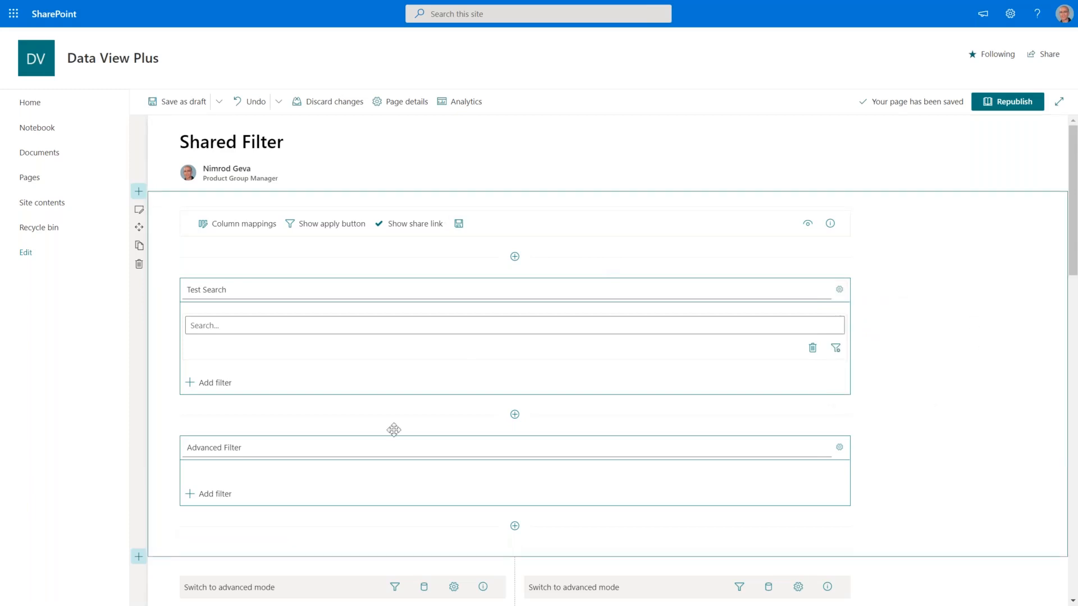
Under Advanced Filter, add an Employee-captioned filter on the Employee column as a User picker without the Myself option.
{"action": "scroll", "coordinate": [309, 433], "scroll_direction": "down", "scroll_amount": 1}
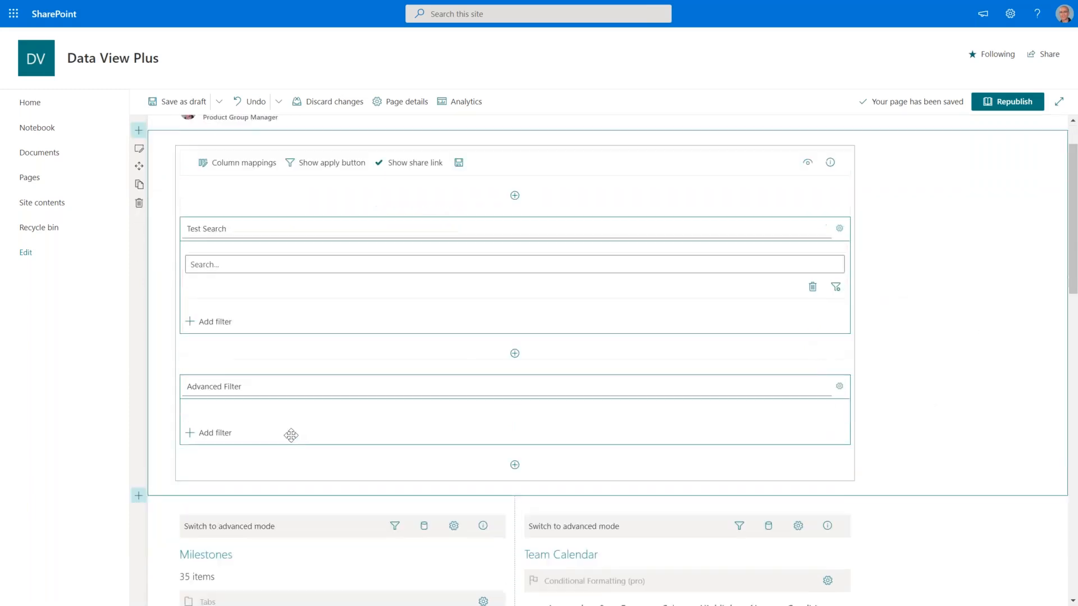
{"action": "left_click", "coordinate": [225, 432]}
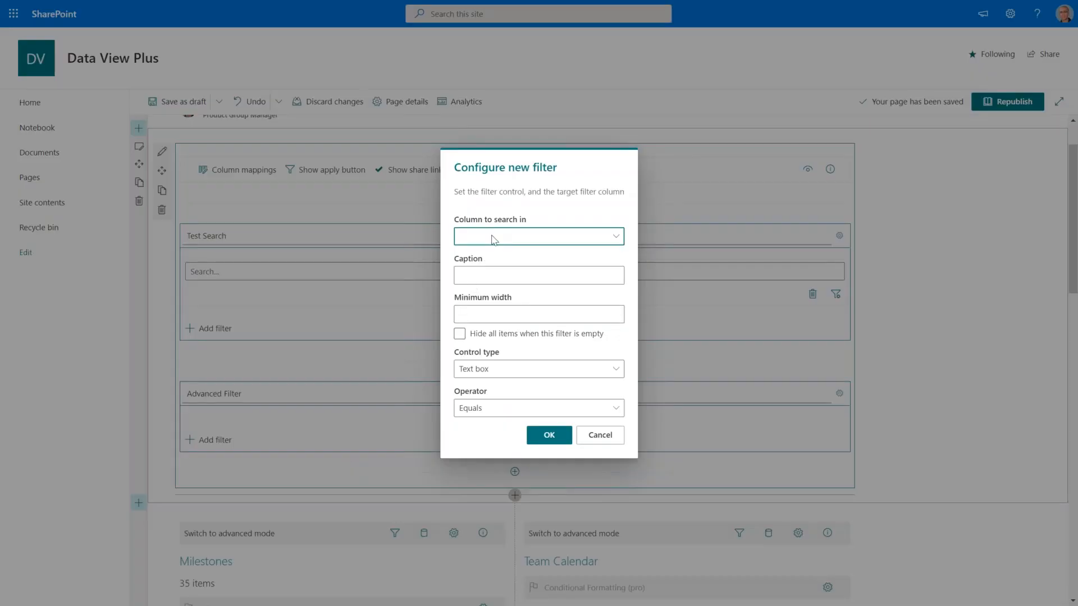
{"action": "left_click", "coordinate": [494, 240]}
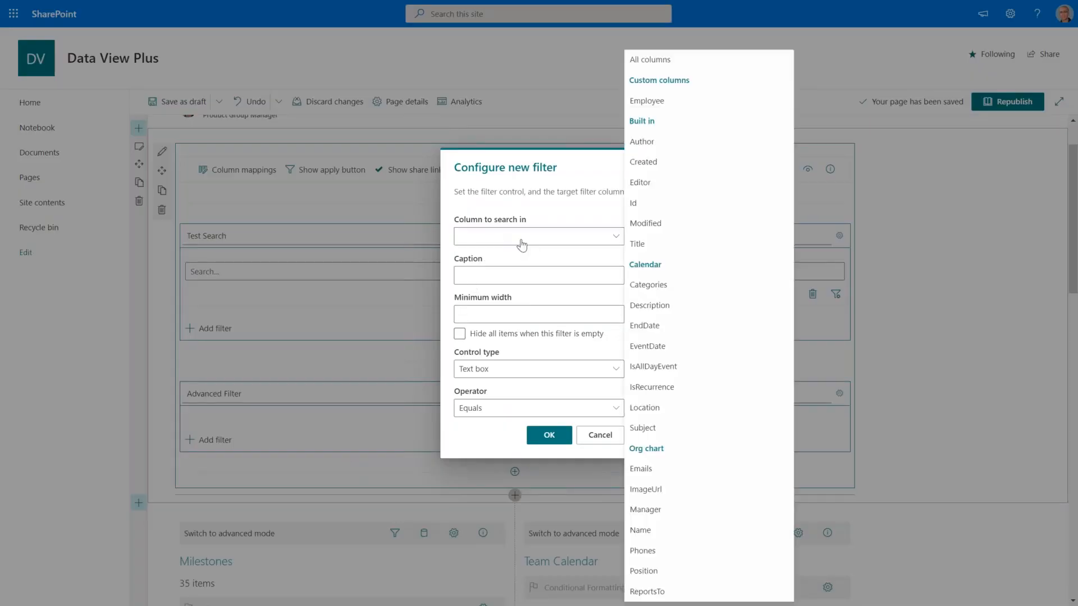
{"action": "left_click", "coordinate": [646, 102]}
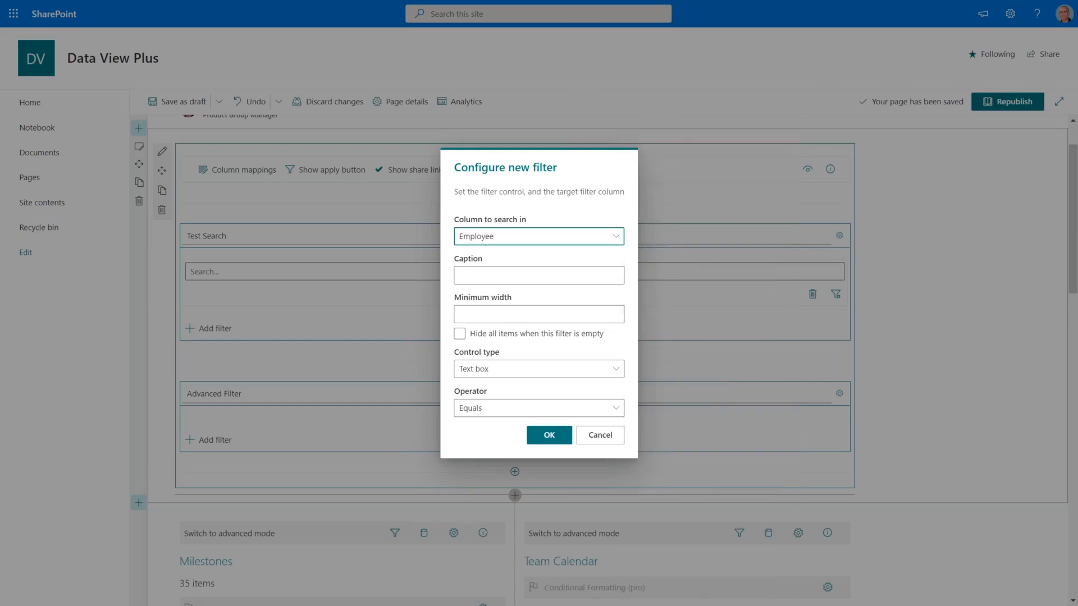
{"action": "left_click", "coordinate": [505, 273]}
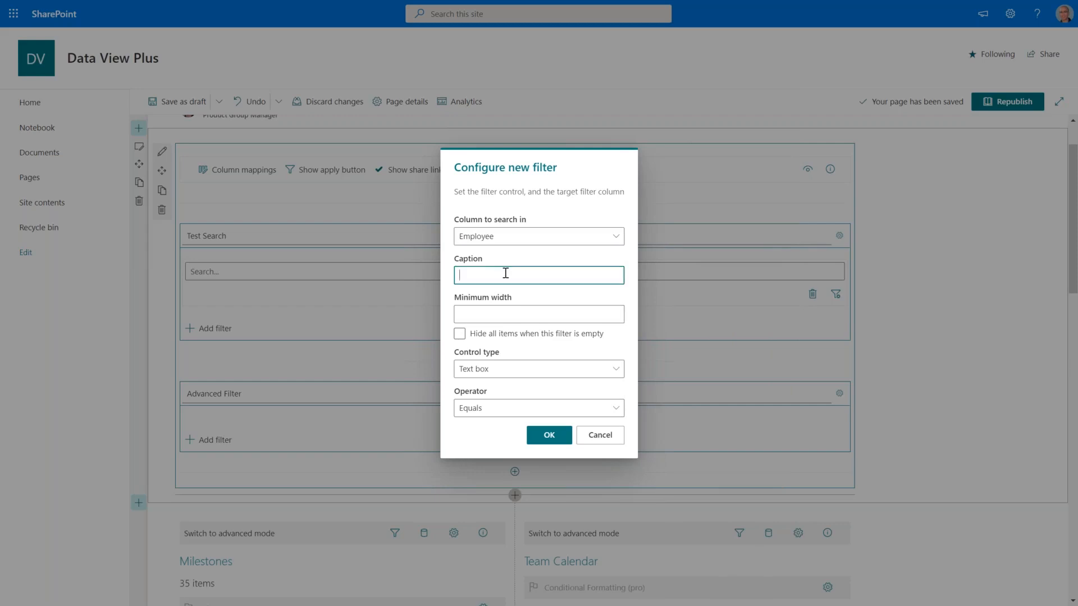
{"action": "type", "text": "Employee"}
{"action": "left_click", "coordinate": [521, 369]}
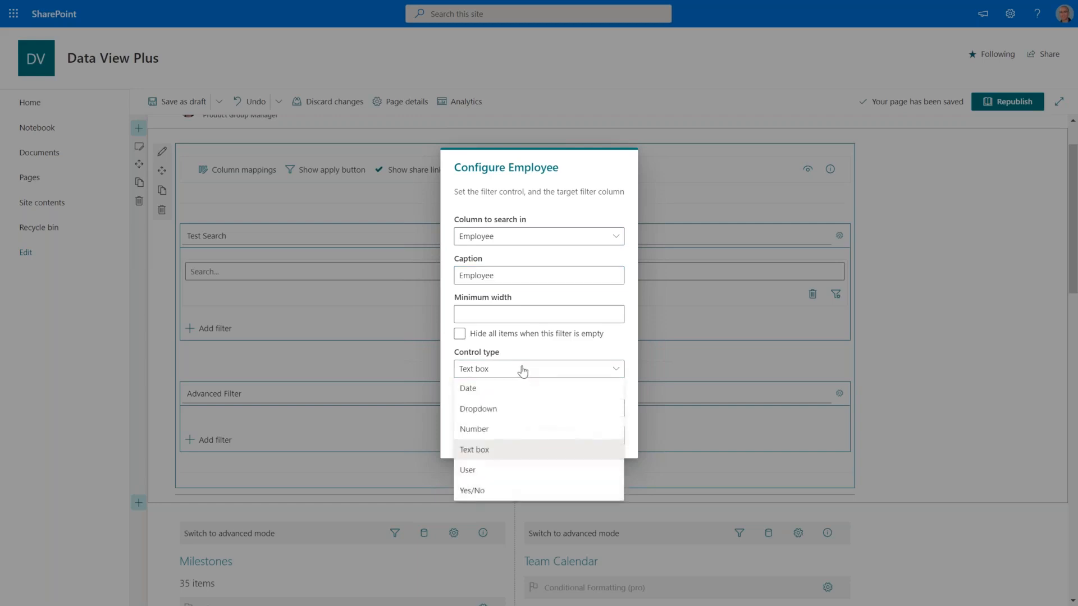
{"action": "left_click", "coordinate": [487, 472]}
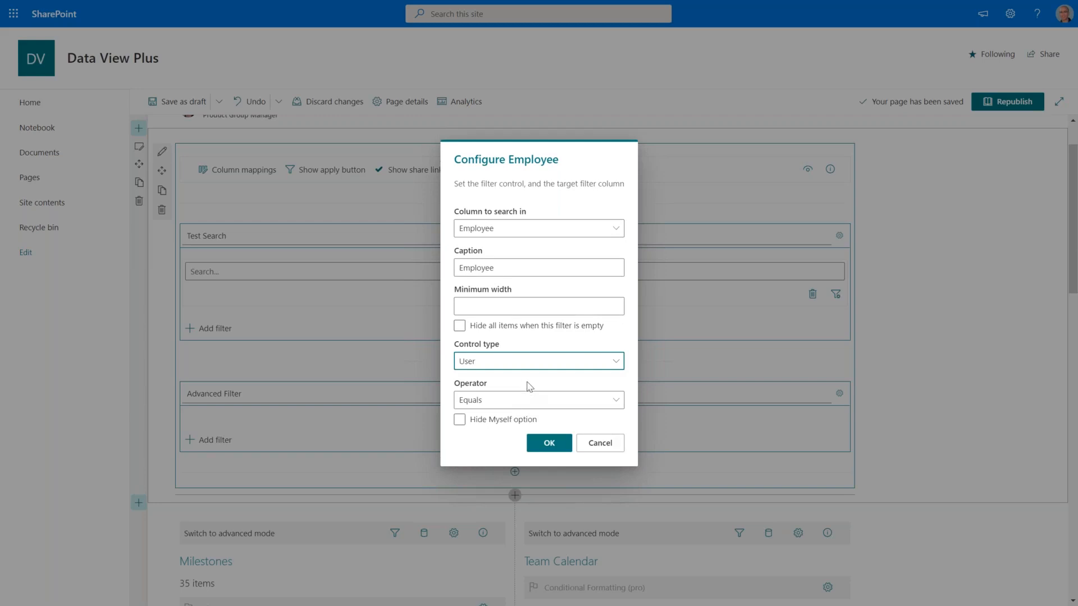
{"action": "left_click", "coordinate": [476, 422]}
Confirm the Employee filter, then test it by searching for a team member and picking the suggestion.
{"action": "left_click", "coordinate": [542, 442]}
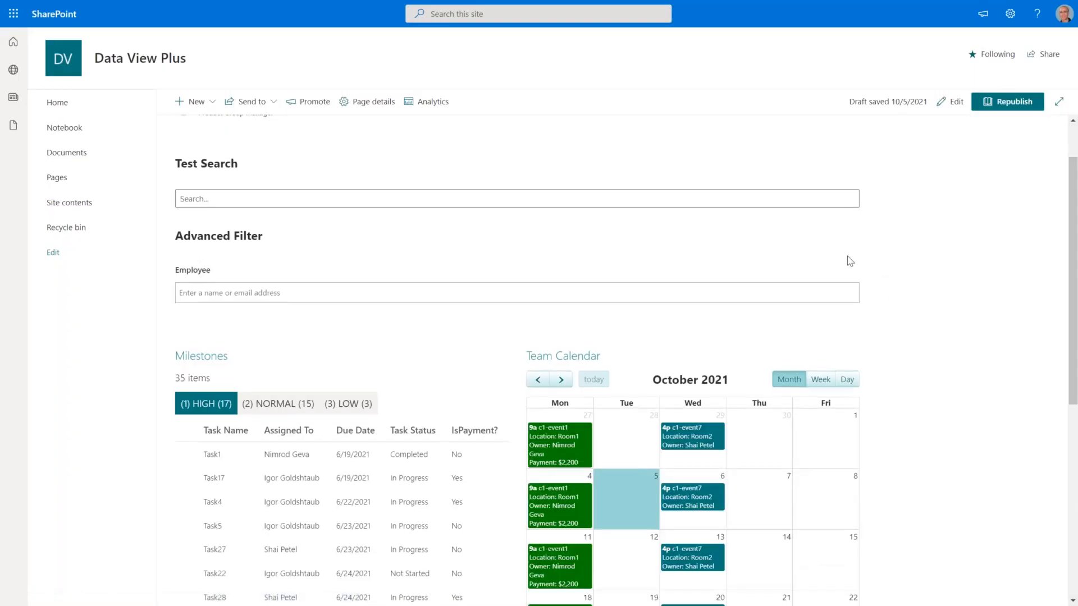
{"action": "left_click", "coordinate": [247, 291]}
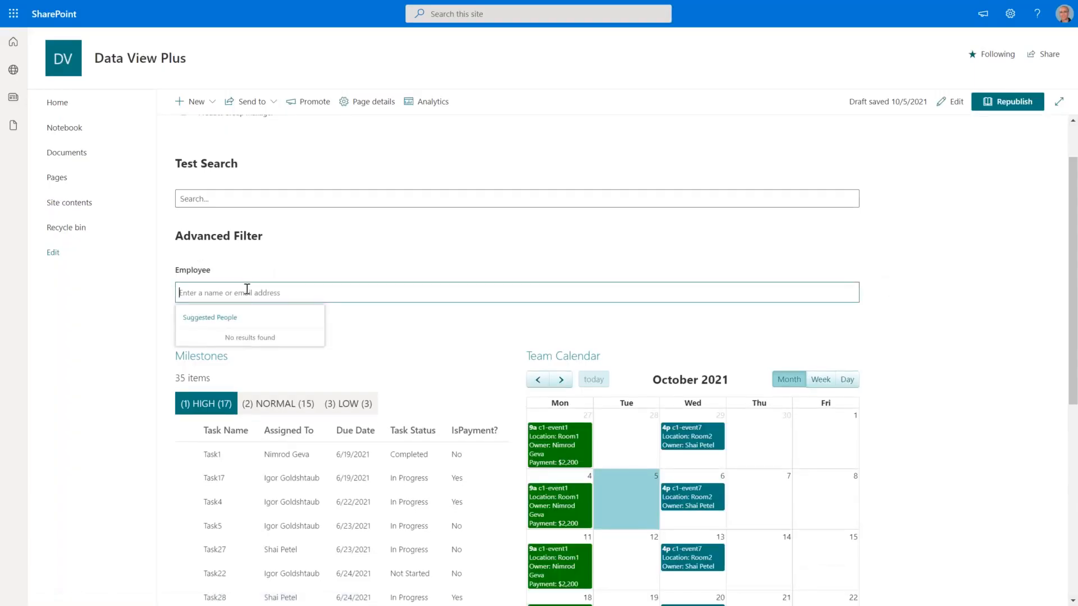
{"action": "type", "text": "sha"}
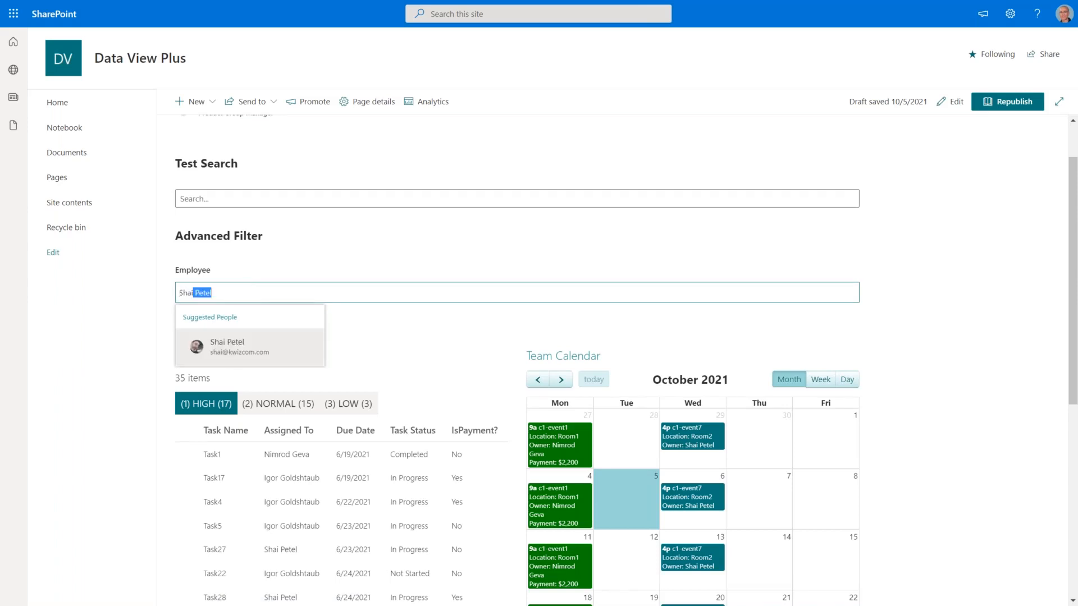
{"action": "left_click", "coordinate": [243, 342]}
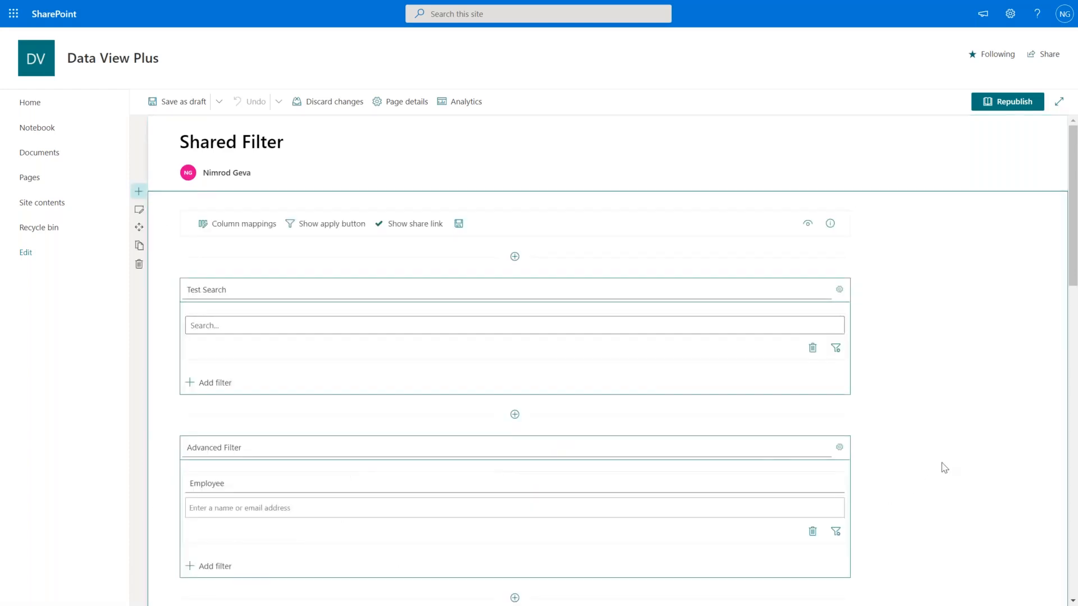
In the Milestones Tasks data source, map dvp_Employee to Assigned To.
{"action": "scroll", "coordinate": [944, 467], "scroll_direction": "down", "scroll_amount": 5}
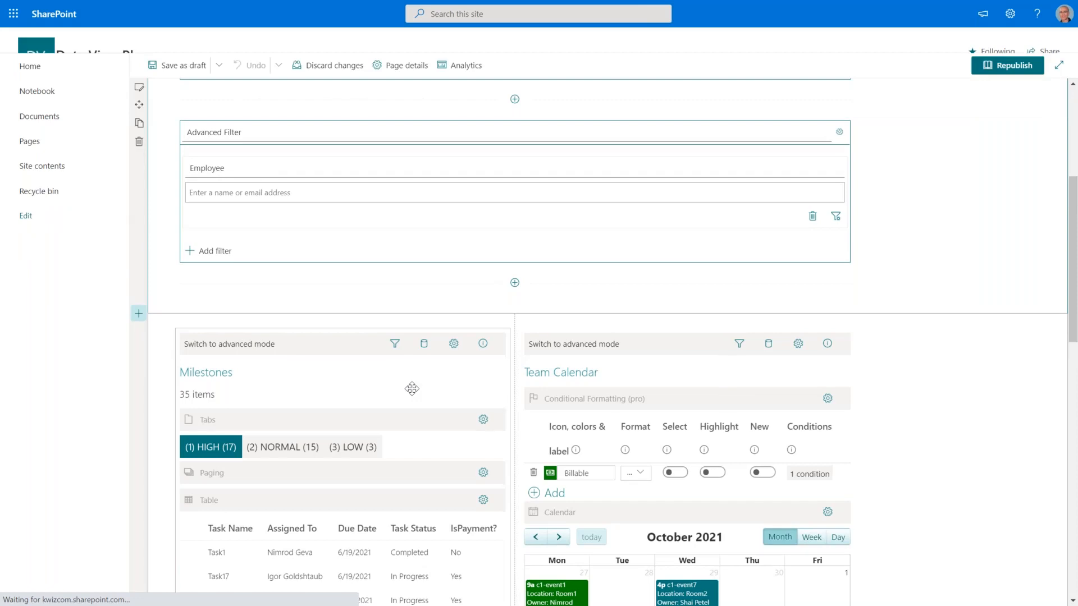
{"action": "scroll", "coordinate": [411, 388], "scroll_direction": "down", "scroll_amount": 4}
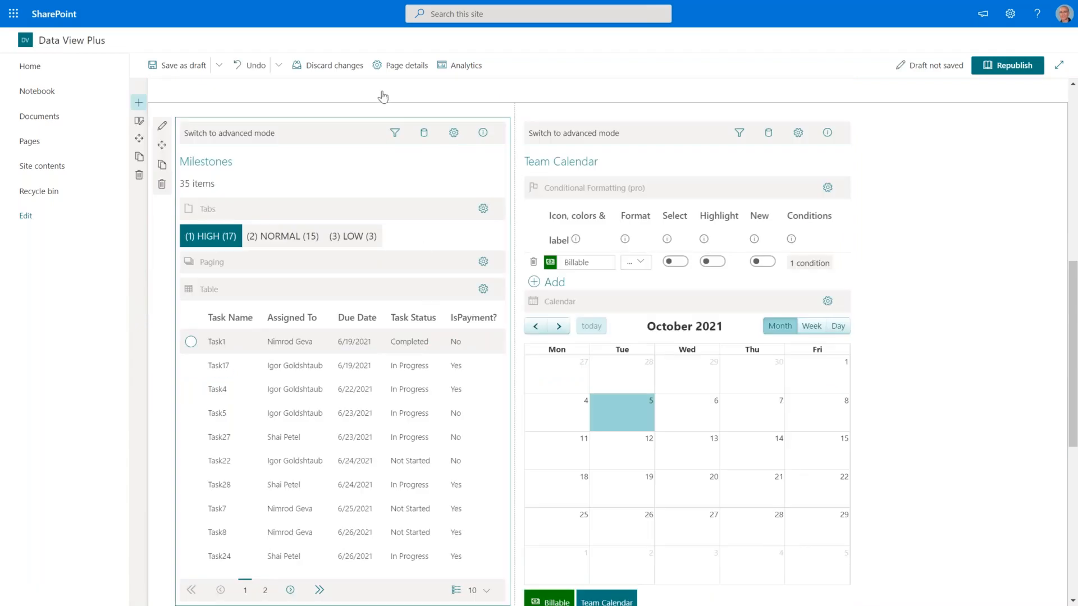
{"action": "left_click", "coordinate": [424, 133]}
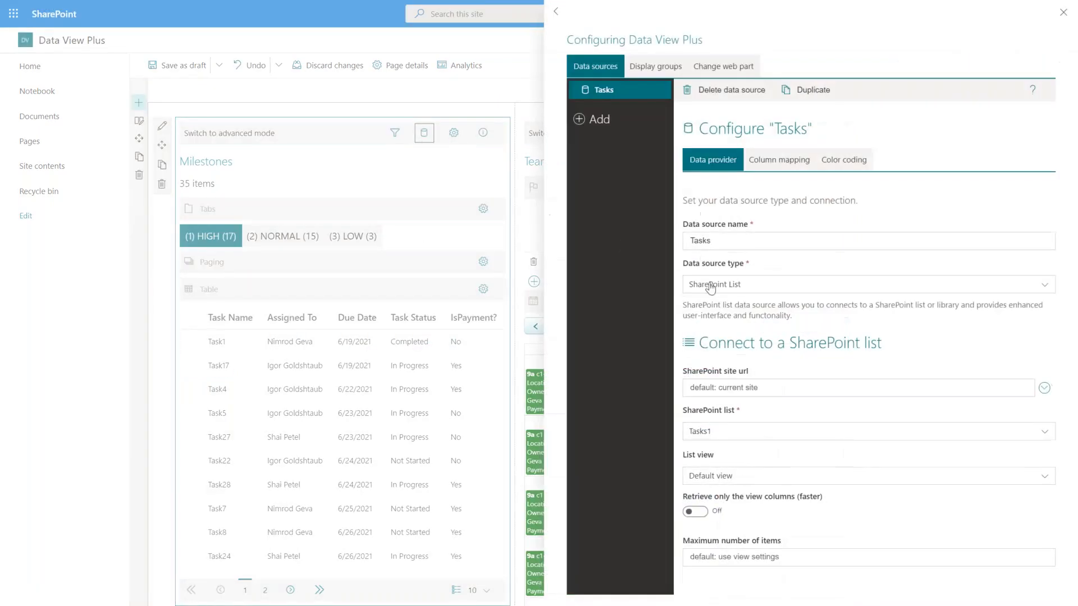
{"action": "left_click", "coordinate": [785, 169]}
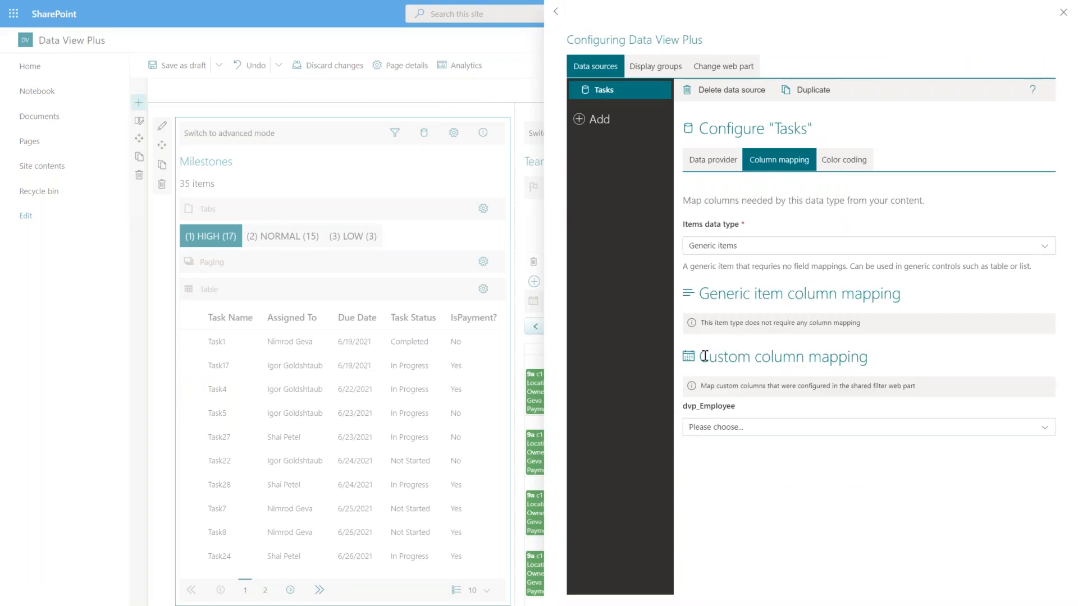
{"action": "left_click_drag", "start_coordinate": [708, 355], "coordinate": [868, 357]}
{"action": "left_click_drag", "start_coordinate": [736, 406], "coordinate": [691, 410]}
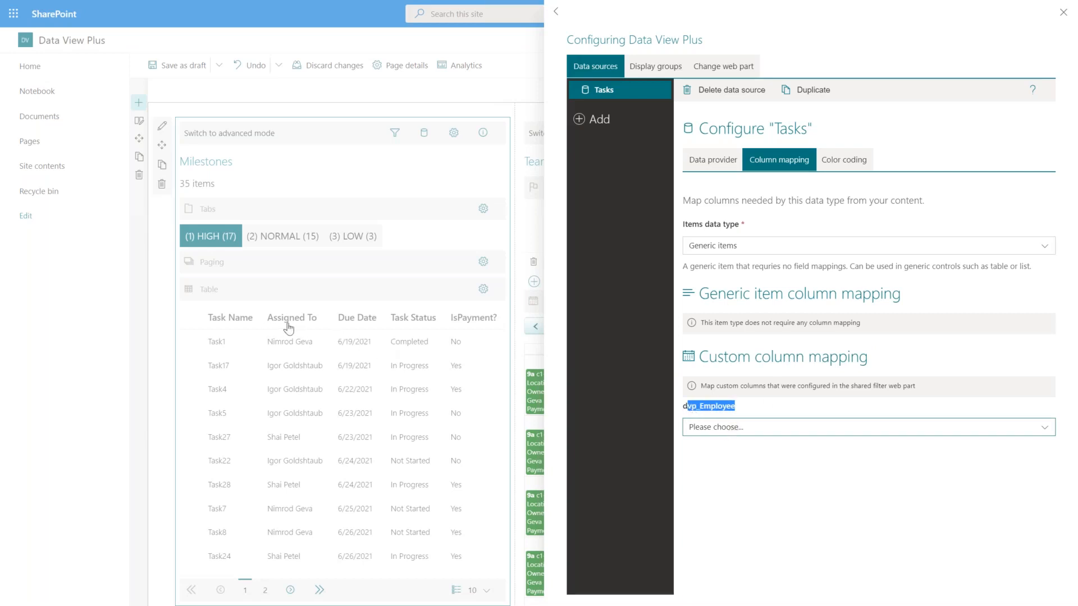
{"action": "left_click", "coordinate": [748, 431]}
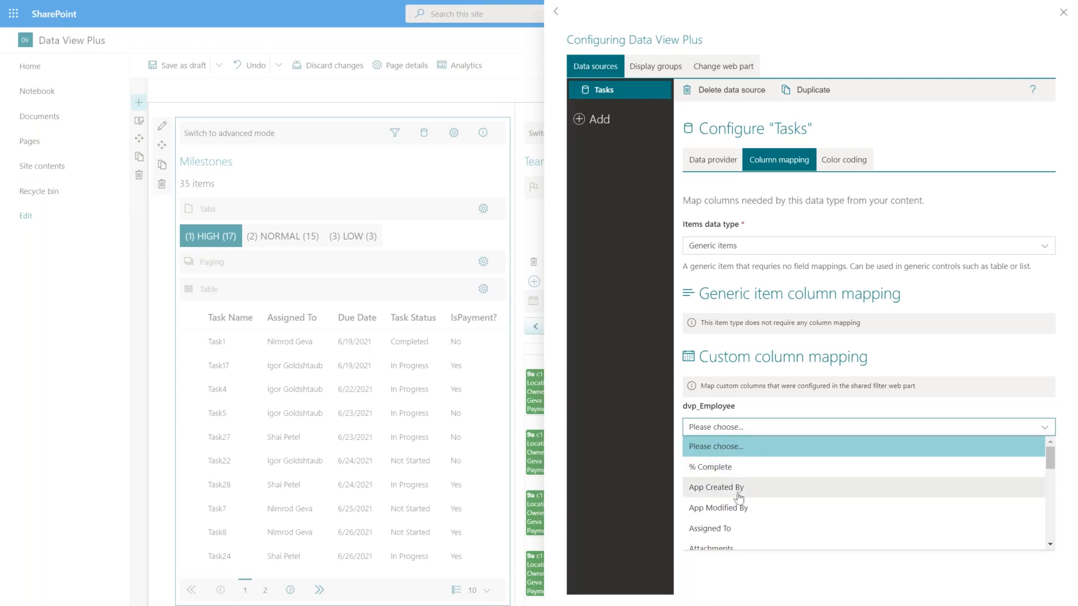
{"action": "left_click", "coordinate": [730, 529]}
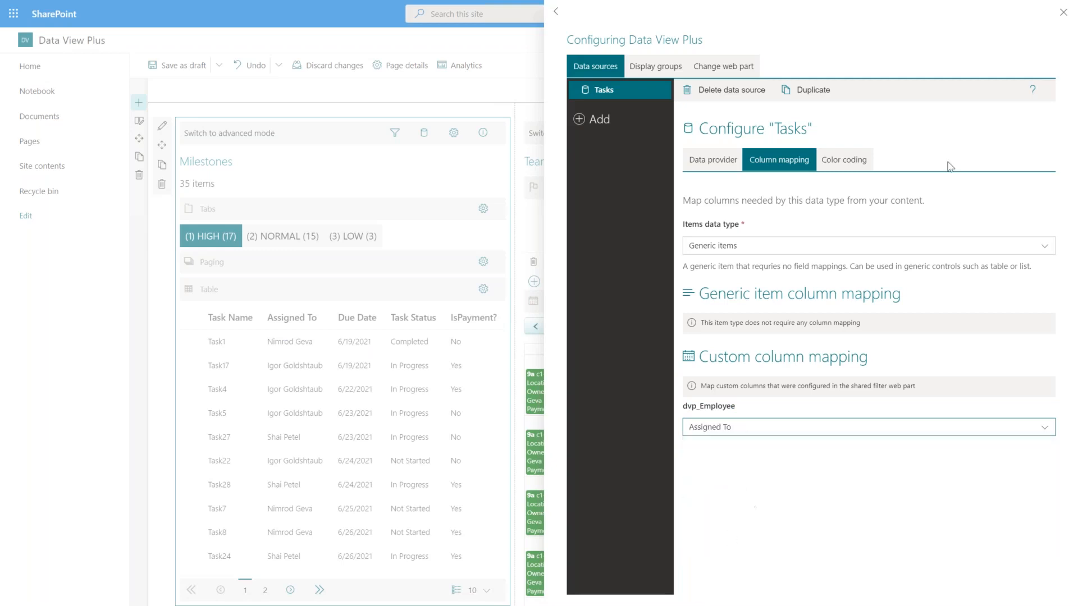
{"action": "left_click", "coordinate": [1063, 16]}
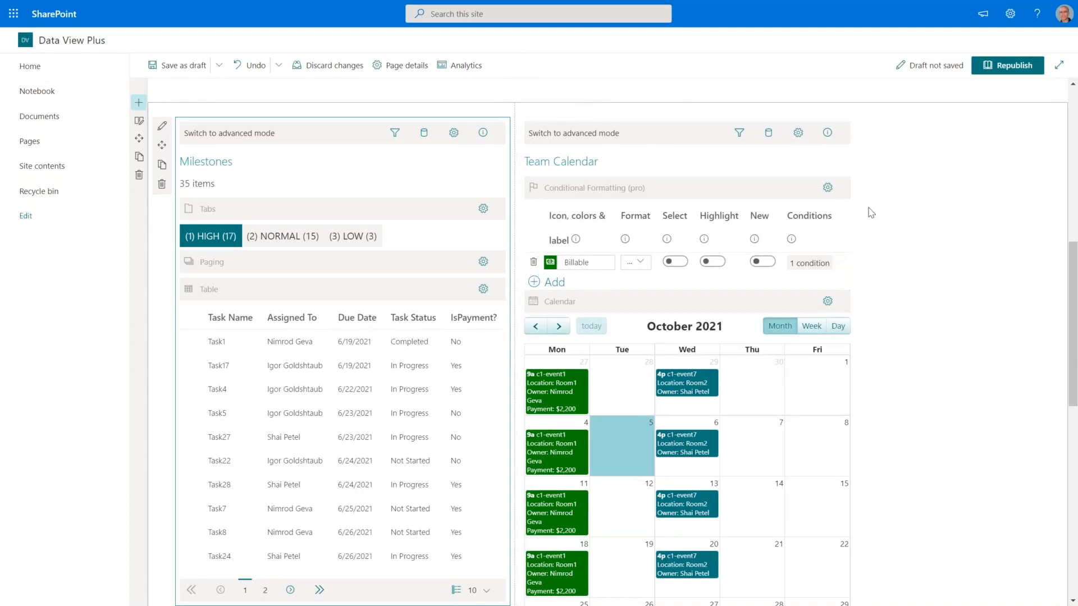
In the Team Calendar data source, map dvp_Employee to Owner.
{"action": "scroll", "coordinate": [771, 133], "scroll_direction": "down", "scroll_amount": 1}
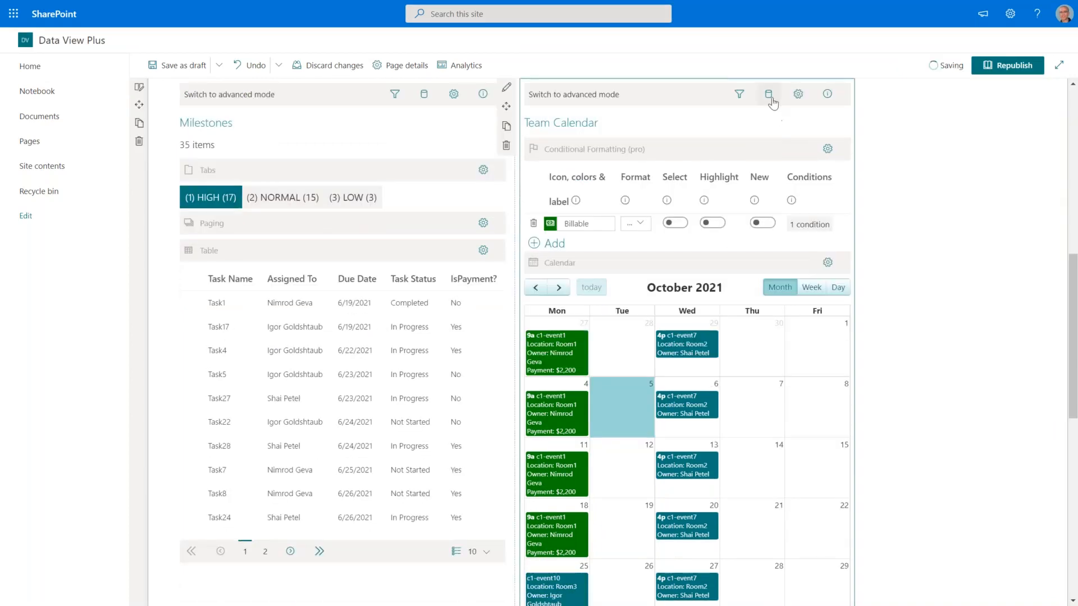
{"action": "left_click", "coordinate": [770, 97]}
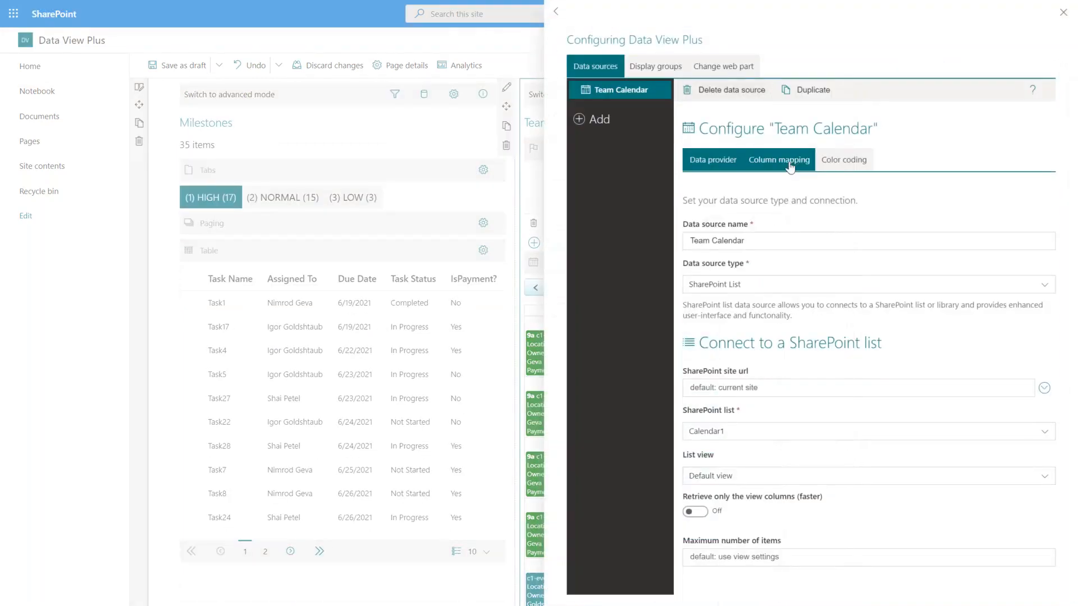
{"action": "left_click", "coordinate": [780, 162]}
{"action": "scroll", "coordinate": [854, 435], "scroll_direction": "down", "scroll_amount": 3}
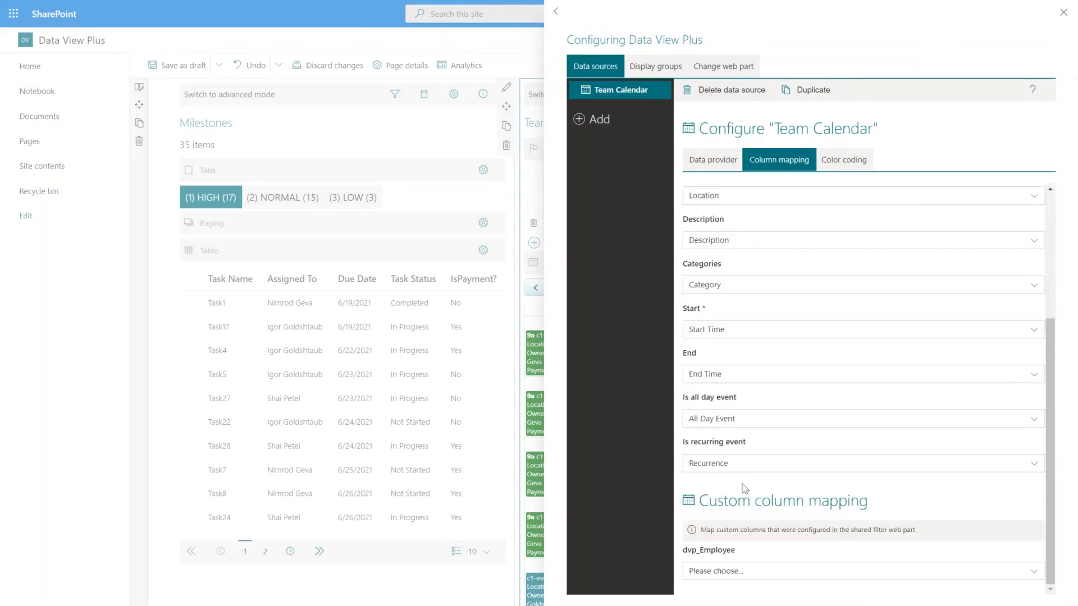
{"action": "left_click_drag", "start_coordinate": [699, 499], "coordinate": [861, 500]}
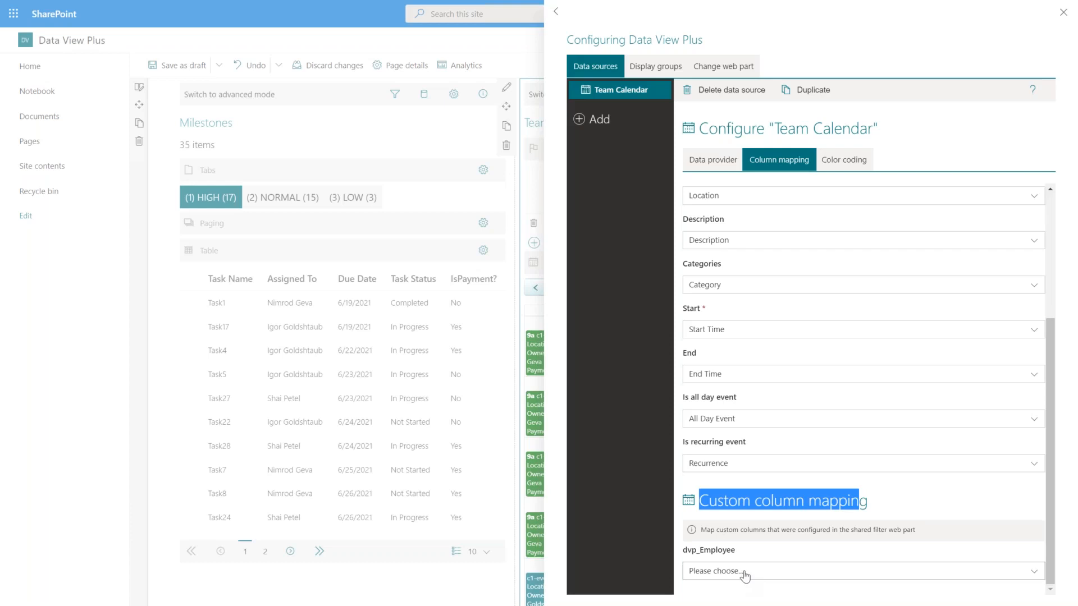
{"action": "left_click", "coordinate": [745, 571]}
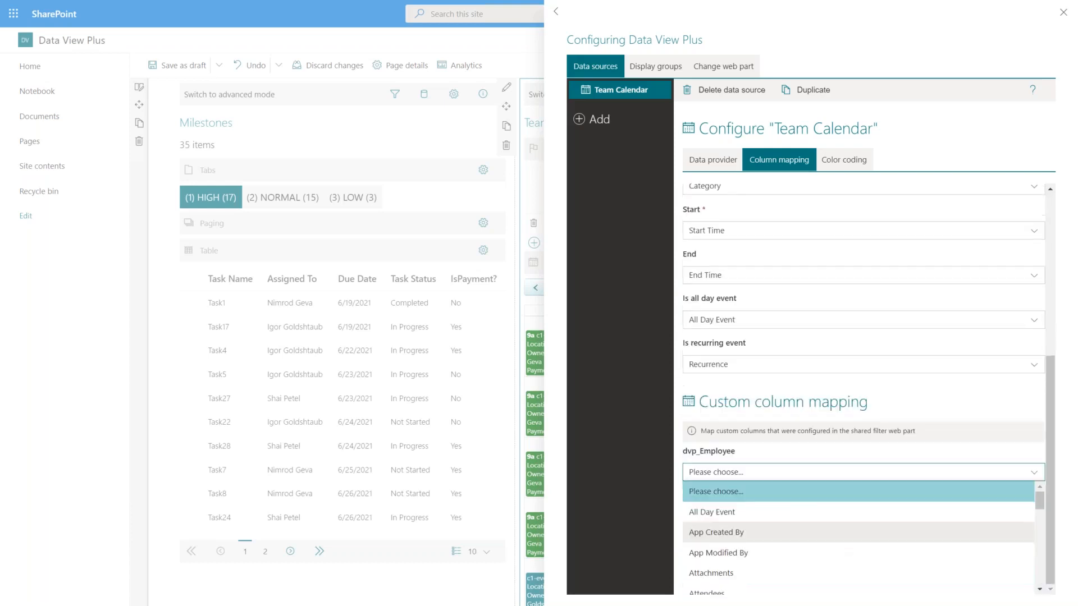
{"action": "scroll", "coordinate": [811, 548], "scroll_direction": "down", "scroll_amount": 3}
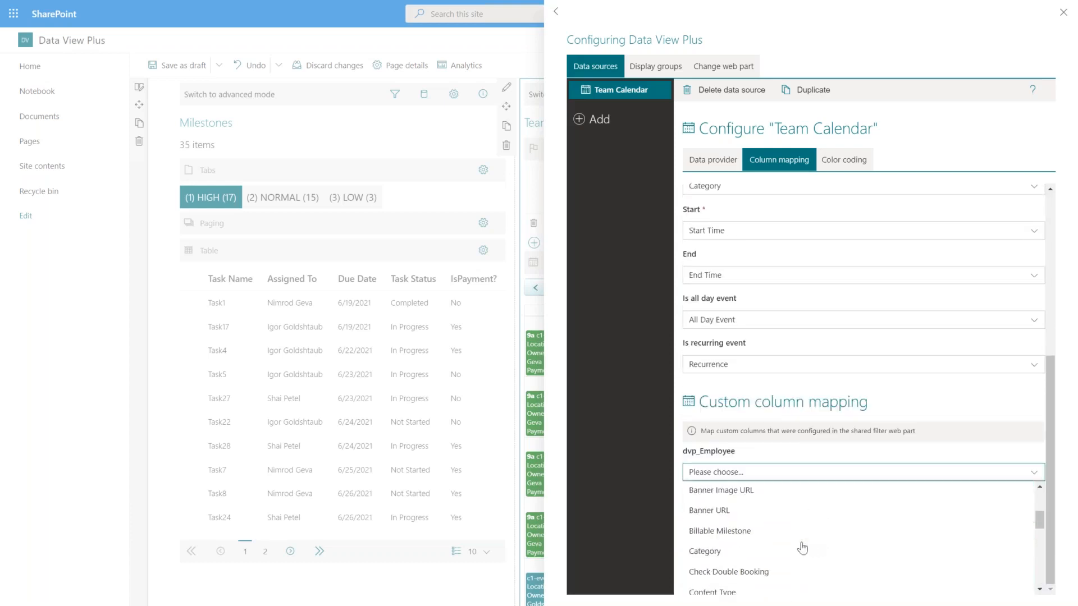
{"action": "scroll", "coordinate": [803, 547], "scroll_direction": "down", "scroll_amount": 5}
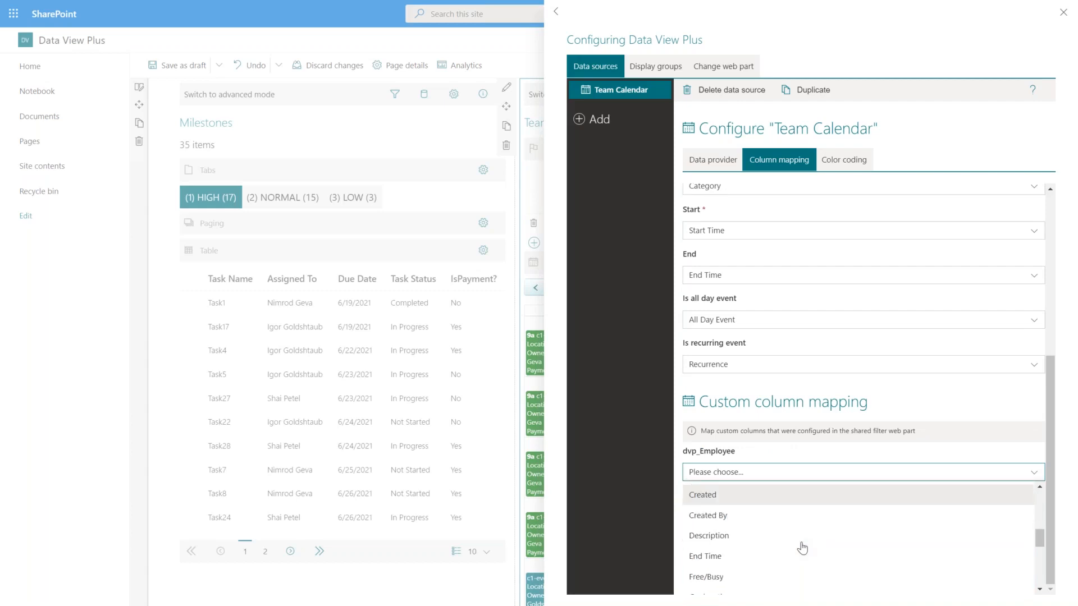
{"action": "scroll", "coordinate": [803, 548], "scroll_direction": "down", "scroll_amount": 5}
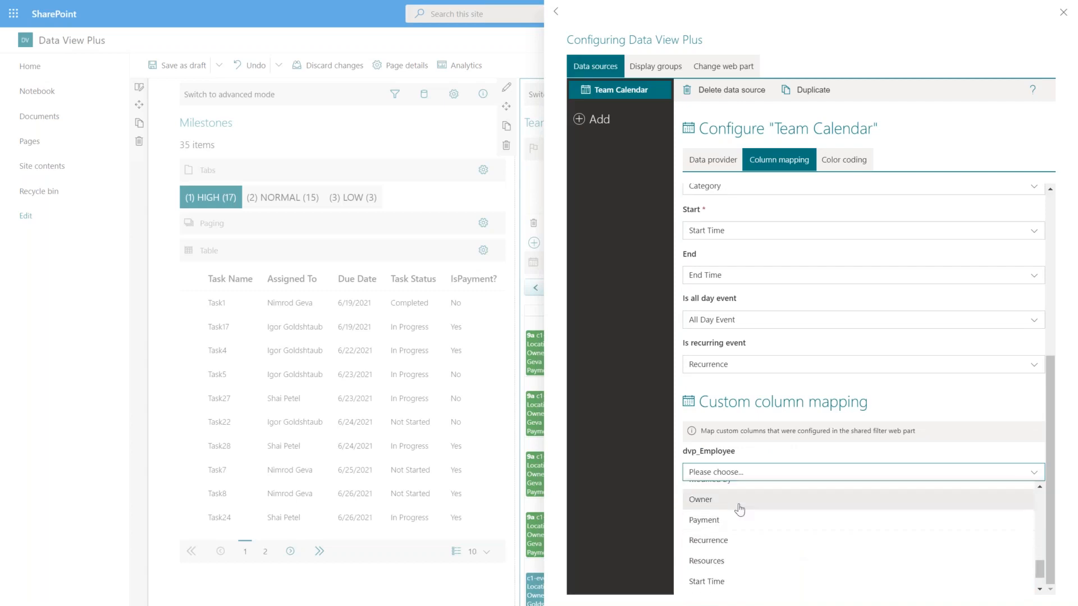
{"action": "left_click", "coordinate": [732, 508]}
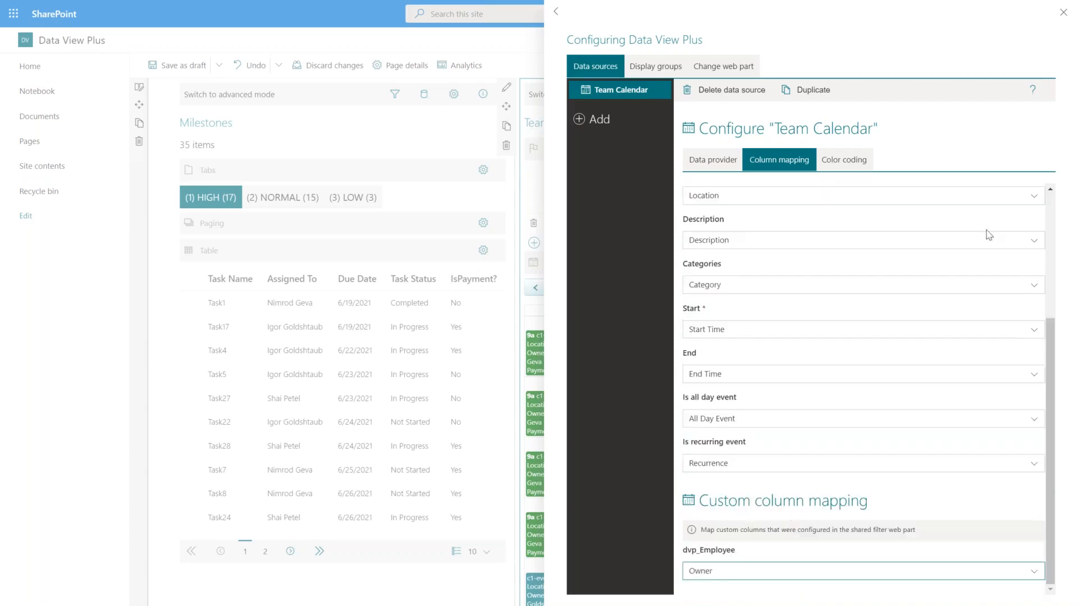
Close the data view configuration and save the page as a draft.
{"action": "left_click", "coordinate": [1063, 14]}
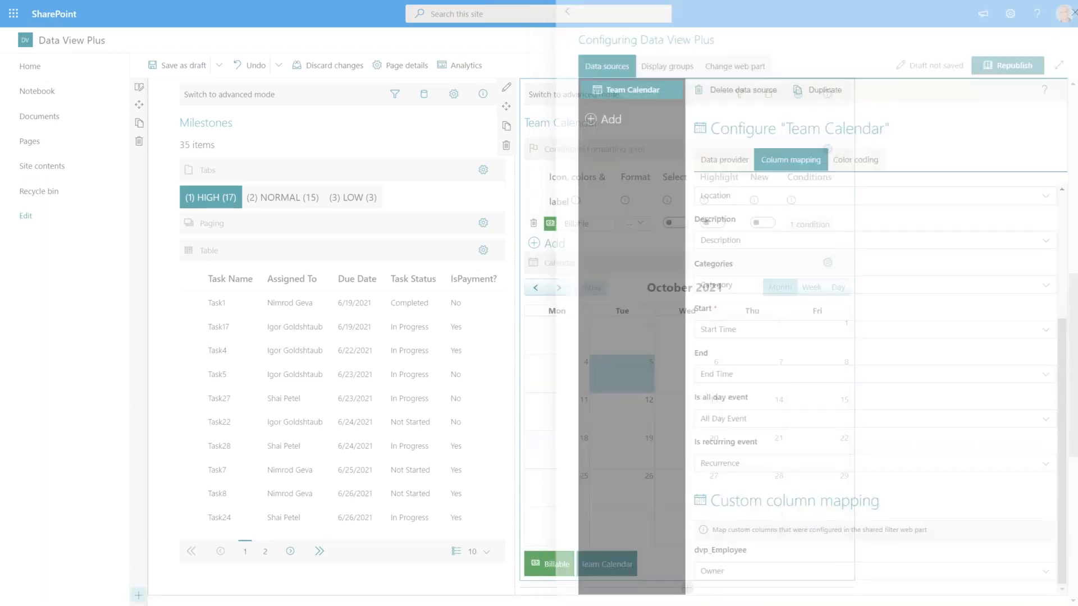
{"action": "scroll", "coordinate": [955, 347], "scroll_direction": "up", "scroll_amount": 5}
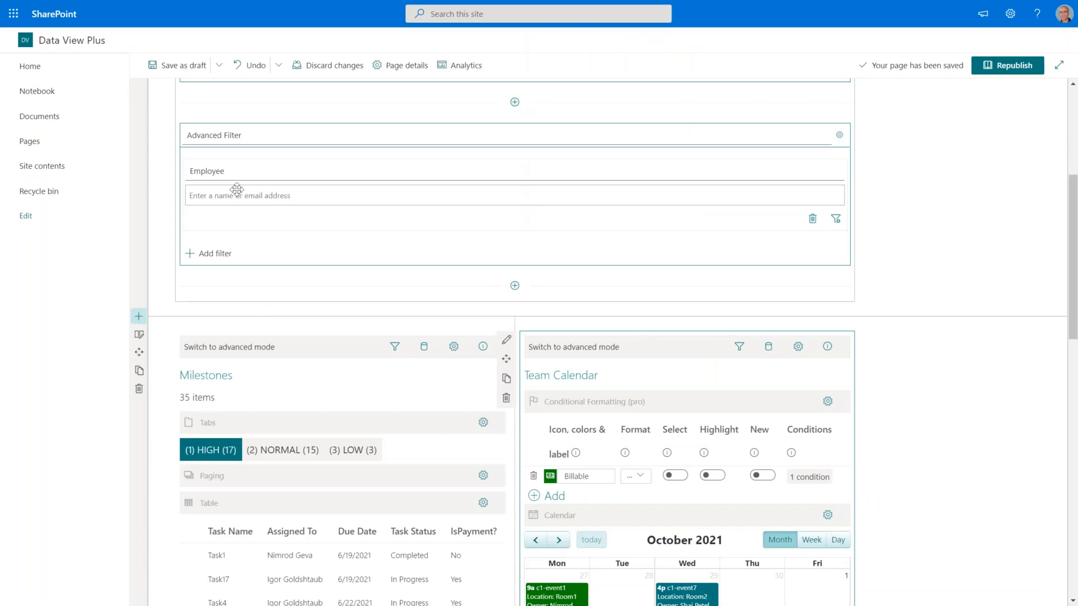
{"action": "left_click", "coordinate": [179, 65]}
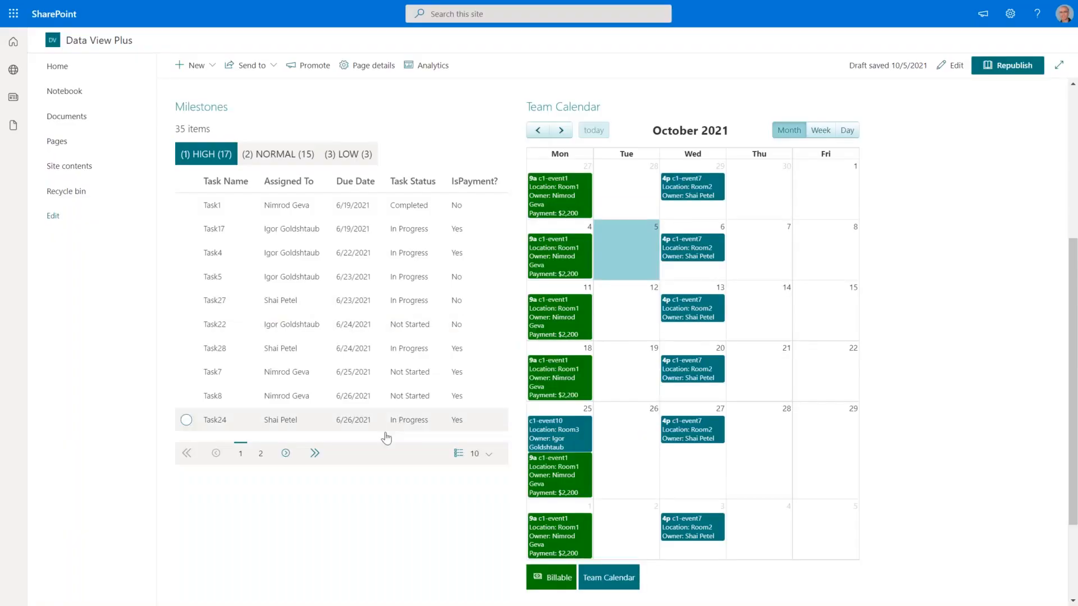
Filter the page by a chosen employee, review Milestones and Team Calendar, then clear the filter.
{"action": "left_click", "coordinate": [292, 149]}
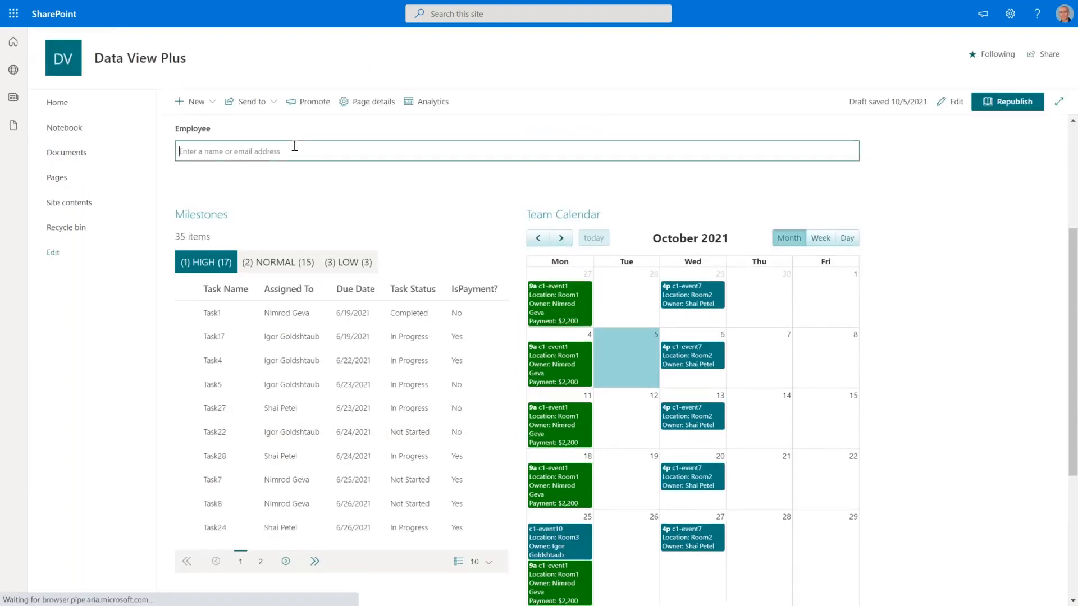
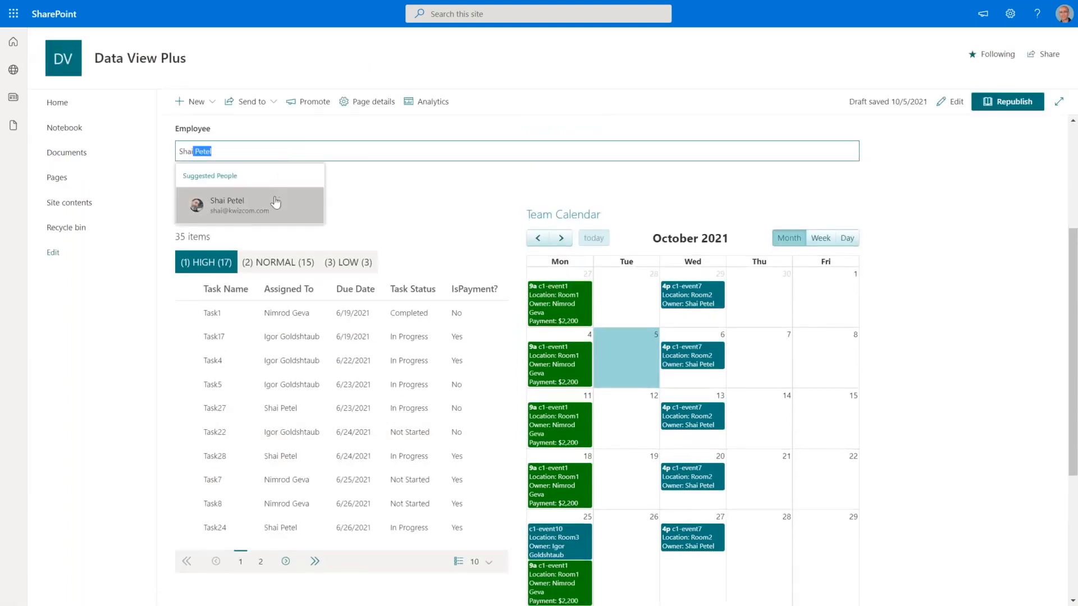
{"action": "left_click", "coordinate": [276, 201]}
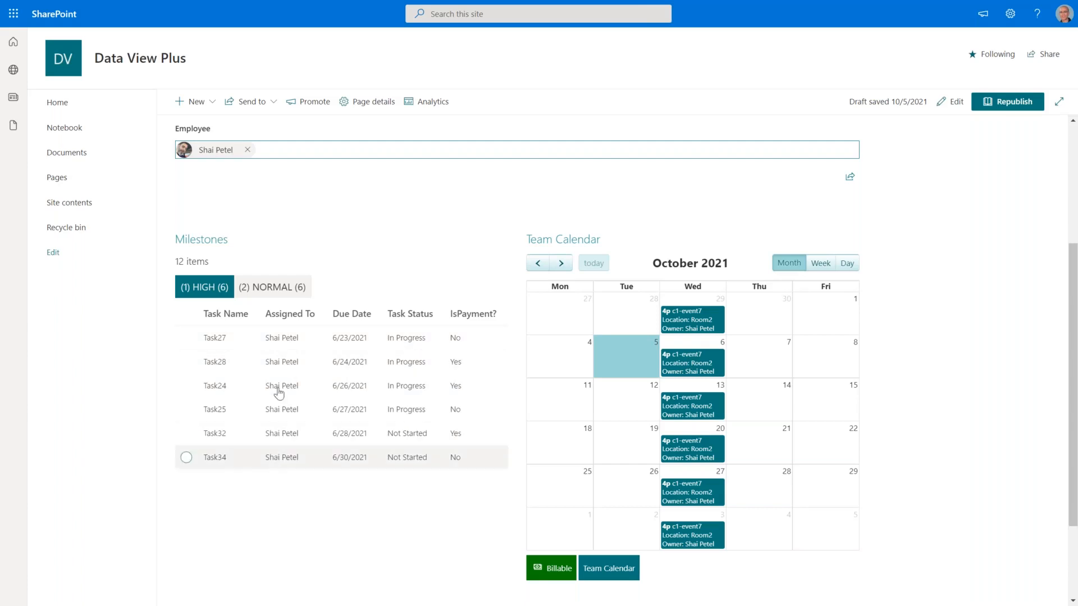
{"action": "left_click", "coordinate": [247, 150]}
{"action": "scroll", "coordinate": [355, 216], "scroll_direction": "up", "scroll_amount": 4}
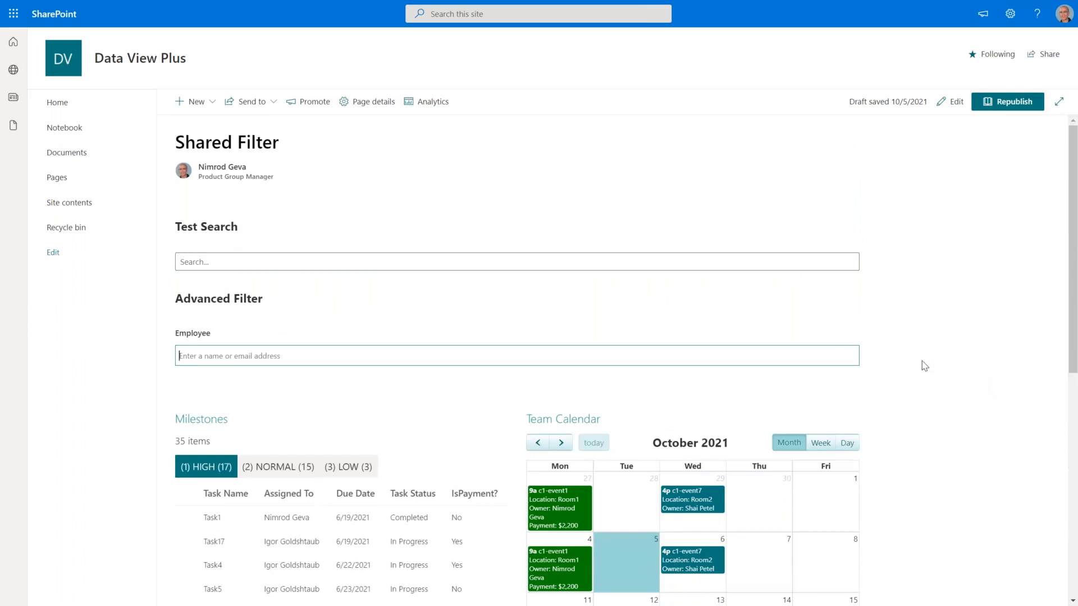
{"action": "scroll", "coordinate": [898, 353], "scroll_direction": "down", "scroll_amount": 1}
{"action": "scroll", "coordinate": [881, 341], "scroll_direction": "down", "scroll_amount": 2}
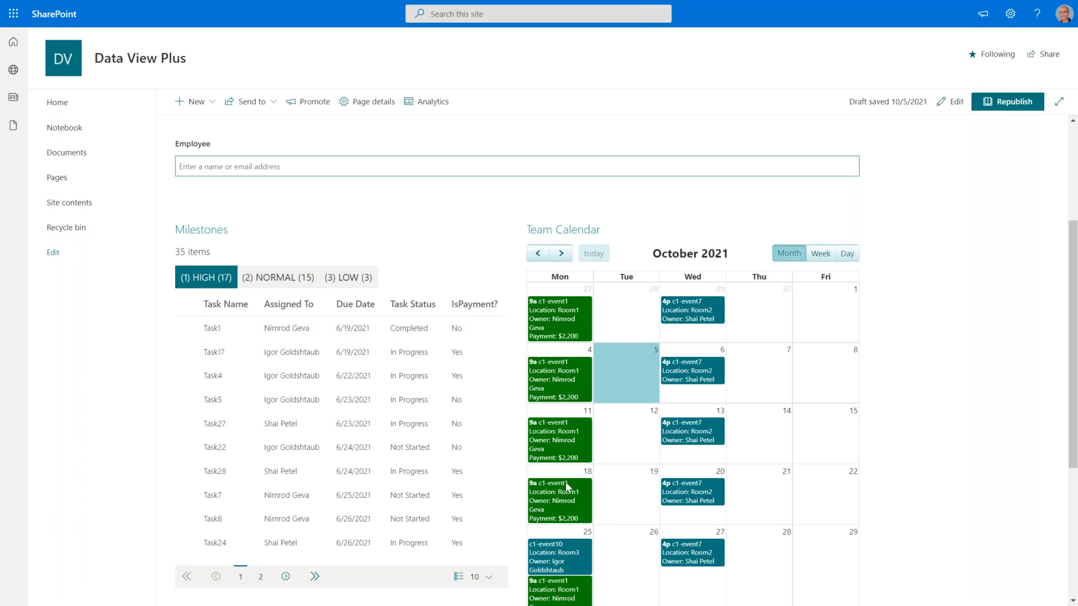
{"action": "scroll", "coordinate": [837, 475], "scroll_direction": "up", "scroll_amount": 1}
{"action": "scroll", "coordinate": [833, 470], "scroll_direction": "up", "scroll_amount": 4}
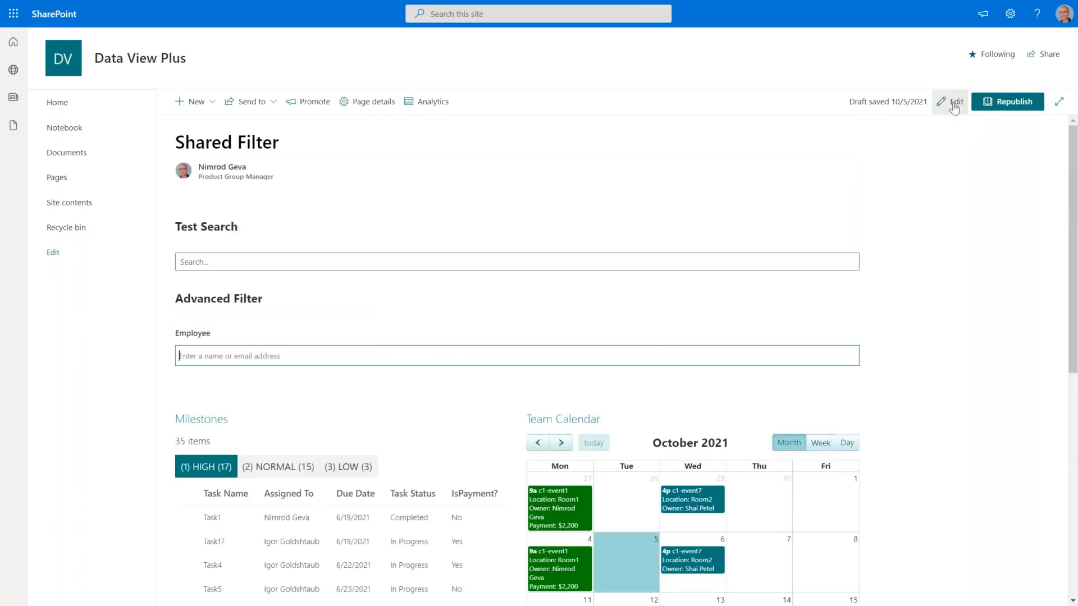
Back in edit mode, add a custom Shared Filter column mapping with the id 'billable'.
{"action": "left_click", "coordinate": [954, 106]}
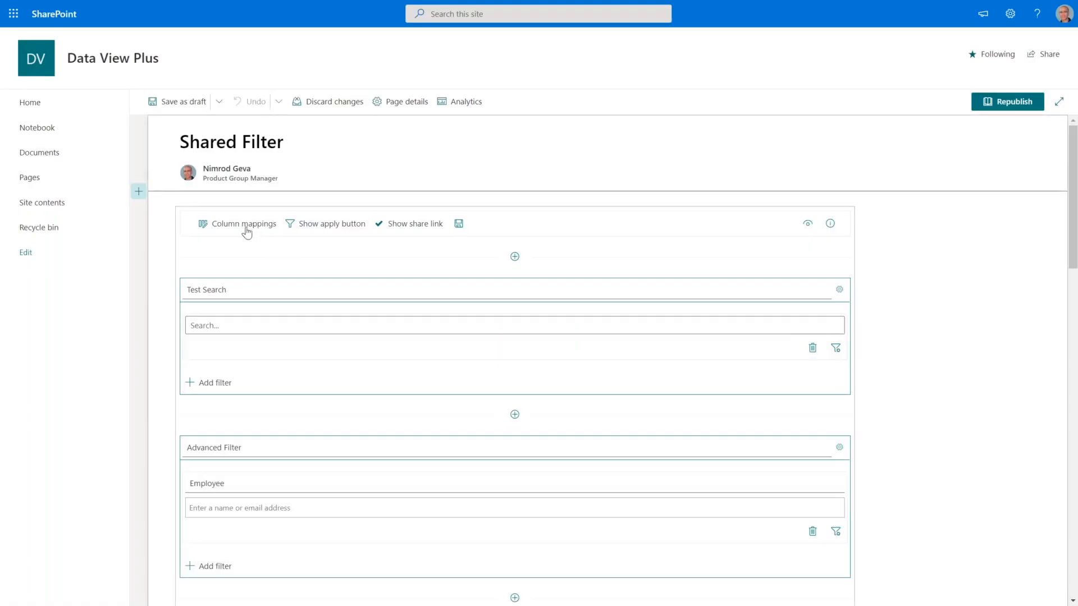
{"action": "left_click", "coordinate": [247, 230]}
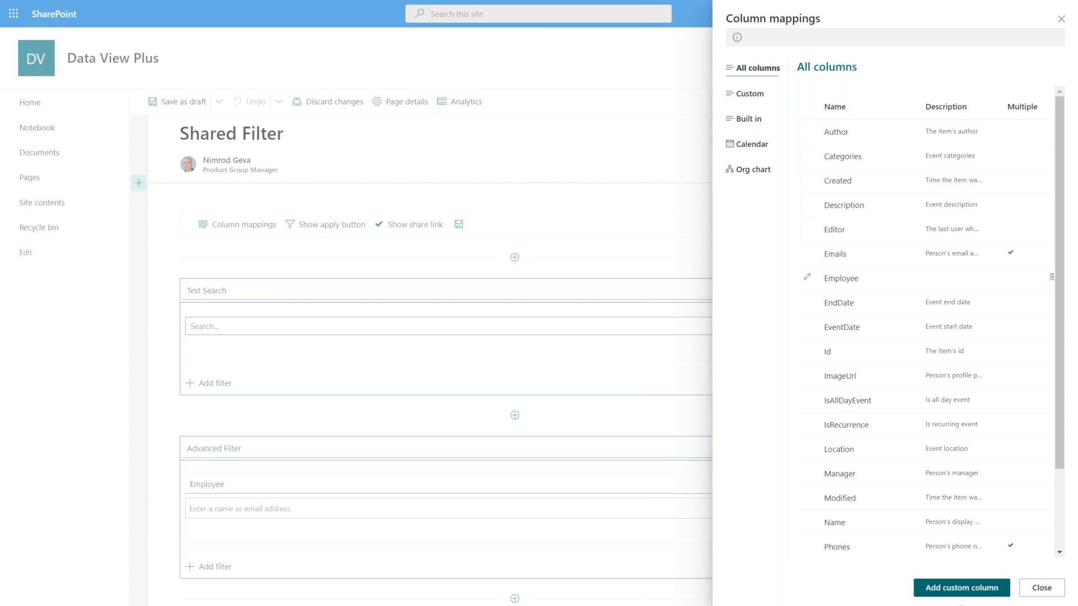
{"action": "left_click", "coordinate": [962, 588]}
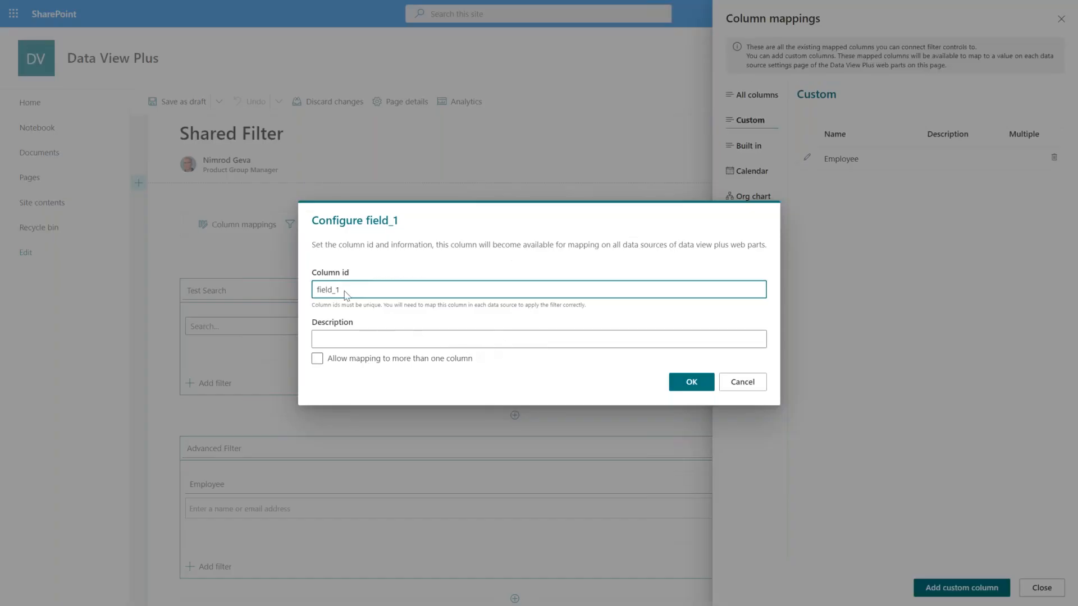
{"action": "left_click_drag", "start_coordinate": [351, 289], "coordinate": [293, 287]}
{"action": "type", "text": "billable"}
{"action": "left_click", "coordinate": [689, 388]}
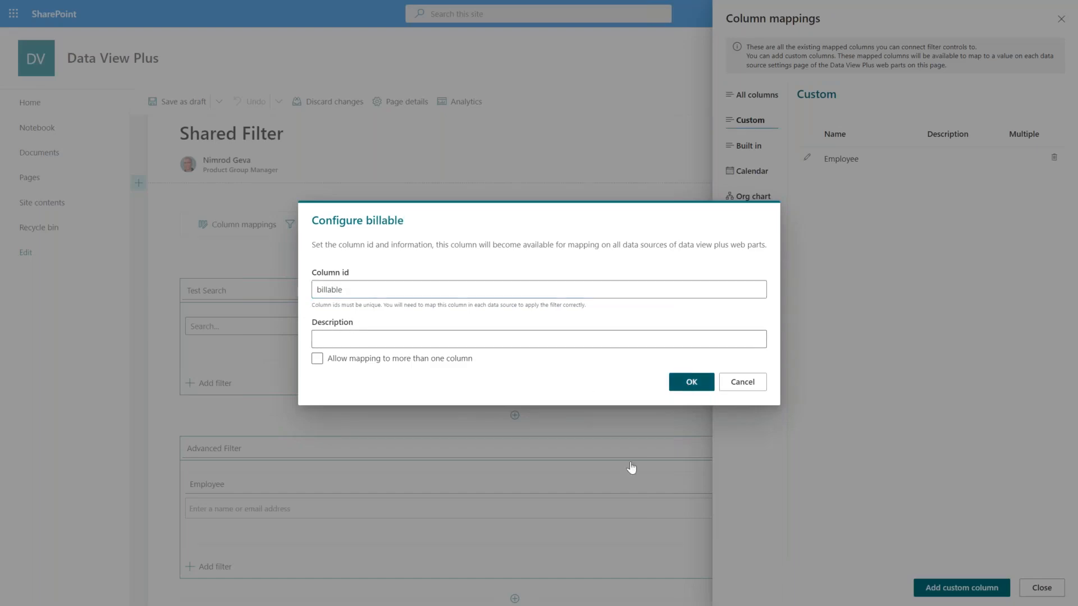
{"action": "left_click", "coordinate": [1042, 590]}
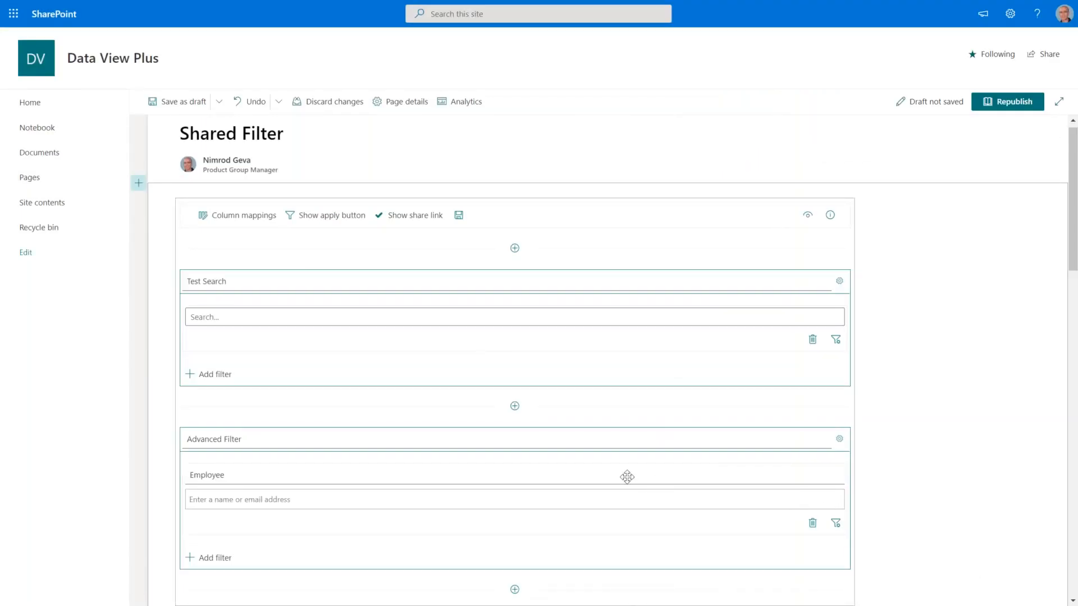
Add a Yes/No checkbox filter captioned 'Billable?', bound to the billable column, under Advanced Filter.
{"action": "scroll", "coordinate": [625, 476], "scroll_direction": "down", "scroll_amount": 3}
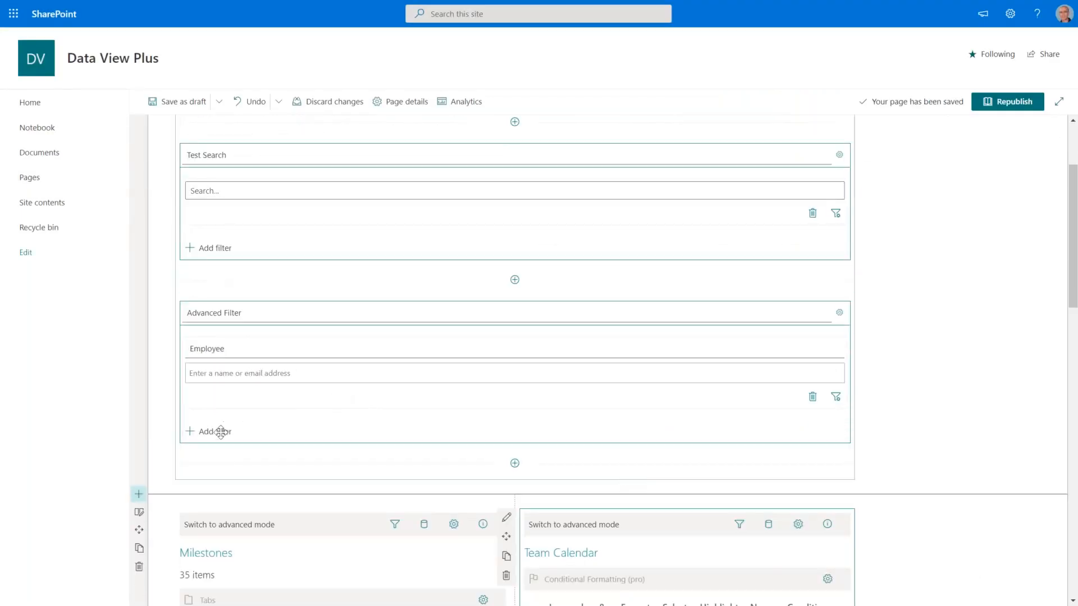
{"action": "left_click", "coordinate": [224, 432]}
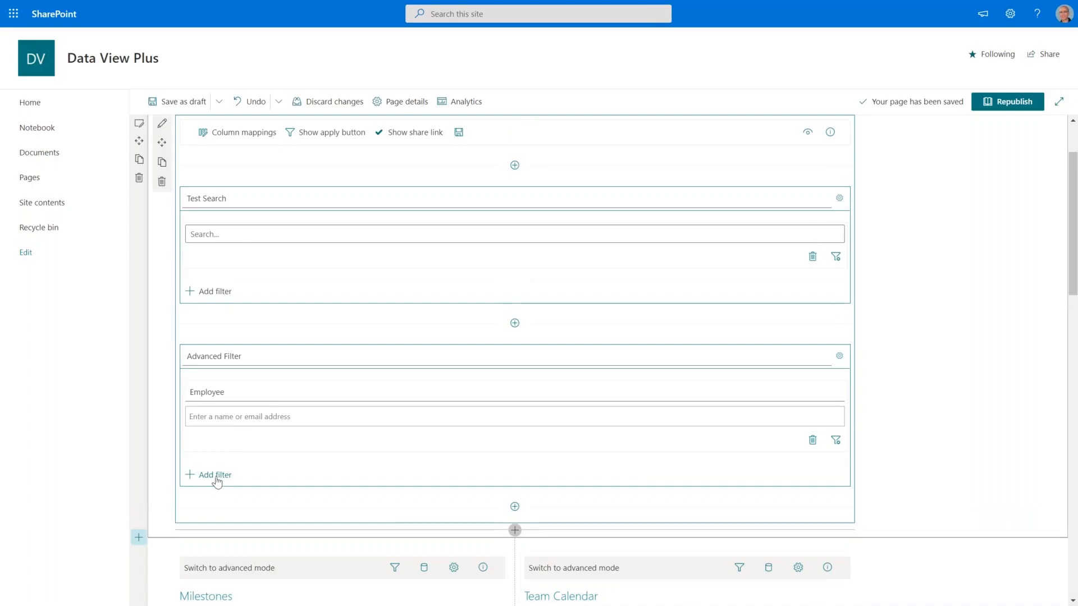
{"action": "left_click", "coordinate": [216, 475]}
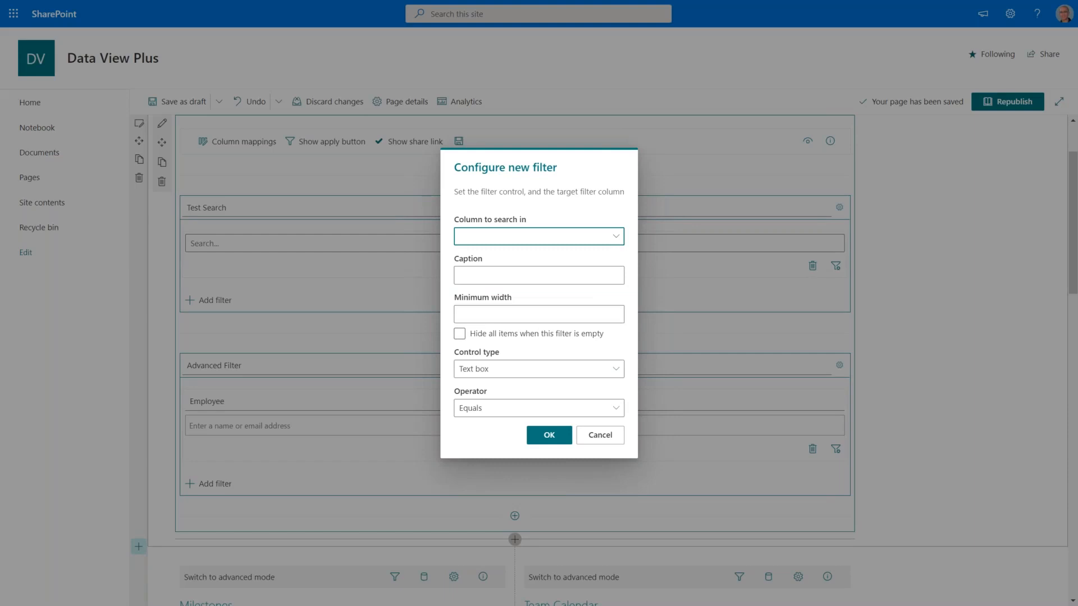
{"action": "left_click", "coordinate": [616, 237]}
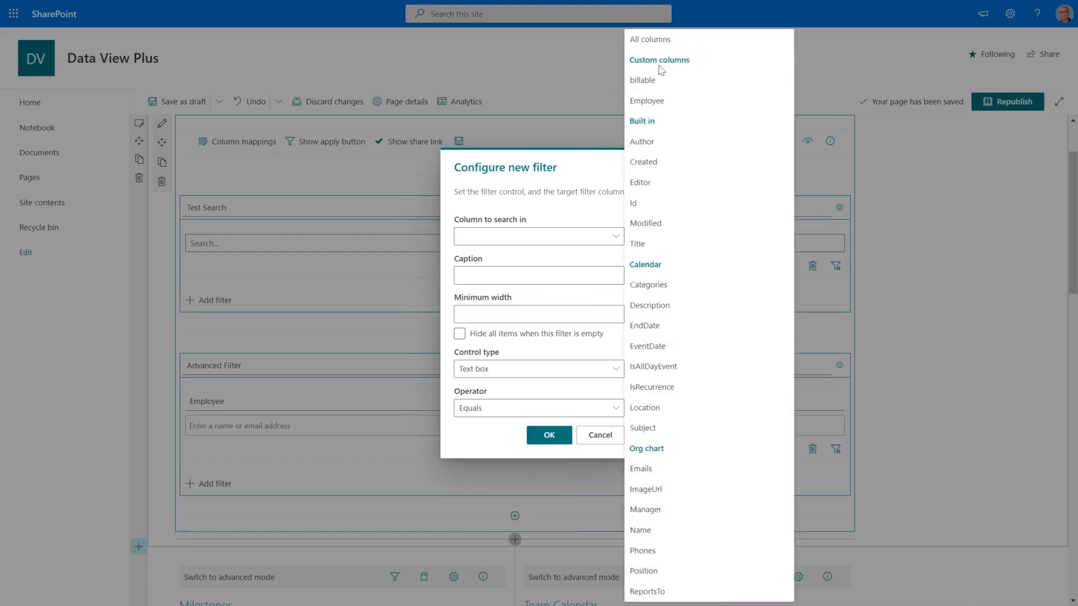
{"action": "left_click", "coordinate": [649, 85]}
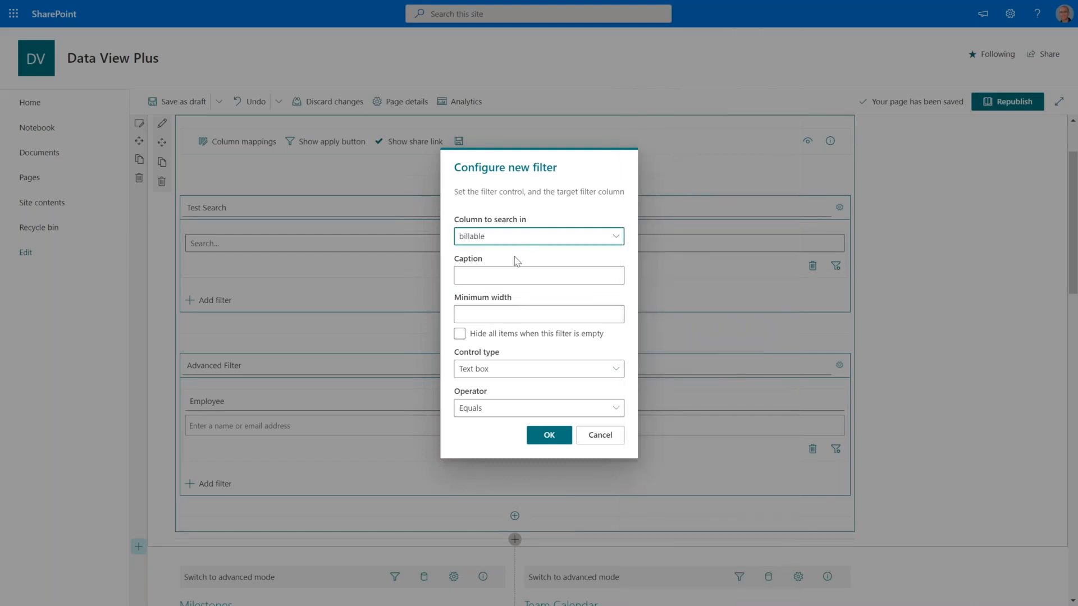
{"action": "left_click", "coordinate": [522, 273]}
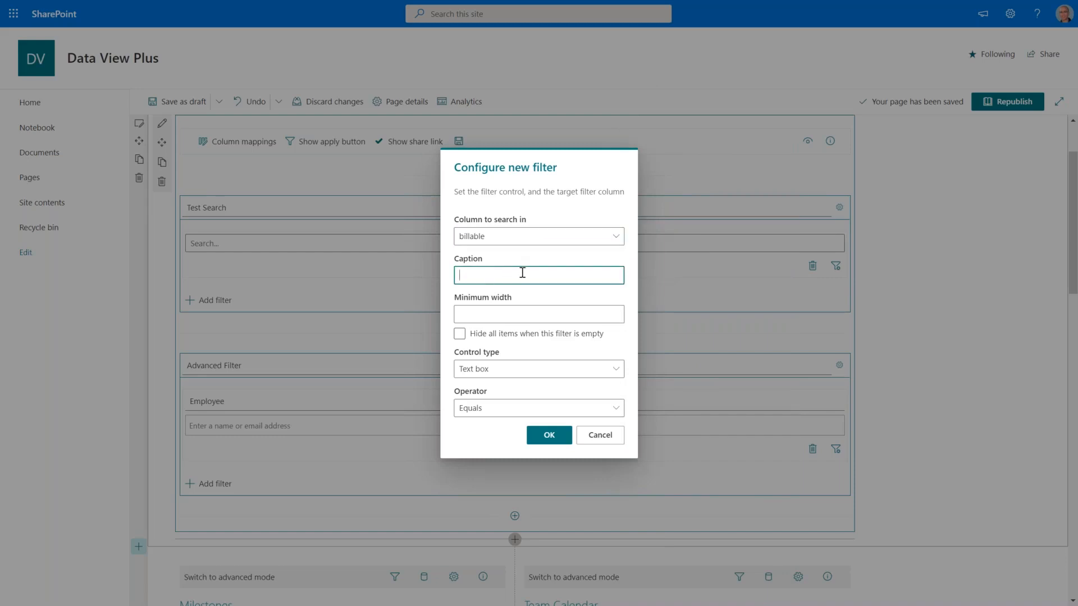
{"action": "type", "text": "Billable?"}
{"action": "left_click", "coordinate": [506, 373]}
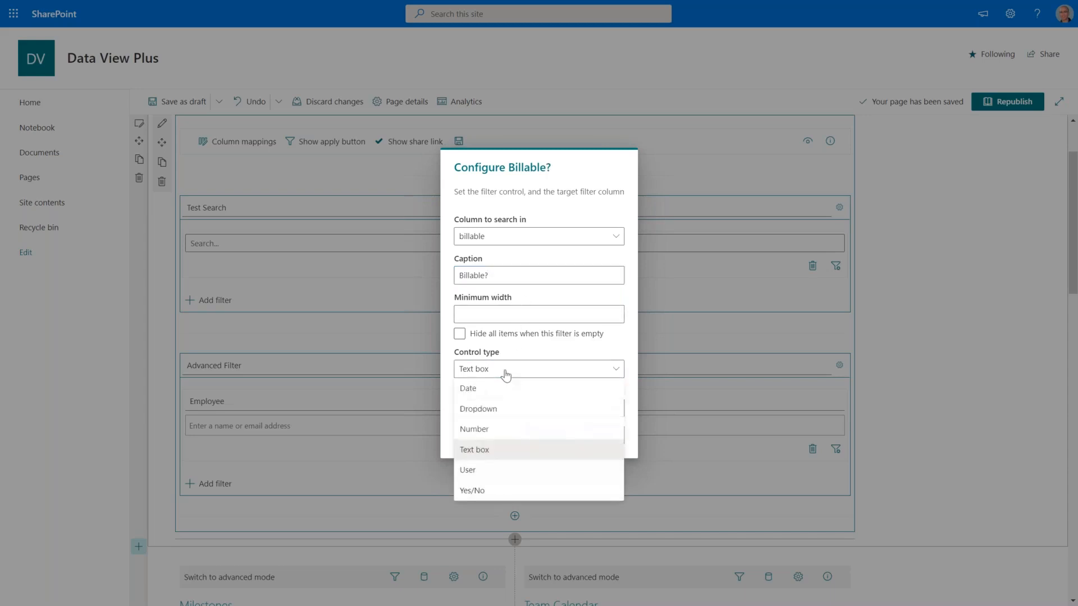
{"action": "left_click", "coordinate": [471, 496]}
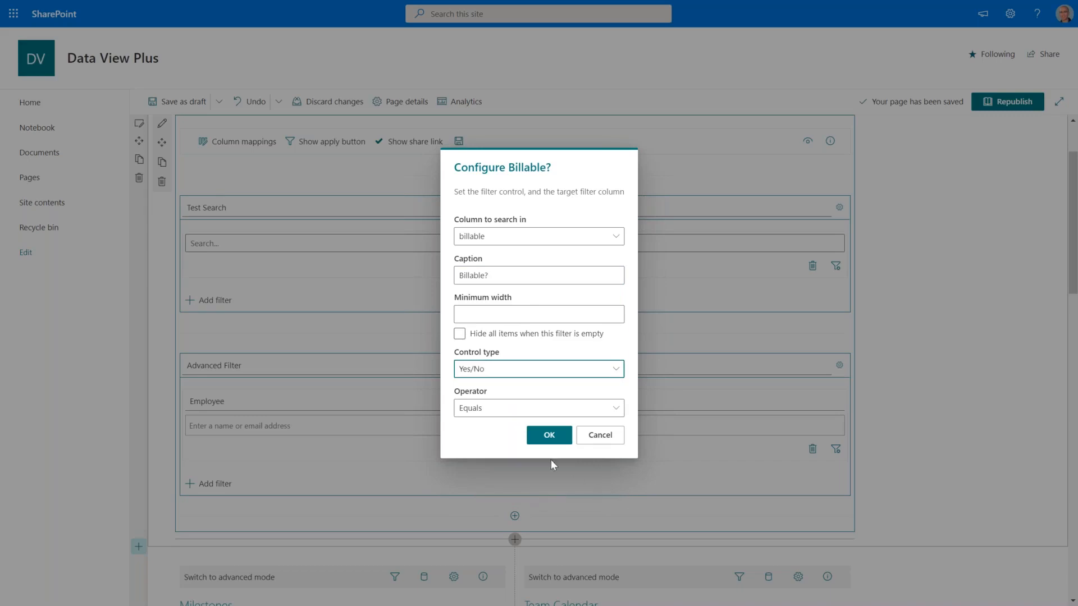
{"action": "left_click", "coordinate": [553, 438]}
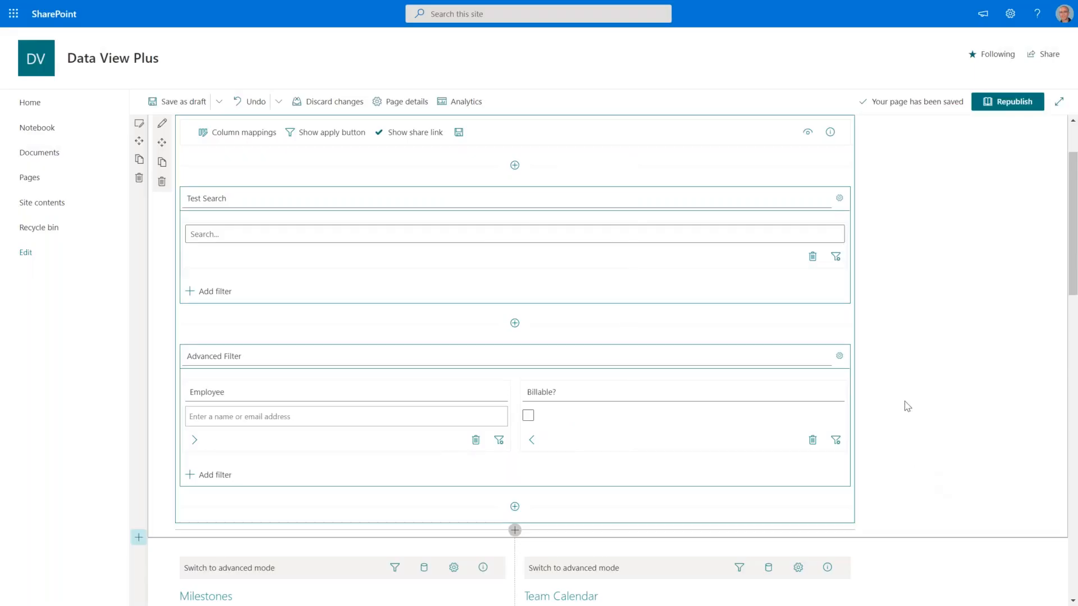
In the Milestones Tasks data source, map dvp_billable to the IsPayment? column.
{"action": "scroll", "coordinate": [908, 405], "scroll_direction": "down", "scroll_amount": 3}
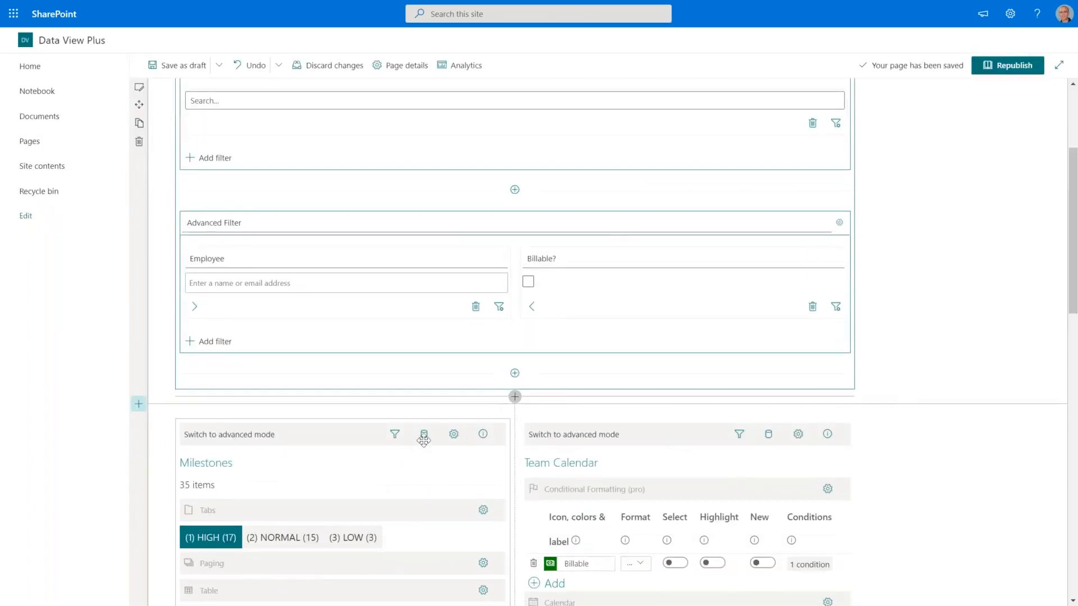
{"action": "scroll", "coordinate": [424, 441], "scroll_direction": "down", "scroll_amount": 5}
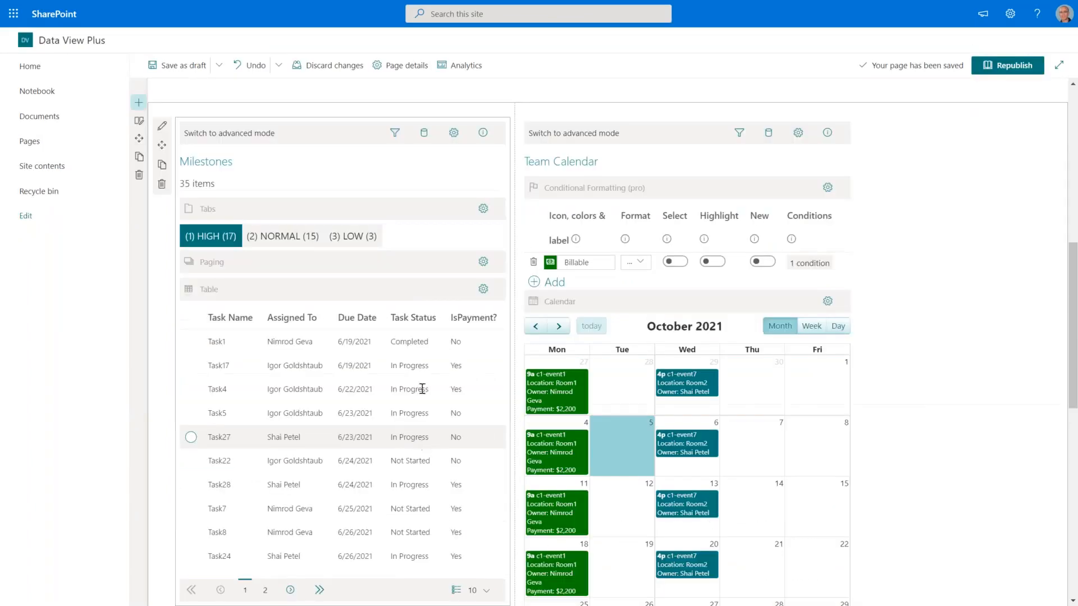
{"action": "left_click", "coordinate": [425, 134]}
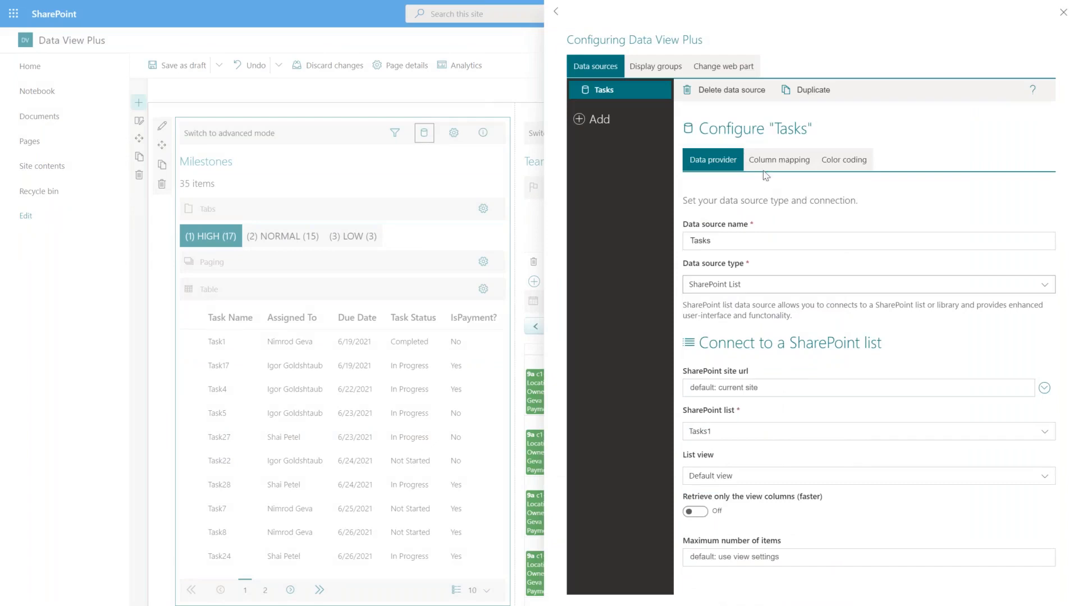
{"action": "left_click", "coordinate": [769, 162]}
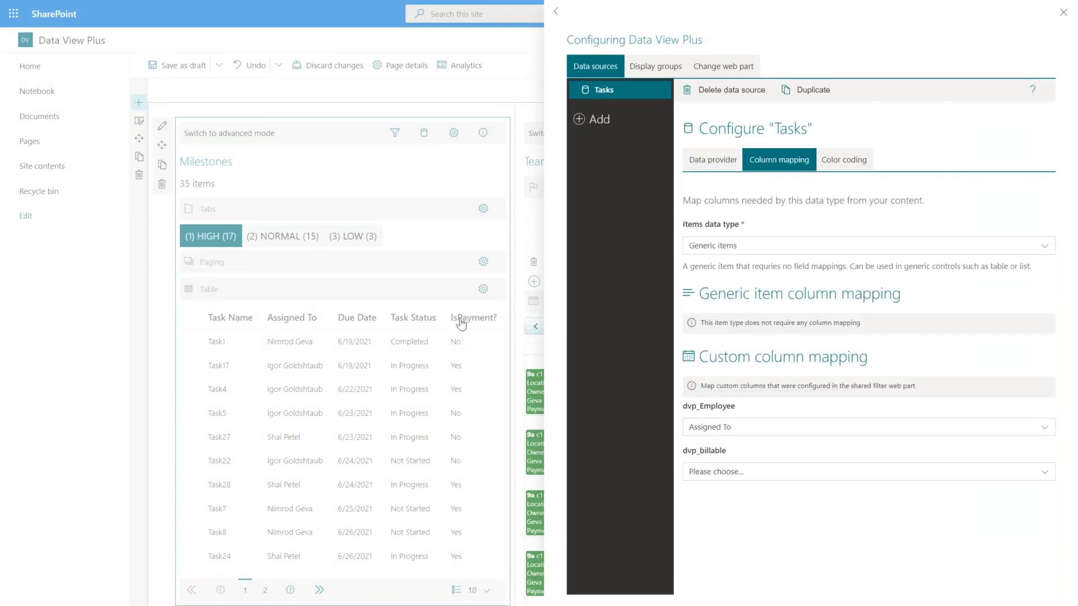
{"action": "left_click", "coordinate": [748, 476]}
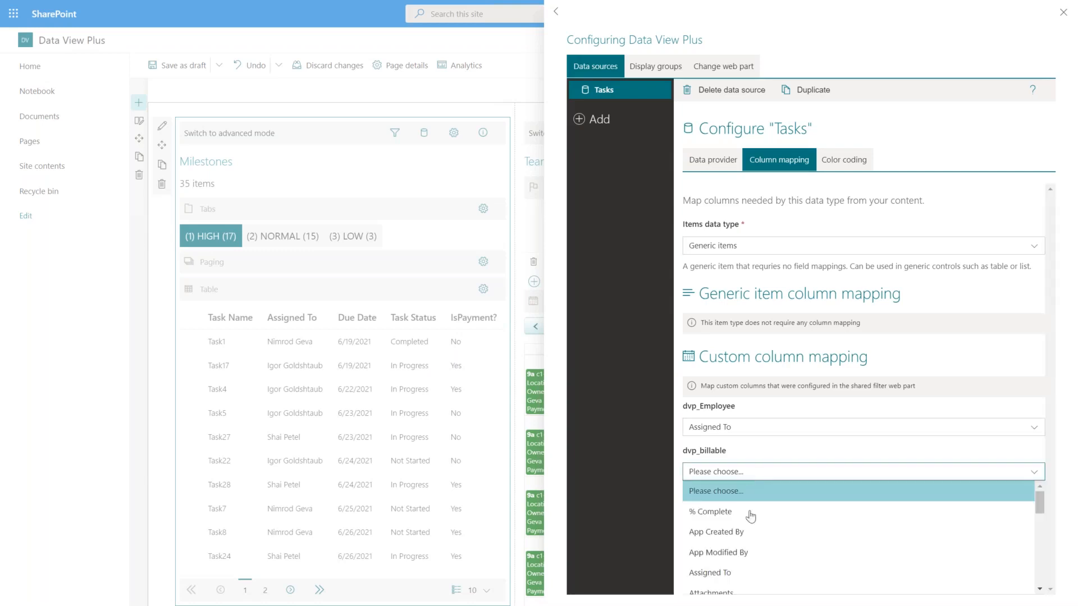
{"action": "scroll", "coordinate": [751, 540], "scroll_direction": "down", "scroll_amount": 6}
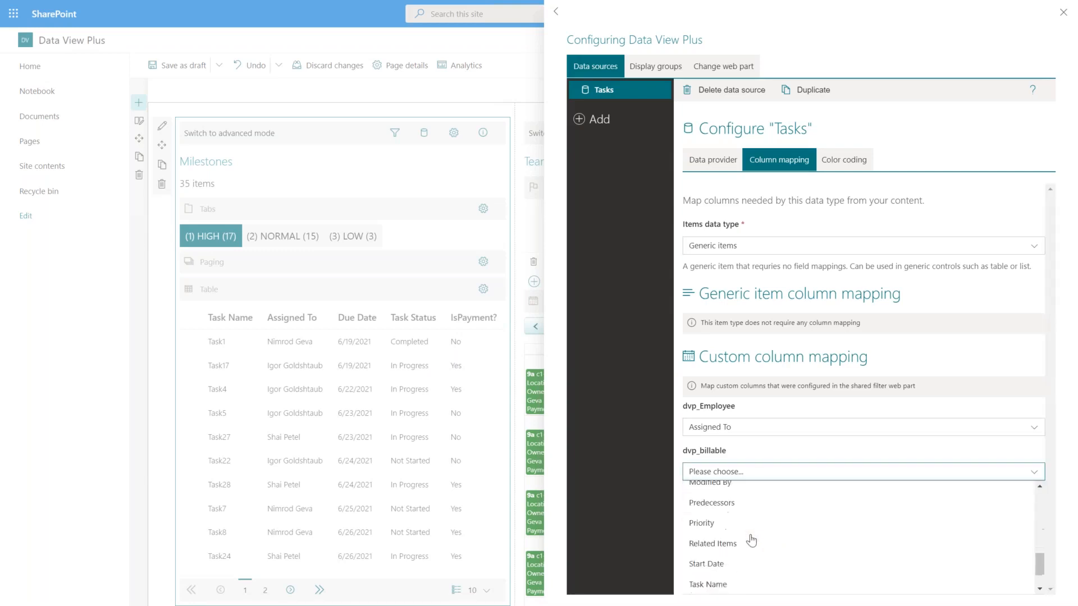
{"action": "scroll", "coordinate": [751, 540], "scroll_direction": "up", "scroll_amount": 2}
{"action": "left_click", "coordinate": [754, 515]}
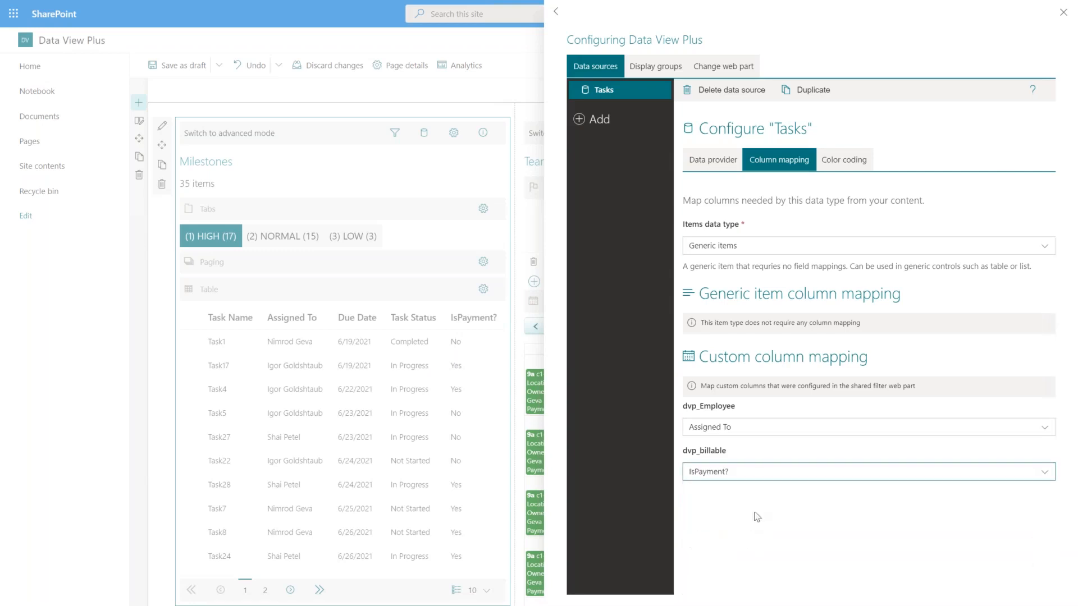
{"action": "left_click", "coordinate": [1063, 12]}
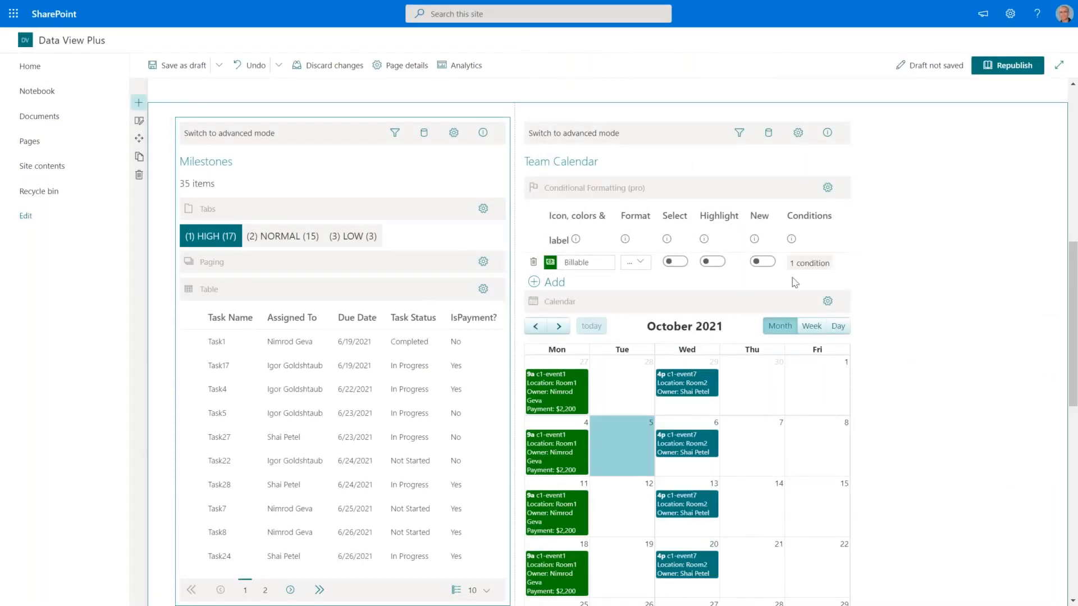
Map the Team Calendar's dvp_billable column to Billable Milestone and close its configuration.
{"action": "left_click", "coordinate": [771, 138]}
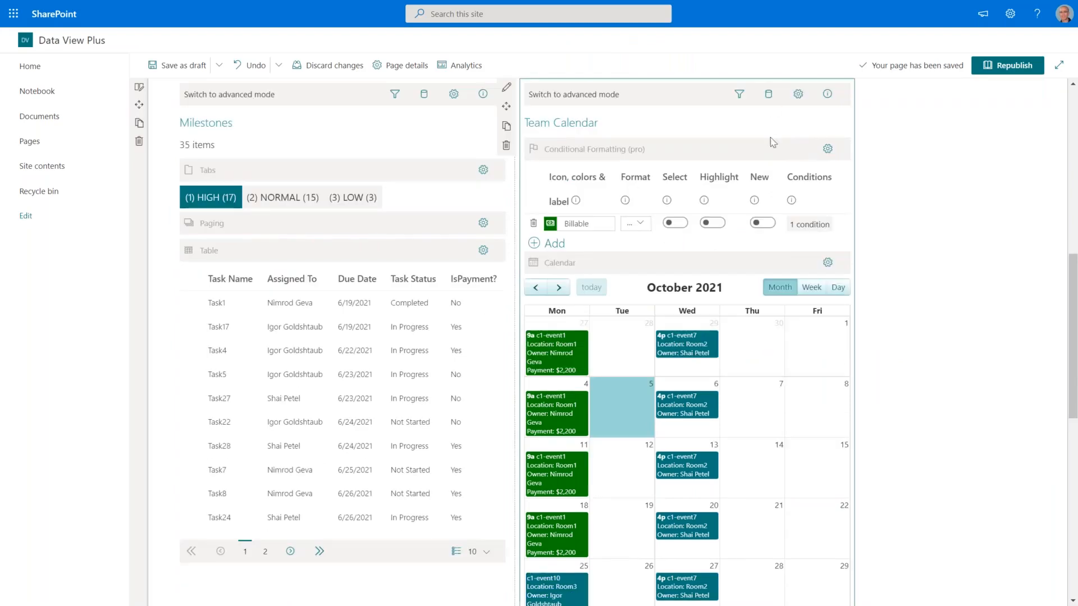
{"action": "left_click", "coordinate": [769, 96]}
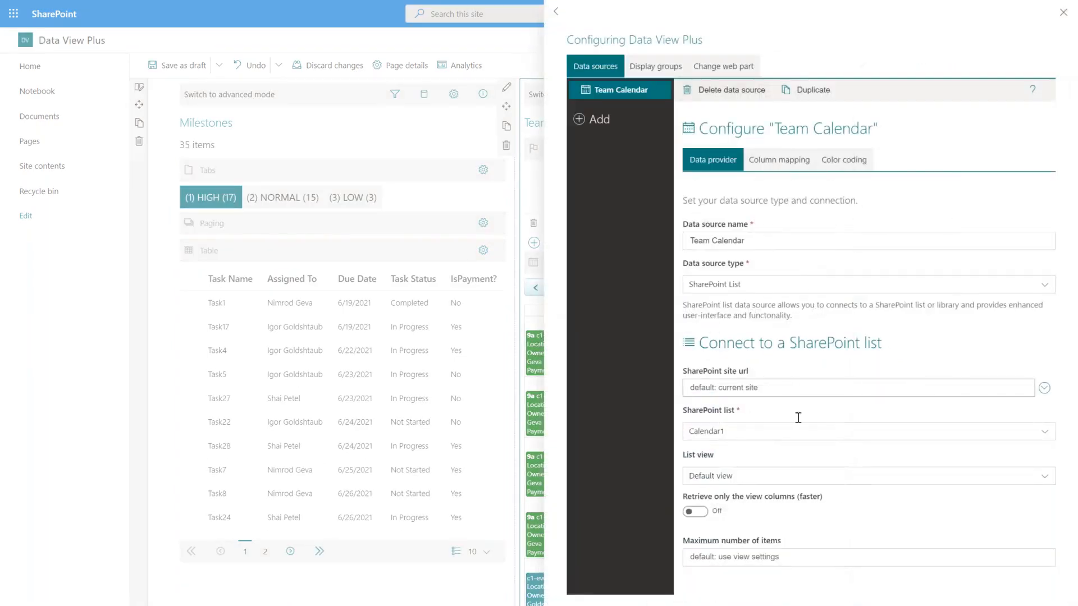
{"action": "left_click", "coordinate": [778, 160]}
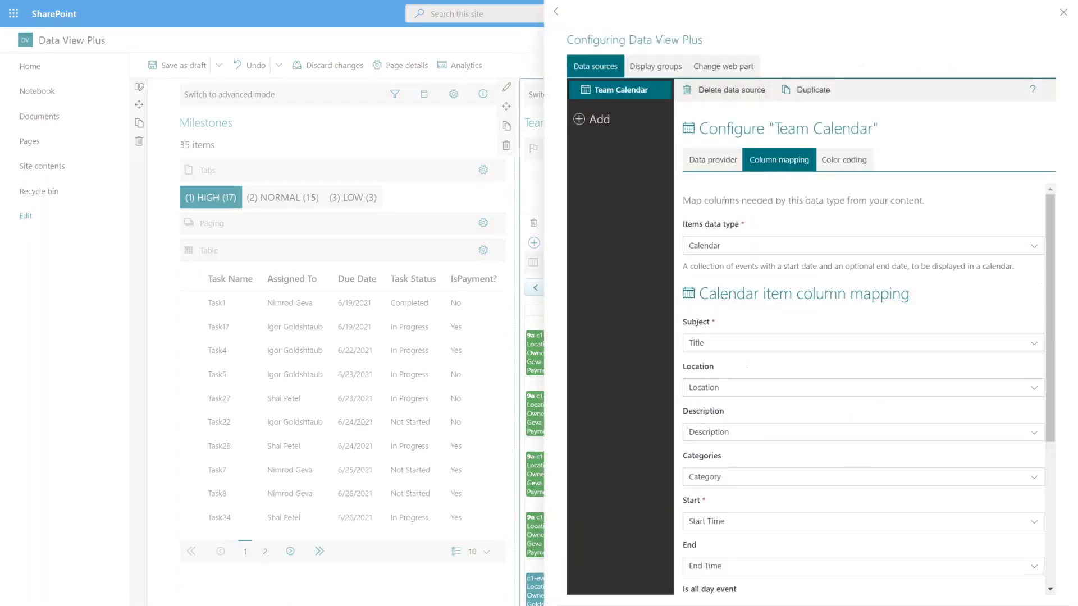
{"action": "scroll", "coordinate": [786, 456], "scroll_direction": "down", "scroll_amount": 4}
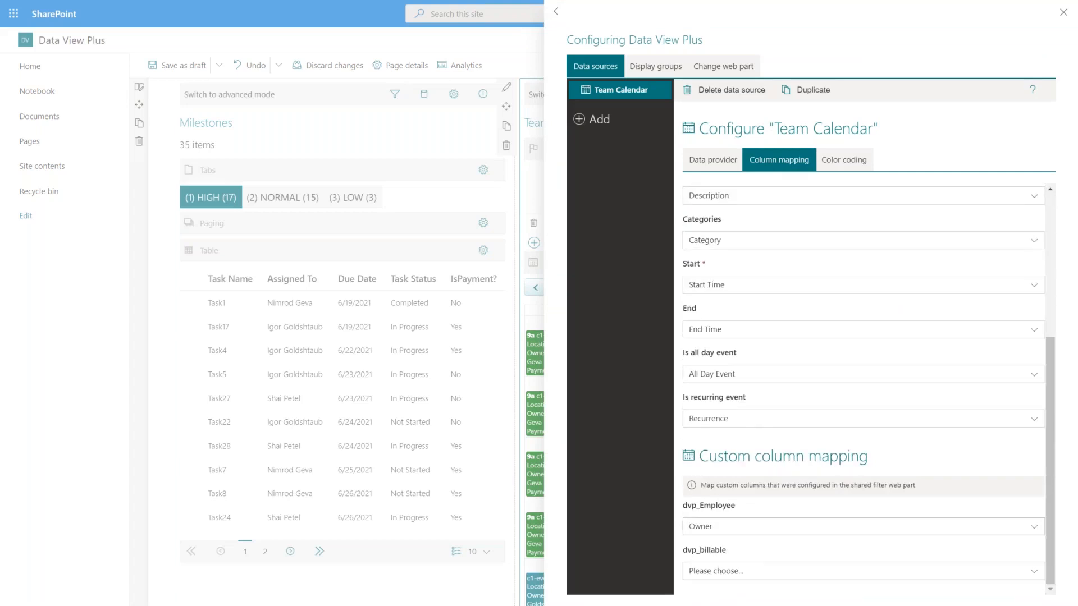
{"action": "left_click", "coordinate": [761, 571]}
{"action": "scroll", "coordinate": [814, 505], "scroll_direction": "down", "scroll_amount": 2}
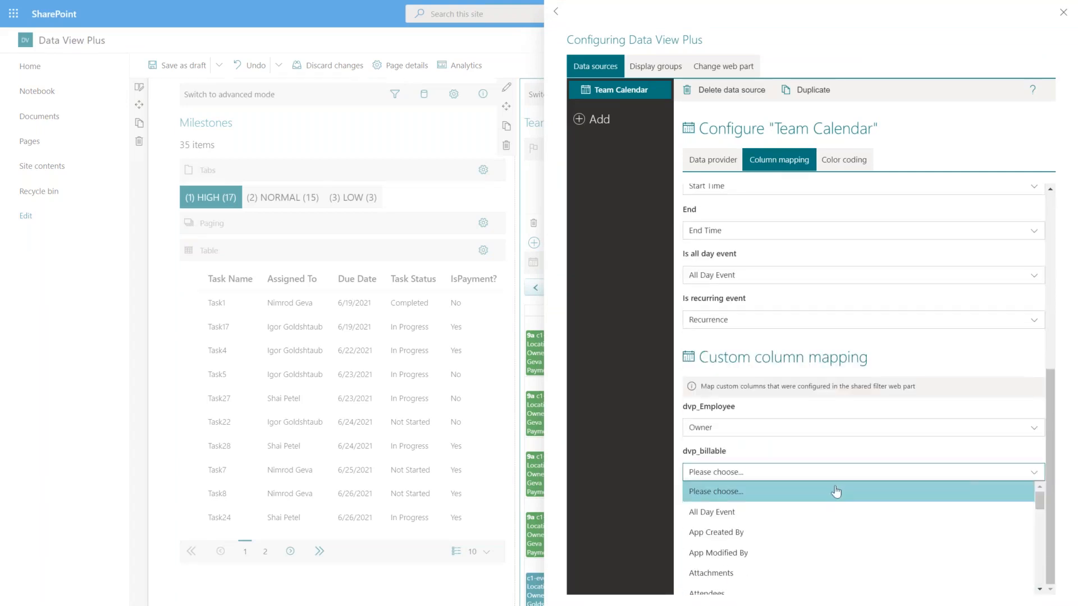
{"action": "scroll", "coordinate": [819, 508], "scroll_direction": "down", "scroll_amount": 5}
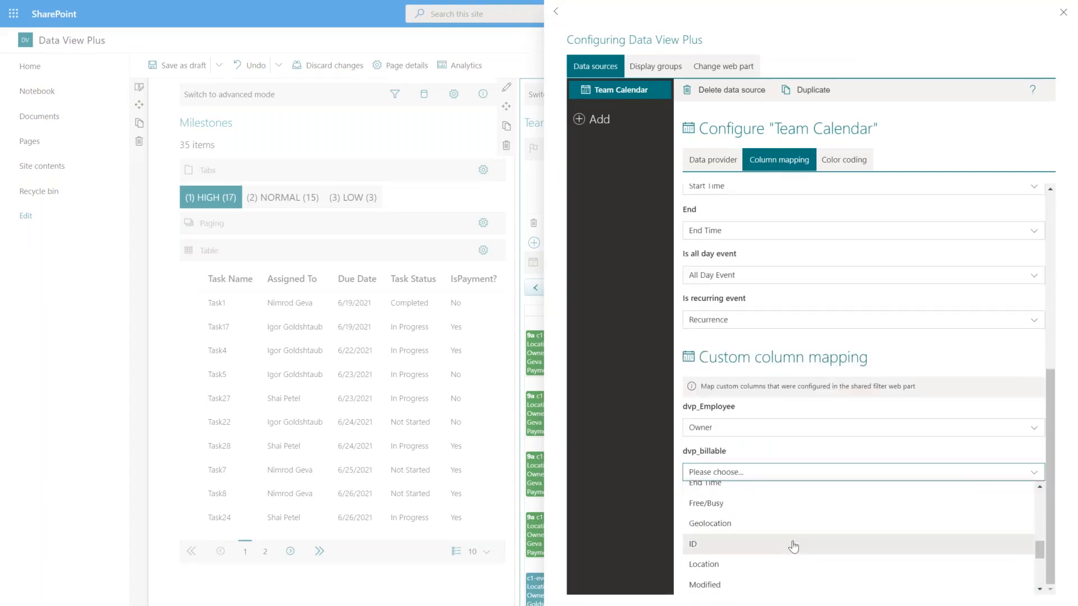
{"action": "scroll", "coordinate": [793, 547], "scroll_direction": "down", "scroll_amount": 2}
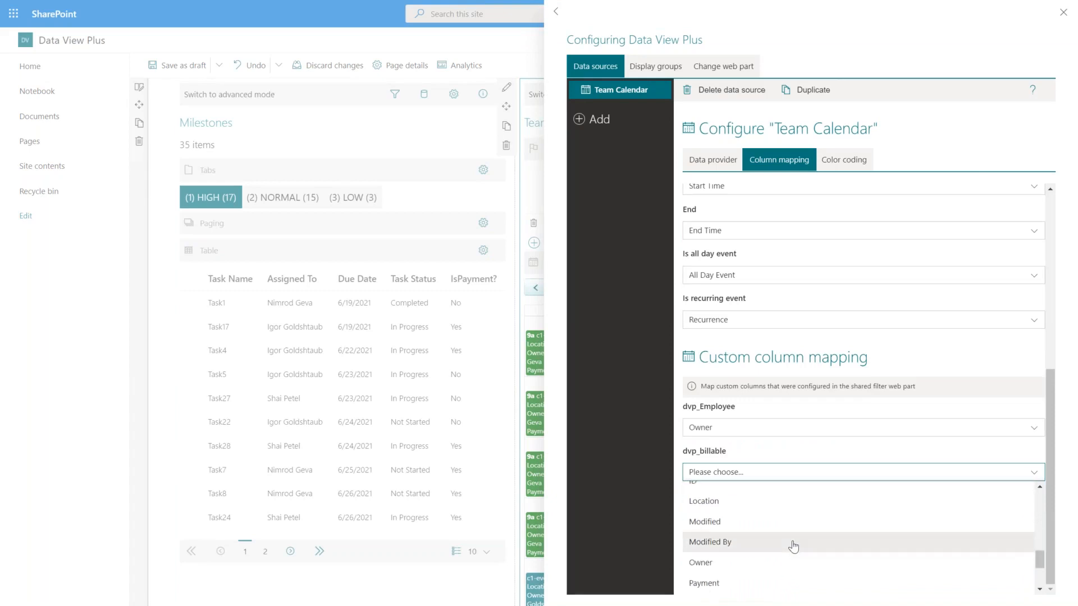
{"action": "scroll", "coordinate": [794, 545], "scroll_direction": "down", "scroll_amount": 3}
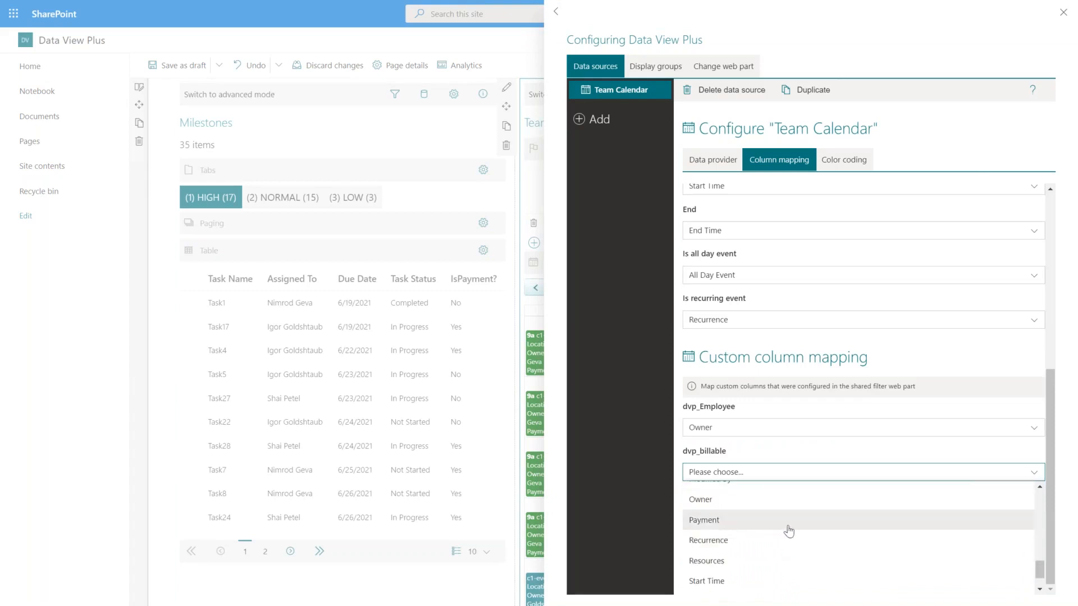
{"action": "scroll", "coordinate": [791, 532], "scroll_direction": "down", "scroll_amount": 2}
{"action": "scroll", "coordinate": [793, 536], "scroll_direction": "up", "scroll_amount": 4}
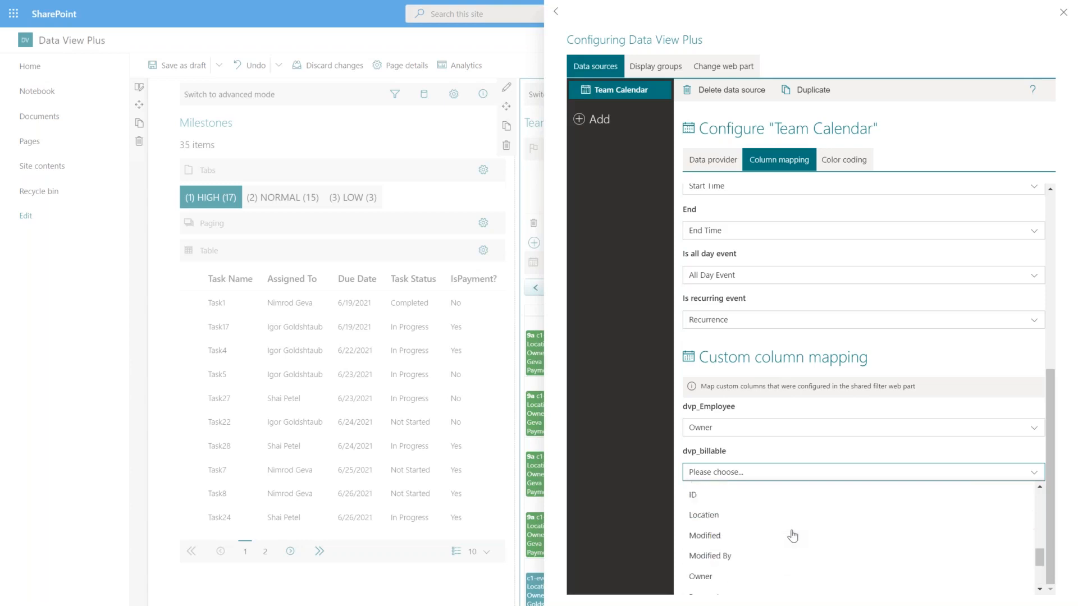
{"action": "scroll", "coordinate": [794, 536], "scroll_direction": "up", "scroll_amount": 3}
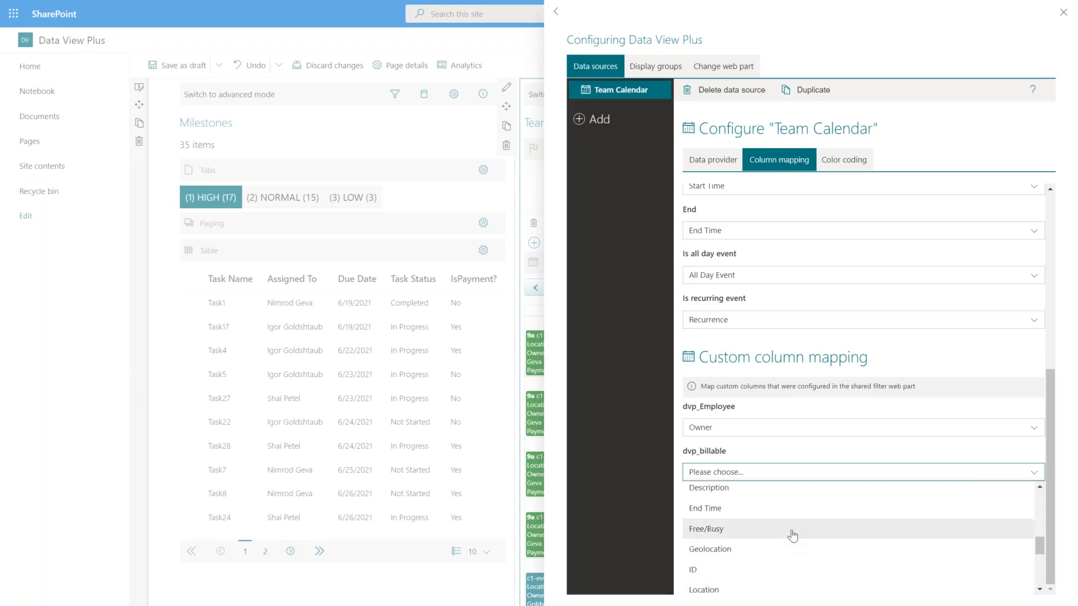
{"action": "scroll", "coordinate": [793, 536], "scroll_direction": "up", "scroll_amount": 3}
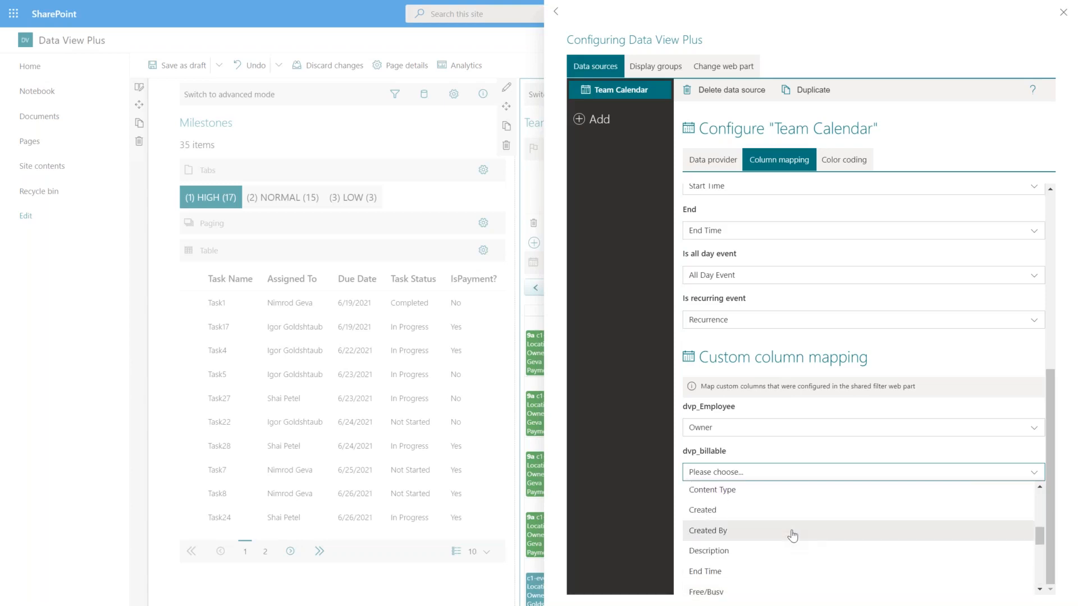
{"action": "scroll", "coordinate": [793, 536], "scroll_direction": "up", "scroll_amount": 3}
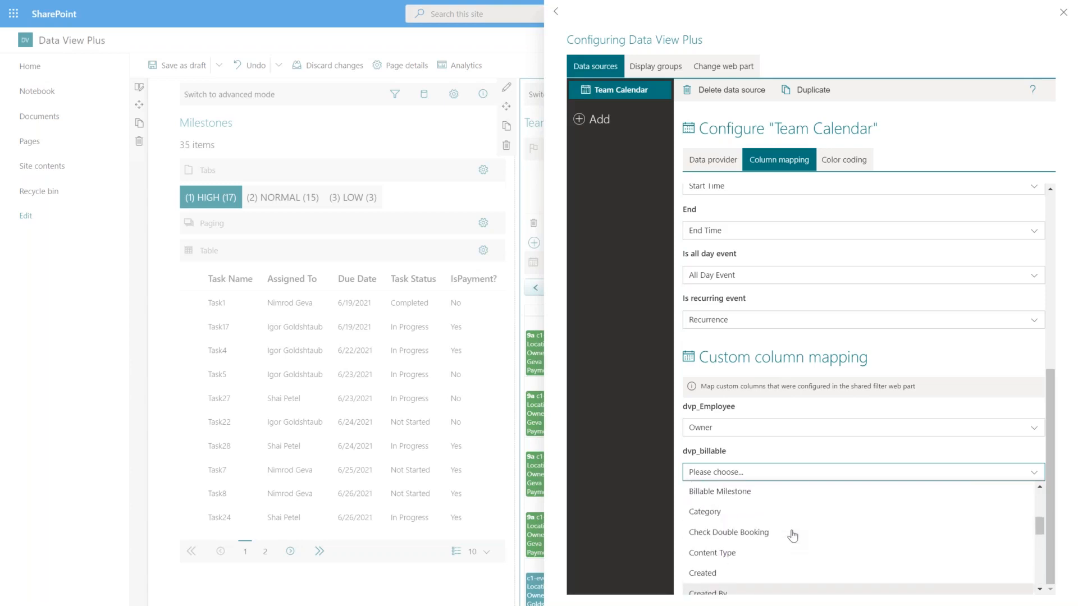
{"action": "left_click", "coordinate": [727, 493]}
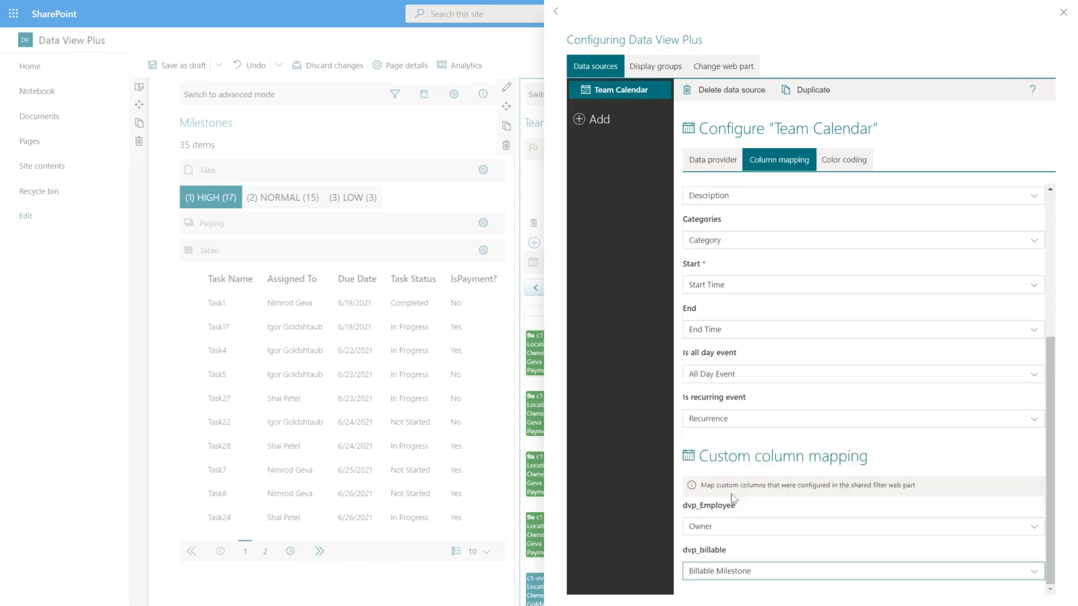
{"action": "left_click", "coordinate": [1060, 22]}
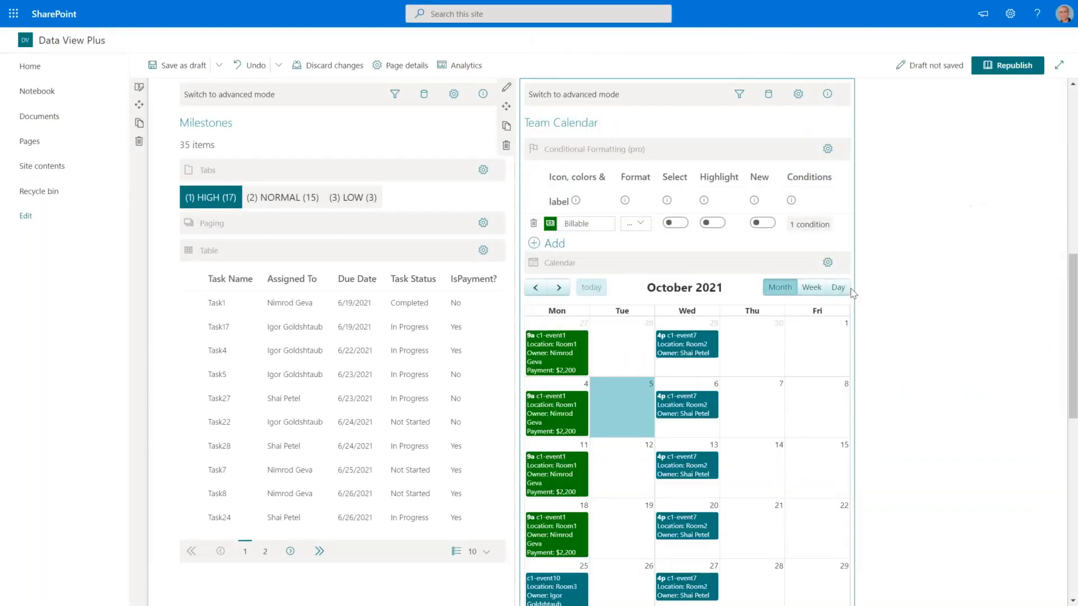
Turn on Show apply button in the Shared Filter, then save the page as a draft.
{"action": "scroll", "coordinate": [853, 295], "scroll_direction": "up", "scroll_amount": 6}
{"action": "scroll", "coordinate": [854, 296], "scroll_direction": "up", "scroll_amount": 3}
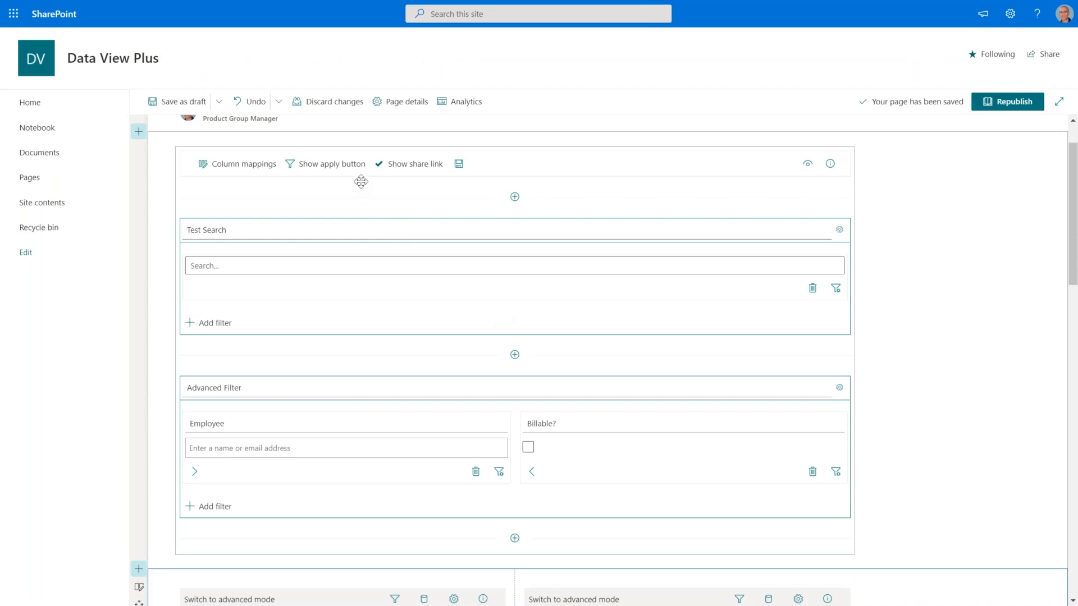
{"action": "left_click", "coordinate": [326, 164]}
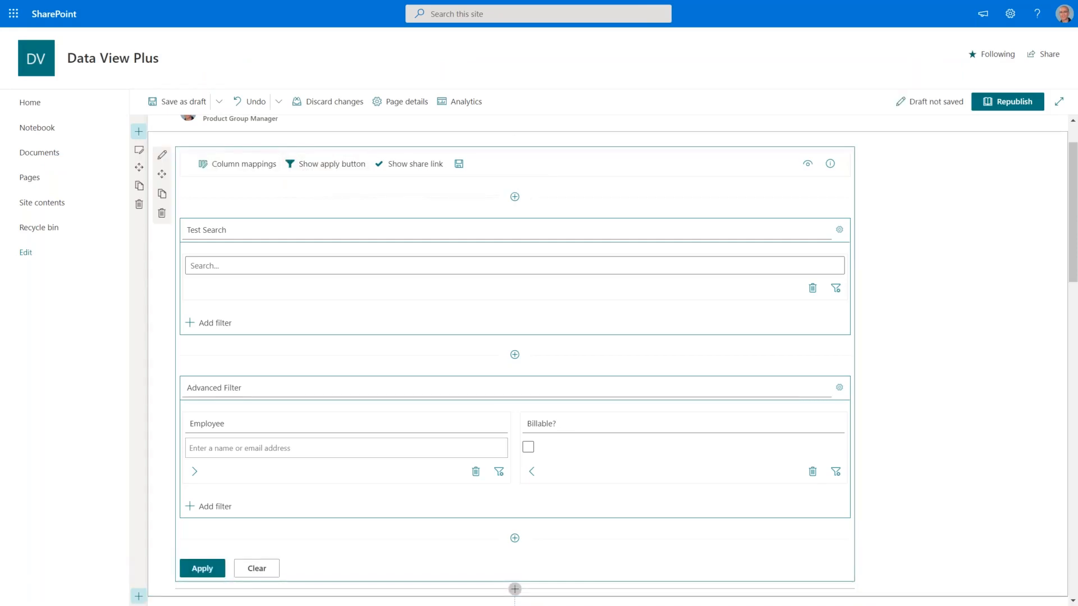
{"action": "left_click", "coordinate": [165, 104]}
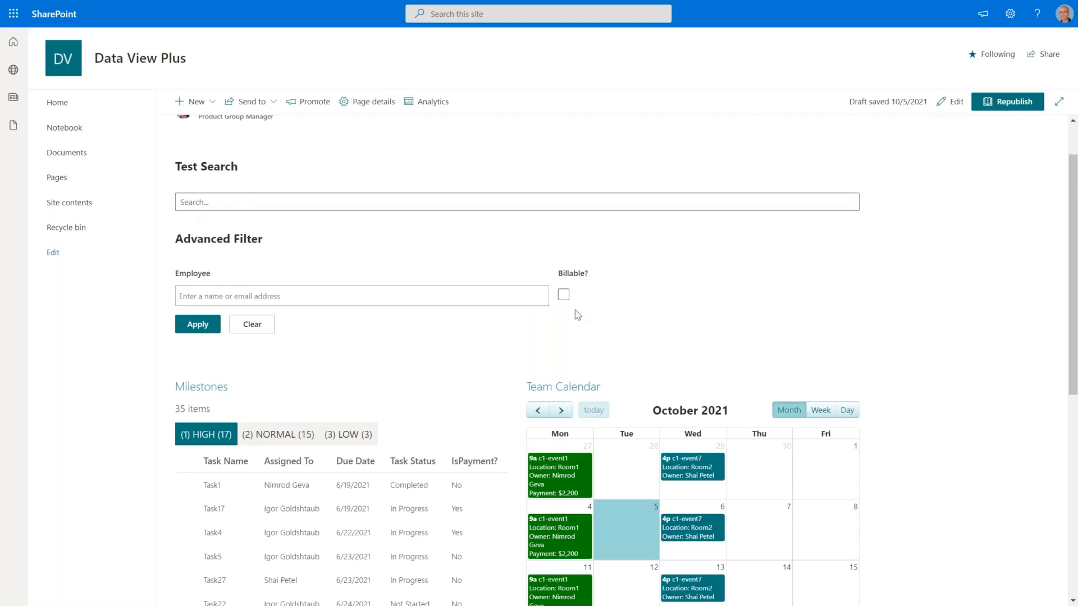
{"action": "scroll", "coordinate": [646, 310], "scroll_direction": "down", "scroll_amount": 3}
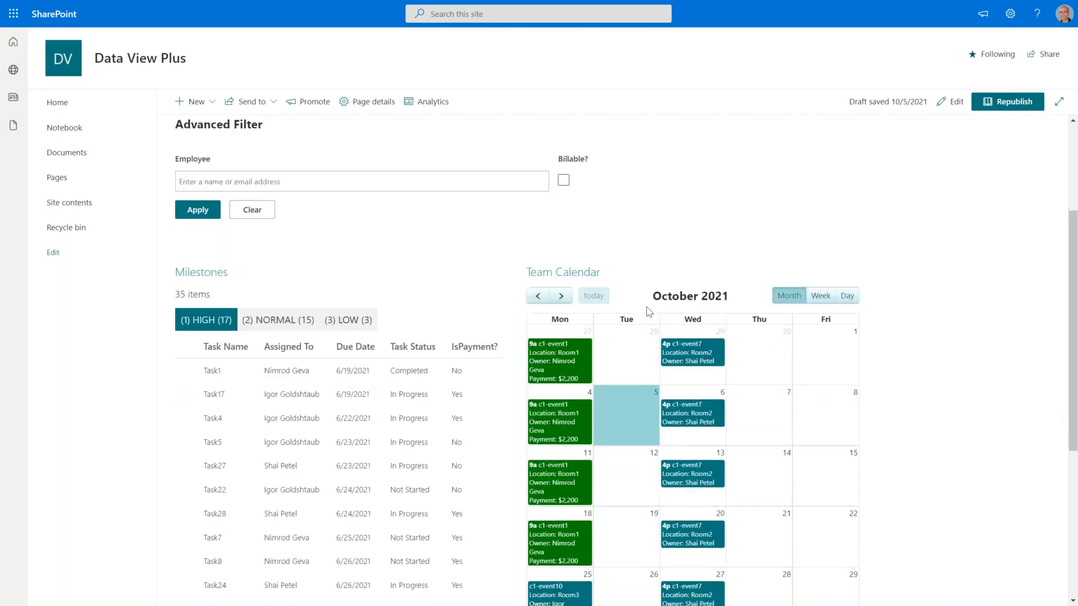
{"action": "left_click", "coordinate": [564, 169]}
{"action": "left_click", "coordinate": [565, 168]}
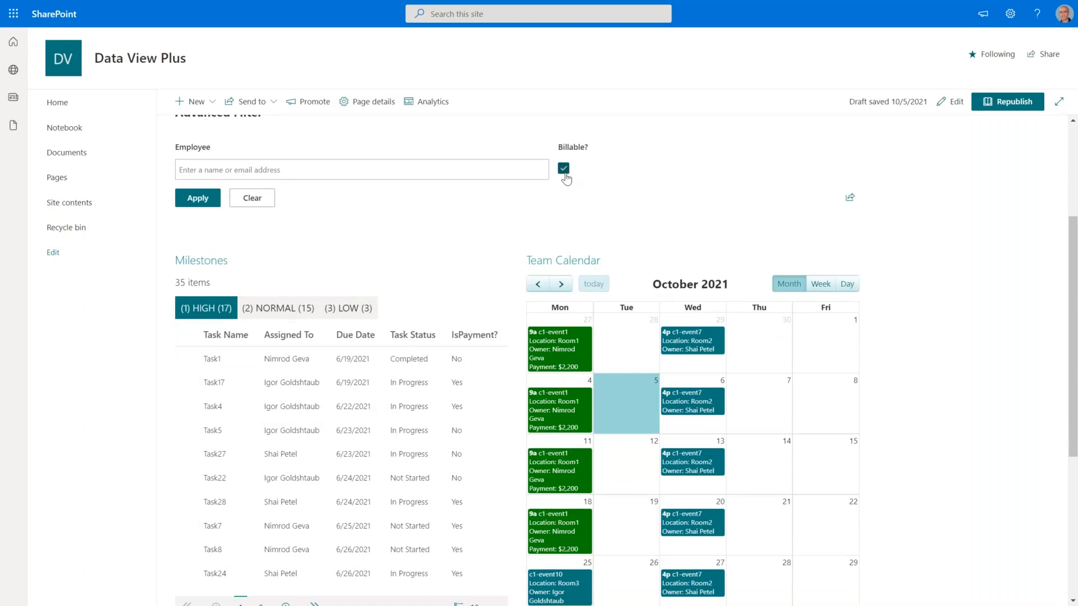
{"action": "left_click", "coordinate": [198, 204]}
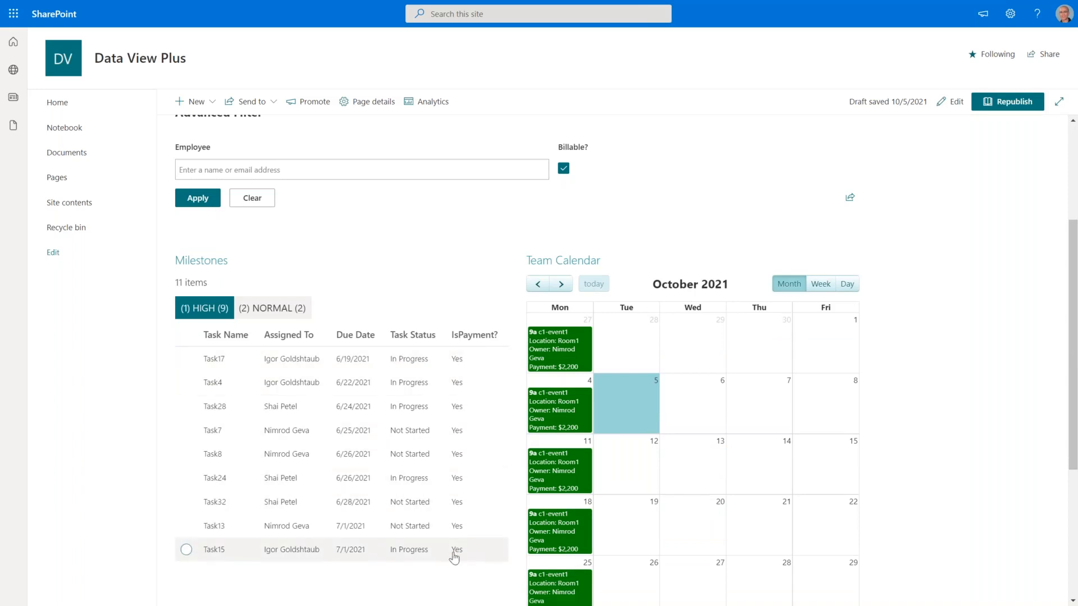
{"action": "scroll", "coordinate": [561, 306], "scroll_direction": "down", "scroll_amount": 1}
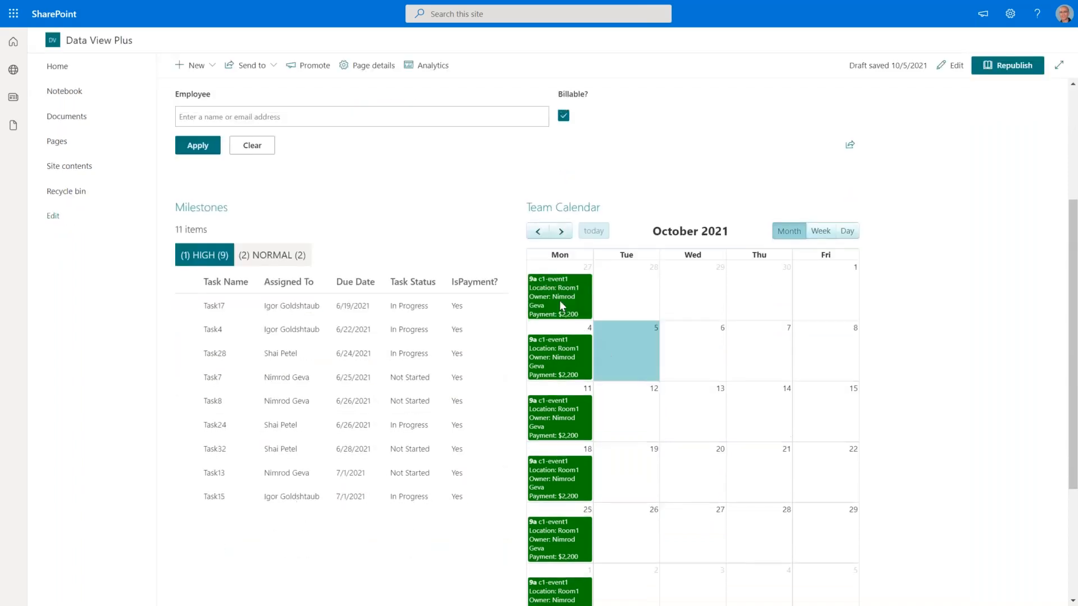
{"action": "scroll", "coordinate": [561, 337], "scroll_direction": "down", "scroll_amount": 2}
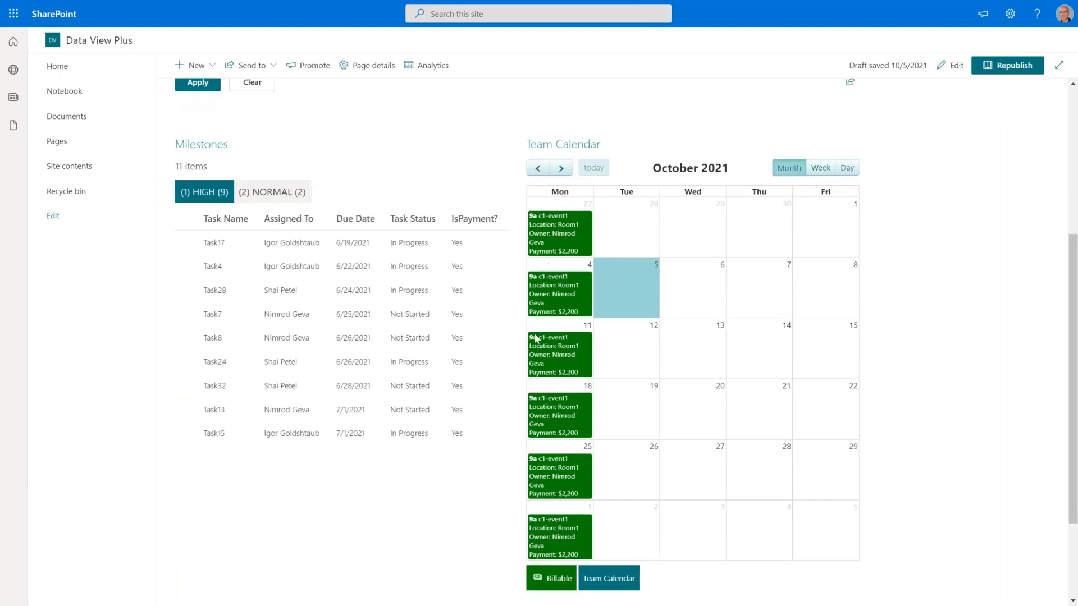
{"action": "scroll", "coordinate": [561, 337], "scroll_direction": "up", "scroll_amount": 3}
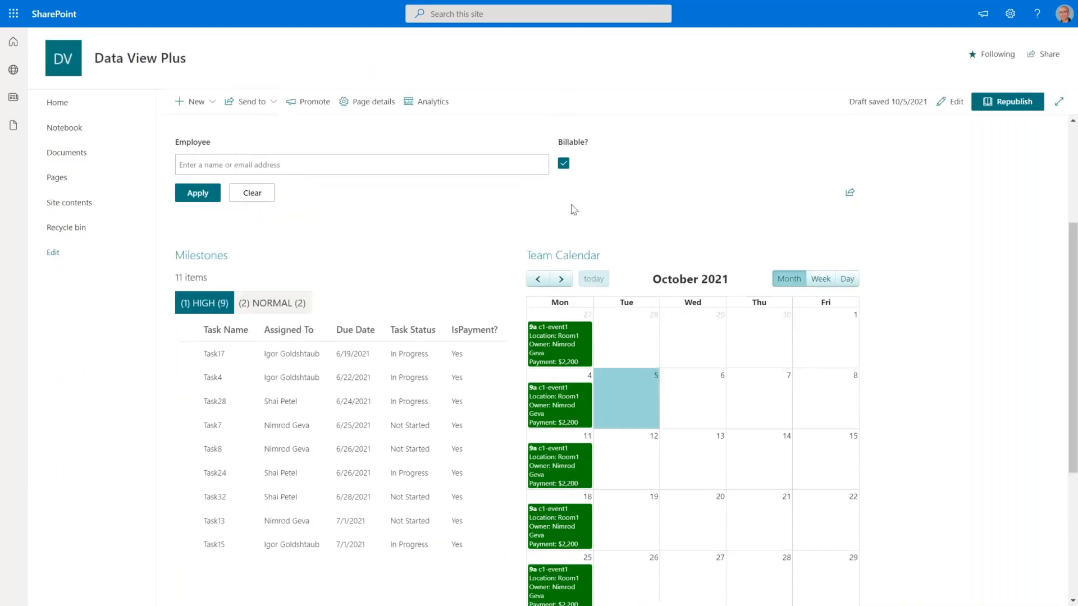
{"action": "left_click", "coordinate": [564, 166]}
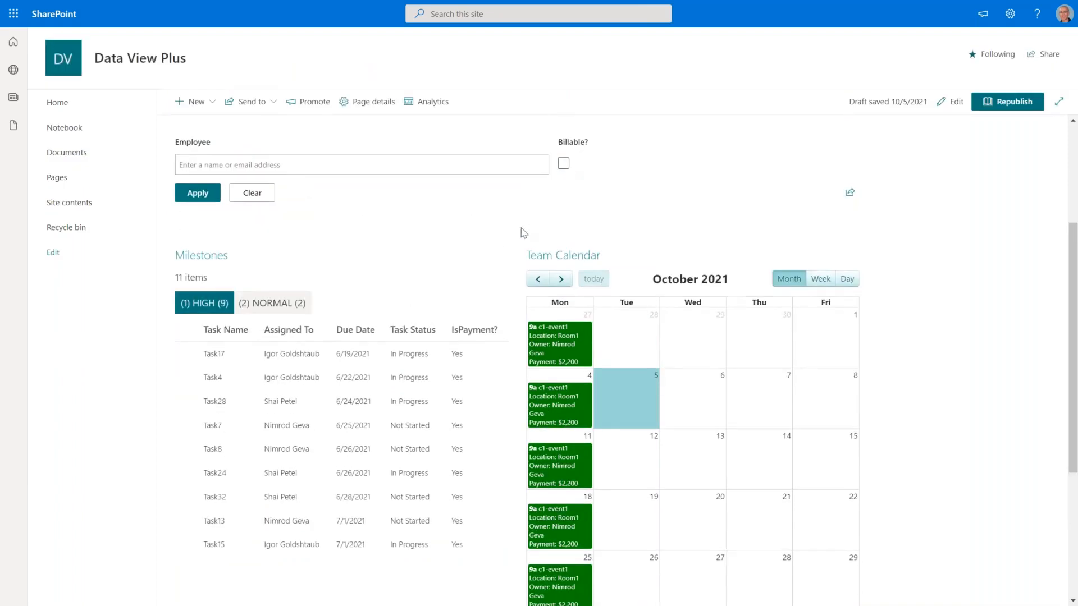
{"action": "left_click", "coordinate": [193, 198]}
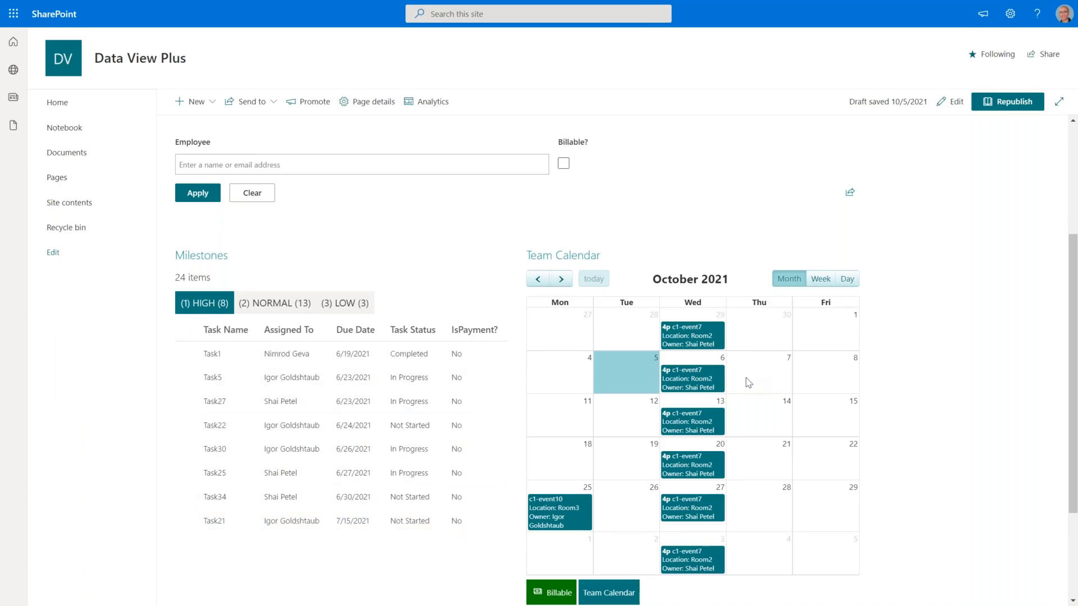
{"action": "left_click", "coordinate": [255, 194]}
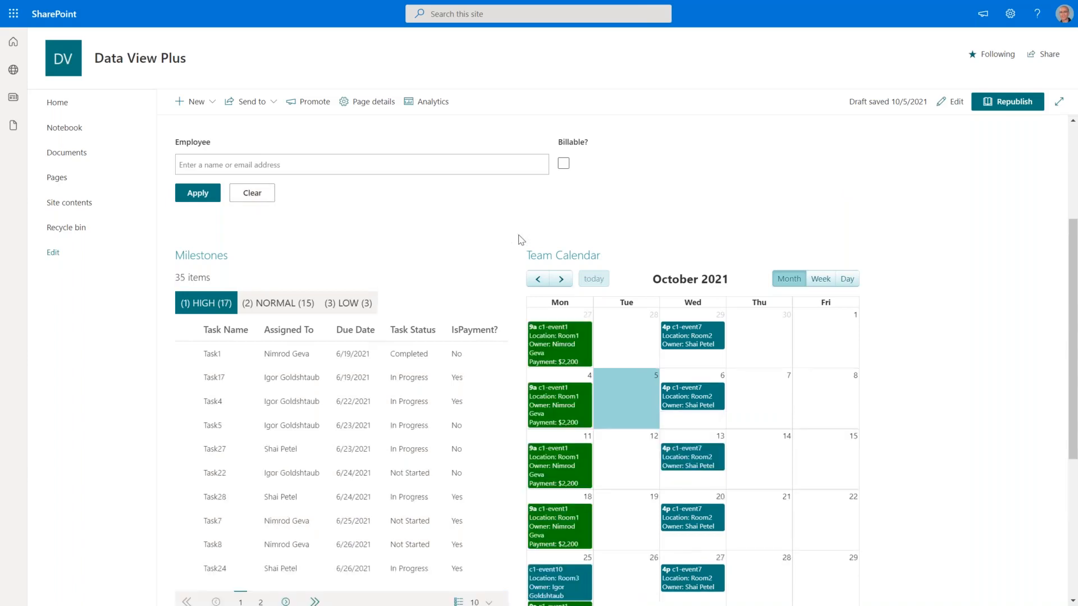
{"action": "scroll", "coordinate": [516, 241], "scroll_direction": "up", "scroll_amount": 4}
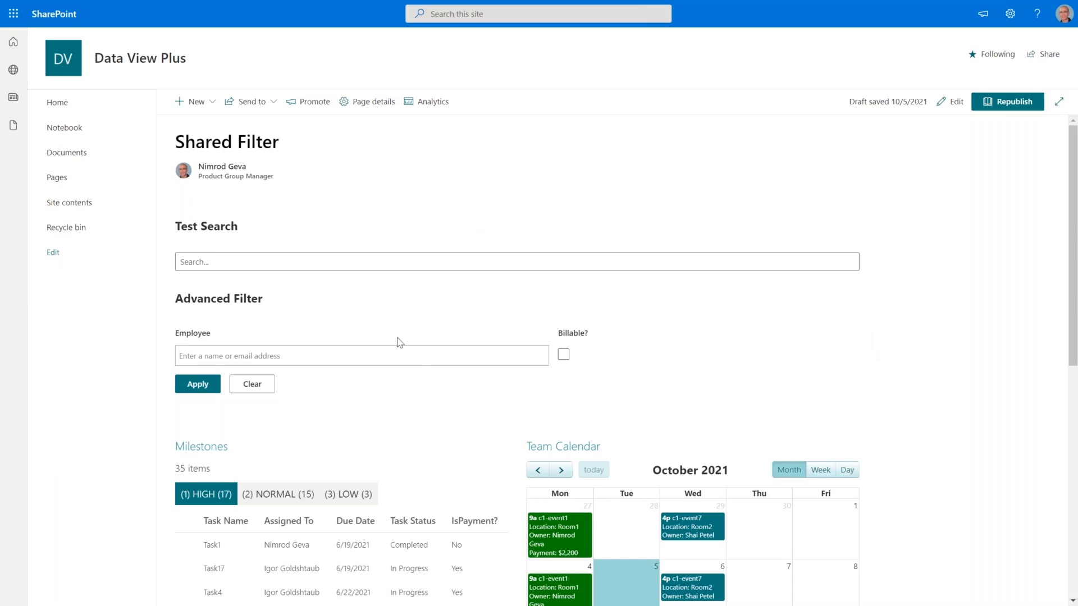
{"action": "scroll", "coordinate": [410, 425], "scroll_direction": "down", "scroll_amount": 3}
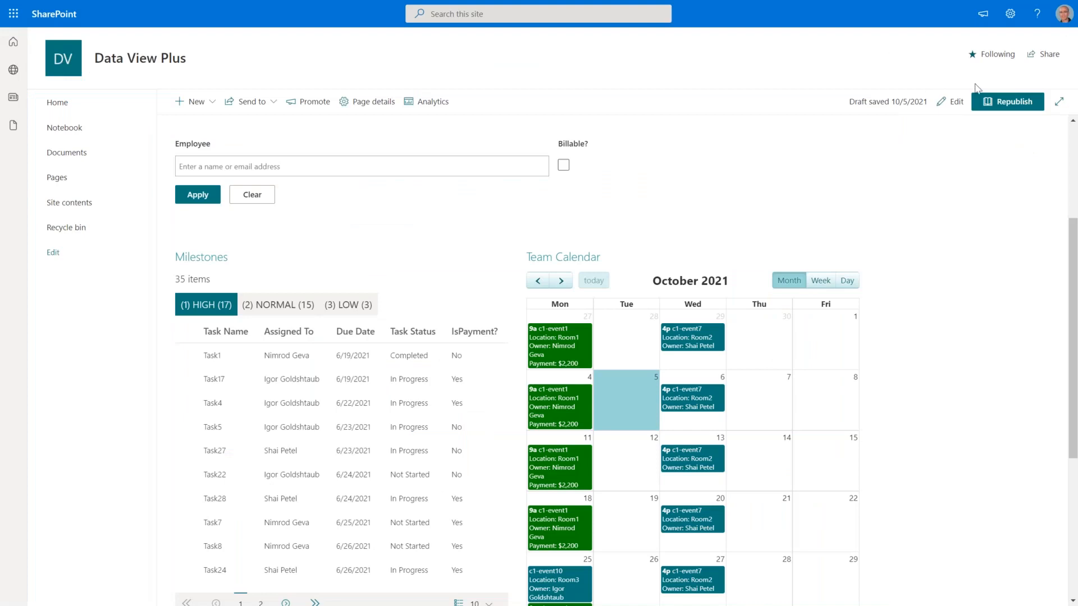
Return the browser to full-screen view and reload the Data View Plus page.
{"action": "key", "text": "F11"}
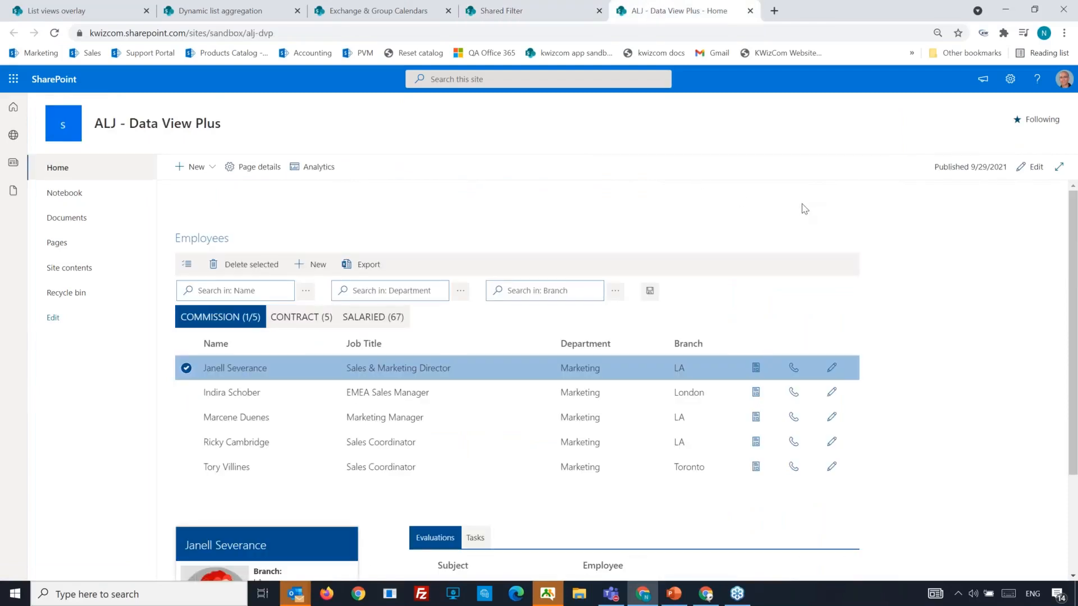
{"action": "key", "text": "F11"}
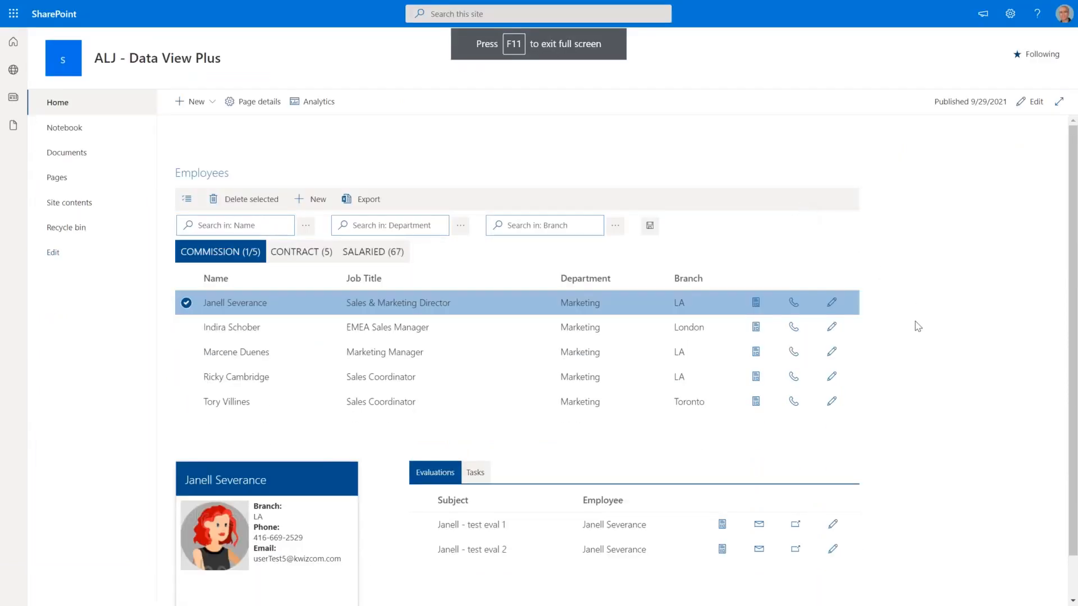
{"action": "key", "text": "F5"}
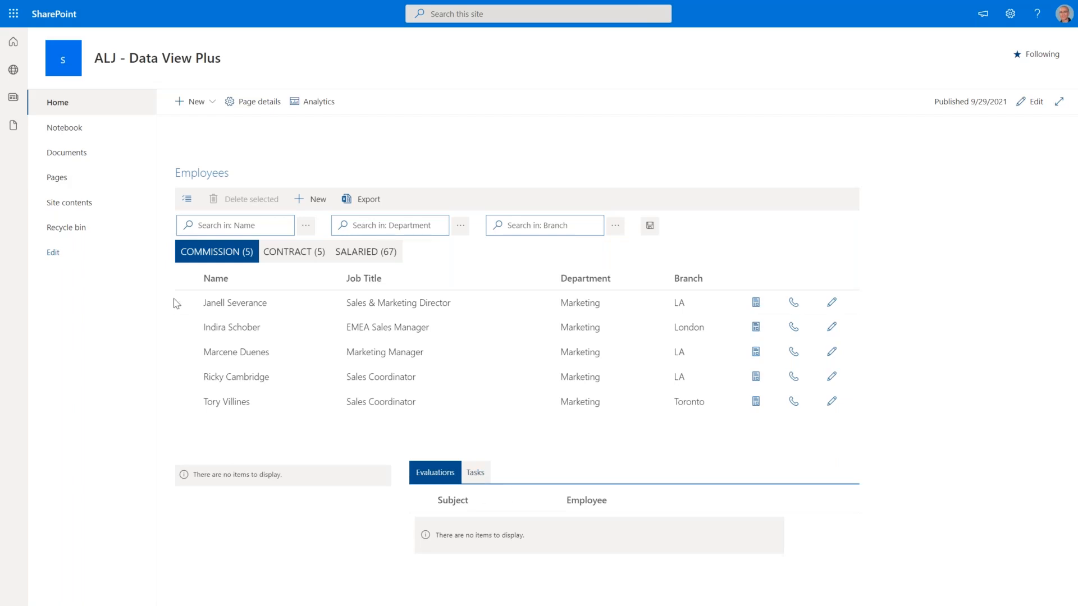
Select the Sales & Marketing Director and check her Tasks and Evaluations lists.
{"action": "left_click", "coordinate": [227, 312]}
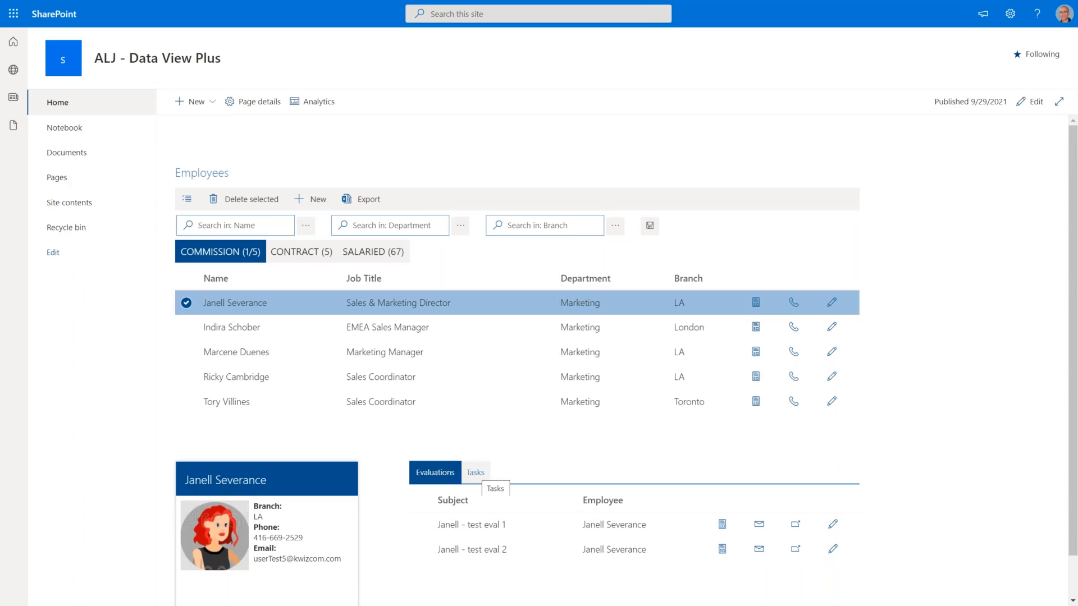
{"action": "left_click", "coordinate": [475, 473]}
{"action": "left_click", "coordinate": [430, 472]}
Show the Contract employees group and select the CEO.
{"action": "left_click", "coordinate": [293, 257]}
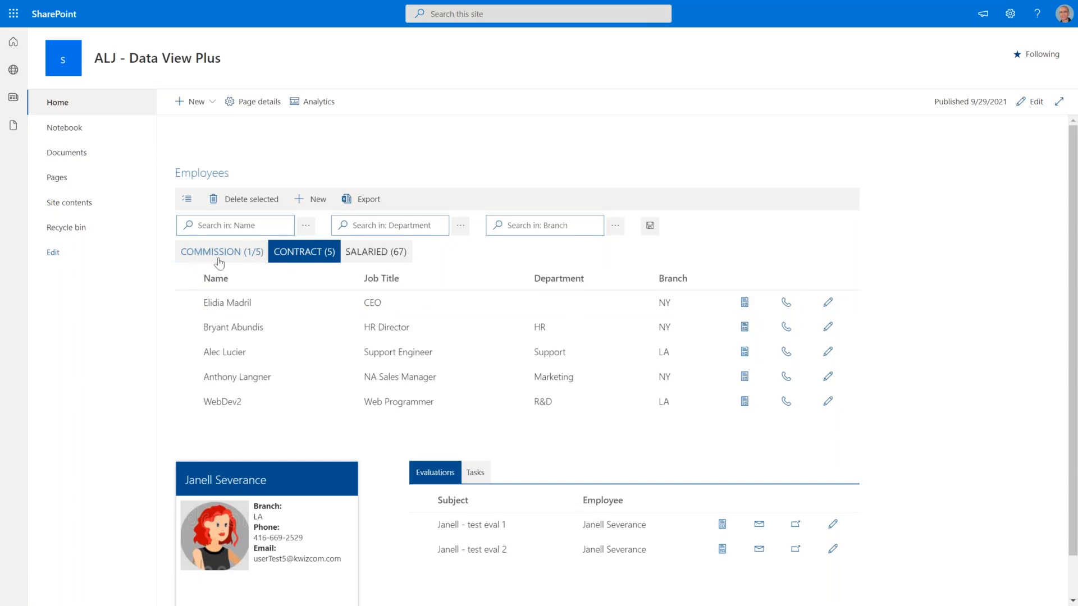
{"action": "left_click", "coordinate": [376, 254]}
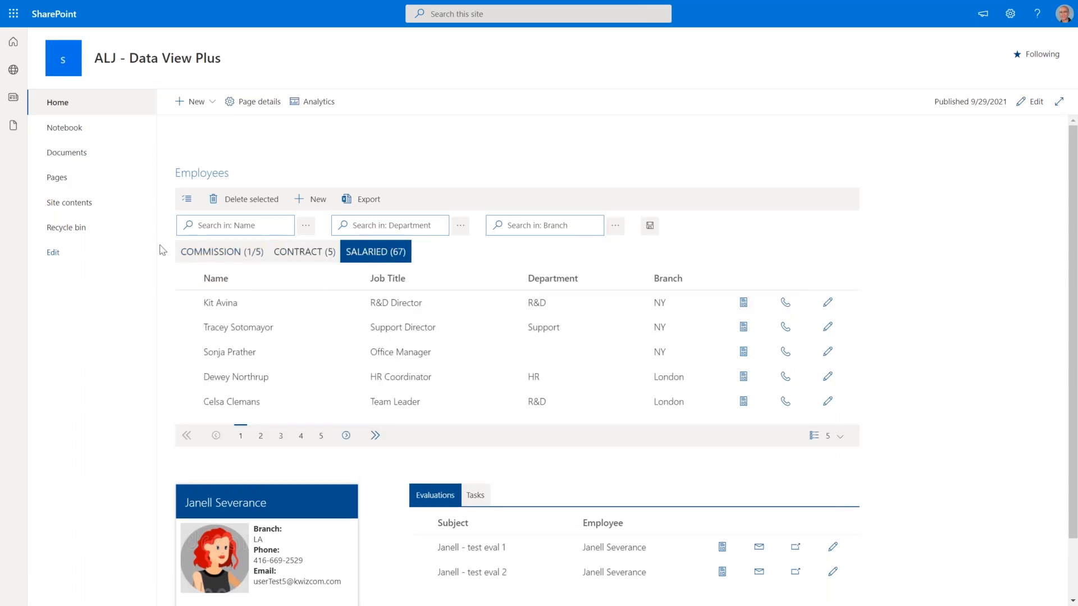
{"action": "left_click", "coordinate": [200, 253]}
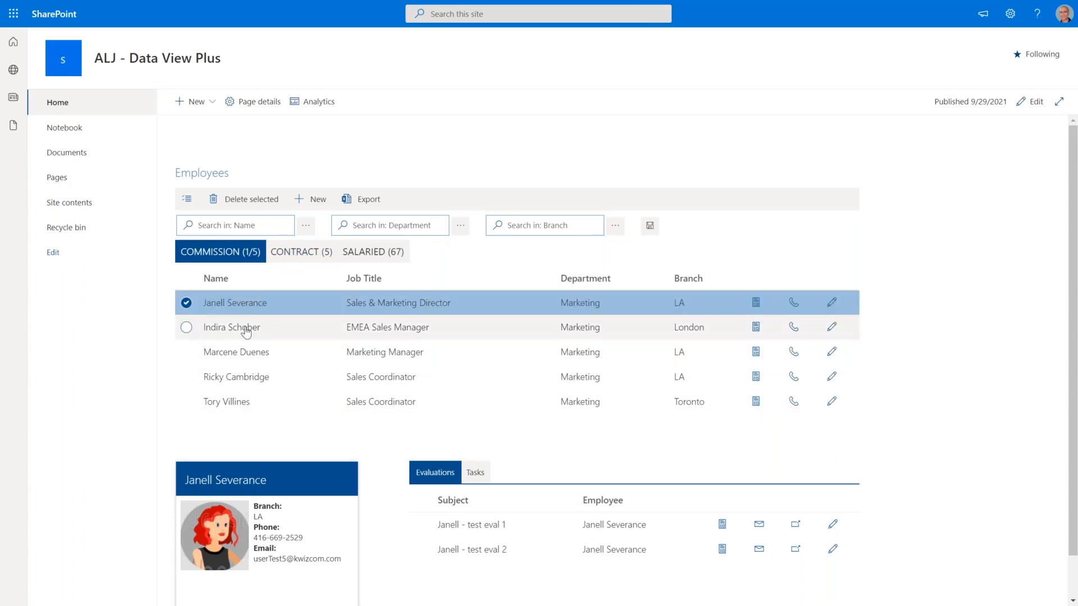
{"action": "left_click", "coordinate": [294, 253]}
{"action": "left_click", "coordinate": [225, 306]}
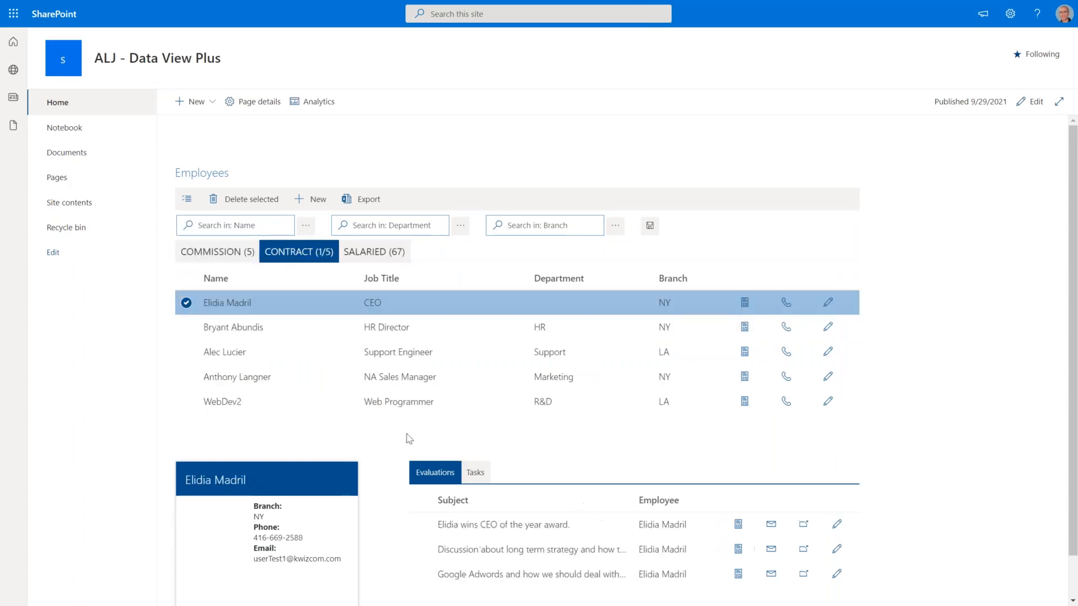
Toggle between the CEO's Tasks and Evaluations lists, ending on her evaluations.
{"action": "left_click", "coordinate": [470, 473]}
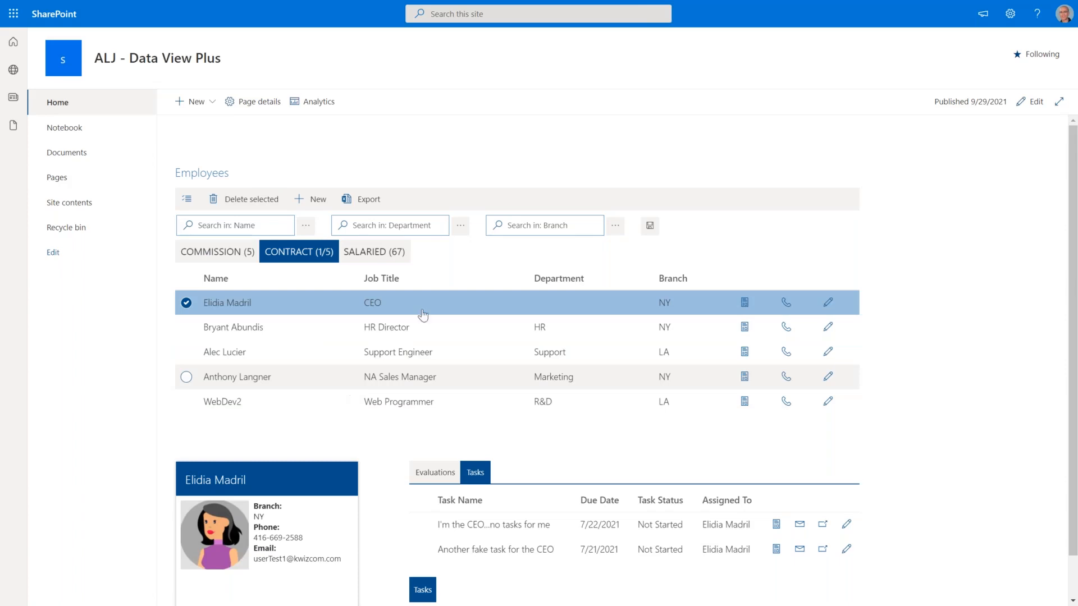
{"action": "double_click", "coordinate": [215, 174]}
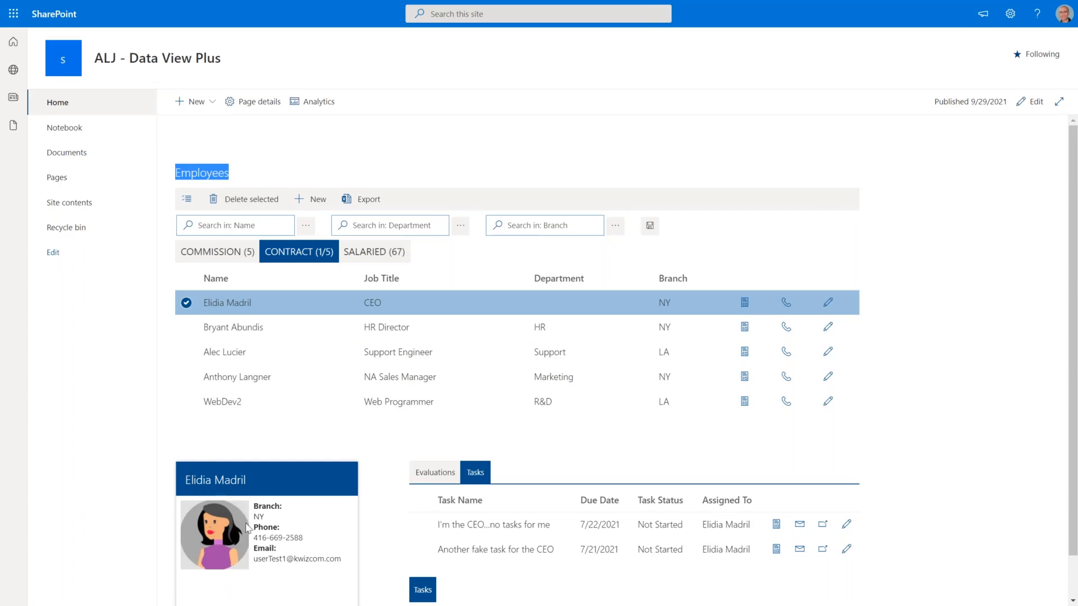
{"action": "left_click", "coordinate": [452, 475]}
{"action": "left_click", "coordinate": [475, 476]}
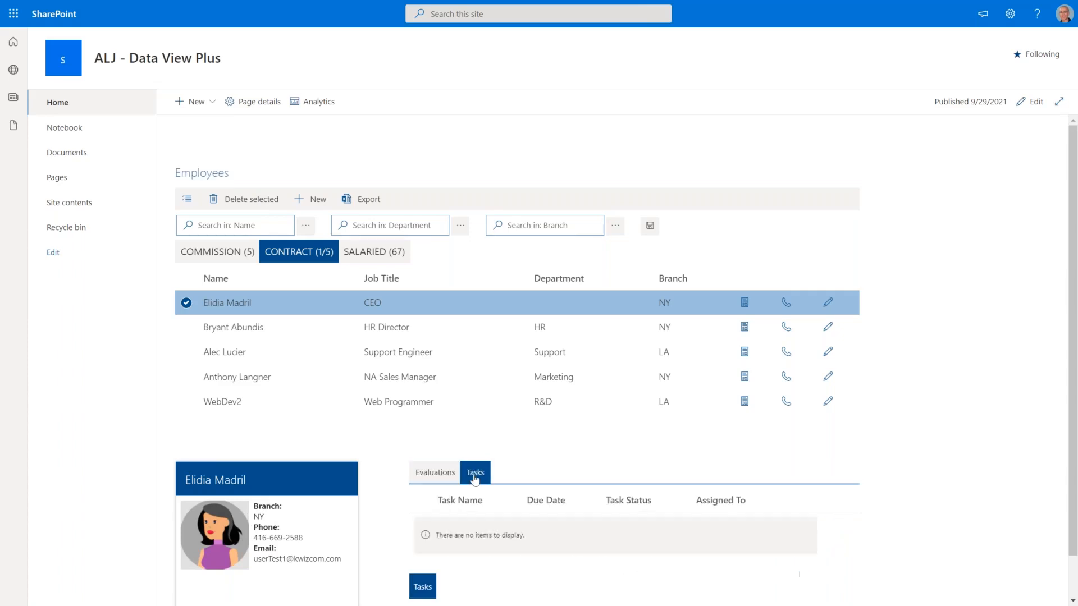
{"action": "left_click", "coordinate": [443, 477]}
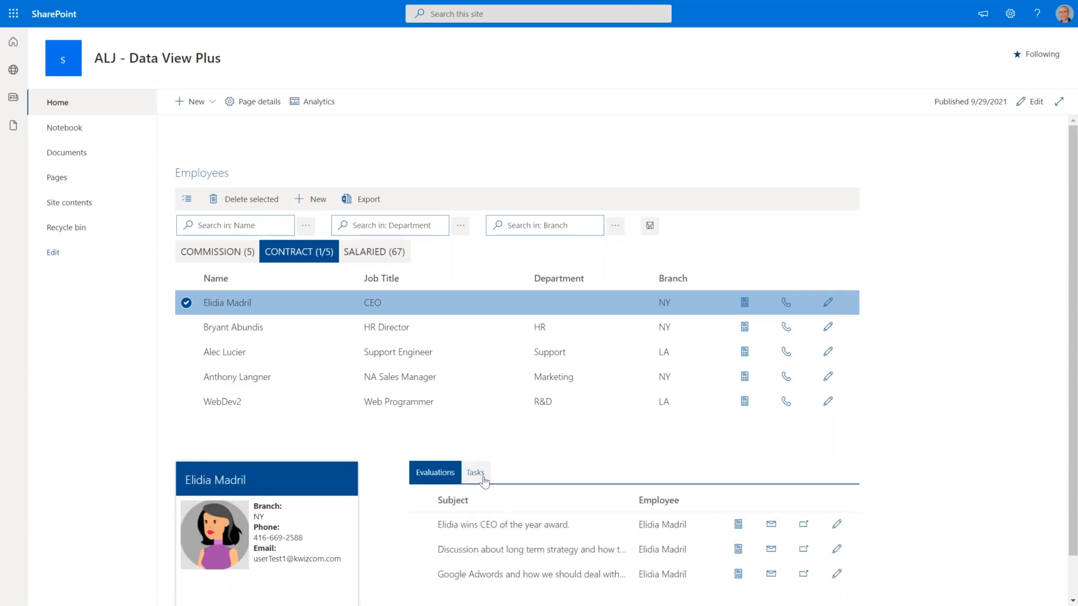
{"action": "left_click", "coordinate": [484, 481]}
{"action": "left_click", "coordinate": [452, 481]}
{"action": "left_click", "coordinate": [476, 475]}
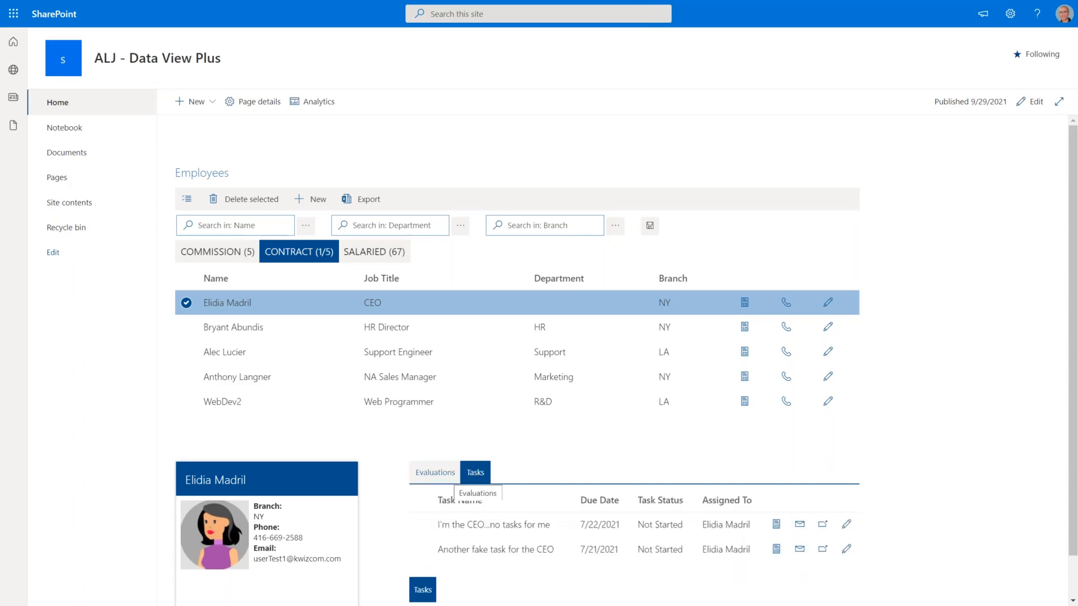
{"action": "left_click", "coordinate": [449, 478]}
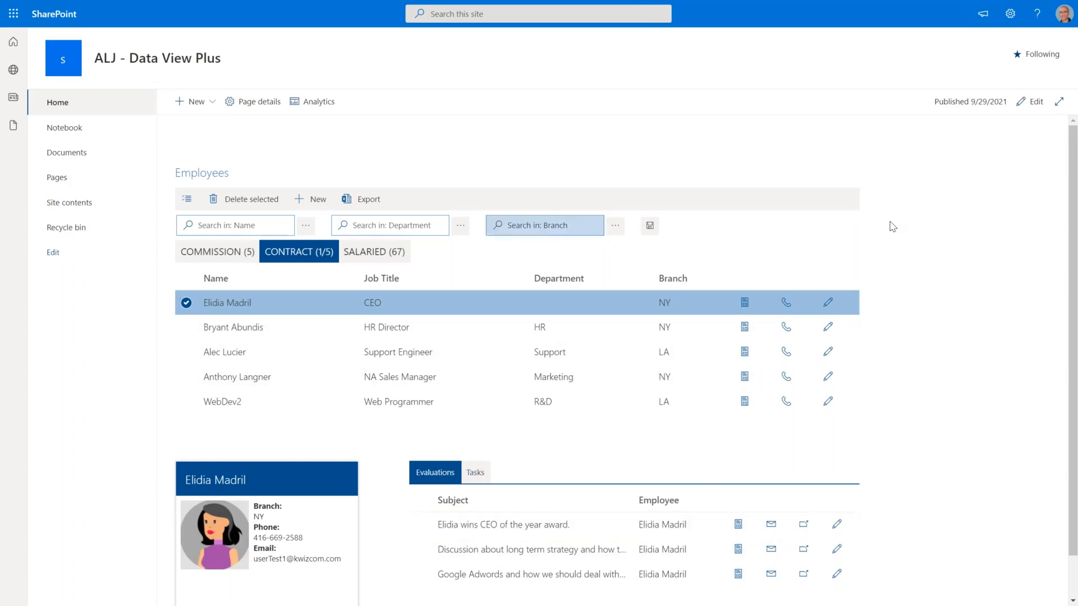
Enter edit mode and check the filter's Custom column mappings list only EmployeeID.
{"action": "left_click", "coordinate": [1032, 102]}
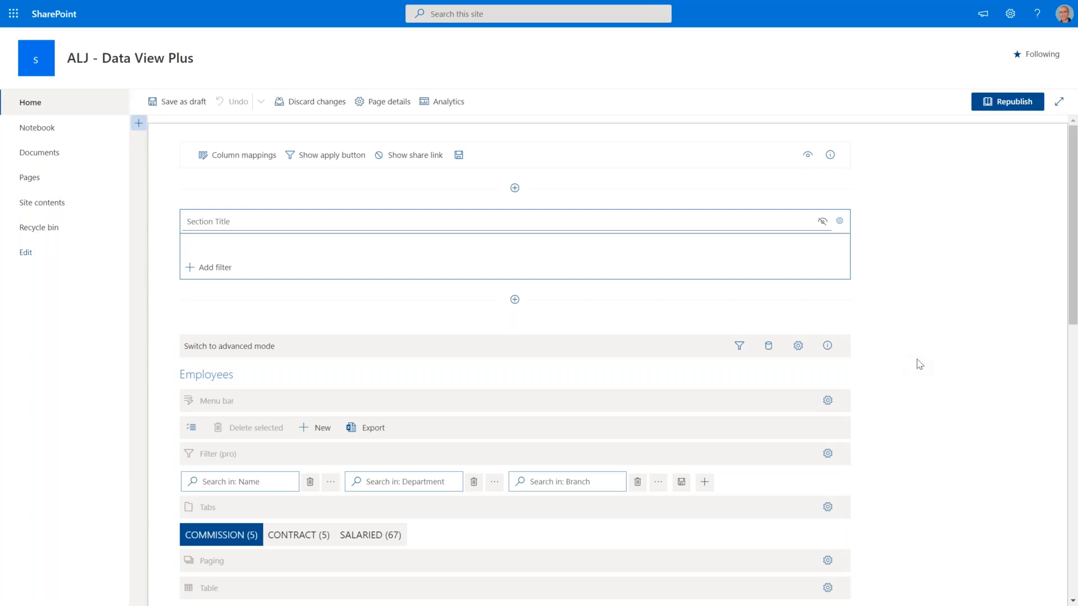
{"action": "scroll", "coordinate": [929, 366], "scroll_direction": "down", "scroll_amount": 1}
{"action": "scroll", "coordinate": [932, 367], "scroll_direction": "up", "scroll_amount": 1}
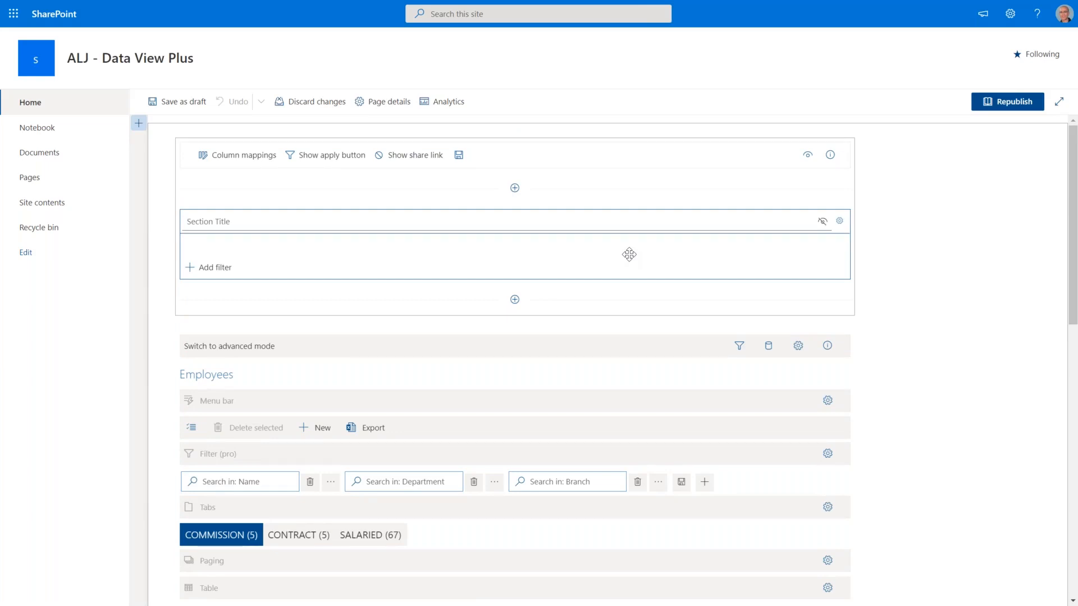
{"action": "left_click", "coordinate": [262, 160]}
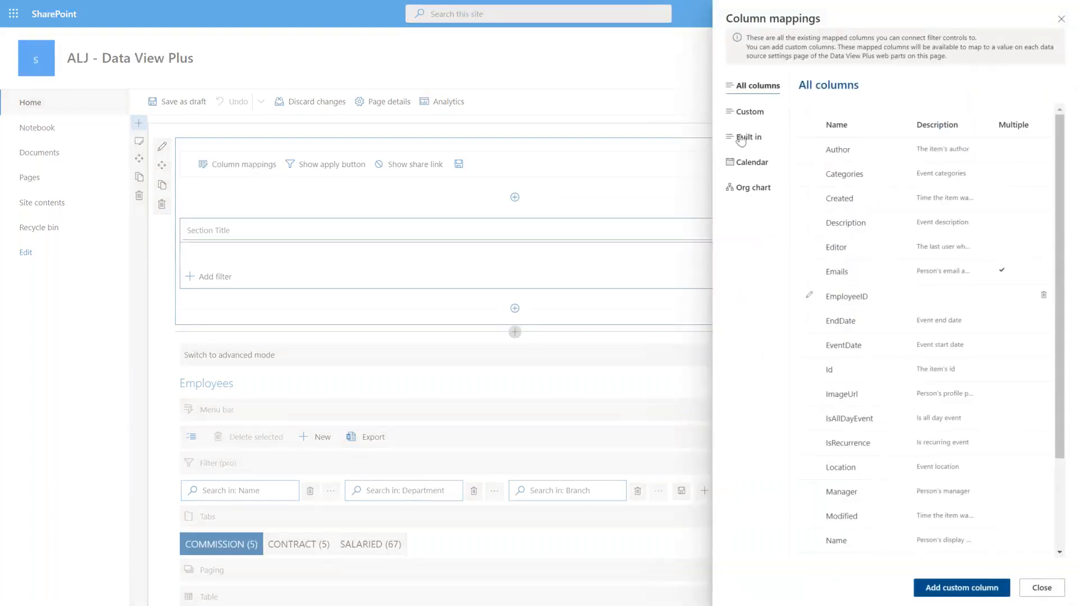
{"action": "left_click", "coordinate": [746, 112]}
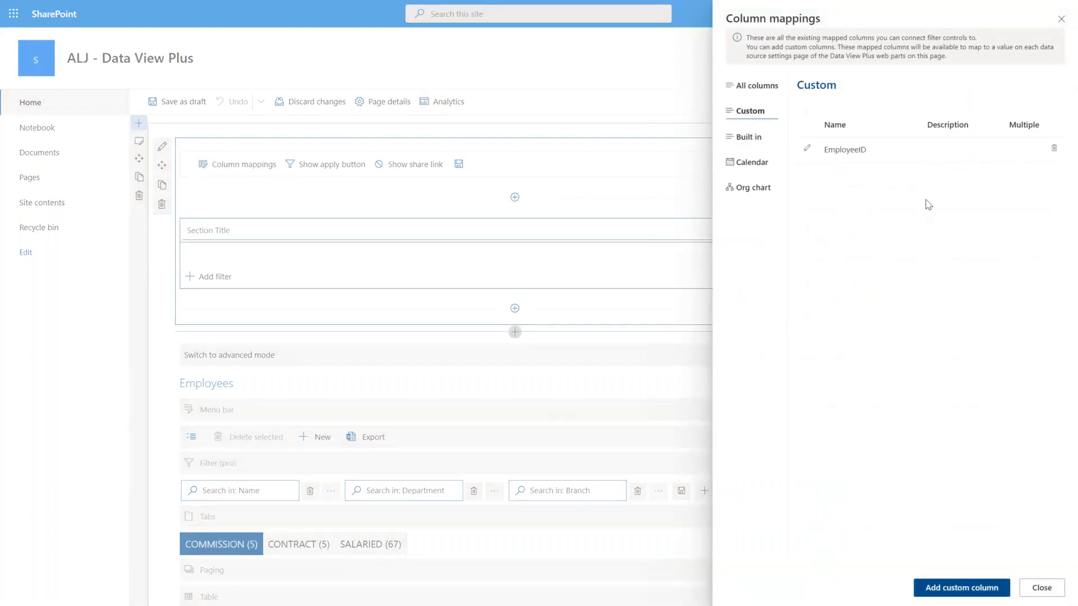
{"action": "left_click", "coordinate": [1059, 23]}
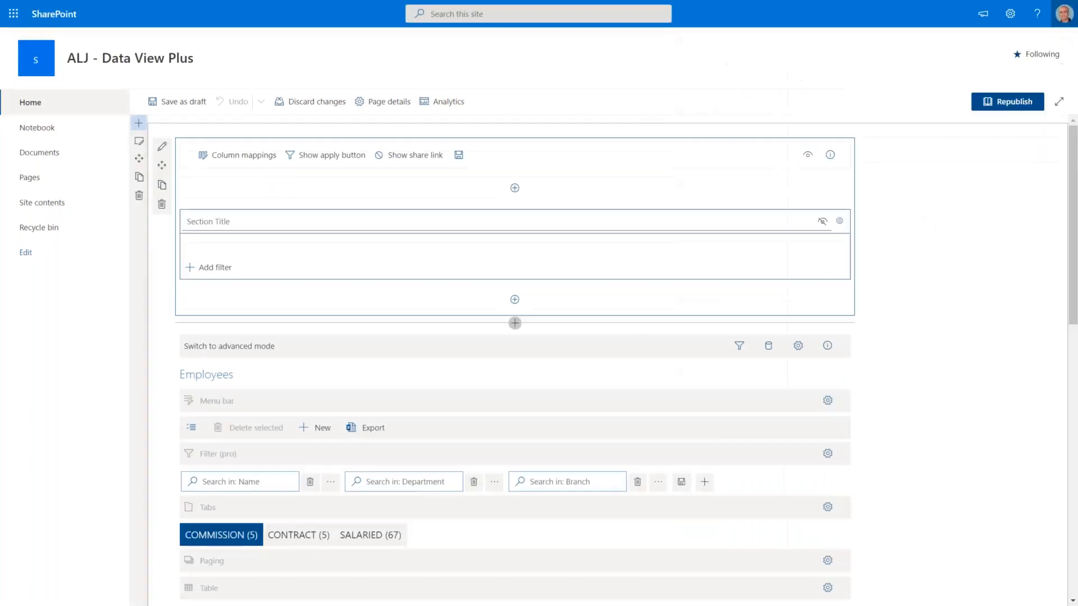
Review the Employees web part's shared filter provider mapping dvp_EmployeeID = ID.
{"action": "scroll", "coordinate": [1062, 392], "scroll_direction": "down", "scroll_amount": 3}
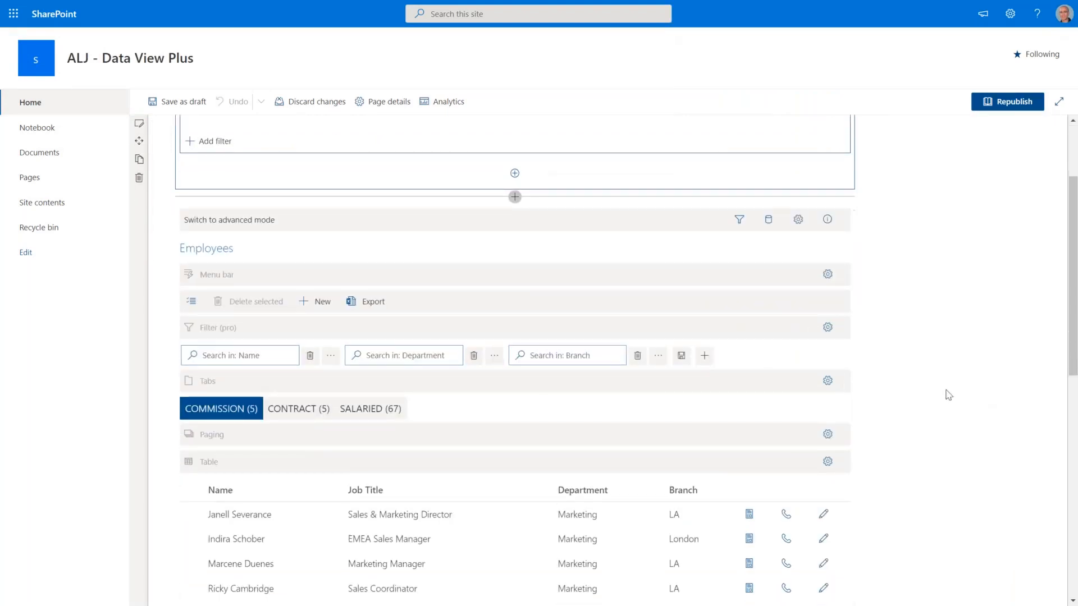
{"action": "scroll", "coordinate": [396, 339], "scroll_direction": "down", "scroll_amount": 2}
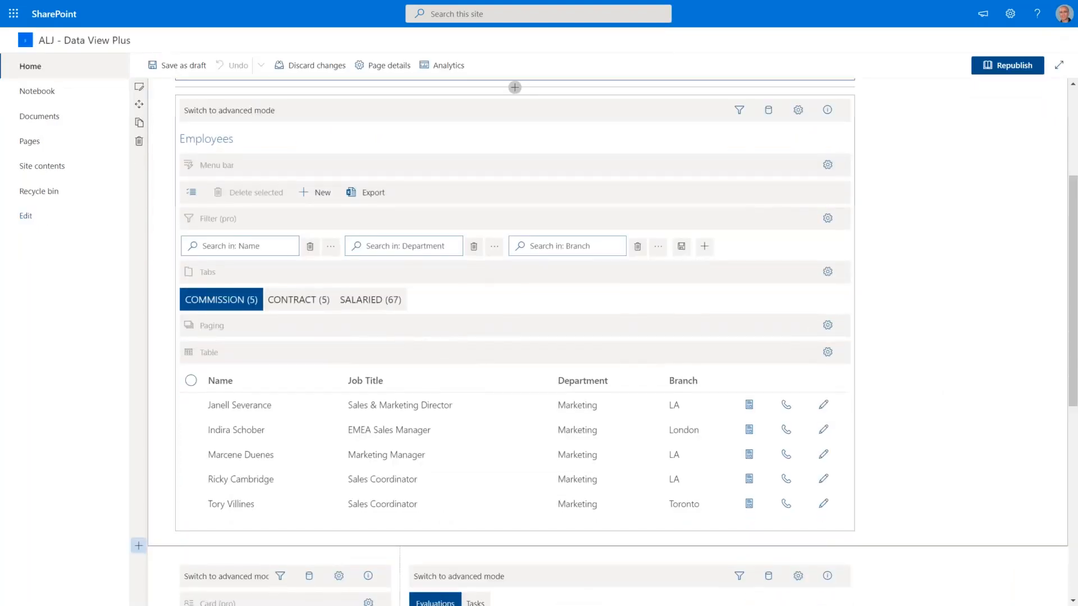
{"action": "scroll", "coordinate": [921, 337], "scroll_direction": "up", "scroll_amount": 1}
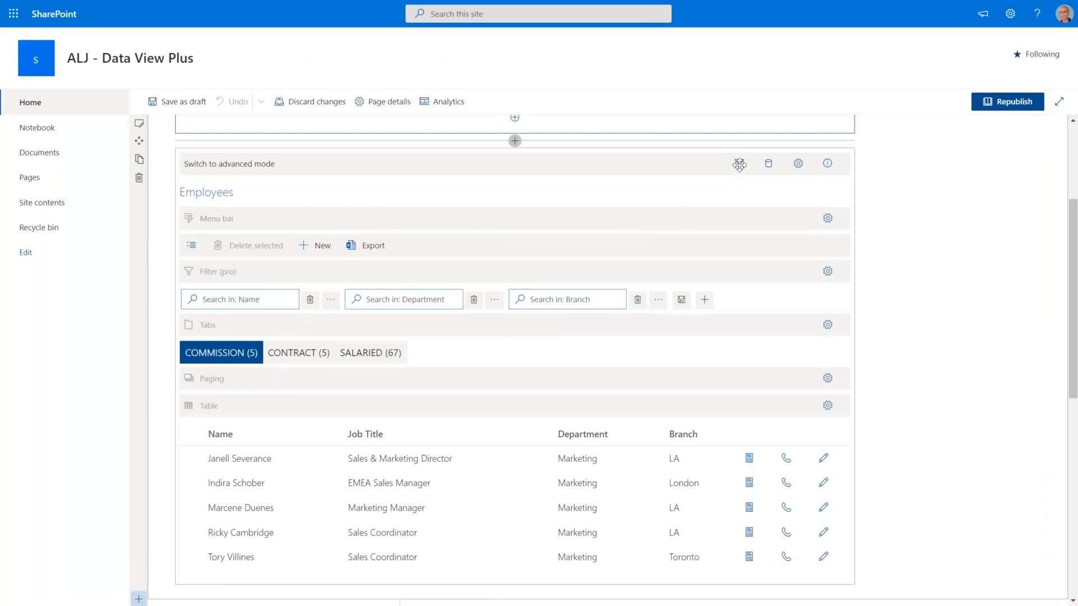
{"action": "left_click", "coordinate": [739, 165]}
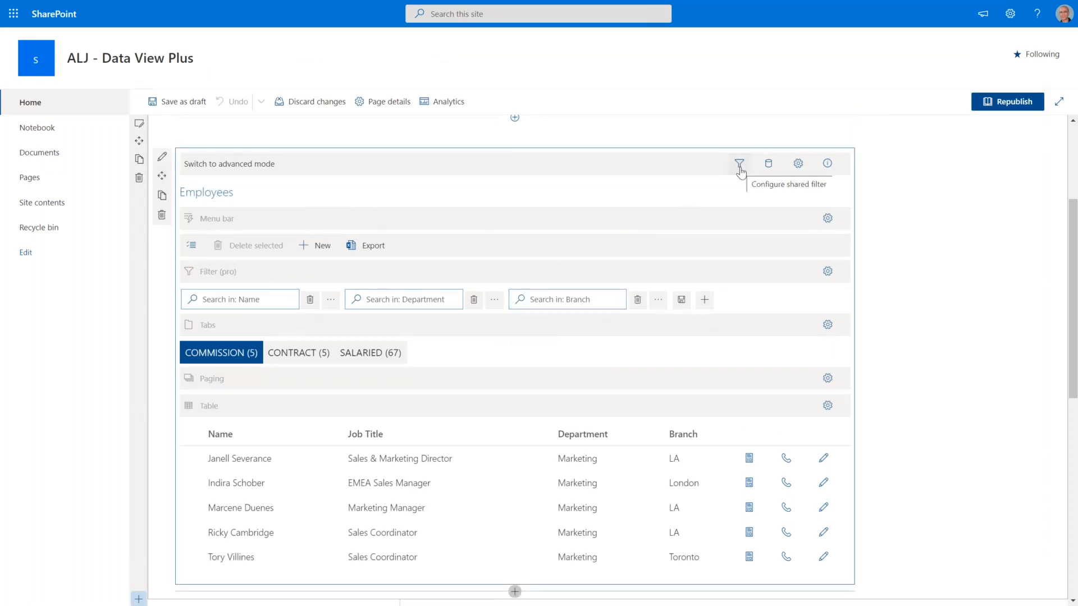
{"action": "left_click", "coordinate": [739, 164]}
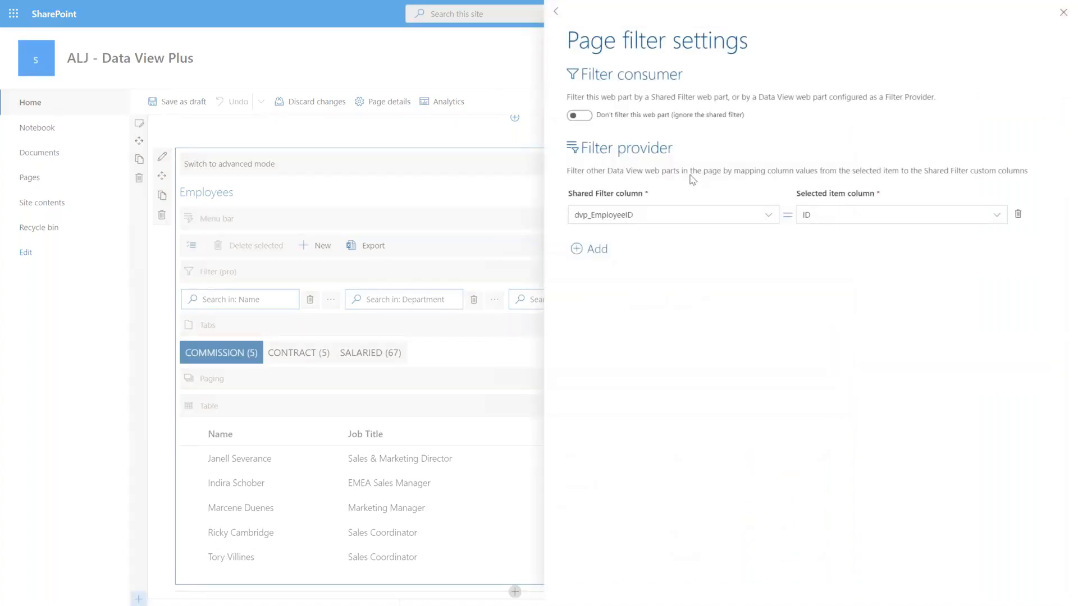
{"action": "left_click_drag", "start_coordinate": [678, 152], "coordinate": [584, 153]}
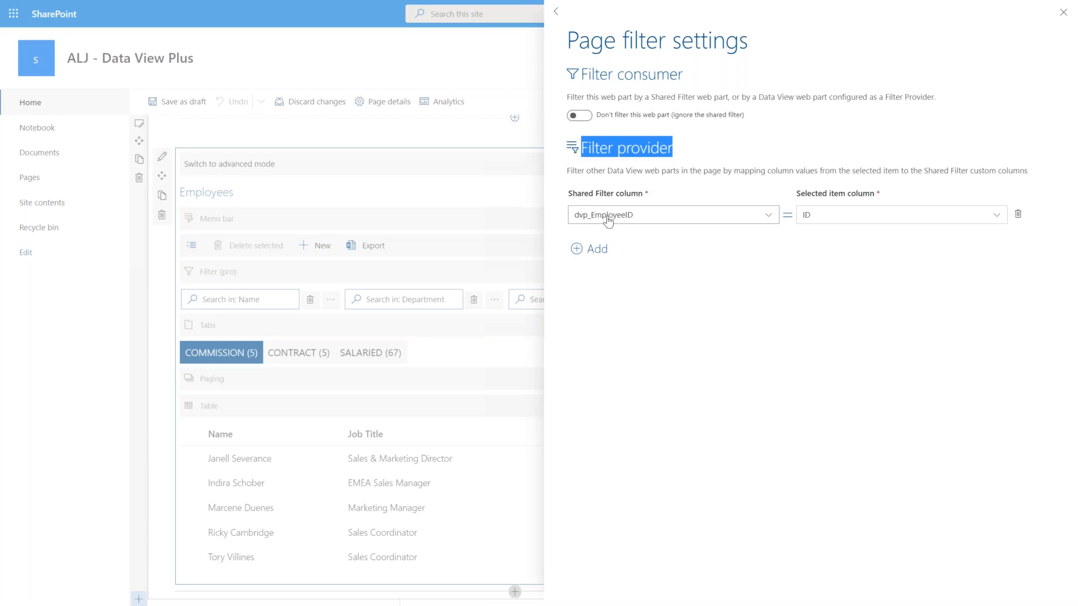
{"action": "left_click", "coordinate": [1063, 12]}
Confirm the card's Employees source maps dvp_EmployeeID to ID.
{"action": "scroll", "coordinate": [978, 382], "scroll_direction": "down", "scroll_amount": 5}
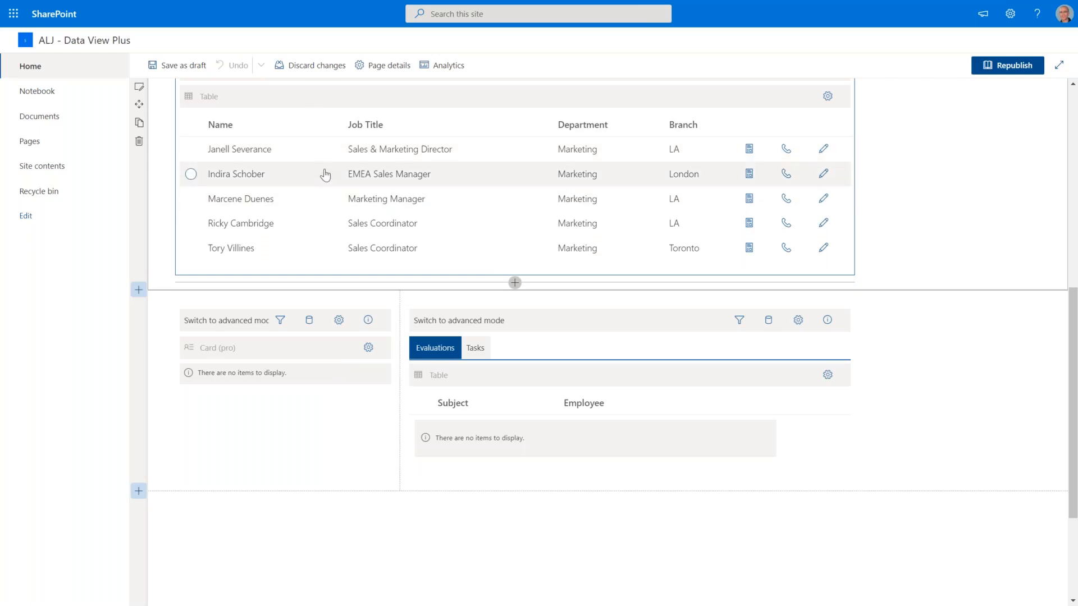
{"action": "left_click", "coordinate": [312, 322]}
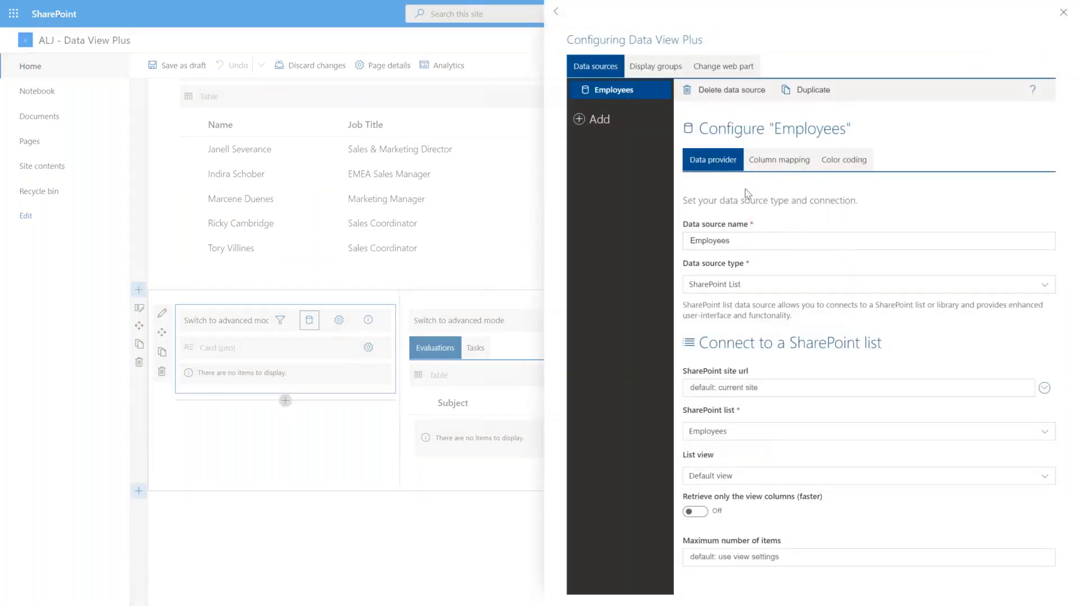
{"action": "left_click", "coordinate": [779, 161]}
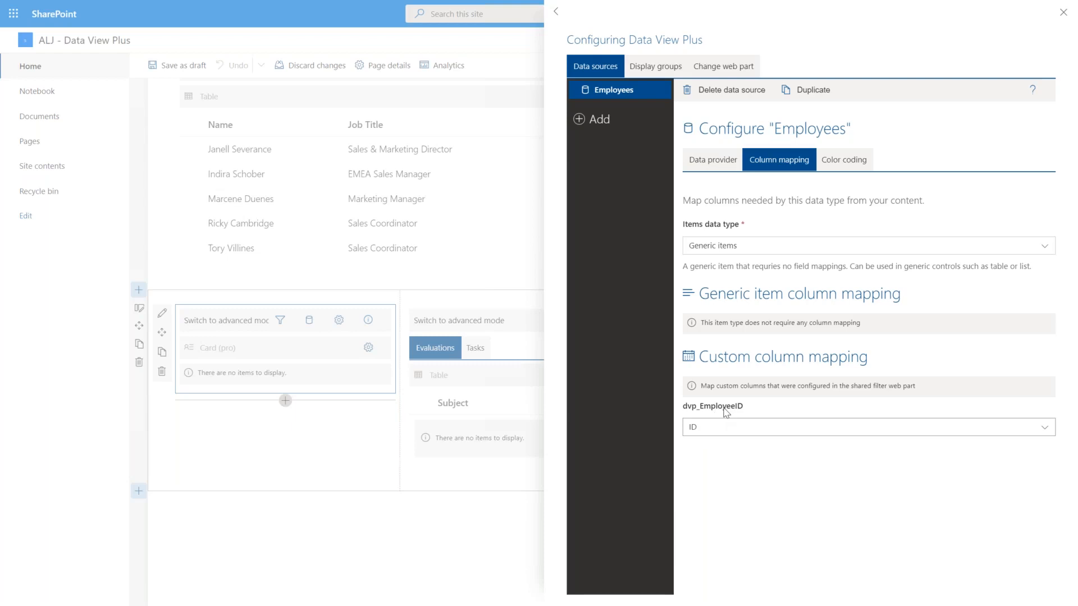
{"action": "left_click", "coordinate": [507, 538]}
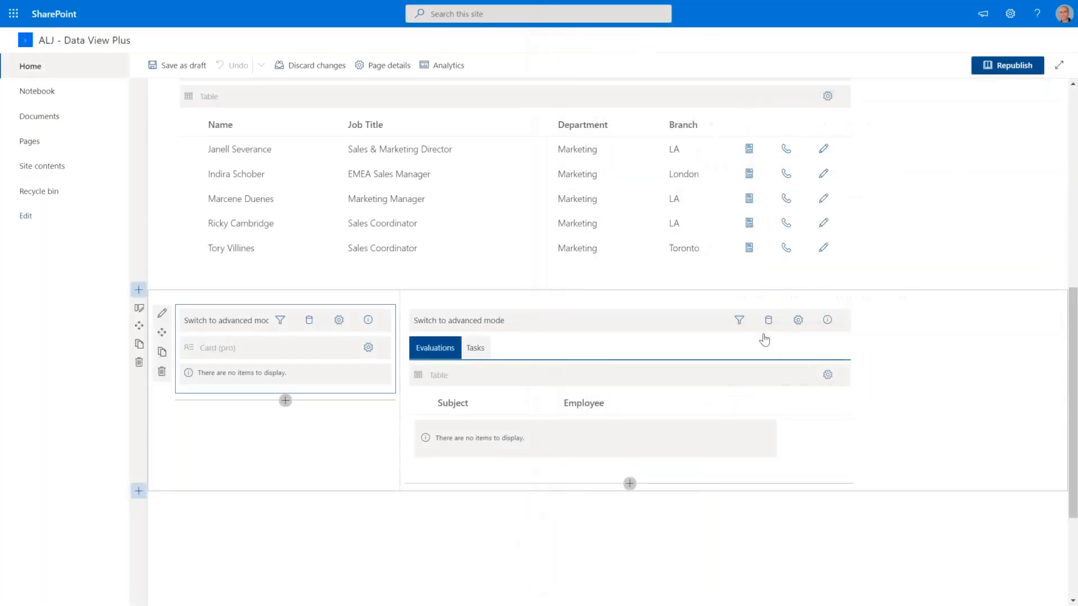
Map dvp_EmployeeID to Employee for Evaluations and to Assigned To for Tasks.
{"action": "left_click", "coordinate": [769, 320]}
{"action": "left_click", "coordinate": [769, 320]}
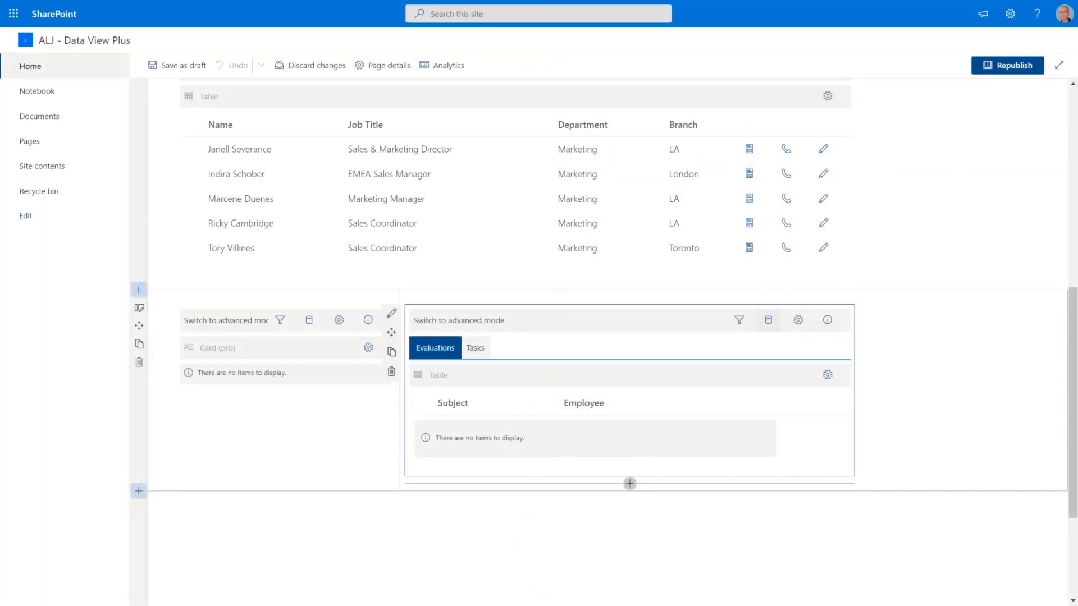
{"action": "left_click", "coordinate": [785, 161]}
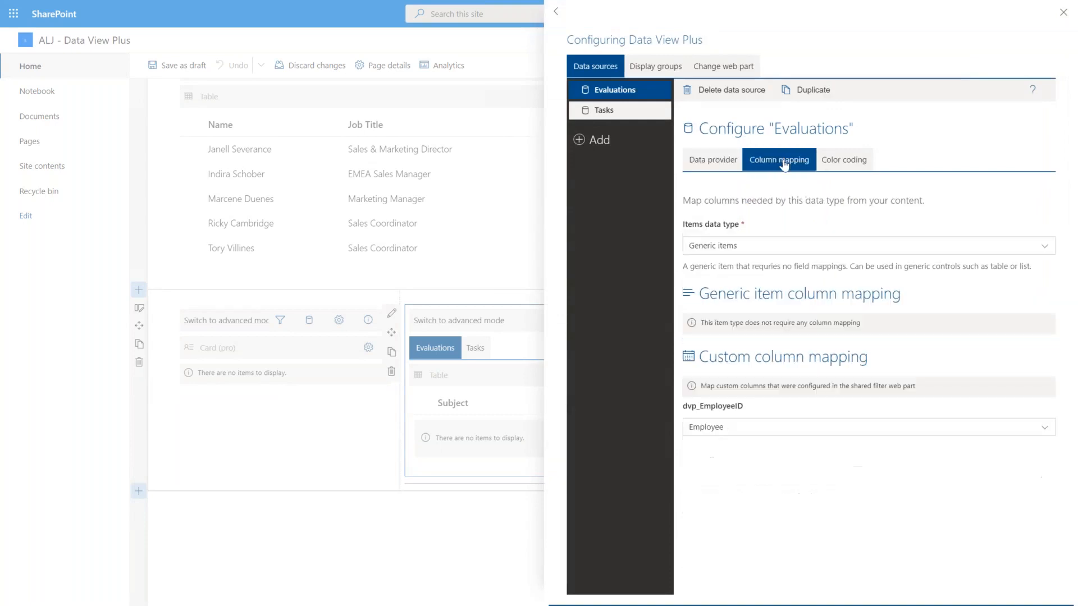
{"action": "left_click_drag", "start_coordinate": [746, 409], "coordinate": [706, 415]}
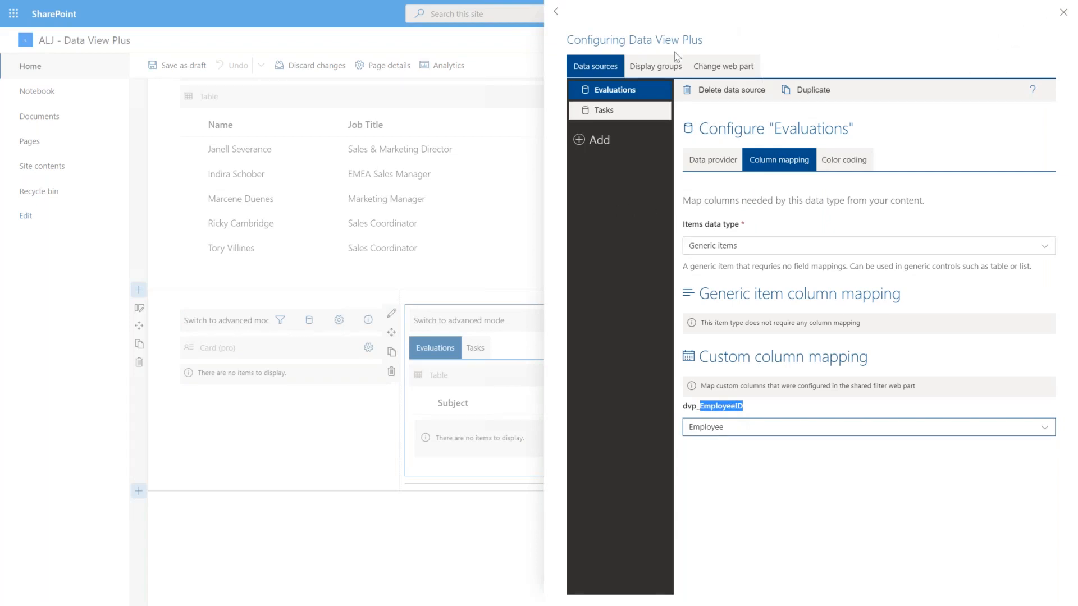
{"action": "left_click", "coordinate": [639, 94]}
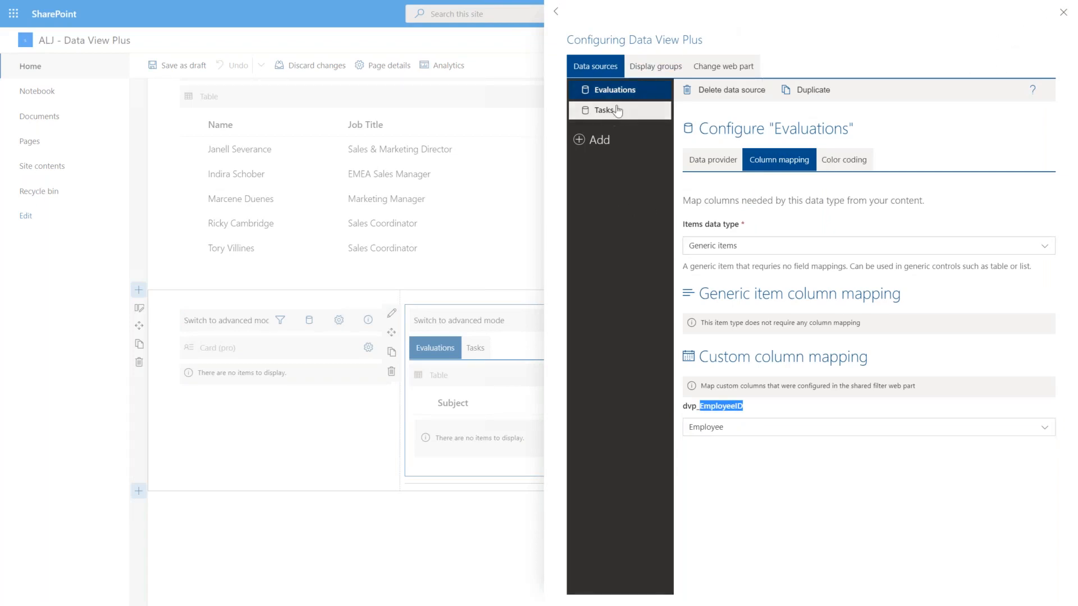
{"action": "left_click", "coordinate": [616, 111]}
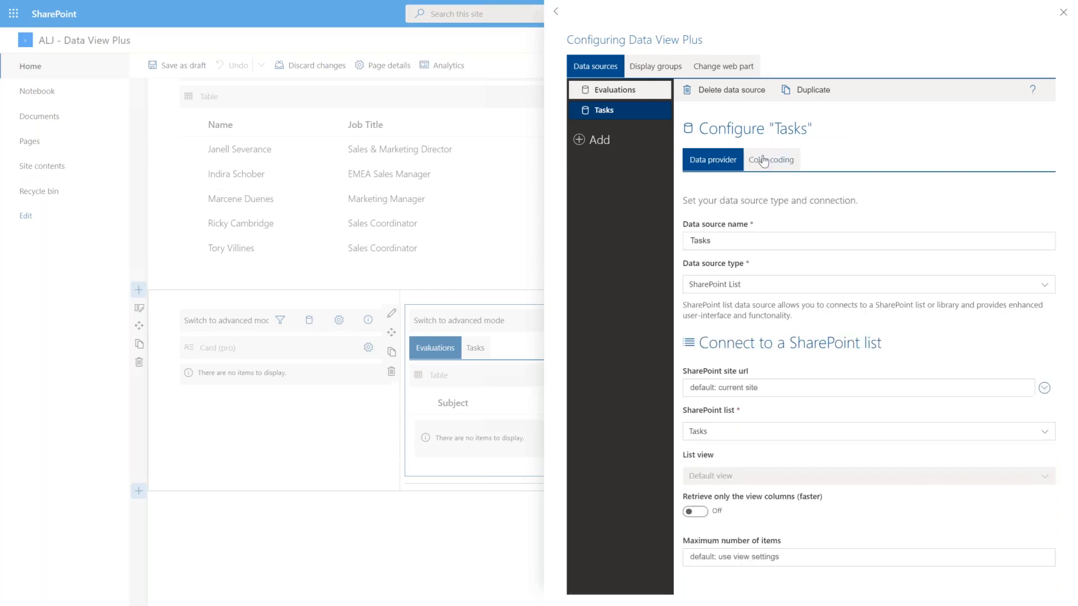
{"action": "left_click", "coordinate": [763, 161]}
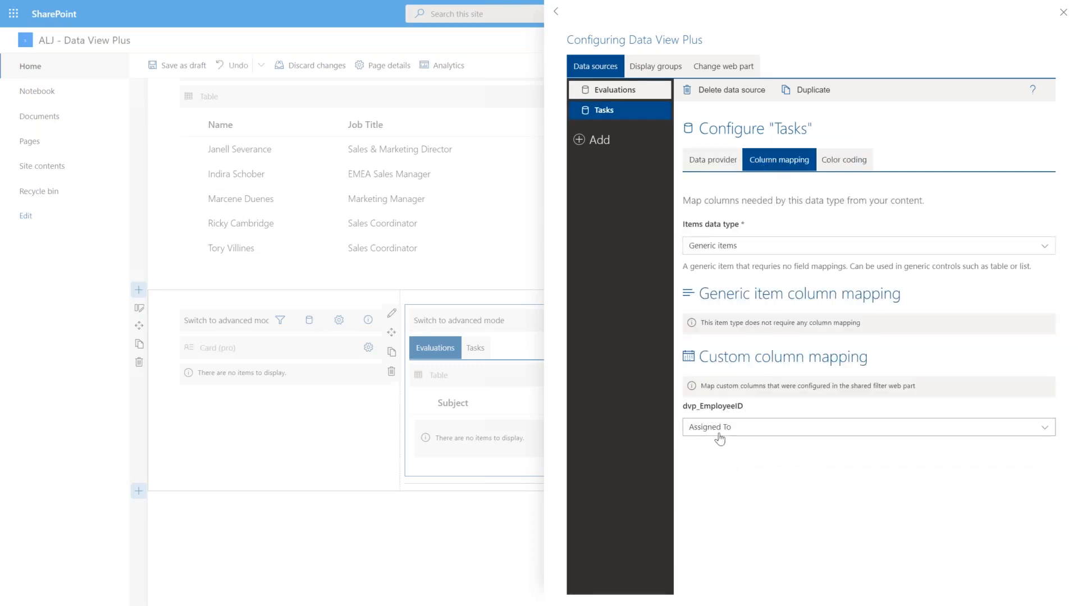
{"action": "left_click", "coordinate": [1063, 13]}
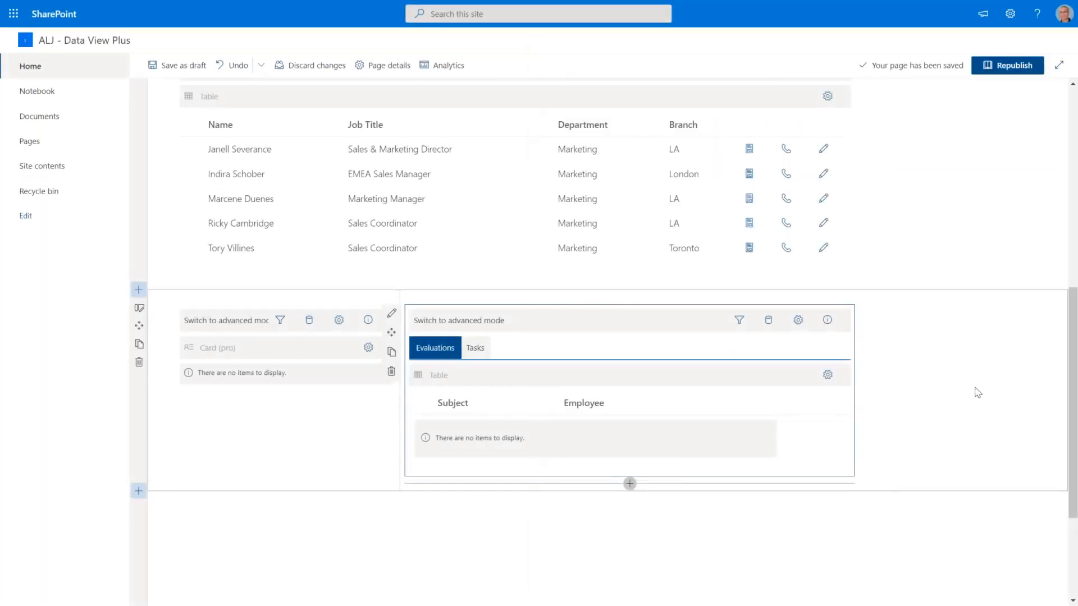
{"action": "scroll", "coordinate": [916, 399], "scroll_direction": "up", "scroll_amount": 3}
{"action": "scroll", "coordinate": [920, 400], "scroll_direction": "up", "scroll_amount": 3}
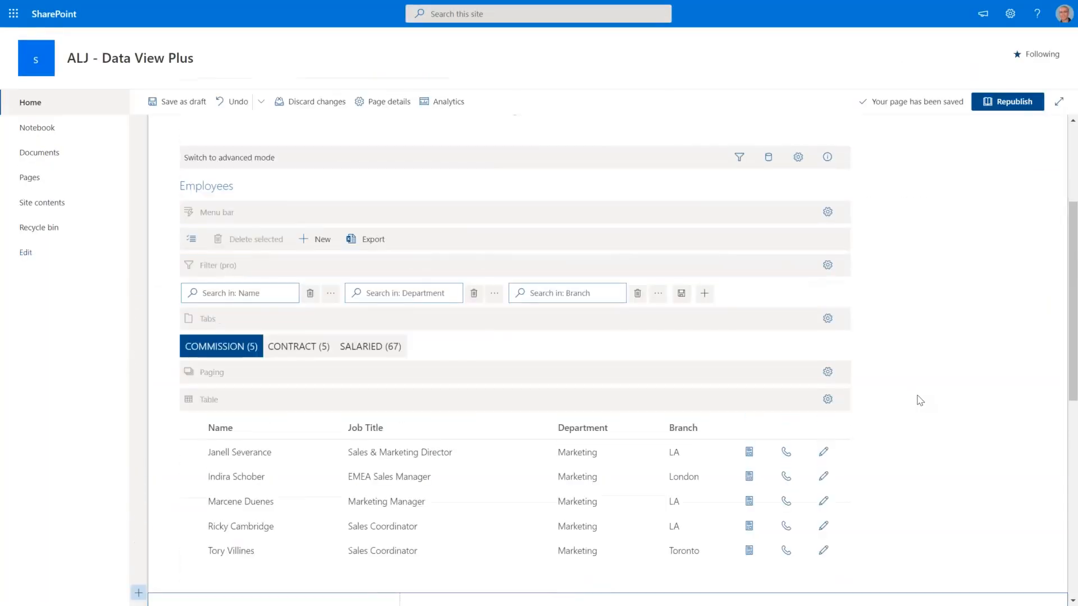
{"action": "scroll", "coordinate": [920, 400], "scroll_direction": "up", "scroll_amount": 3}
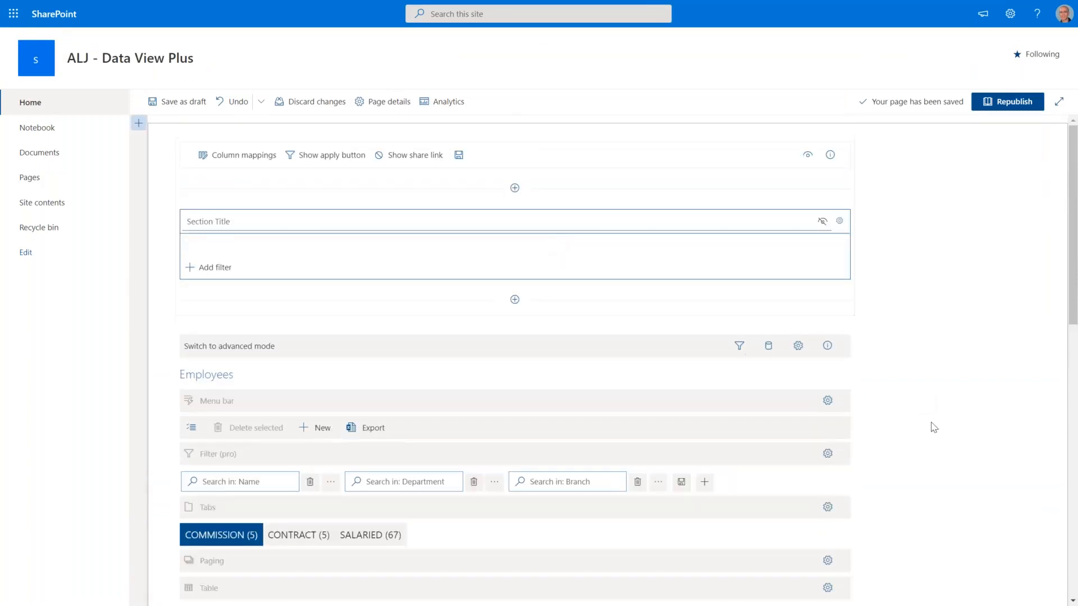
{"action": "scroll", "coordinate": [932, 428], "scroll_direction": "down", "scroll_amount": 2}
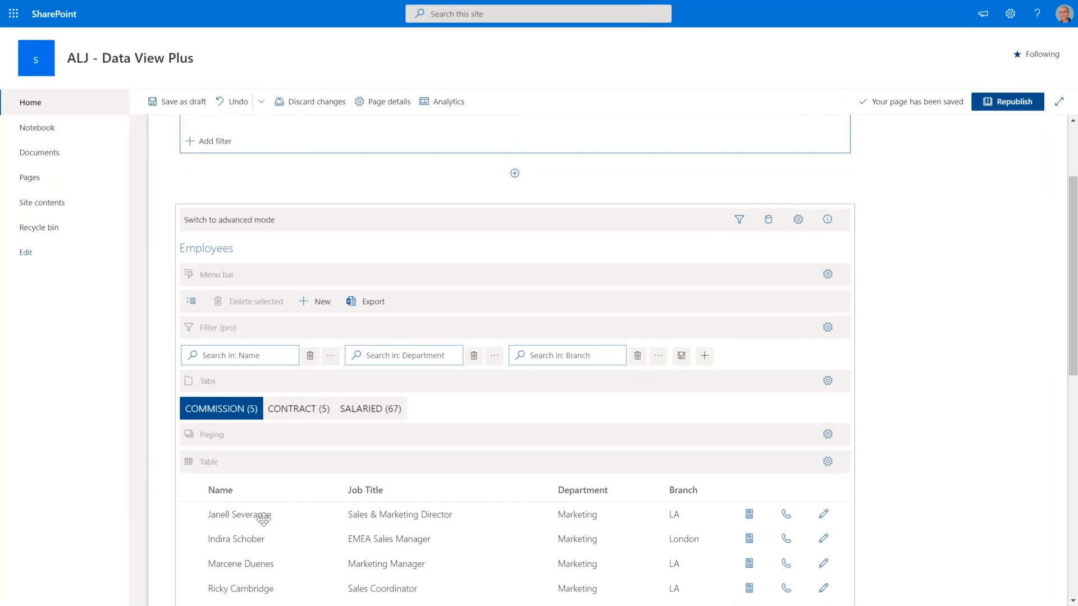
{"action": "scroll", "coordinate": [263, 520], "scroll_direction": "down", "scroll_amount": 1}
{"action": "left_click", "coordinate": [224, 508]}
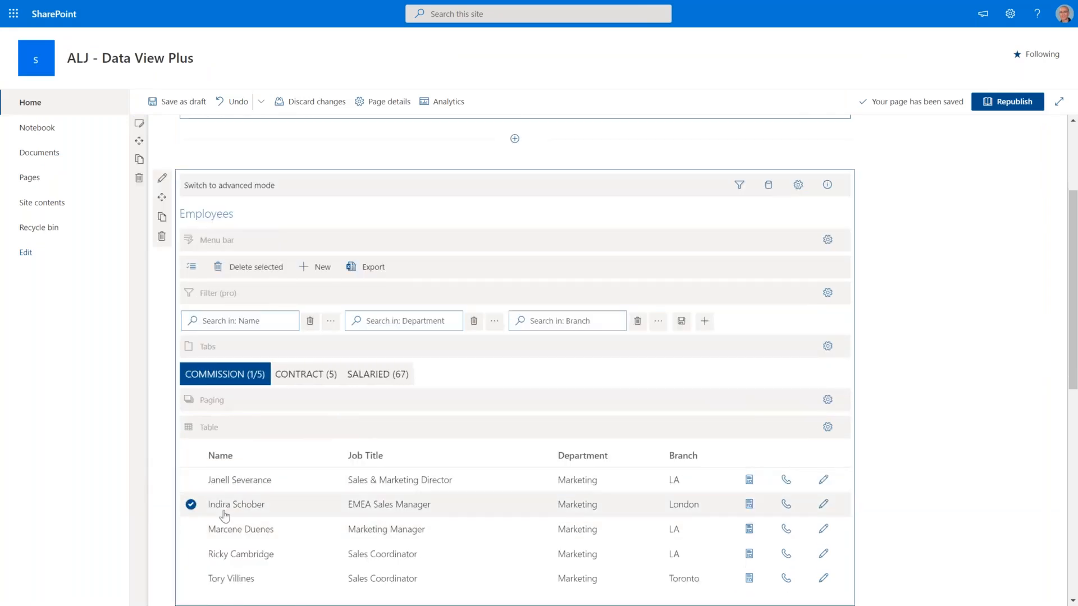
{"action": "scroll", "coordinate": [227, 508], "scroll_direction": "down", "scroll_amount": 1}
{"action": "scroll", "coordinate": [515, 336], "scroll_direction": "down", "scroll_amount": 5}
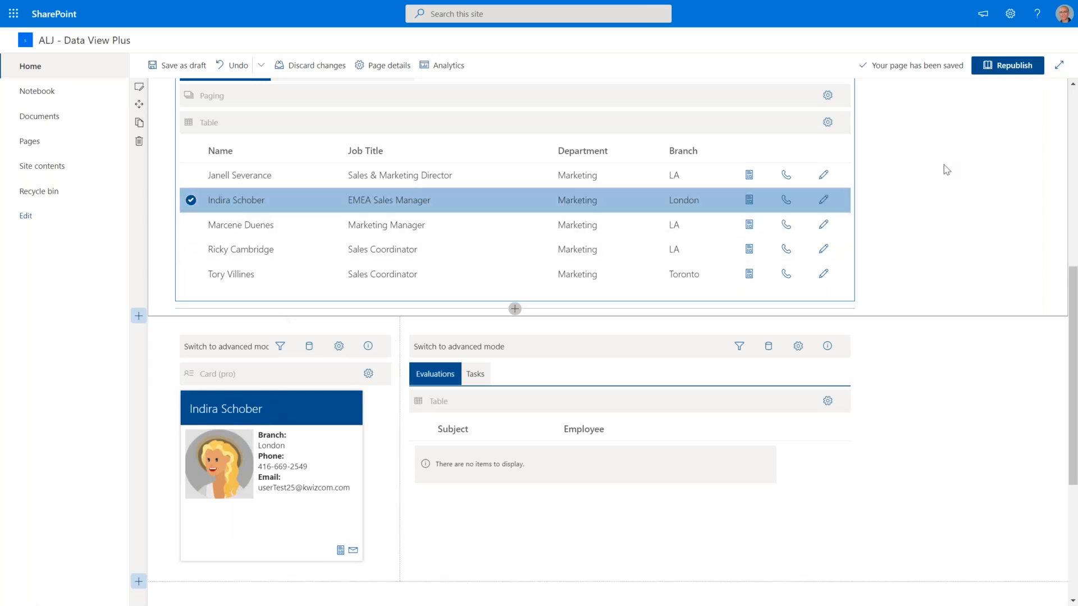
{"action": "scroll", "coordinate": [946, 250], "scroll_direction": "up", "scroll_amount": 2}
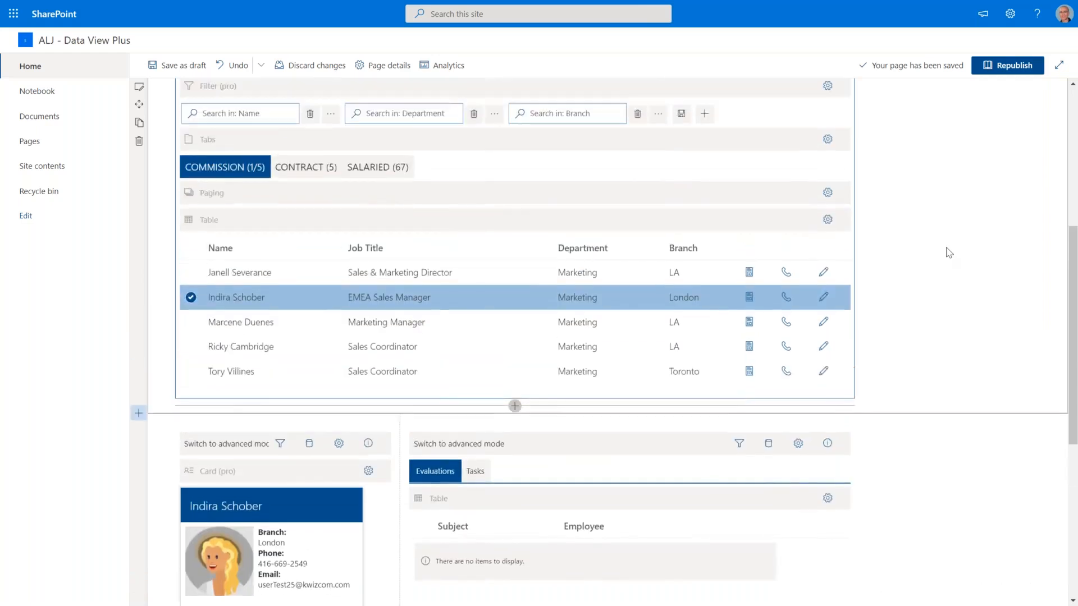
{"action": "scroll", "coordinate": [946, 252], "scroll_direction": "up", "scroll_amount": 4}
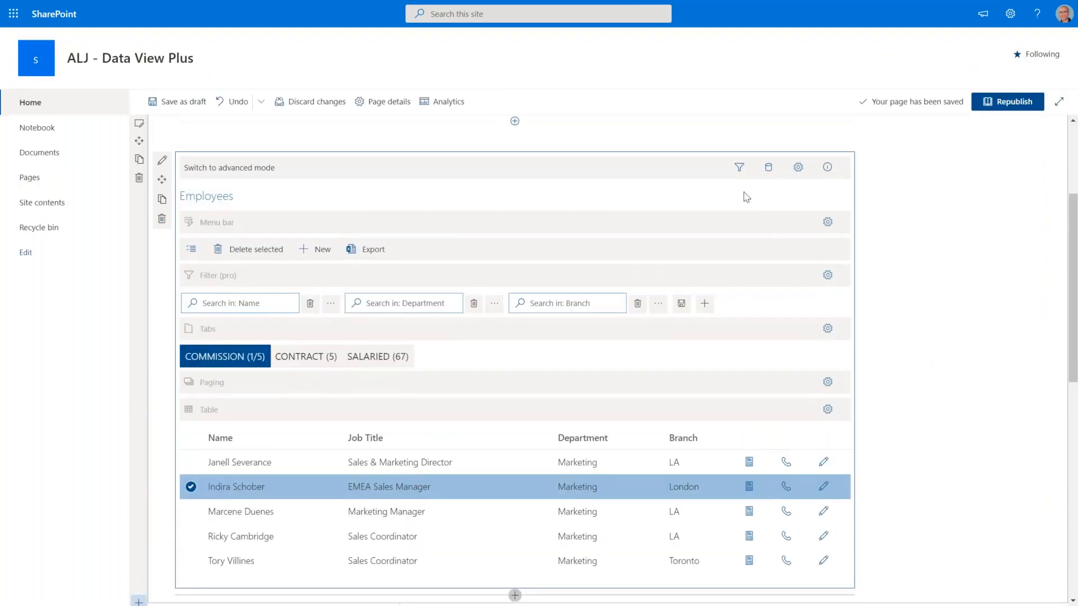
{"action": "left_click", "coordinate": [739, 168]}
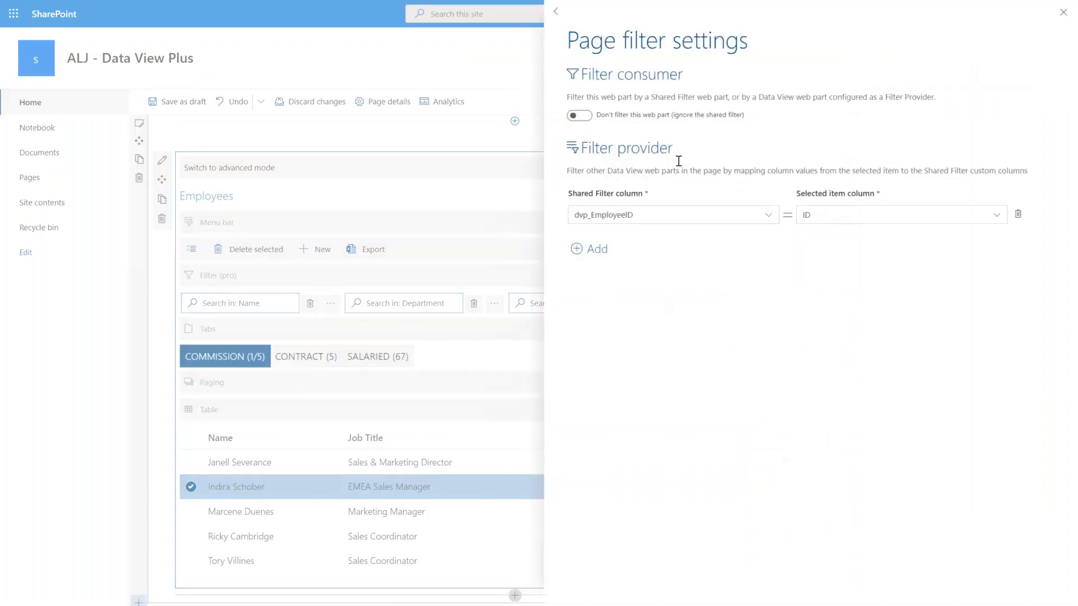
{"action": "left_click_drag", "start_coordinate": [679, 171], "coordinate": [573, 150]}
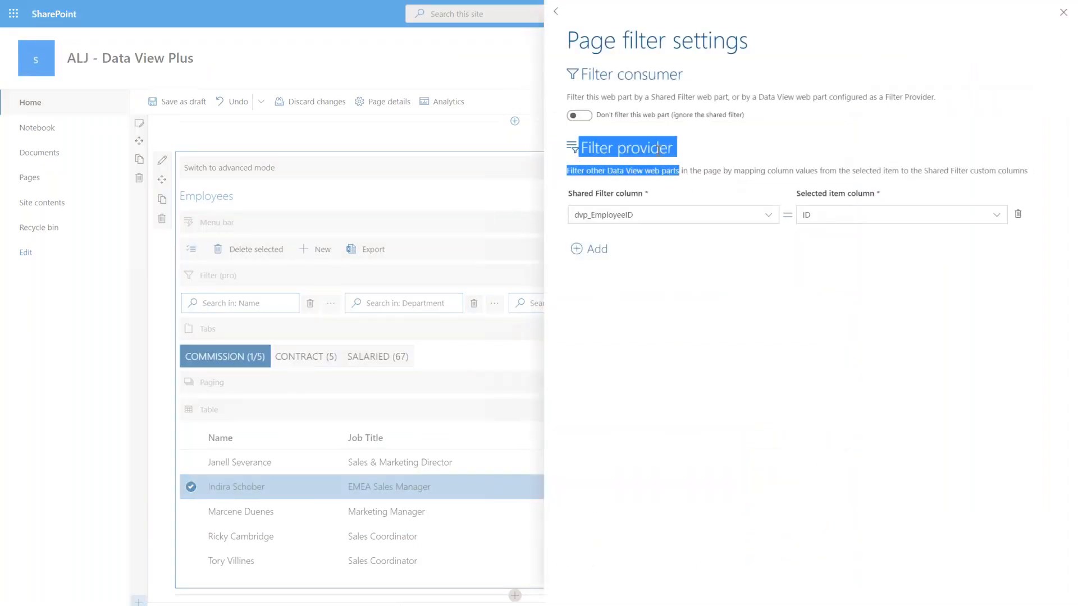
{"action": "left_click", "coordinate": [711, 149]}
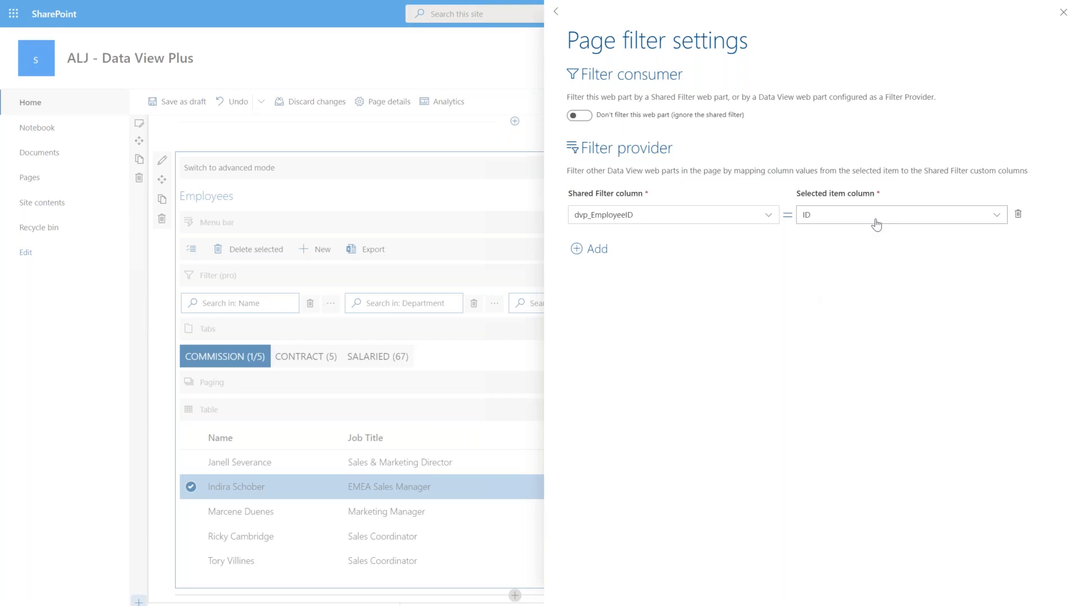
{"action": "left_click", "coordinate": [1064, 12]}
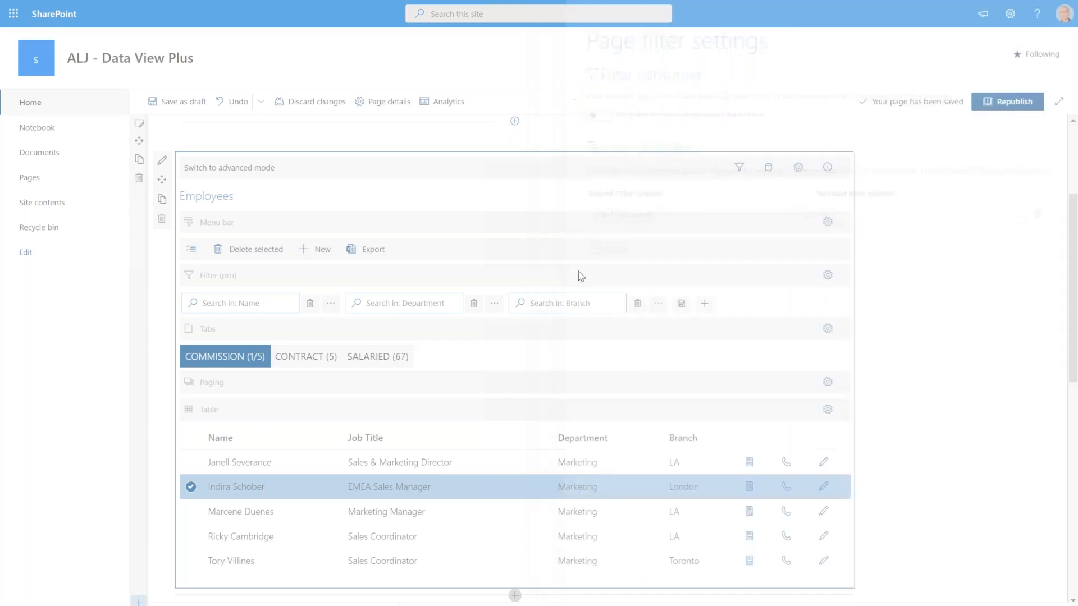
{"action": "scroll", "coordinate": [957, 428], "scroll_direction": "down", "scroll_amount": 3}
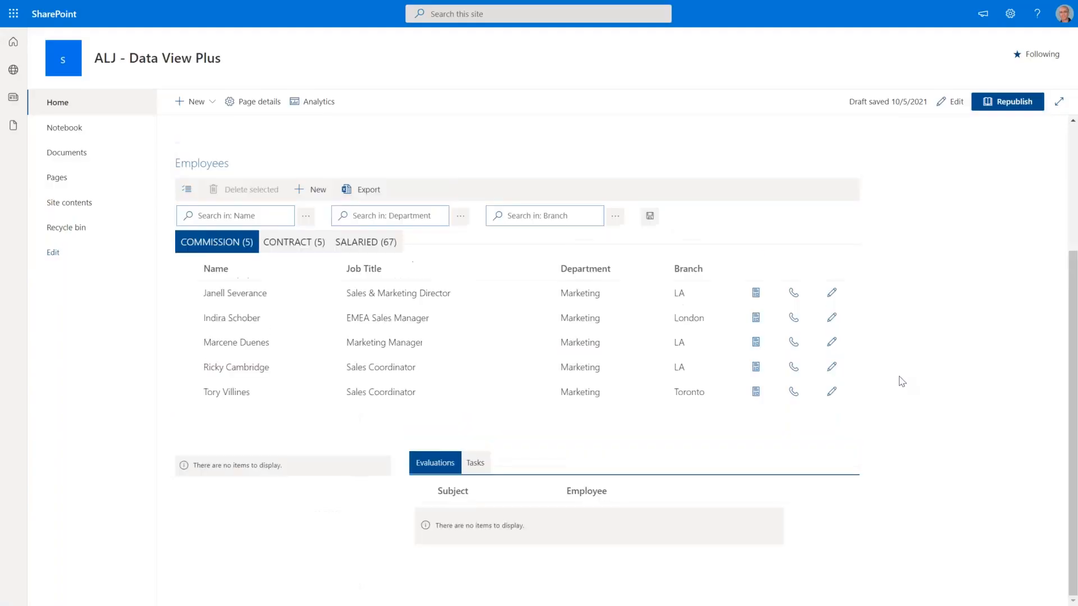
{"action": "left_click", "coordinate": [189, 294]}
{"action": "left_click", "coordinate": [188, 285]}
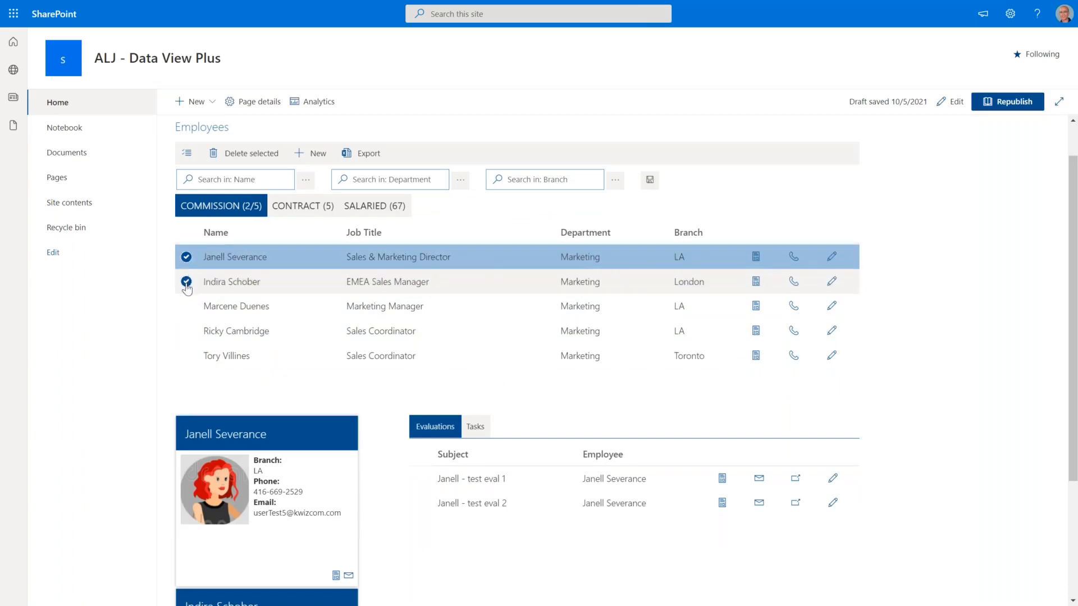
{"action": "scroll", "coordinate": [531, 333], "scroll_direction": "down", "scroll_amount": 3}
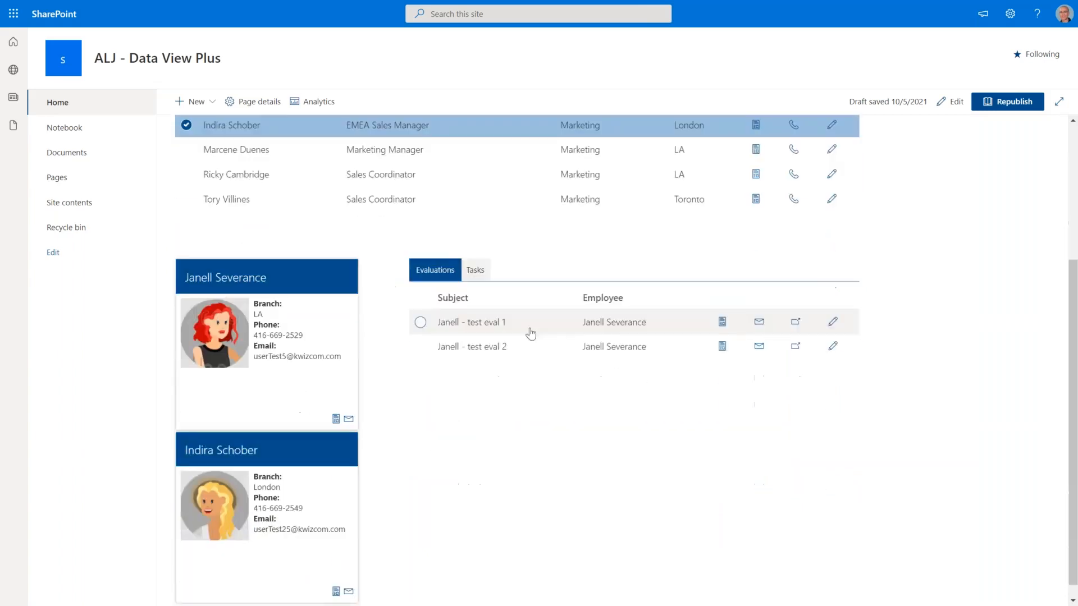
{"action": "scroll", "coordinate": [231, 404], "scroll_direction": "up", "scroll_amount": 3}
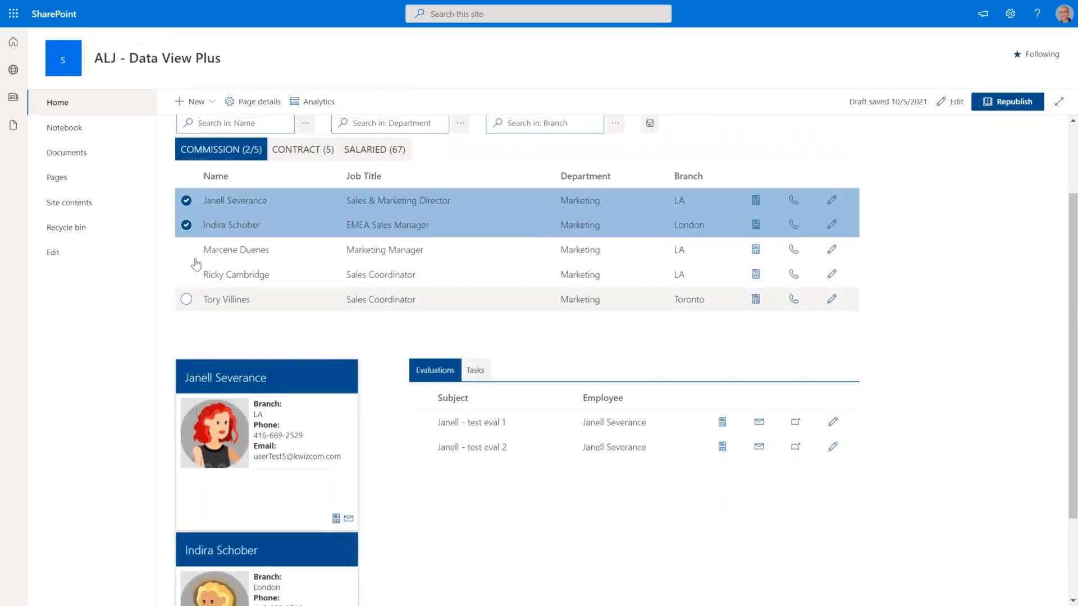
{"action": "left_click", "coordinate": [186, 281]}
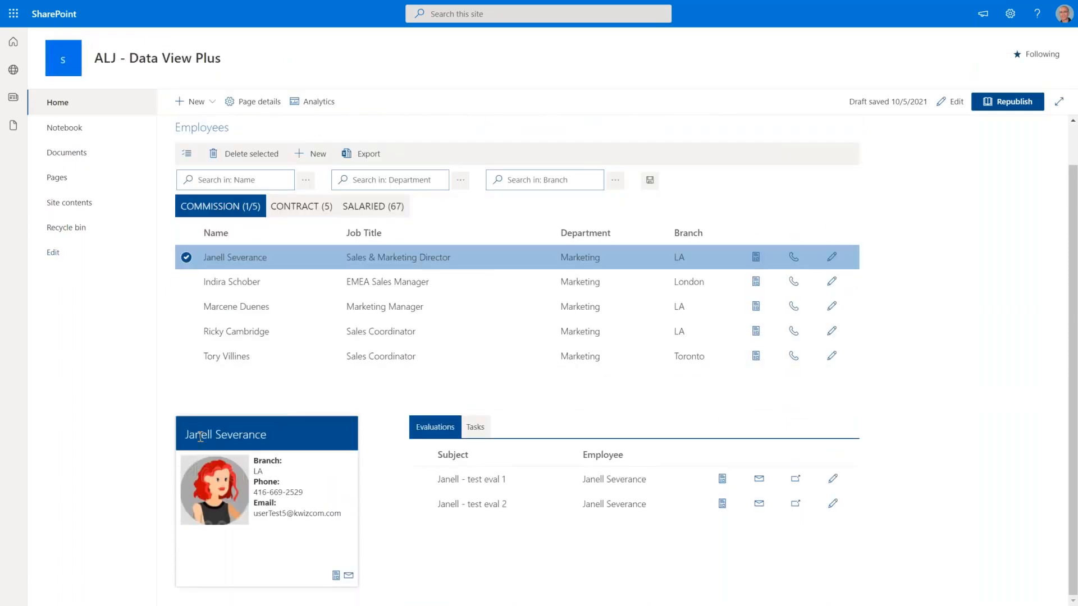
{"action": "left_click", "coordinate": [950, 101]}
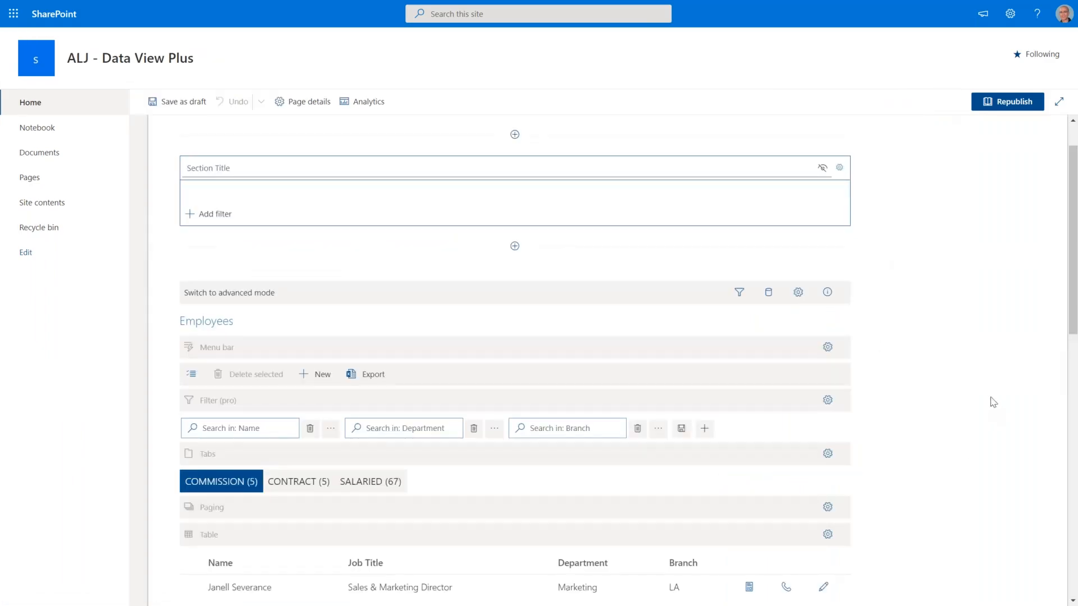
Enter page edit mode from the Employees web part and select the Card (pro) web part.
{"action": "scroll", "coordinate": [991, 402], "scroll_direction": "down", "scroll_amount": 8}
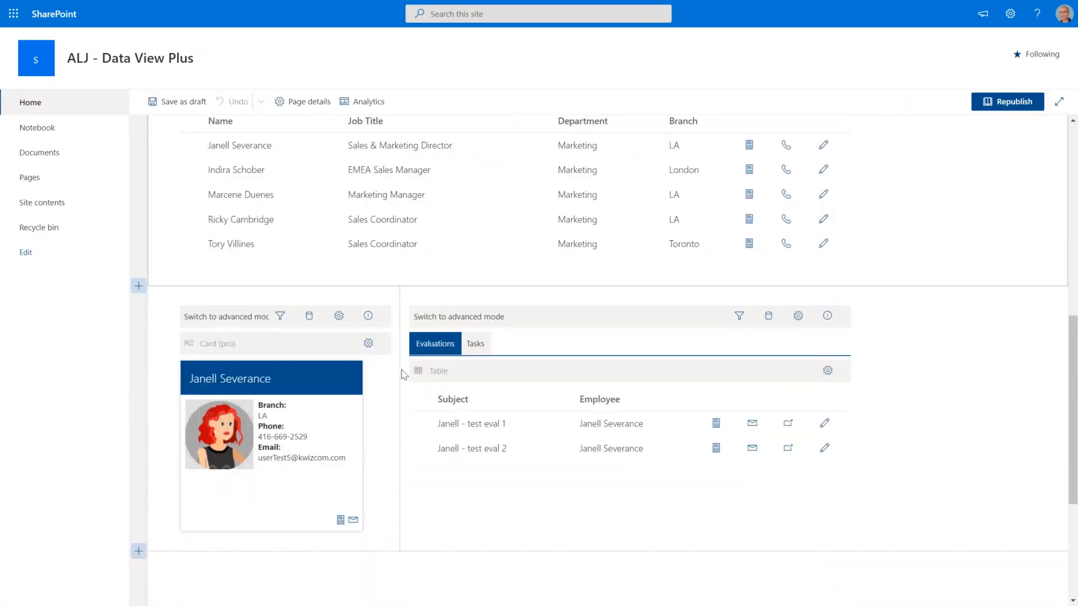
{"action": "left_click", "coordinate": [368, 344]}
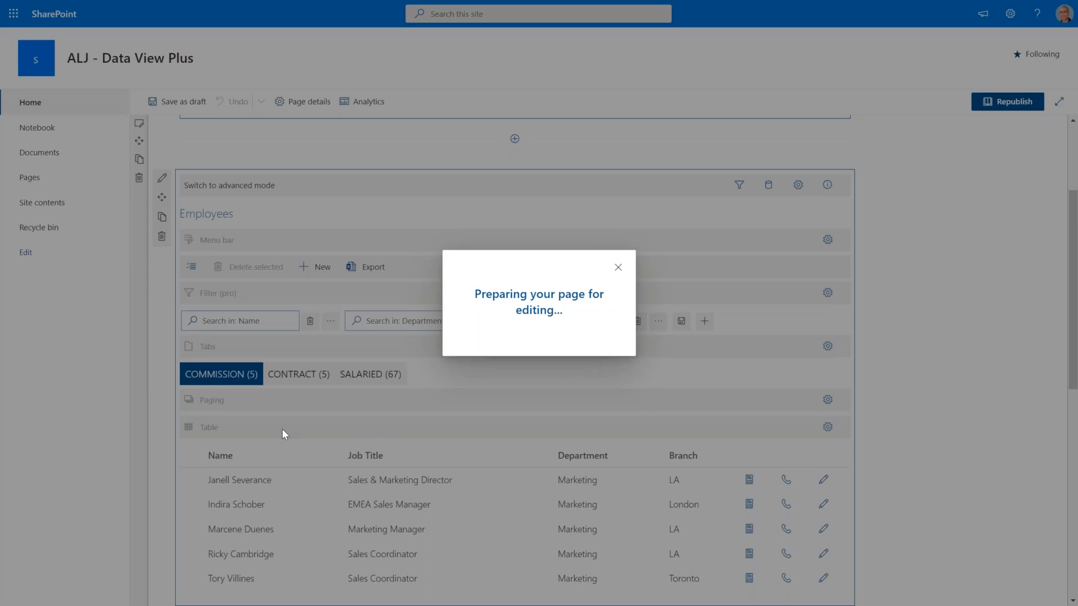
{"action": "scroll", "coordinate": [281, 431], "scroll_direction": "down", "scroll_amount": 9}
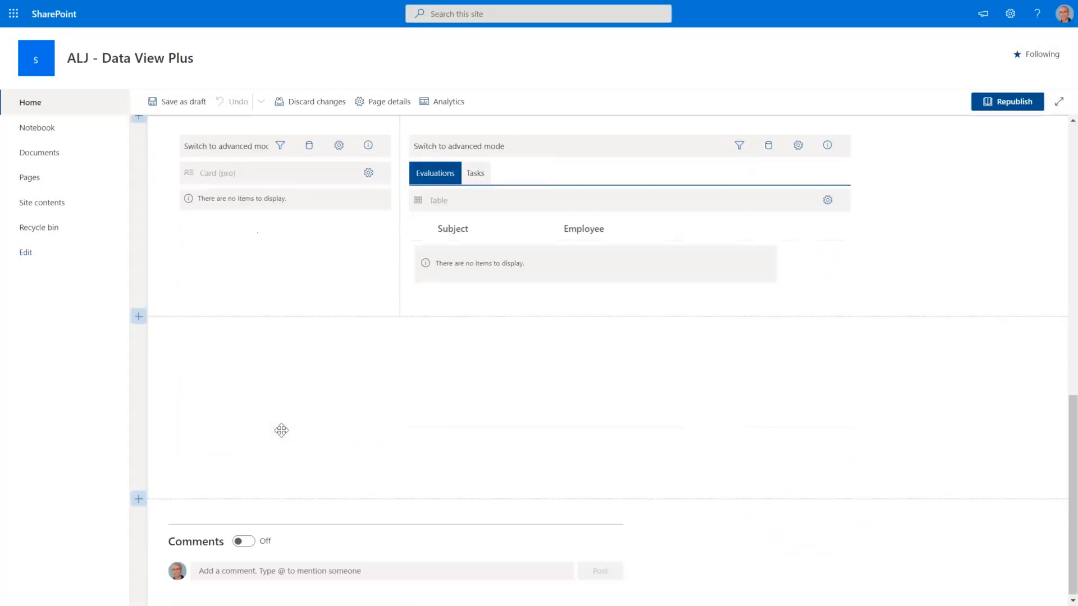
{"action": "scroll", "coordinate": [281, 431], "scroll_direction": "up", "scroll_amount": 2}
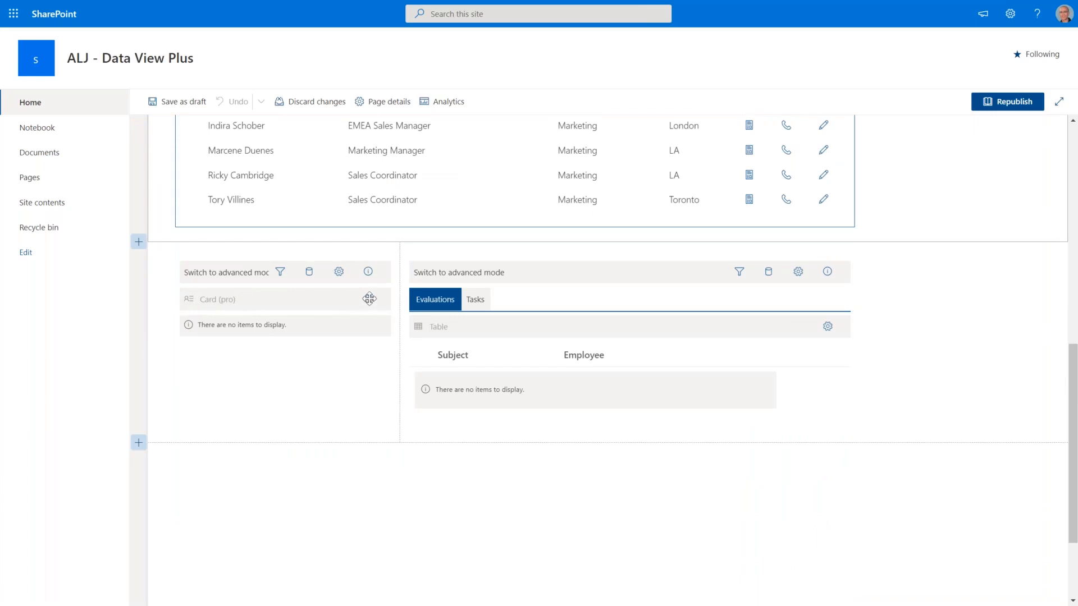
{"action": "scroll", "coordinate": [371, 306], "scroll_direction": "up", "scroll_amount": 4}
{"action": "scroll", "coordinate": [366, 427], "scroll_direction": "down", "scroll_amount": 2}
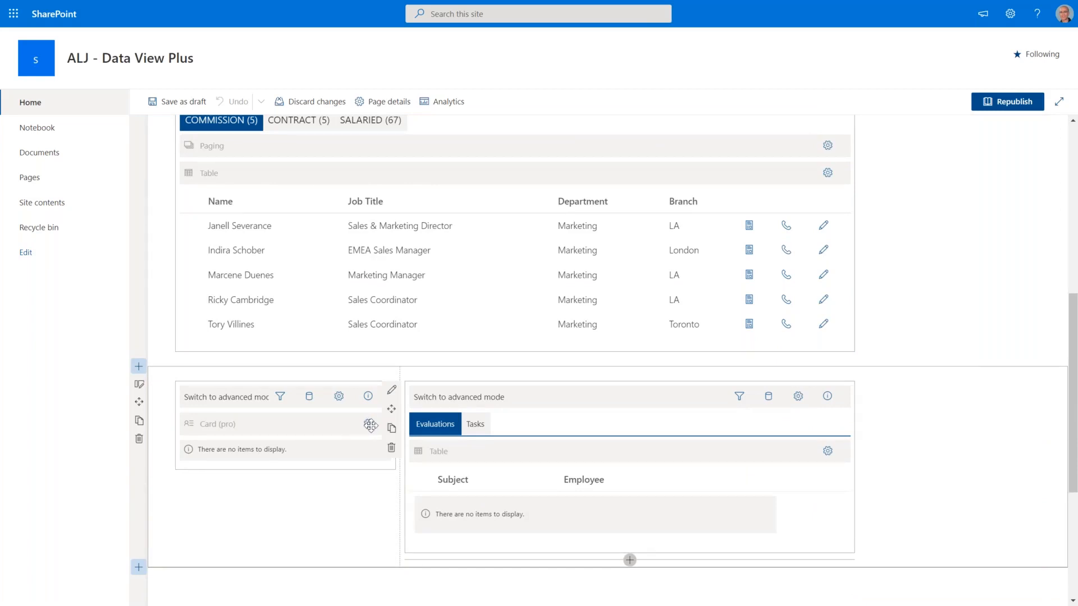
{"action": "left_click", "coordinate": [369, 425]}
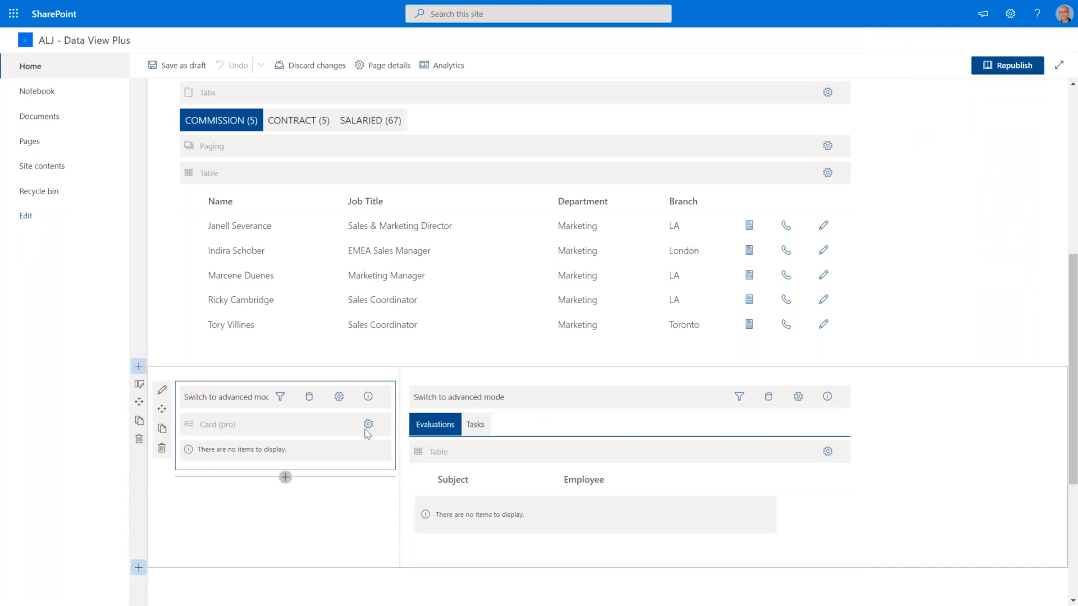
Check the employee card settings and keep the 'Item card with image' template.
{"action": "left_click", "coordinate": [368, 425]}
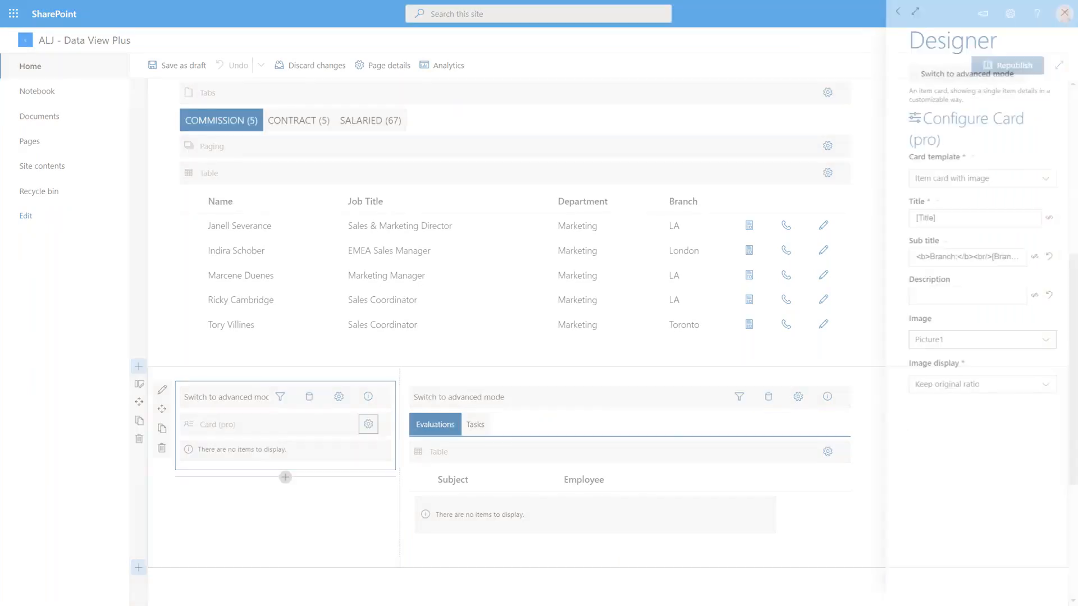
{"action": "left_click", "coordinate": [1045, 181]}
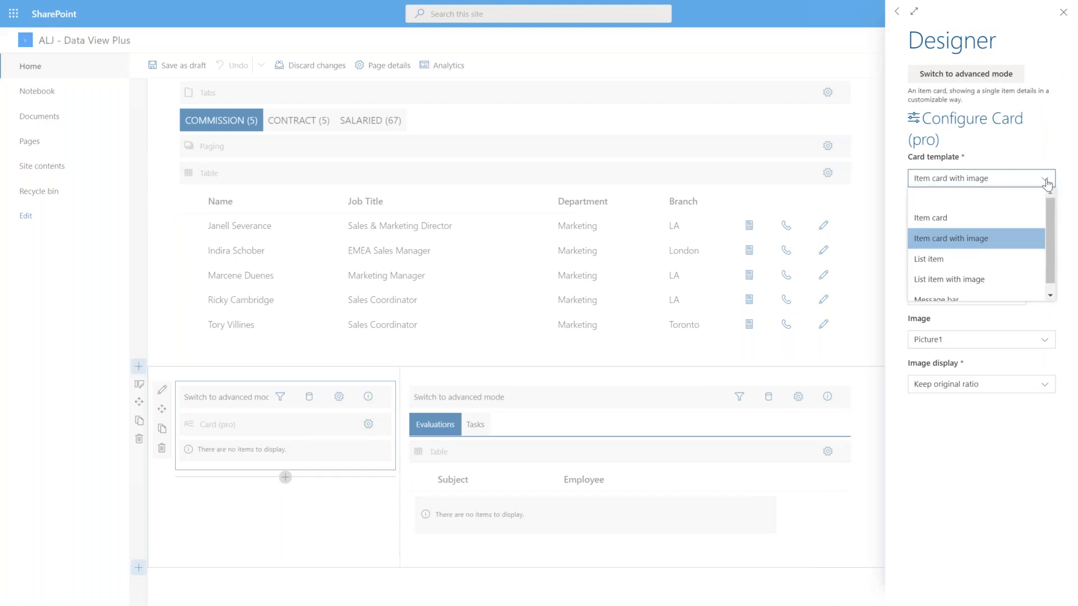
{"action": "left_click_drag", "start_coordinate": [1048, 233], "coordinate": [1048, 254]}
{"action": "left_click", "coordinate": [954, 456]}
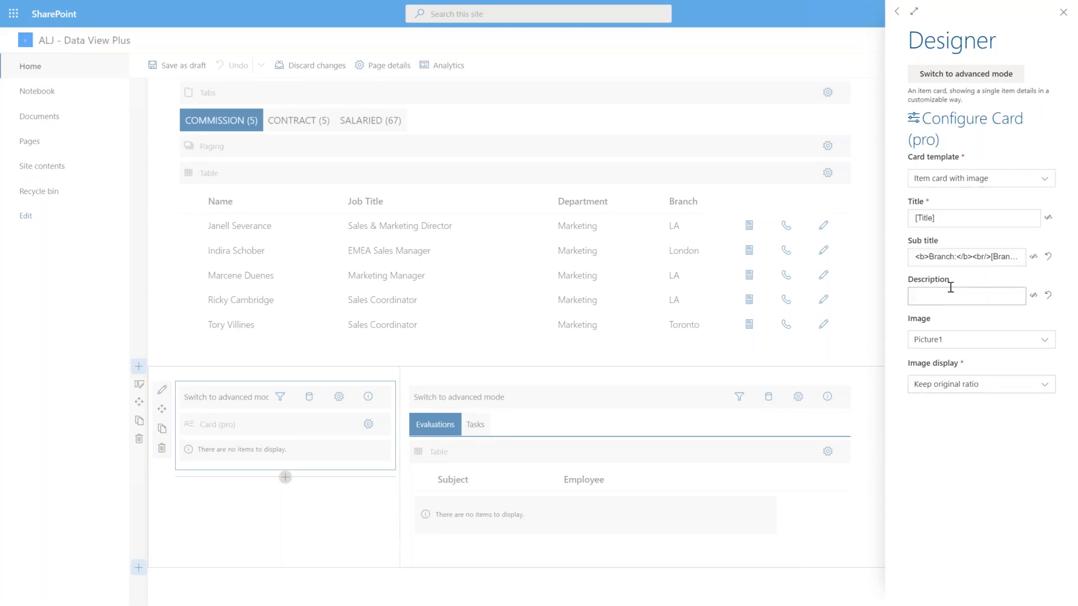
{"action": "left_click", "coordinate": [944, 217]}
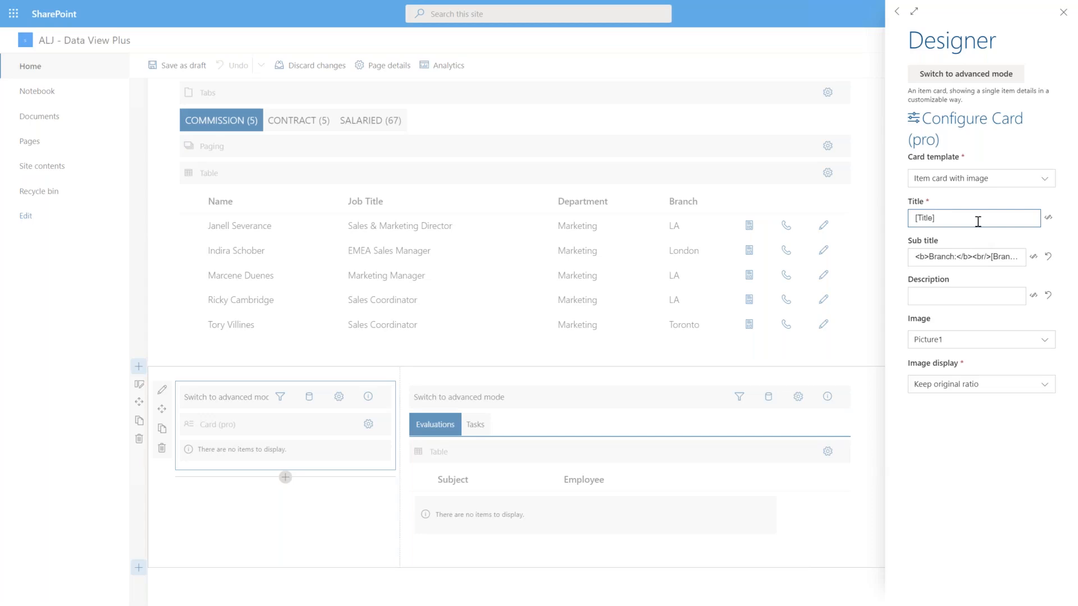
Review the subtitle formula with bold Branch, Phone and Email labels, leaving it unchanged.
{"action": "left_click", "coordinate": [1033, 259]}
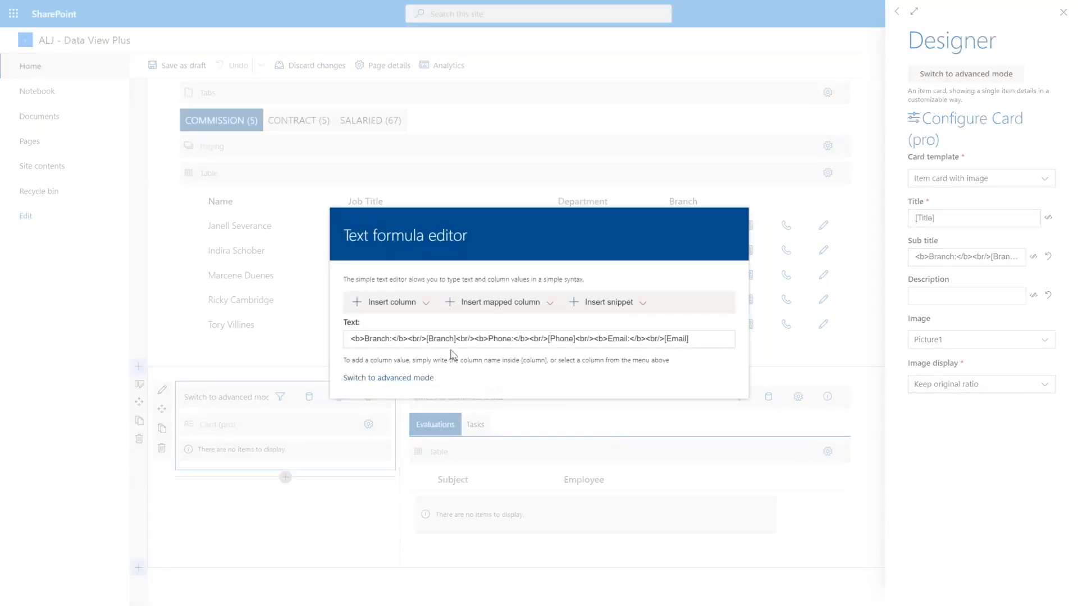
{"action": "left_click", "coordinate": [429, 308]}
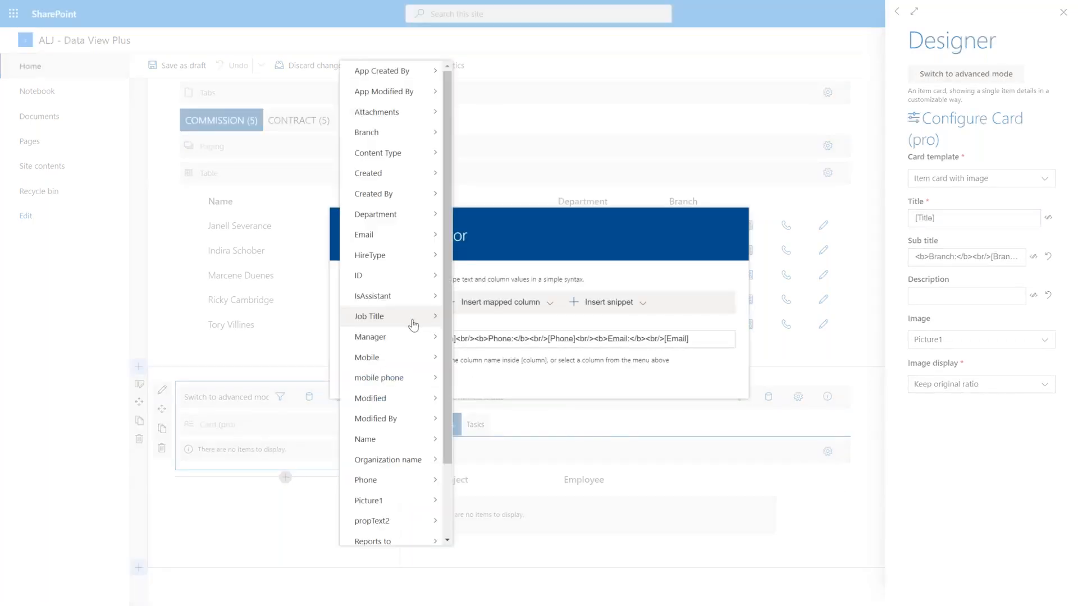
{"action": "left_click", "coordinate": [525, 381]}
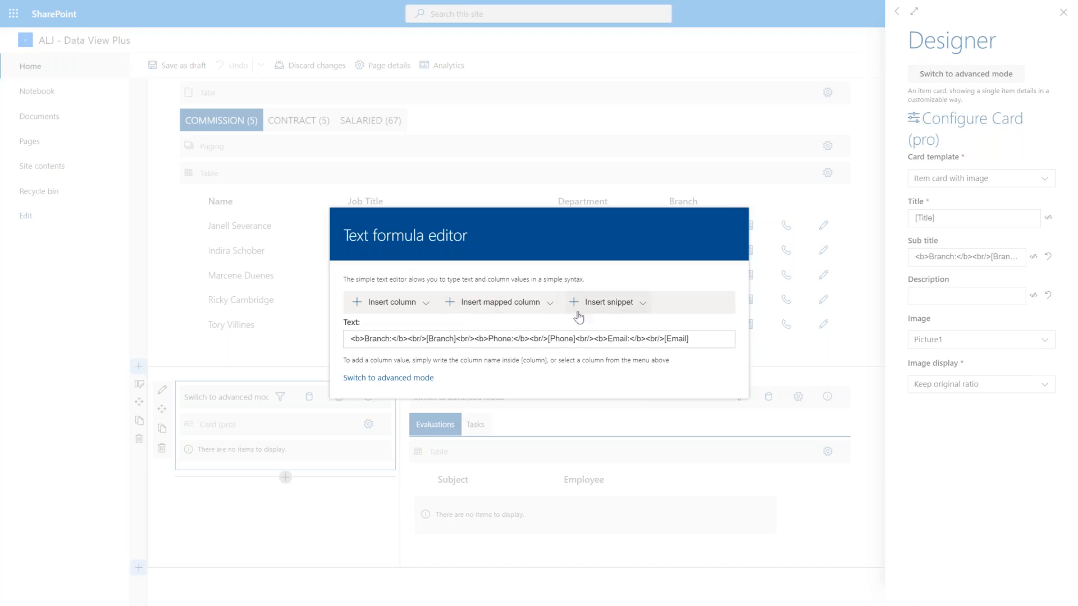
{"action": "left_click", "coordinate": [958, 468]}
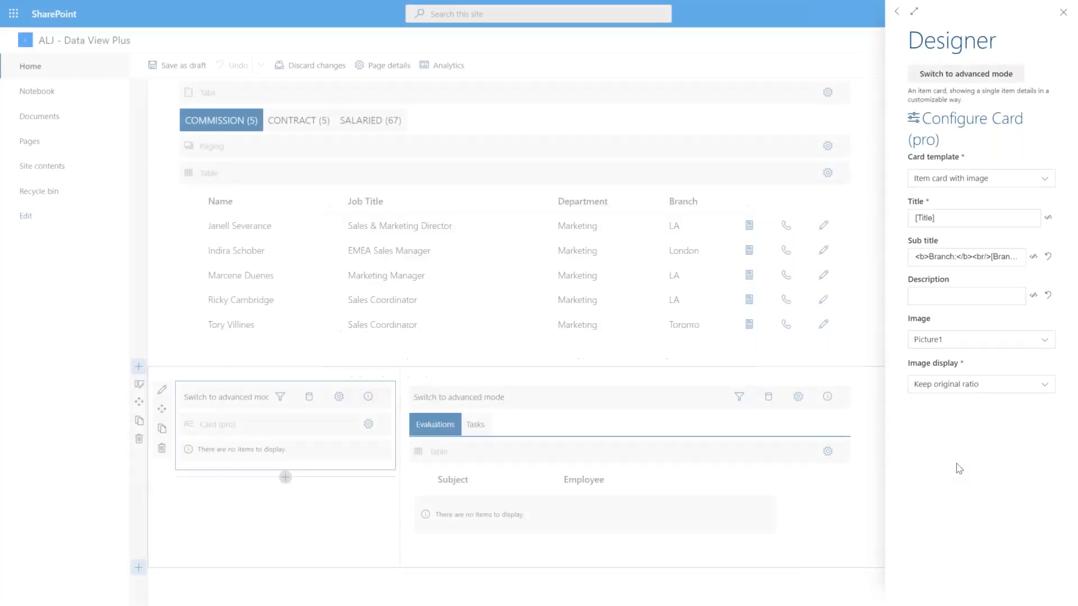
Close the card configuration panel and save the page as a draft.
{"action": "left_click", "coordinate": [1062, 12]}
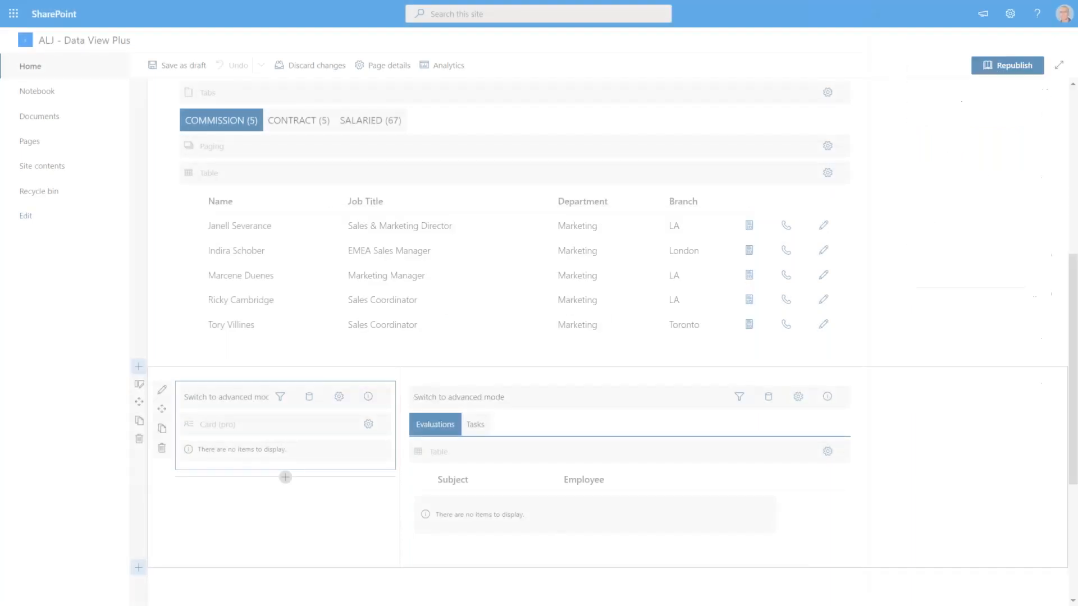
{"action": "scroll", "coordinate": [293, 154], "scroll_direction": "up", "scroll_amount": 3}
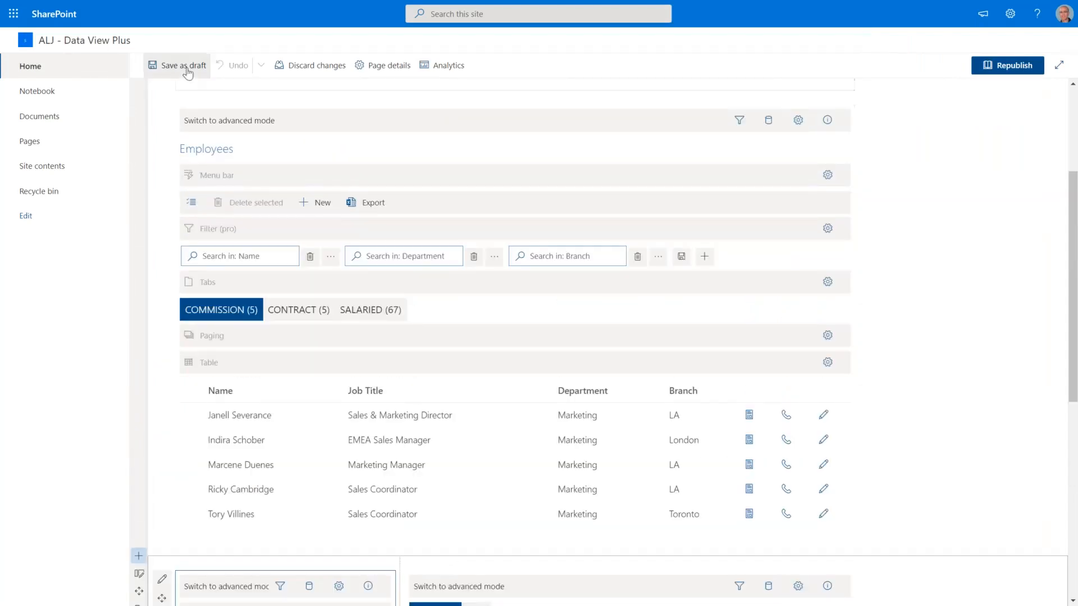
{"action": "left_click", "coordinate": [185, 66]}
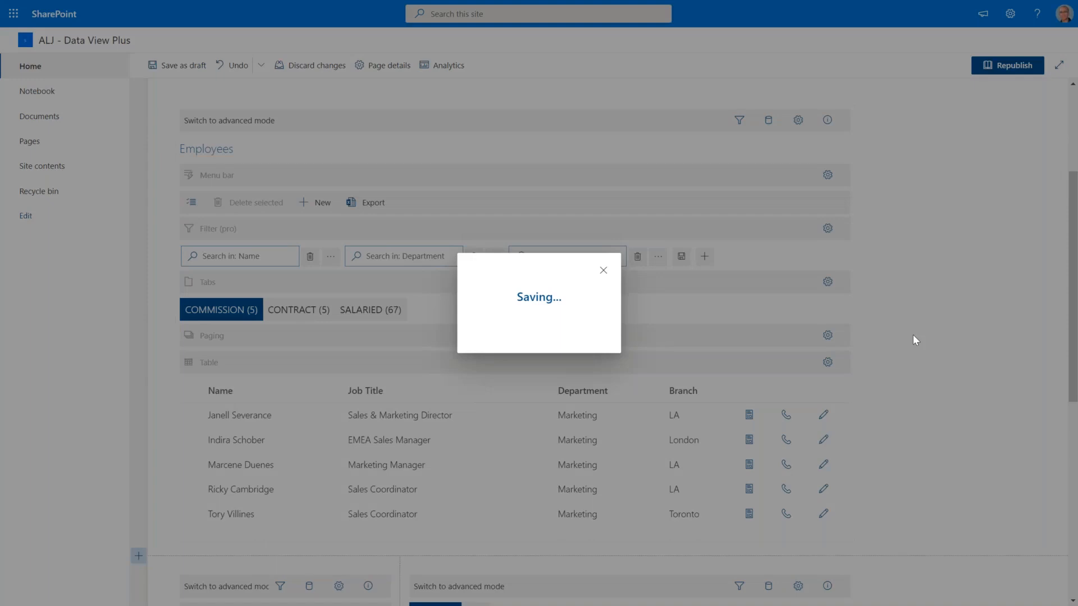
Advance from Web Part Connections to the 'MS Teams integration' slide about the Data View Tools package.
{"action": "mouse_move", "coordinate": [674, 605]}
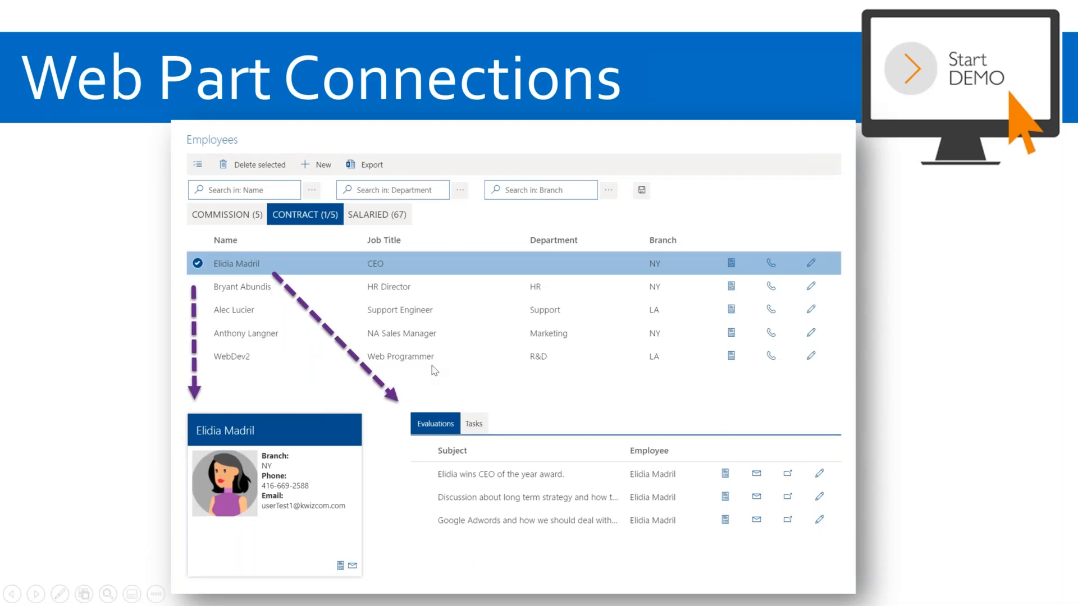
{"action": "key", "text": "Right"}
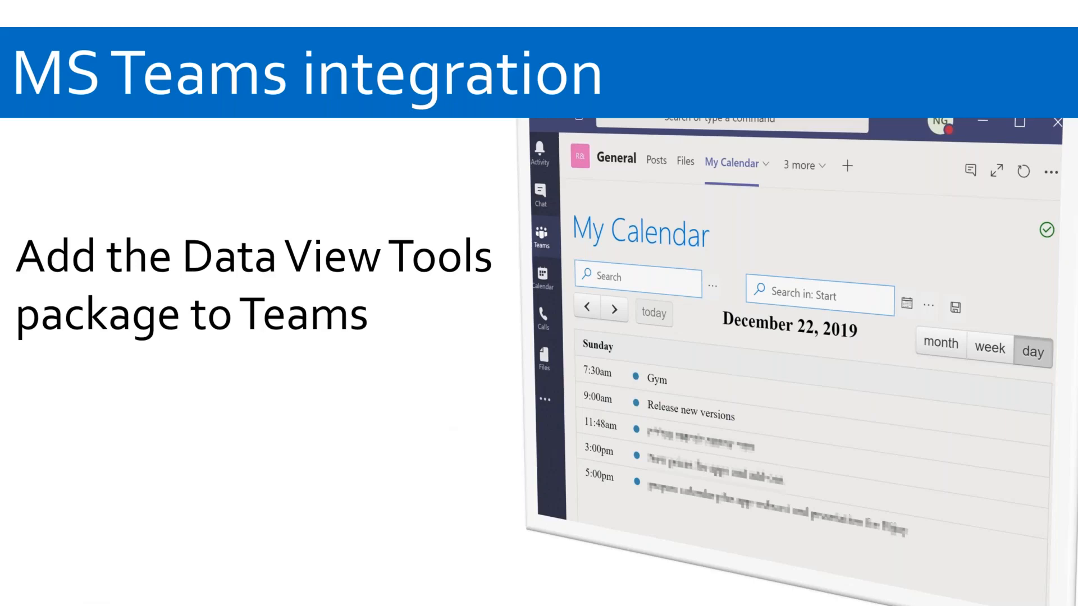
Step through the app catalog, Teams tab setup and My Calendar slides to KWizCom's M365 Apps menu.
{"action": "left_click", "coordinate": [341, 540]}
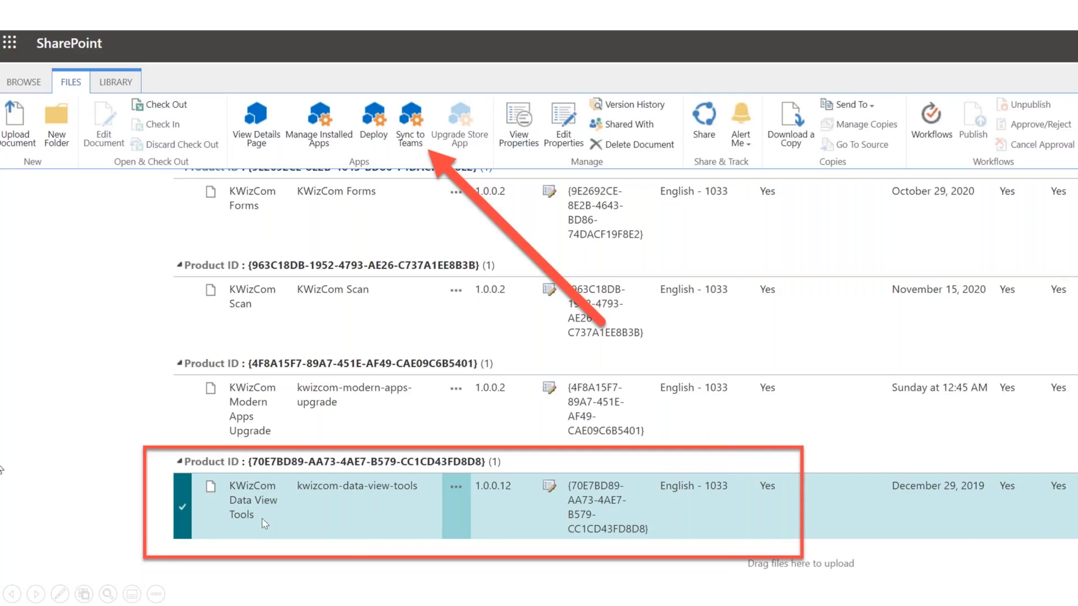
{"action": "left_click", "coordinate": [413, 141]}
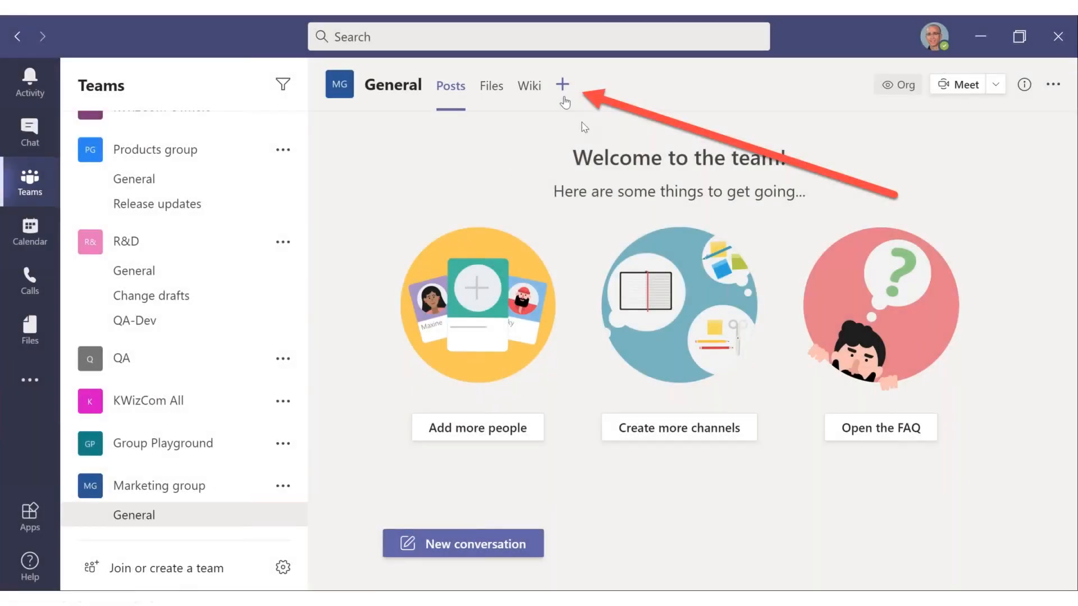
{"action": "left_click", "coordinate": [568, 73]}
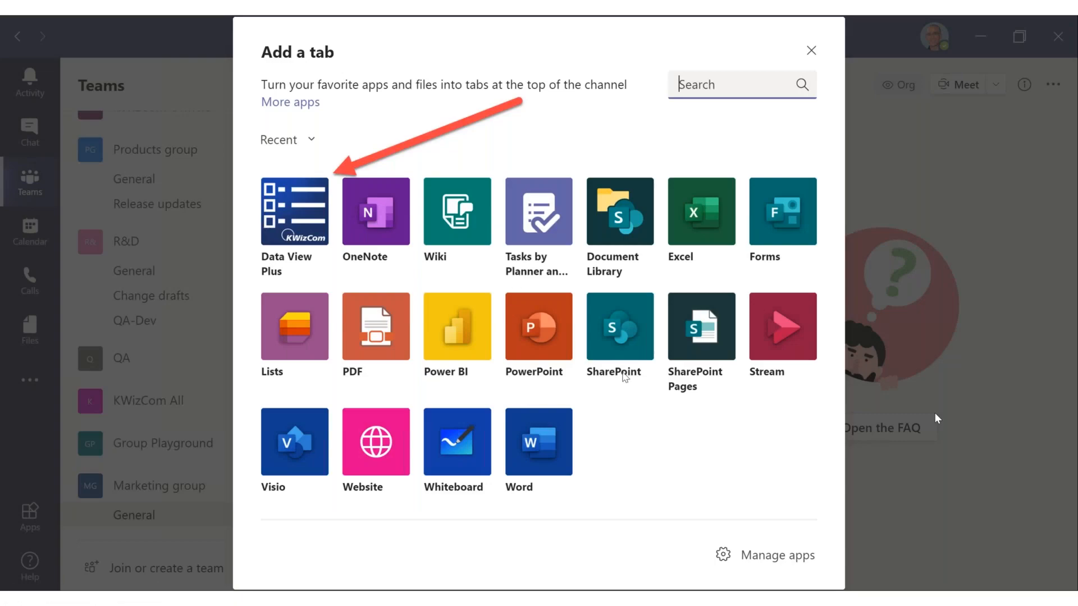
{"action": "left_click", "coordinate": [623, 373]}
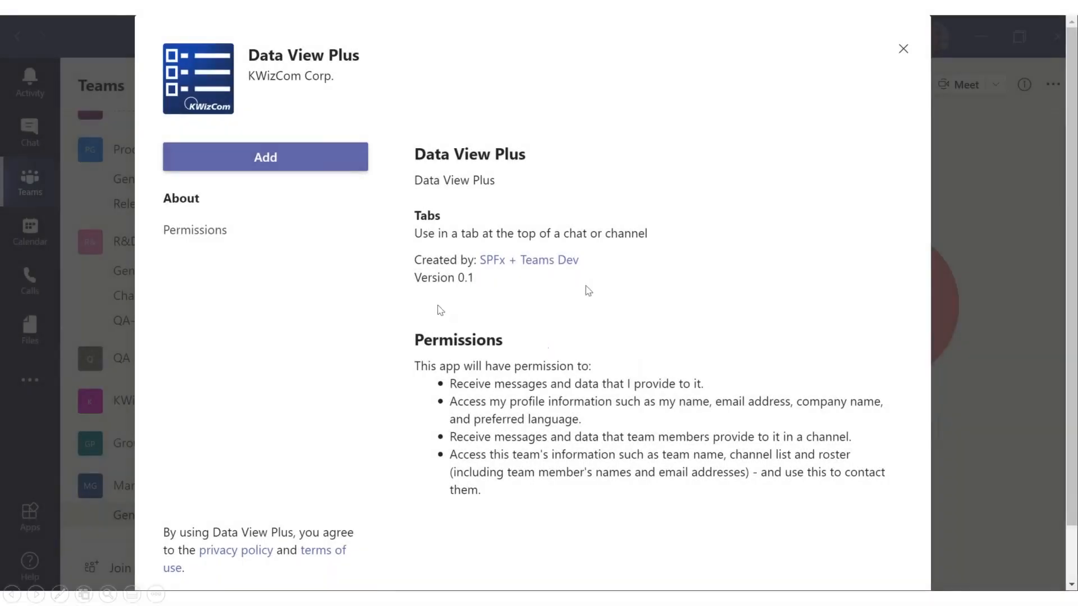
{"action": "left_click", "coordinate": [438, 307]}
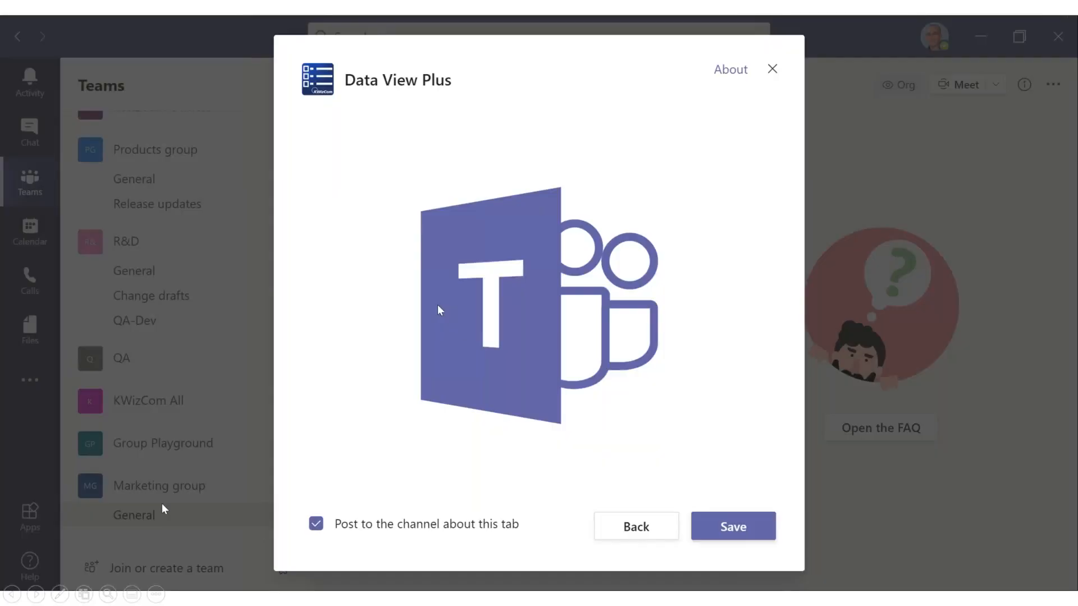
{"action": "left_click", "coordinate": [438, 306]}
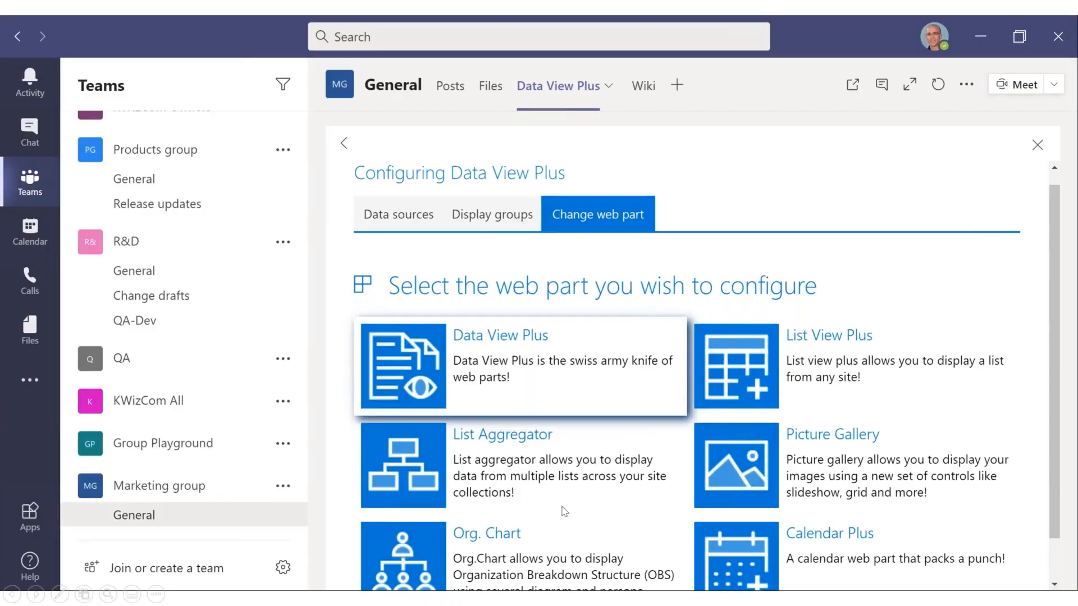
{"action": "left_click", "coordinate": [764, 478]}
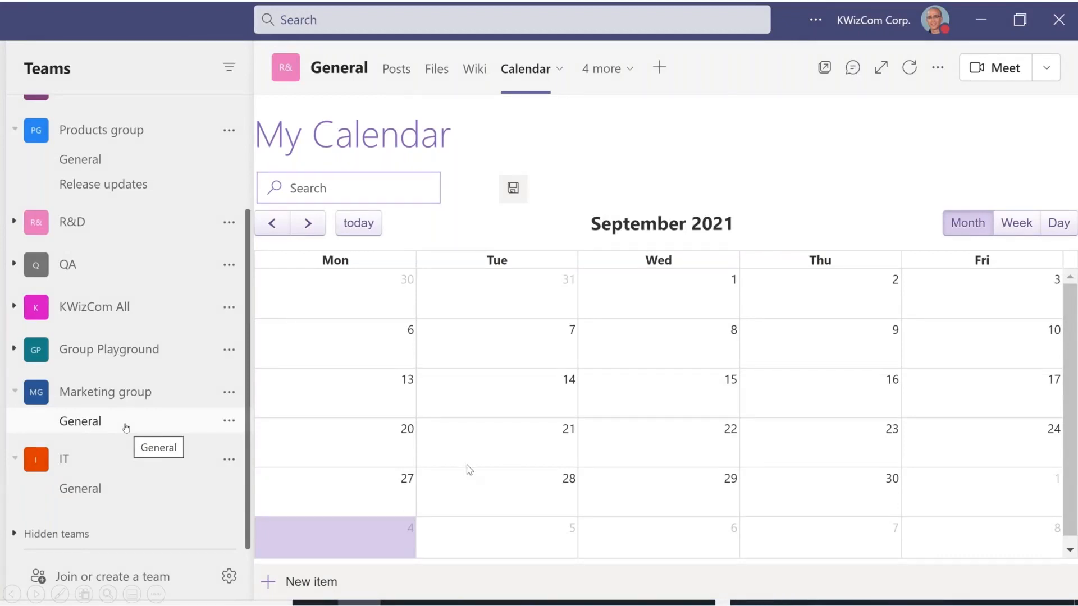
{"action": "left_click", "coordinate": [506, 461]}
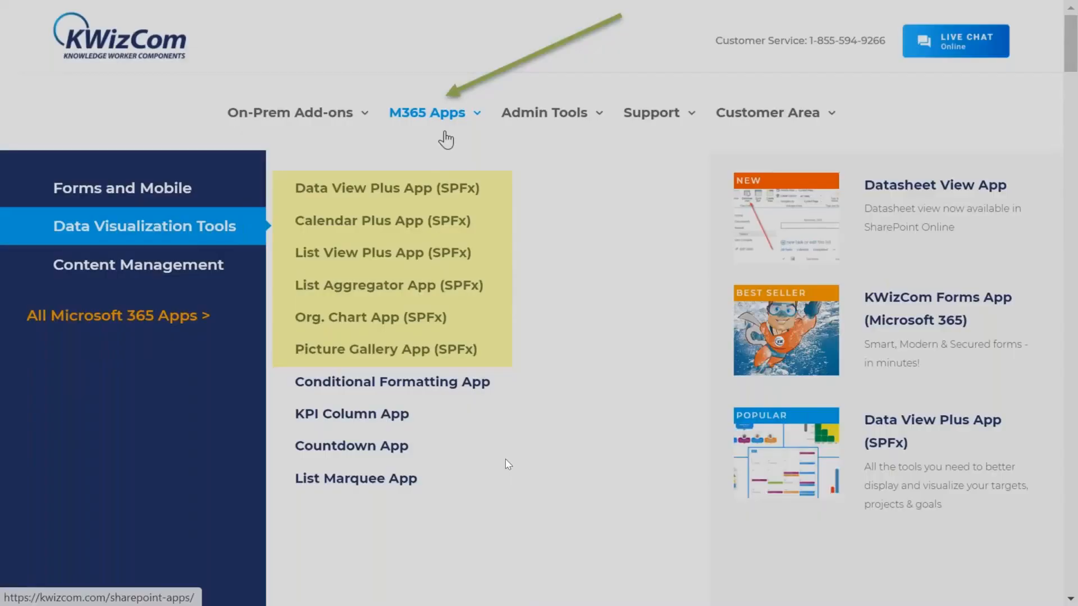